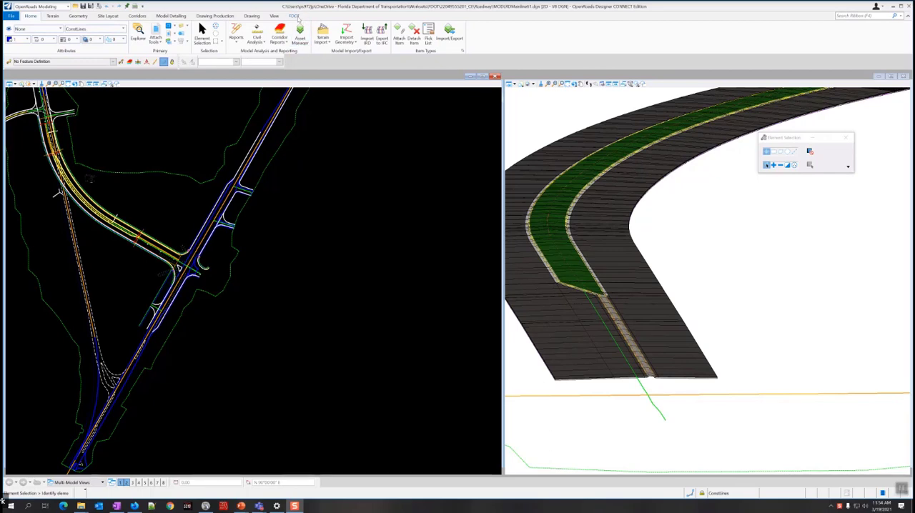
# Create and open a Roadway design file of type MODLRD with modifier Detail and sequence number 61.
pyautogui.click(295, 16)
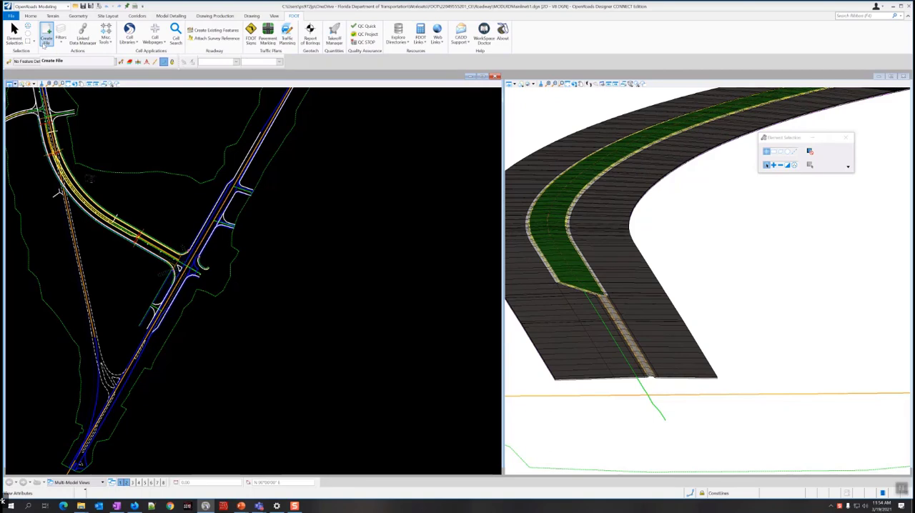
pyautogui.click(45, 36)
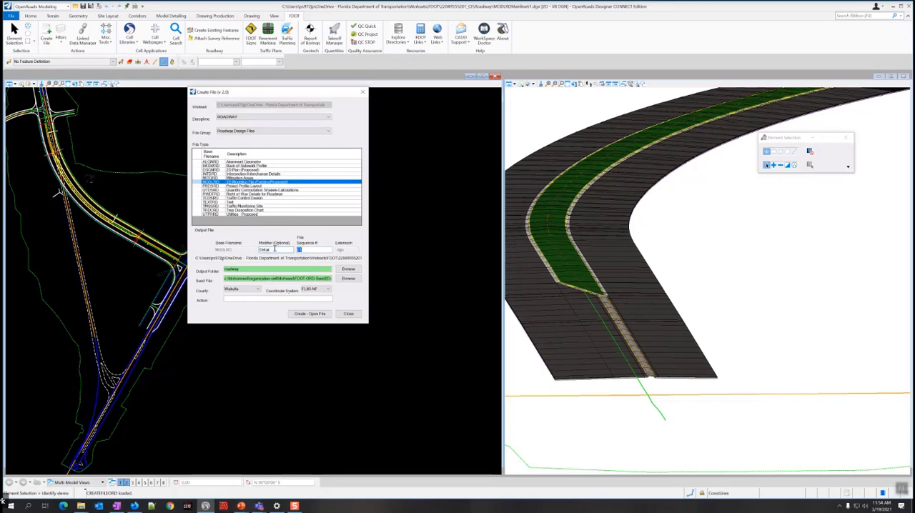
pyautogui.press('Tab')
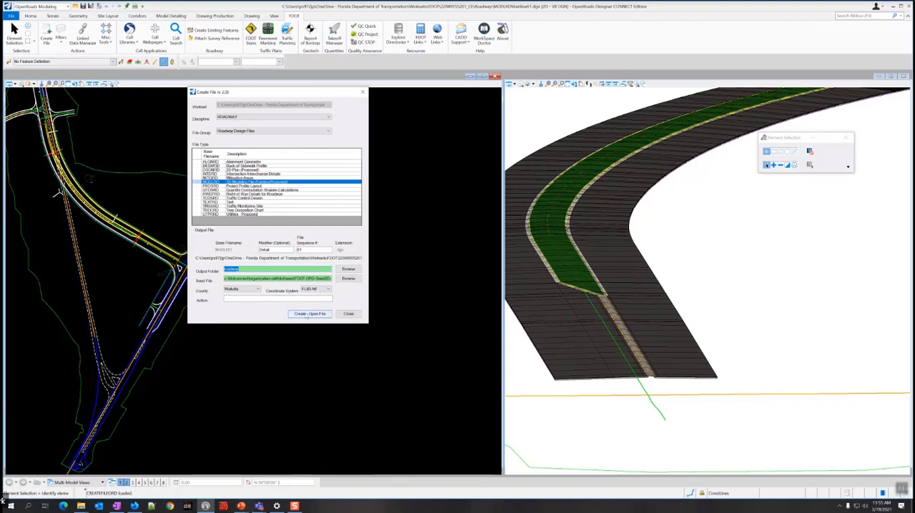
pyautogui.click(308, 316)
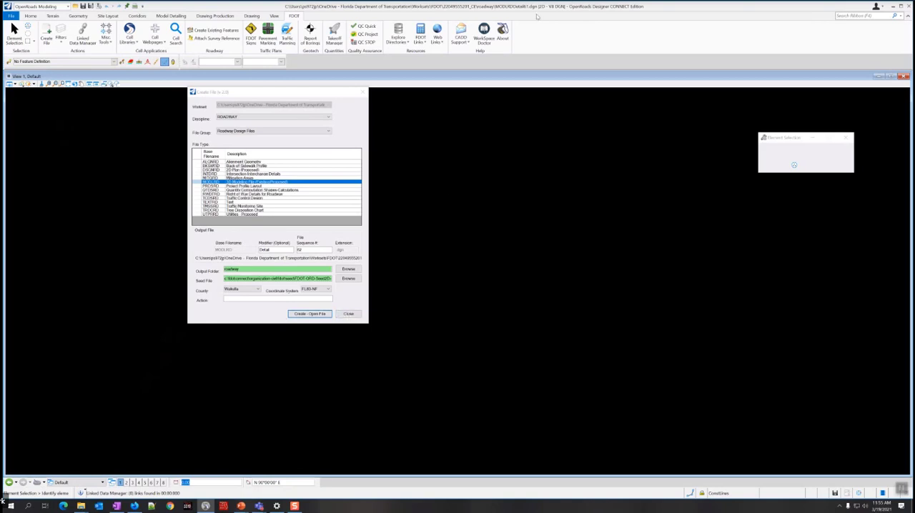
pyautogui.click(348, 315)
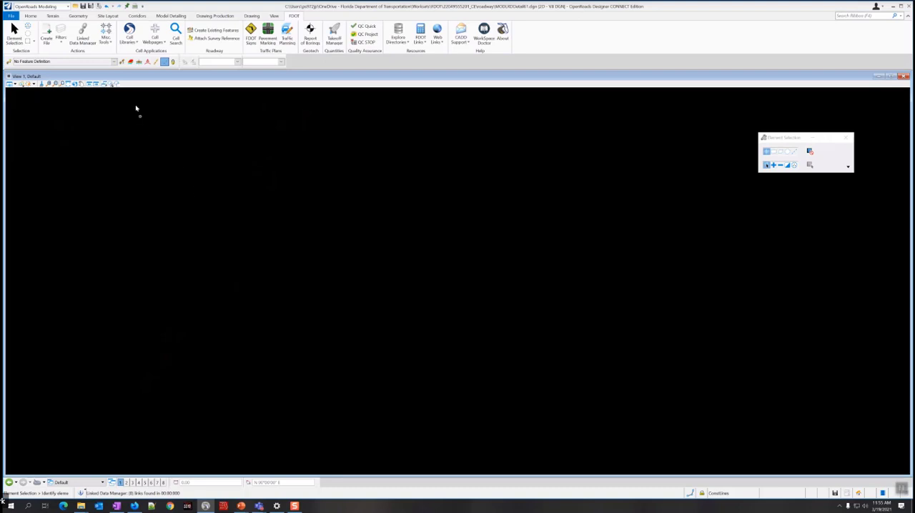
# Open the References list and choose MODLRDMainline61.dgn from the Roadway folder as a new reference.
pyautogui.click(31, 16)
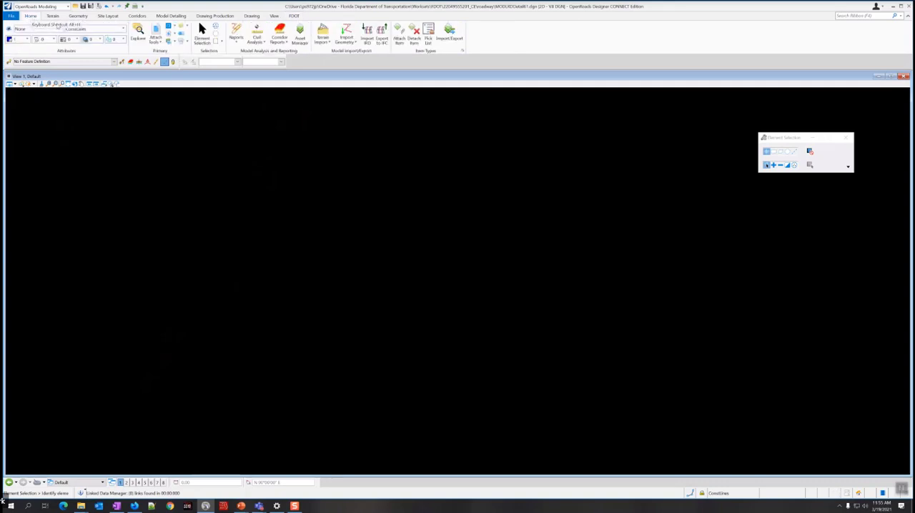
pyautogui.click(155, 36)
pyautogui.click(168, 62)
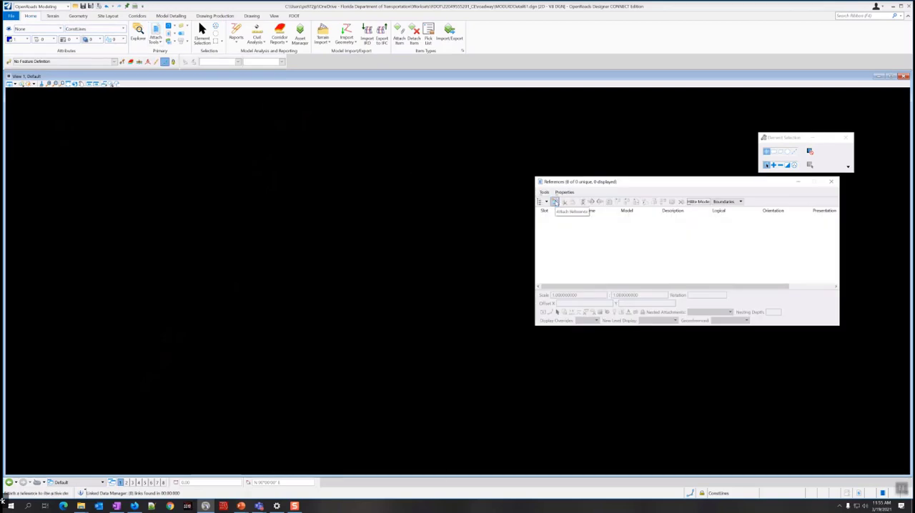
pyautogui.click(555, 202)
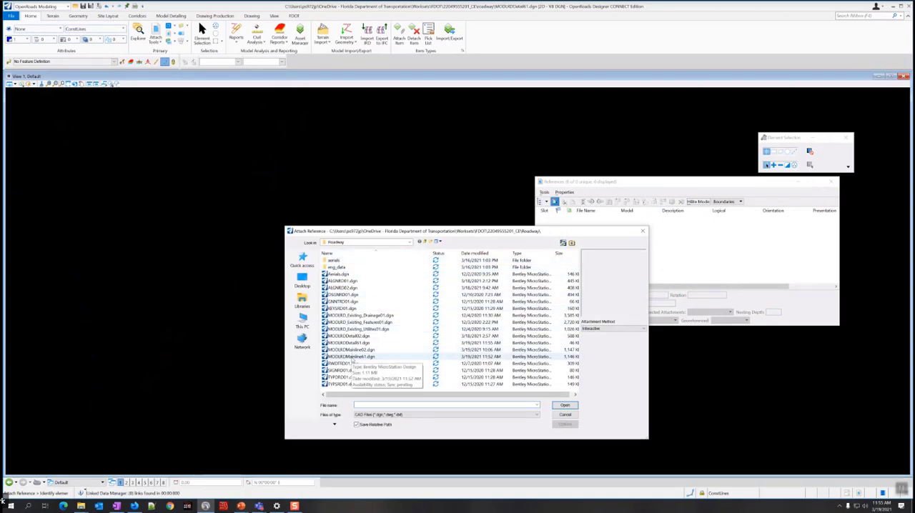
pyautogui.click(352, 357)
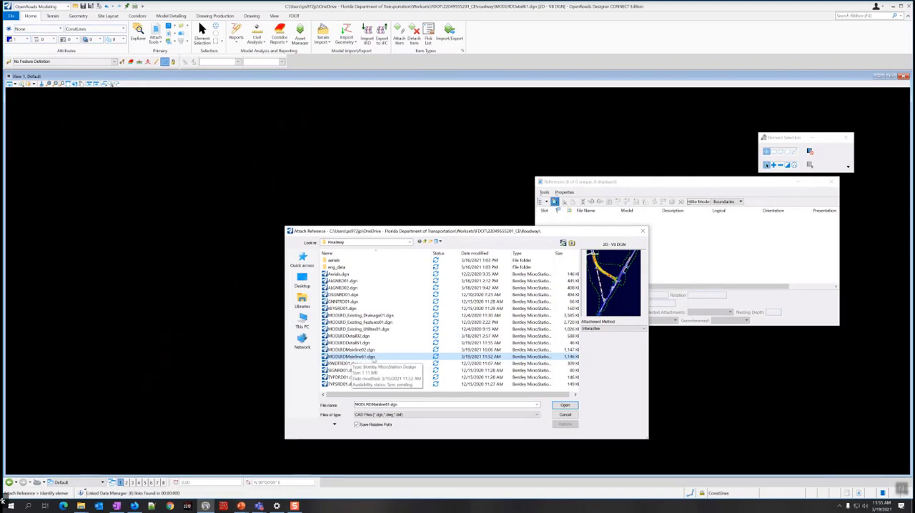
pyautogui.click(565, 405)
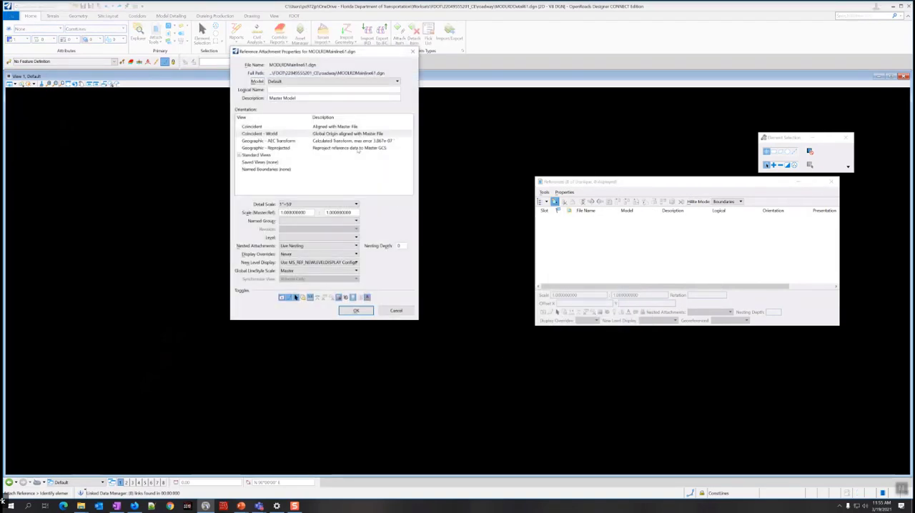
# Set the nesting depth to 1 and attach the mainline reference.
pyautogui.moveTo(332, 55); pyautogui.dragTo(420, 141)
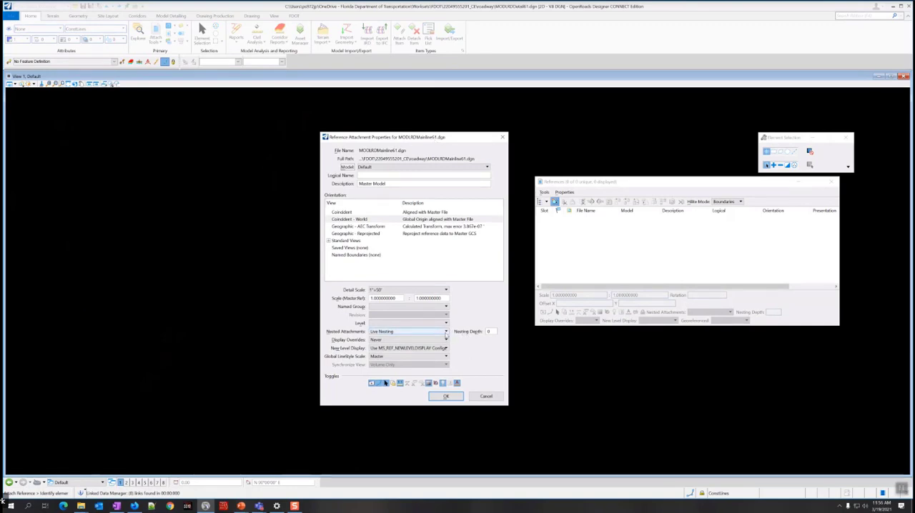
pyautogui.doubleClick(489, 332)
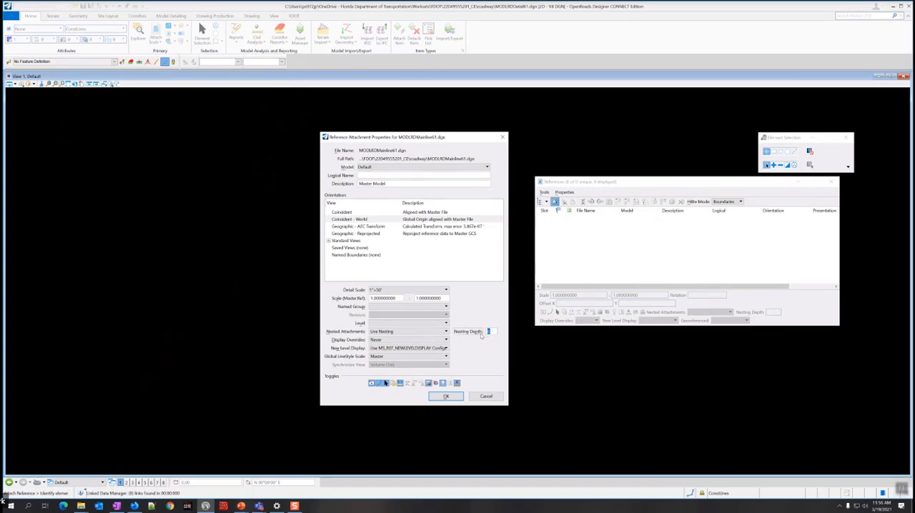
pyautogui.press('Tab')
pyautogui.click(446, 397)
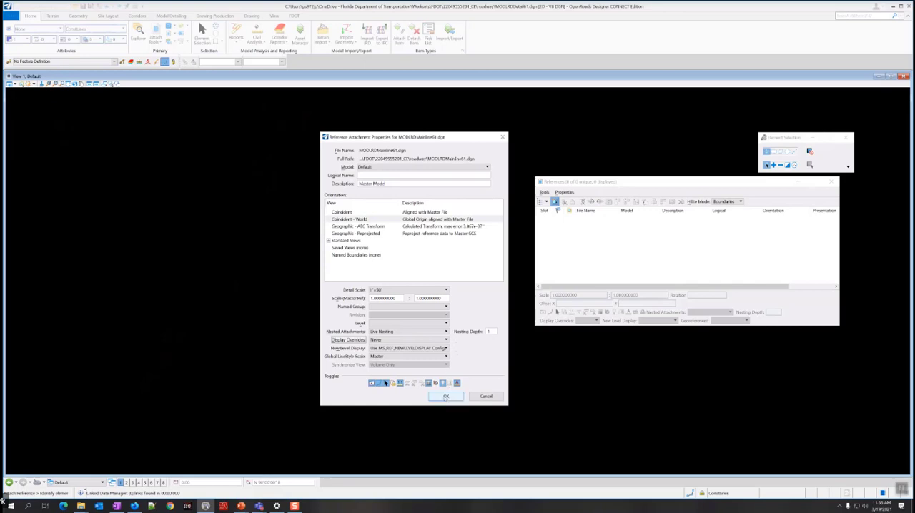
pyautogui.click(446, 398)
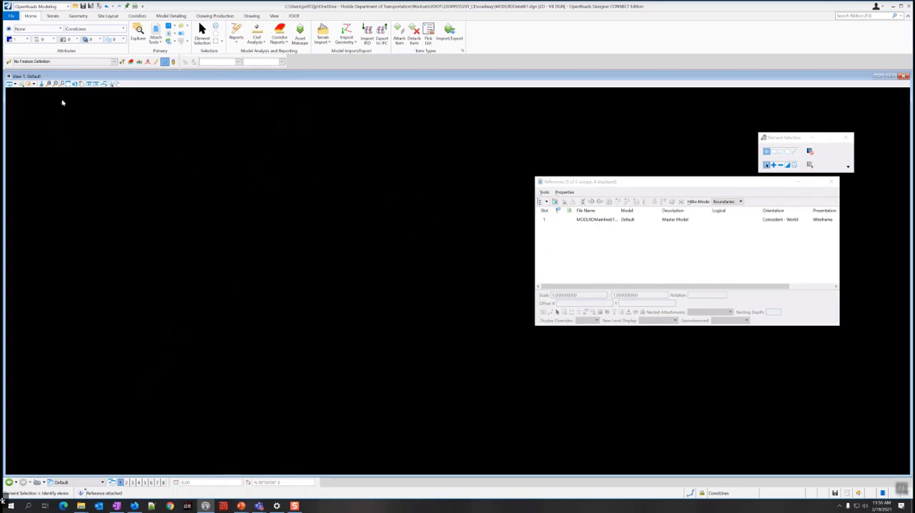
# Fit the view to the referenced mainline model and widen the File Name column in the References list.
pyautogui.click(66, 84)
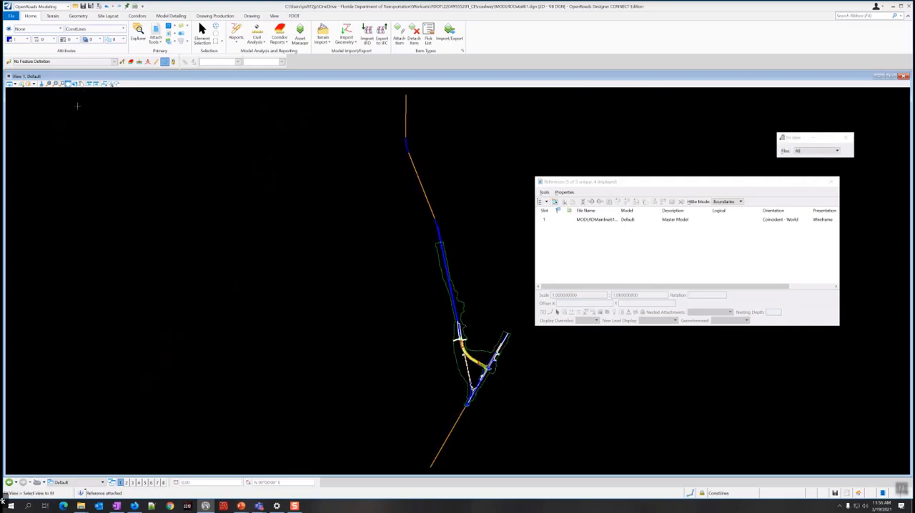
pyautogui.scroll(5, 485, 375)
pyautogui.scroll(2, 469, 299)
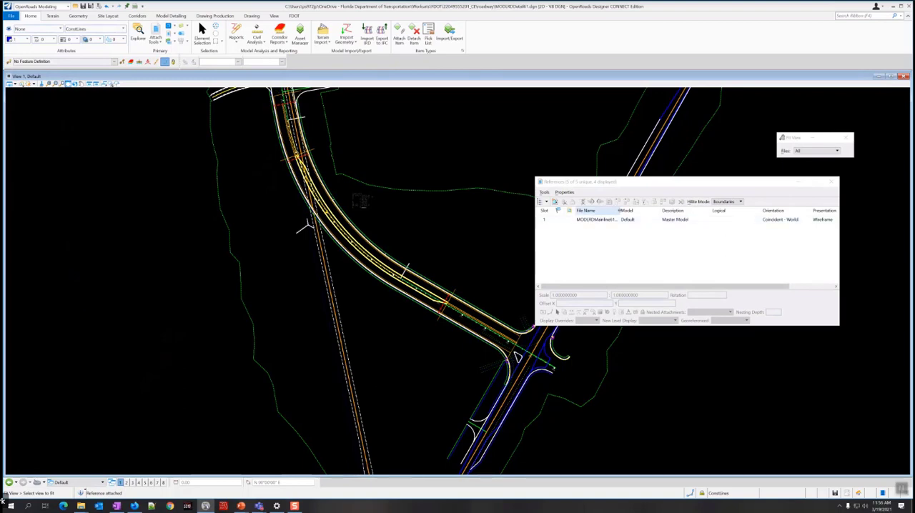
pyautogui.moveTo(620, 211)
pyautogui.mouseDown()
pyautogui.moveTo(645, 211)
pyautogui.moveTo(636, 210)
pyautogui.mouseUp()
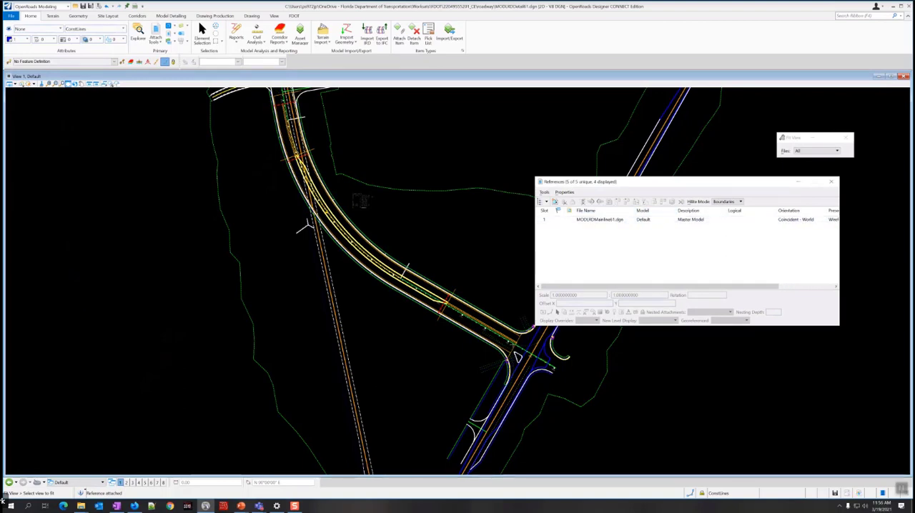
# Examine the side-road intersection near station 700, including the curb returns and the triangular island.
pyautogui.scroll(4, 513, 346)
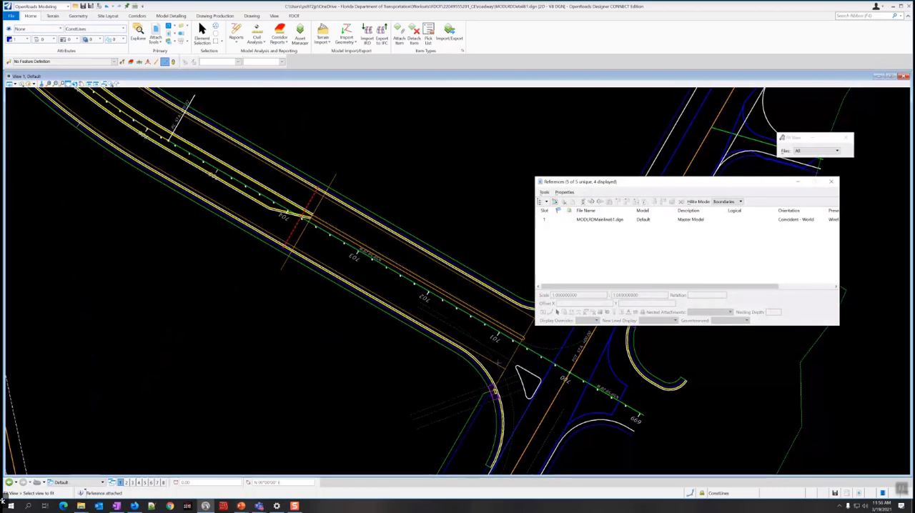
pyautogui.click(201, 34)
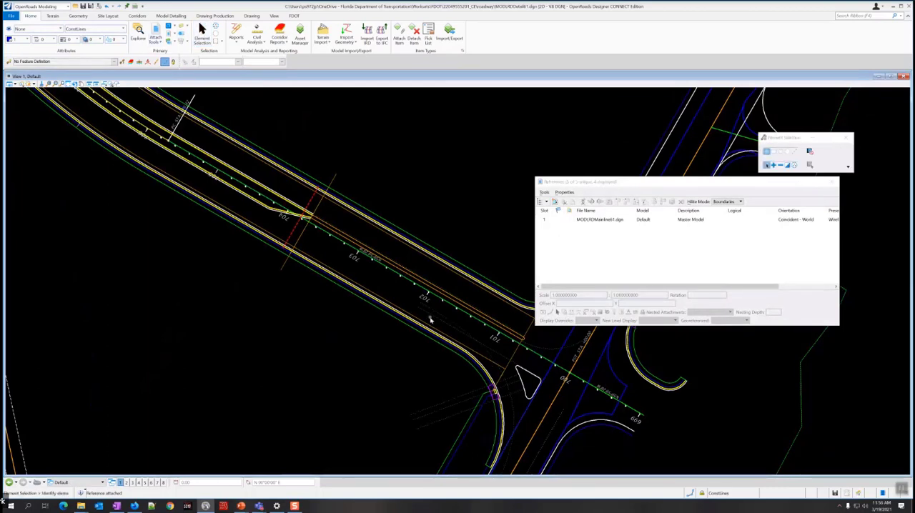
pyautogui.moveTo(430, 320); pyautogui.dragTo(287, 294, button='middle')
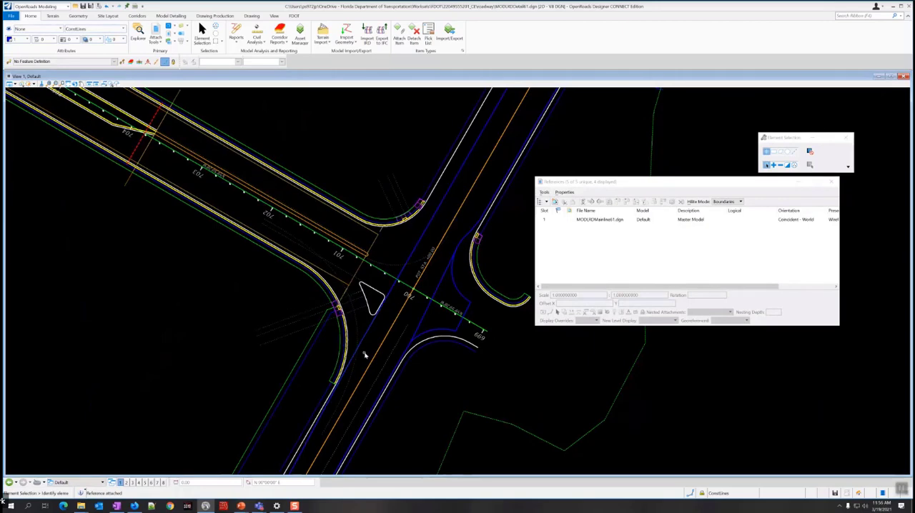
pyautogui.moveTo(354, 382); pyautogui.dragTo(354, 361, button='middle')
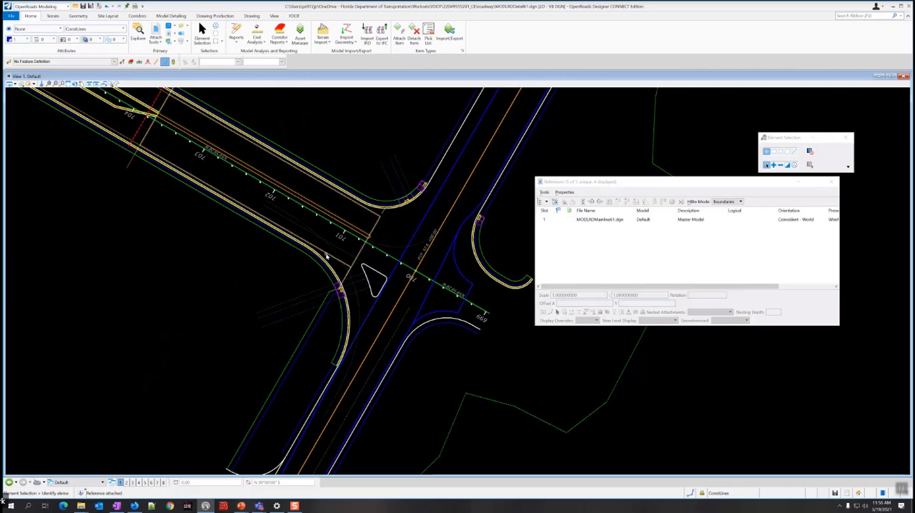
pyautogui.moveTo(276, 277); pyautogui.dragTo(277, 302, button='middle')
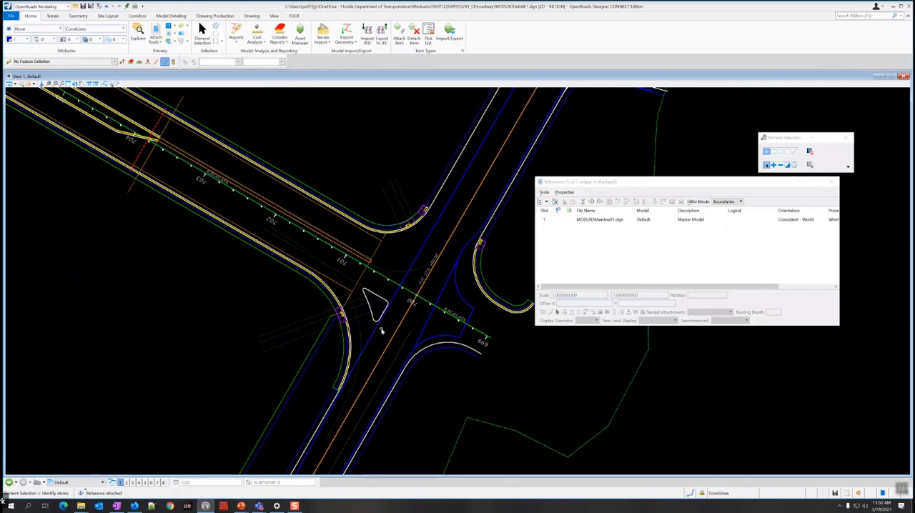
pyautogui.moveTo(393, 302)
pyautogui.moveTo(396, 248)
pyautogui.moveTo(274, 281); pyautogui.dragTo(339, 327, button='middle')
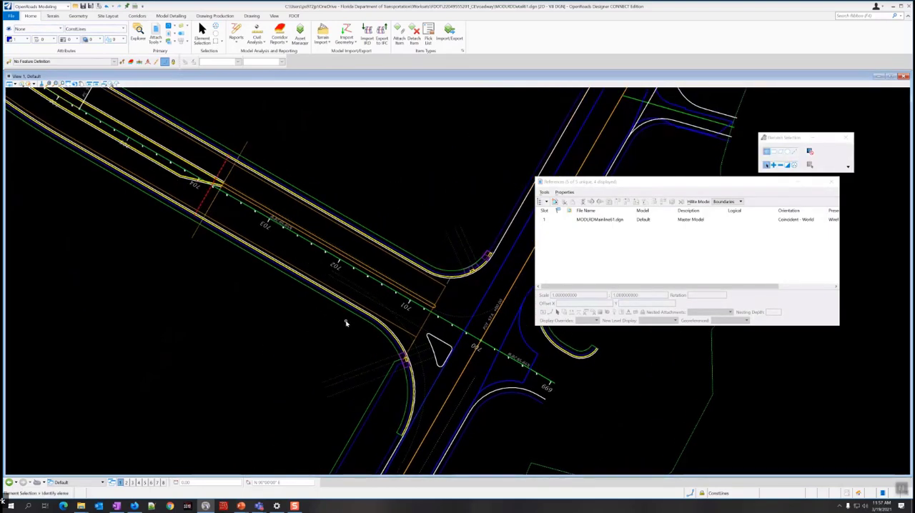
pyautogui.moveTo(631, 183); pyautogui.dragTo(634, 226)
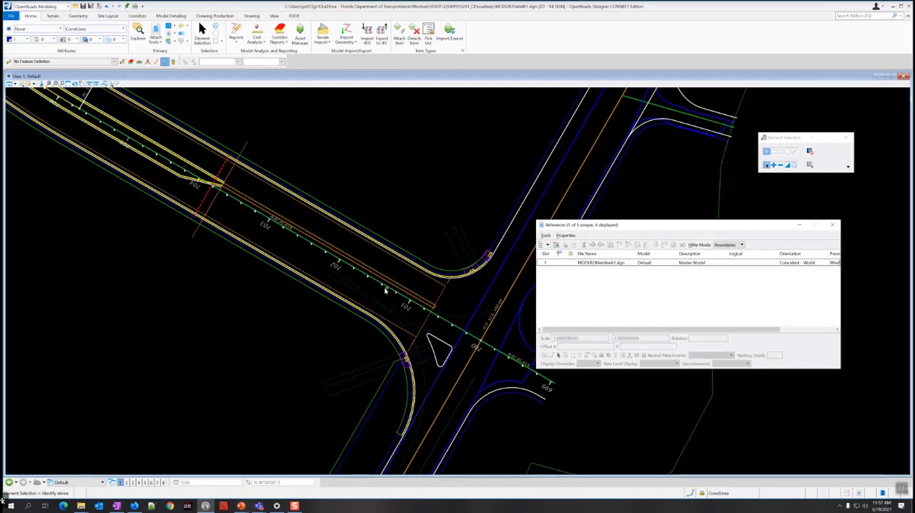
pyautogui.moveTo(285, 319)
pyautogui.mouseDown(button='middle')
pyautogui.moveTo(271, 288)
pyautogui.moveTo(219, 284)
pyautogui.mouseUp(button='middle')
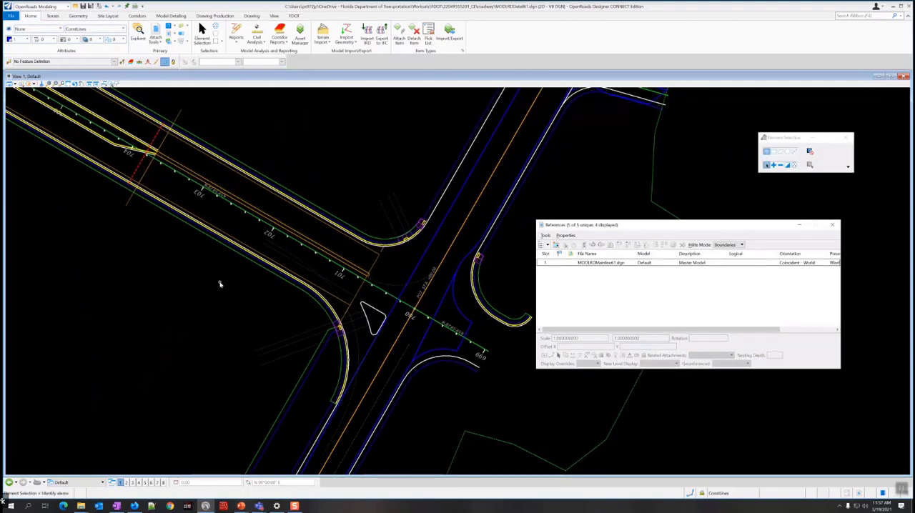
# Set the Existing Ground terrain as the active terrain model using its boundary, and close the References list.
pyautogui.scroll(-1, 220, 285)
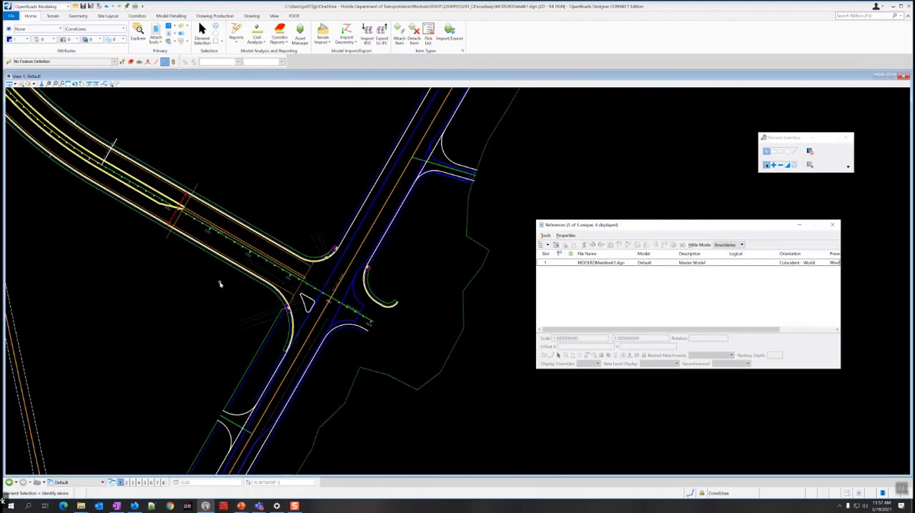
pyautogui.scroll(-1, 220, 285)
pyautogui.moveTo(255, 201)
pyautogui.mouseDown(button='middle')
pyautogui.moveTo(273, 277)
pyautogui.moveTo(285, 277)
pyautogui.mouseUp(button='middle')
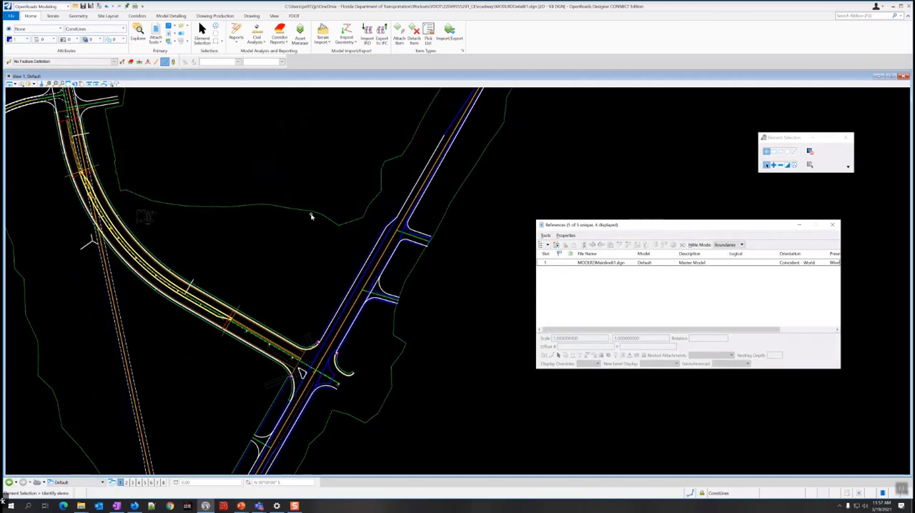
pyautogui.moveTo(302, 212)
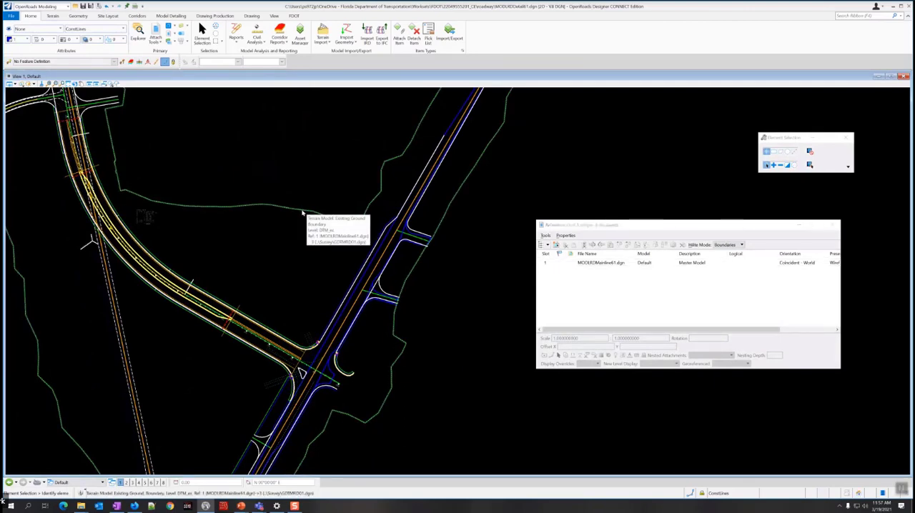
pyautogui.click(304, 212)
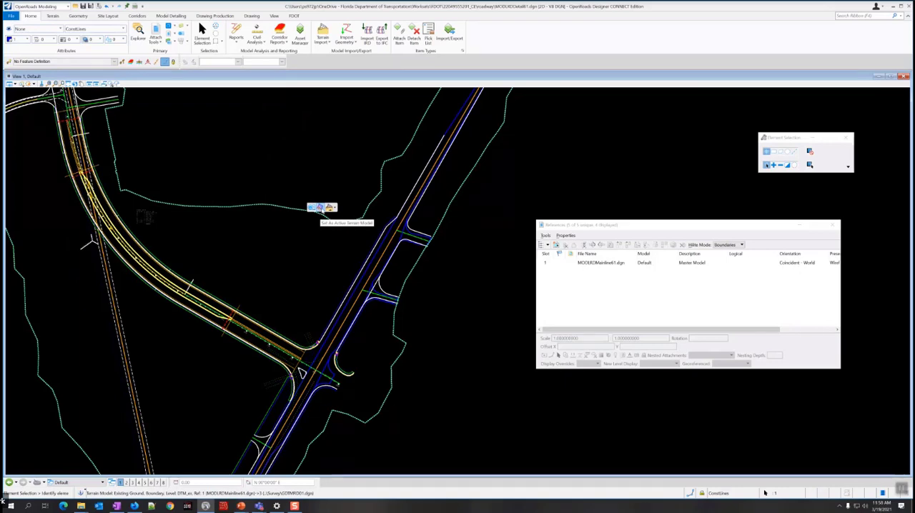
pyautogui.click(320, 208)
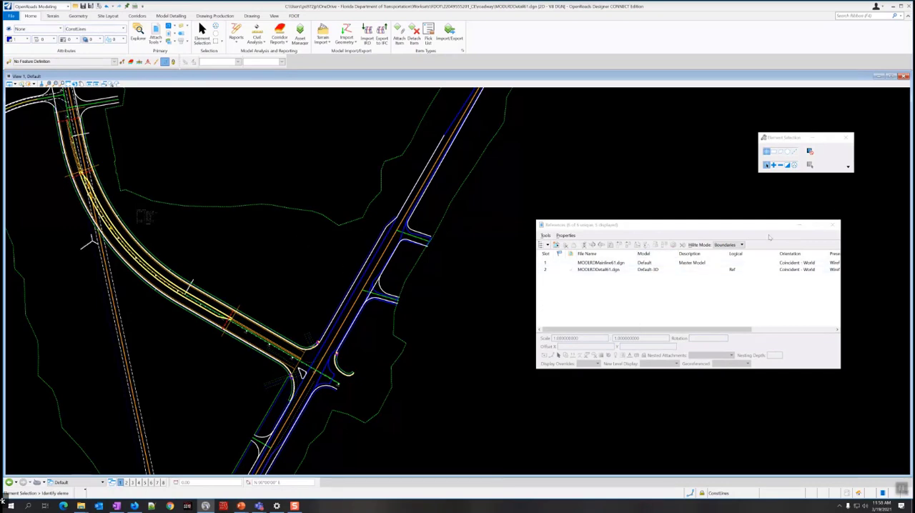
pyautogui.click(833, 225)
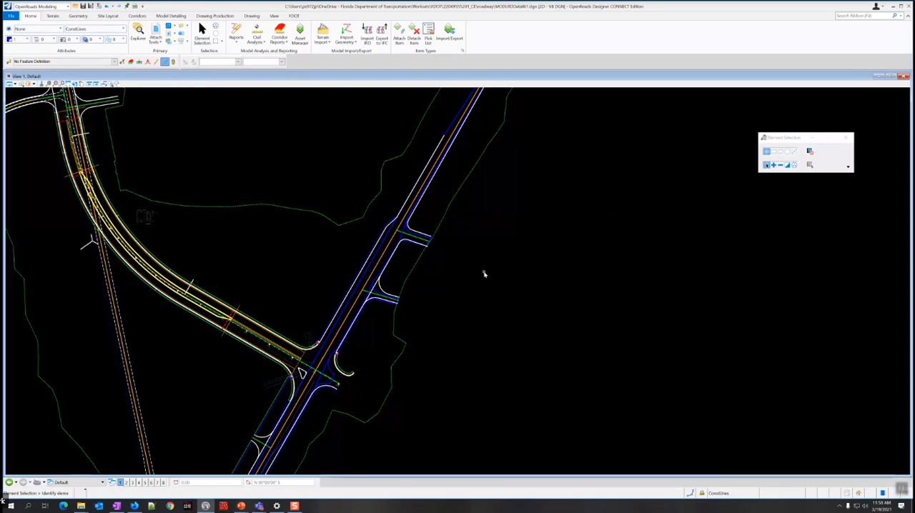
# Split the workspace into two views showing the plan and the 3D model.
pyautogui.scroll(-2, 484, 274)
pyautogui.moveTo(363, 281); pyautogui.dragTo(394, 243, button='middle')
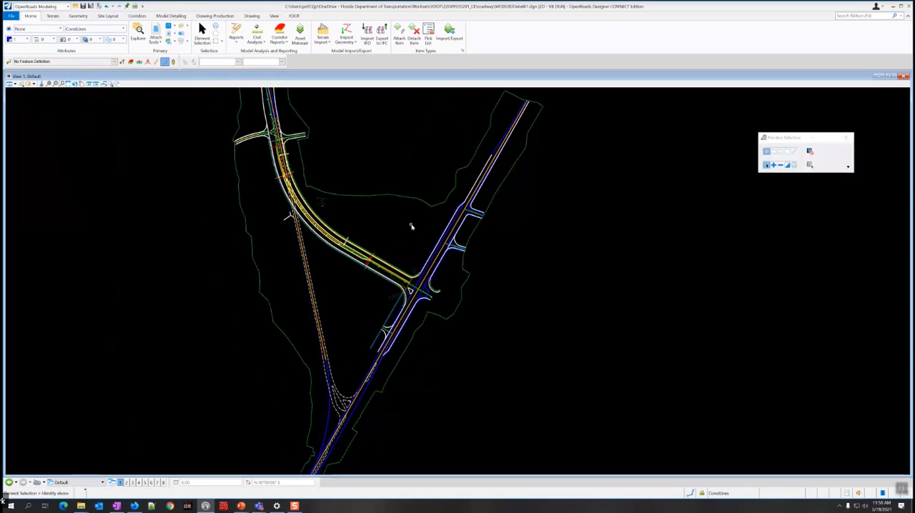
pyautogui.scroll(5, 418, 290)
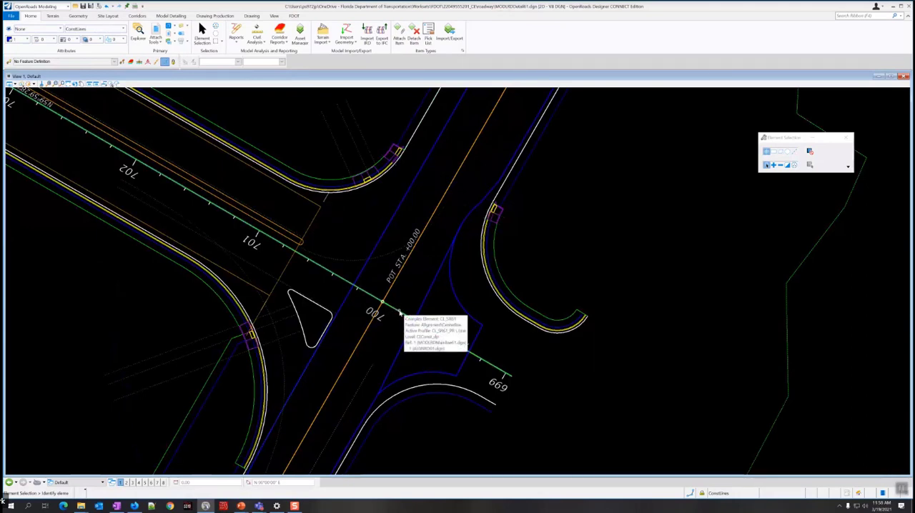
pyautogui.scroll(-5, 400, 312)
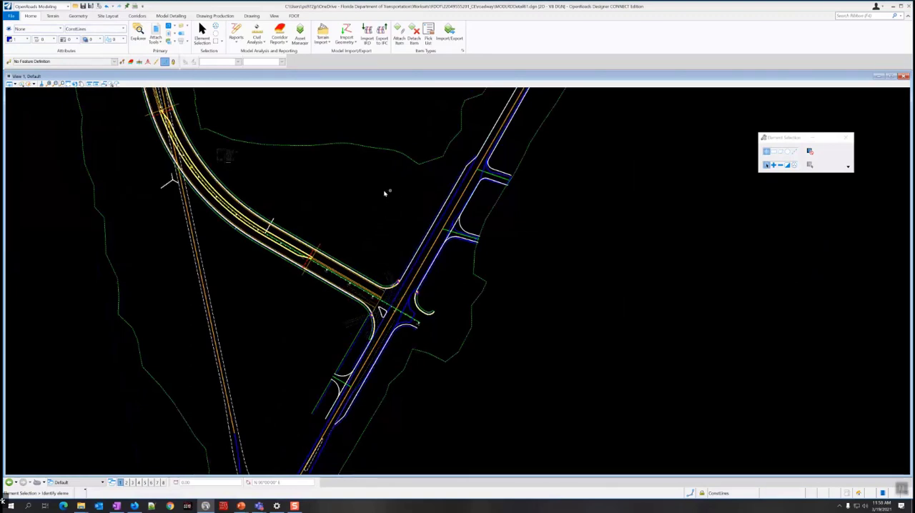
pyautogui.rightClick(381, 192)
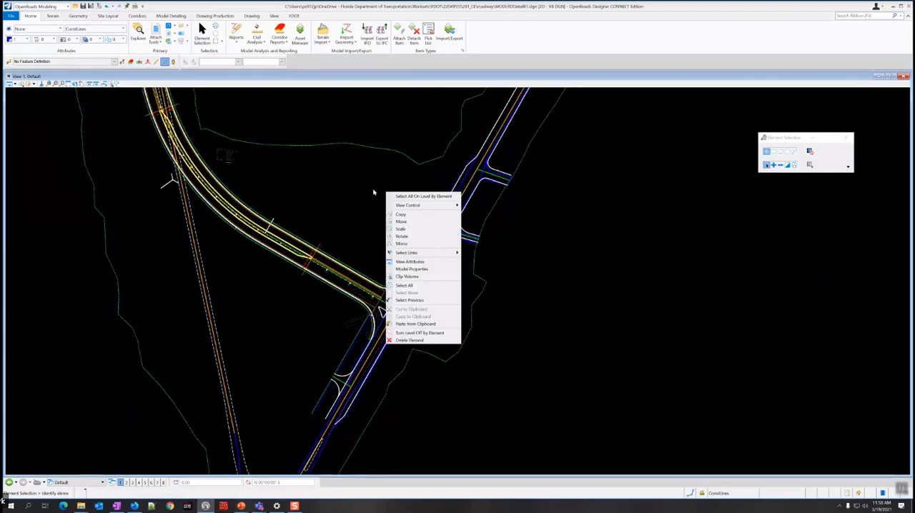
pyautogui.moveTo(409, 206)
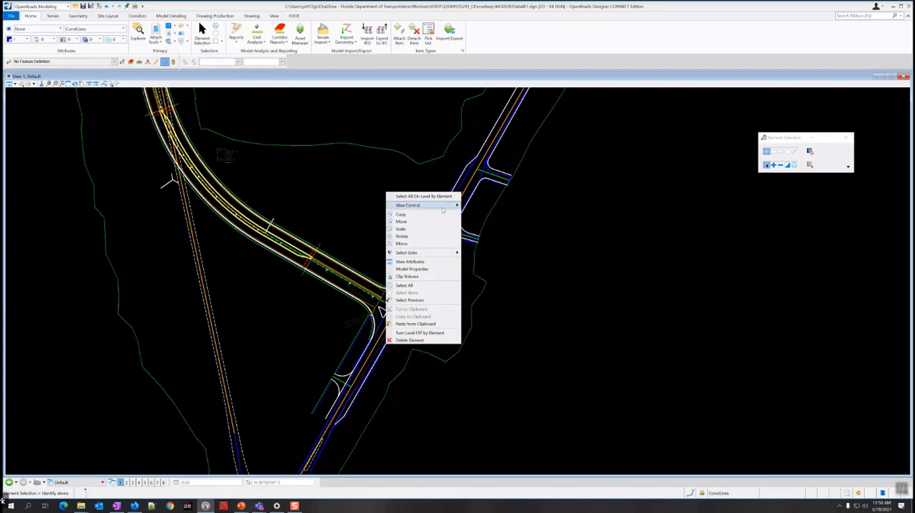
pyautogui.moveTo(442, 207)
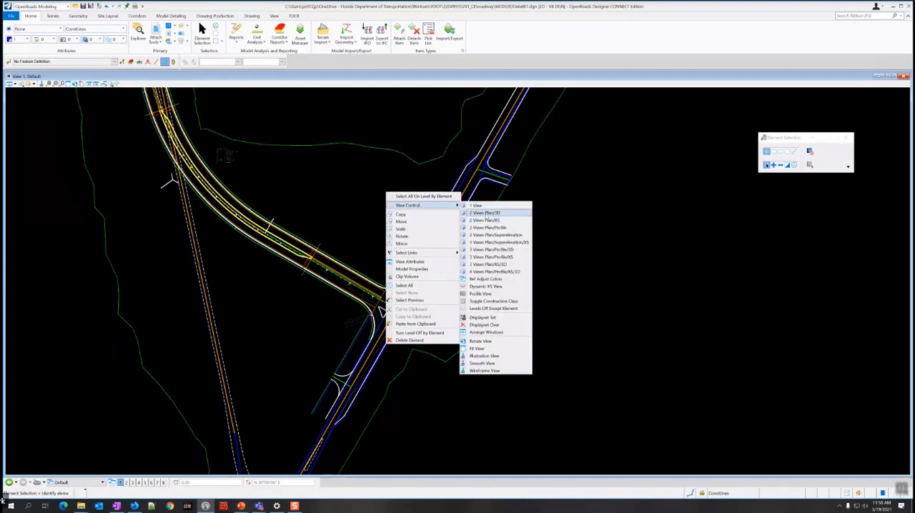
pyautogui.click(486, 214)
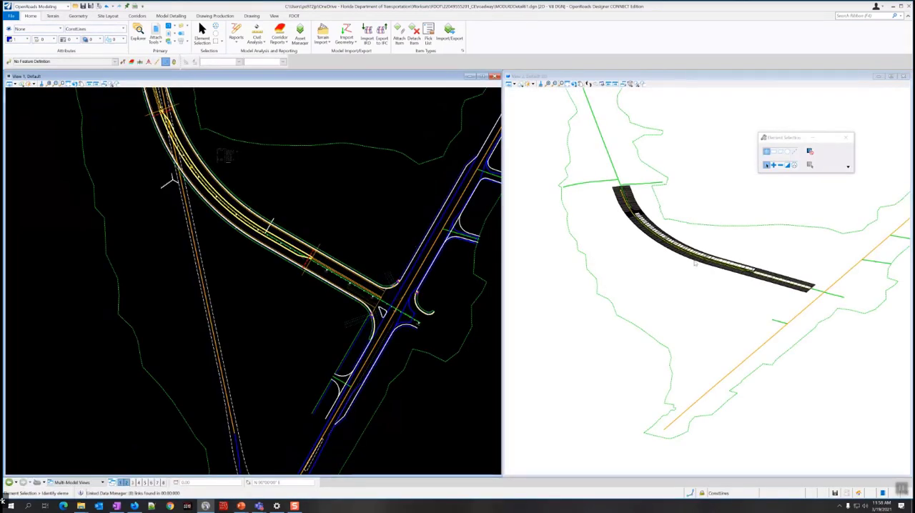
# Turn off the display of construction elements in the 3D view.
pyautogui.scroll(1, 803, 279)
pyautogui.scroll(2, 784, 259)
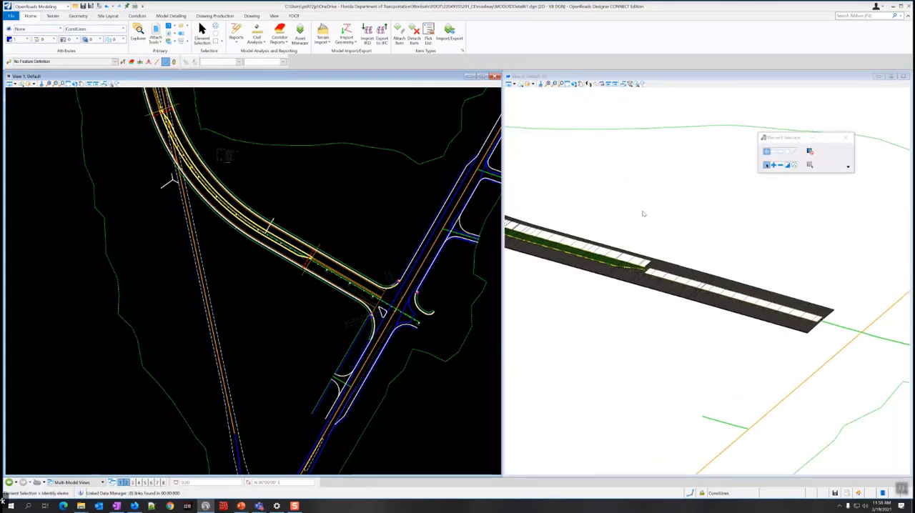
pyautogui.scroll(-2, 643, 213)
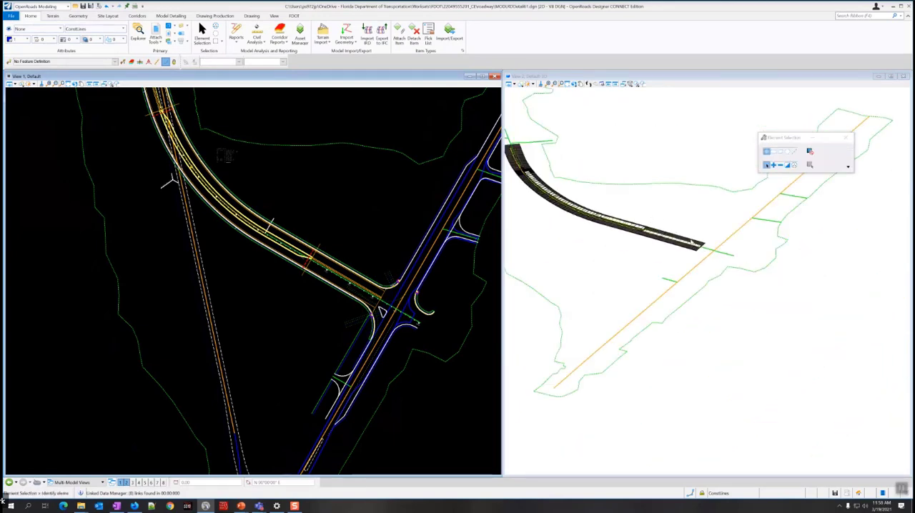
pyautogui.scroll(2, 695, 244)
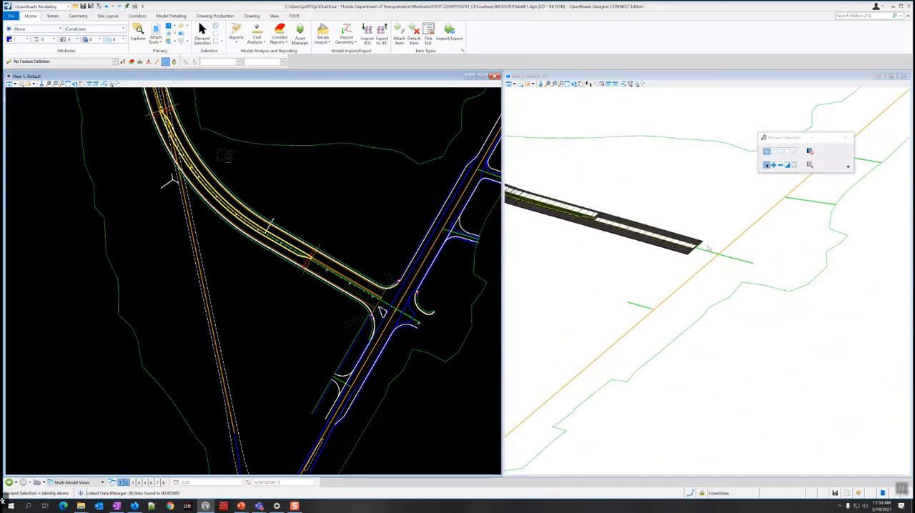
pyautogui.click(511, 84)
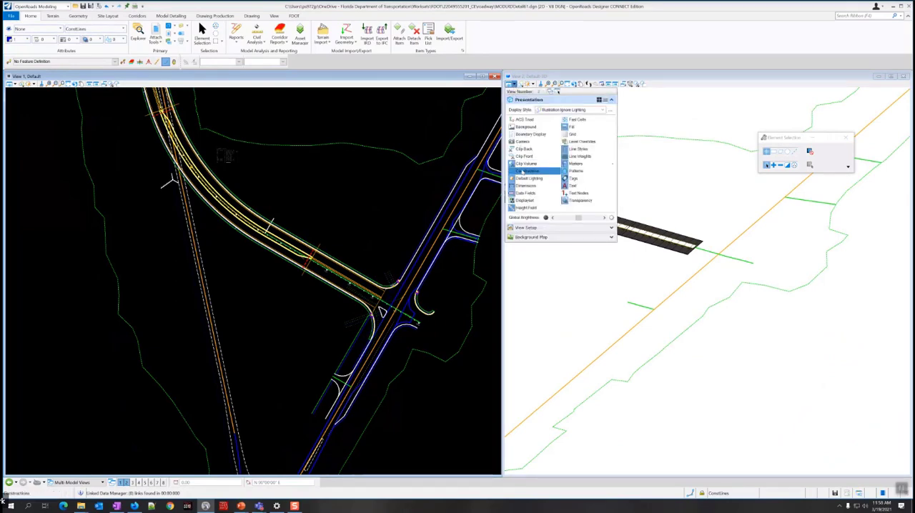
pyautogui.click(522, 172)
pyautogui.click(515, 83)
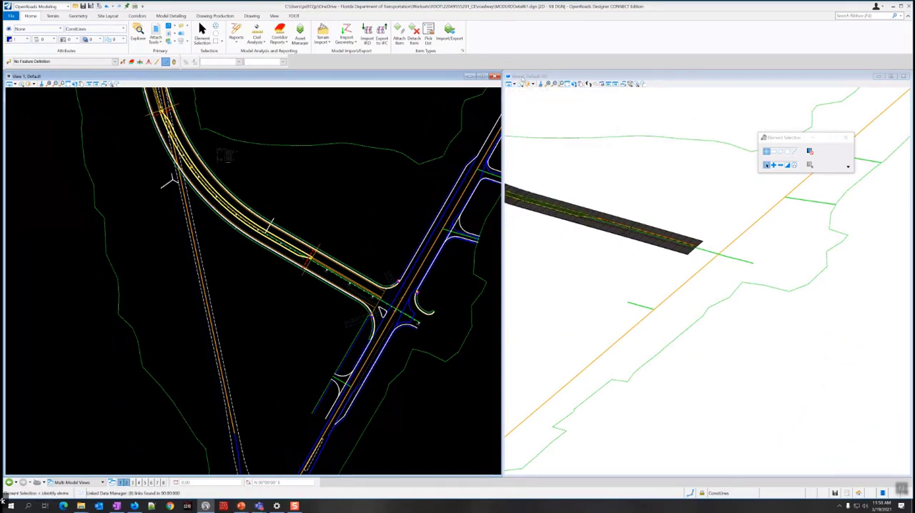
# Bring the corridor's end at the intersection into view in 3D and save the design file's view settings.
pyautogui.moveTo(643, 203); pyautogui.dragTo(678, 245, button='middle')
pyautogui.scroll(3, 677, 245)
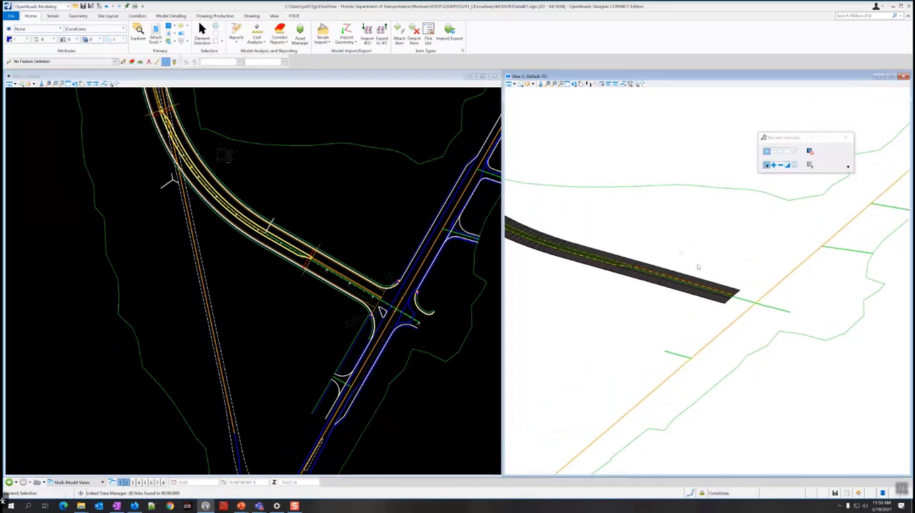
pyautogui.scroll(-2, 730, 288)
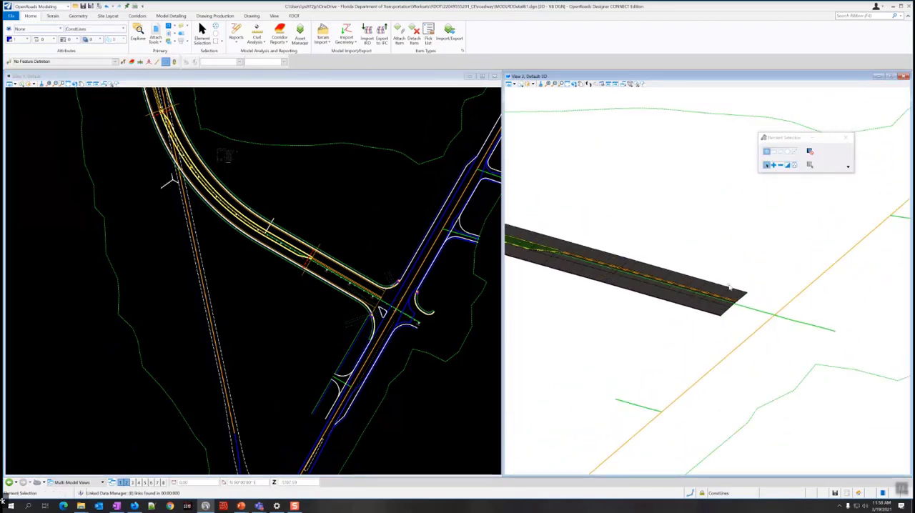
pyautogui.moveTo(383, 191); pyautogui.dragTo(355, 226, button='middle')
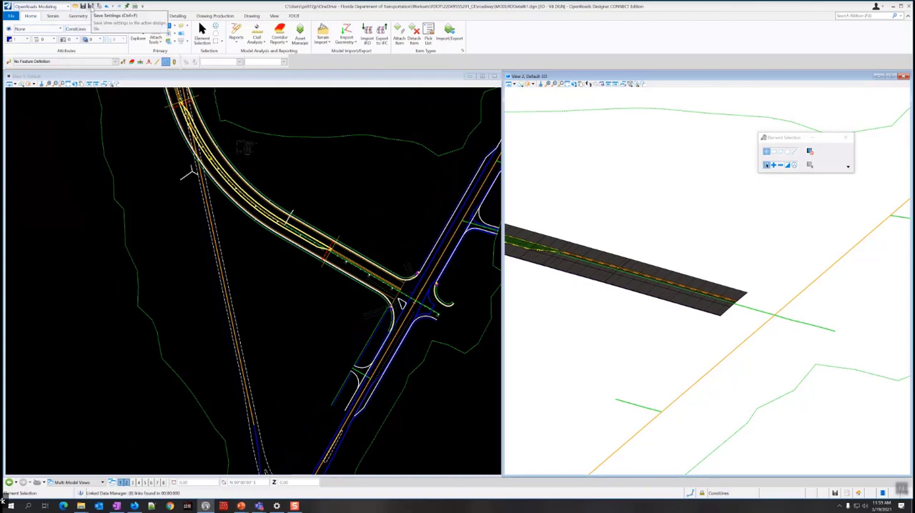
pyautogui.click(90, 6)
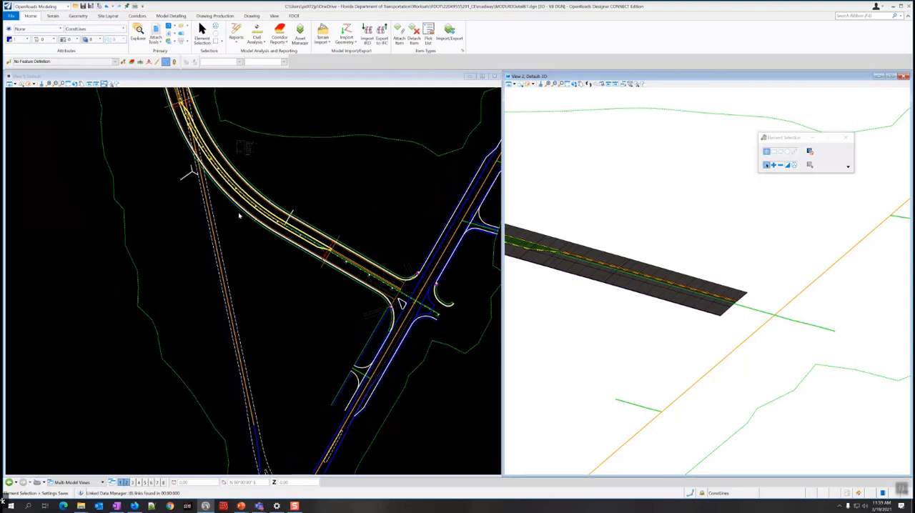
# Start a new corridor using the CL_SR61 centerline near station 701 as its baseline and its active profile.
pyautogui.scroll(3, 272, 273)
pyautogui.scroll(3, 429, 285)
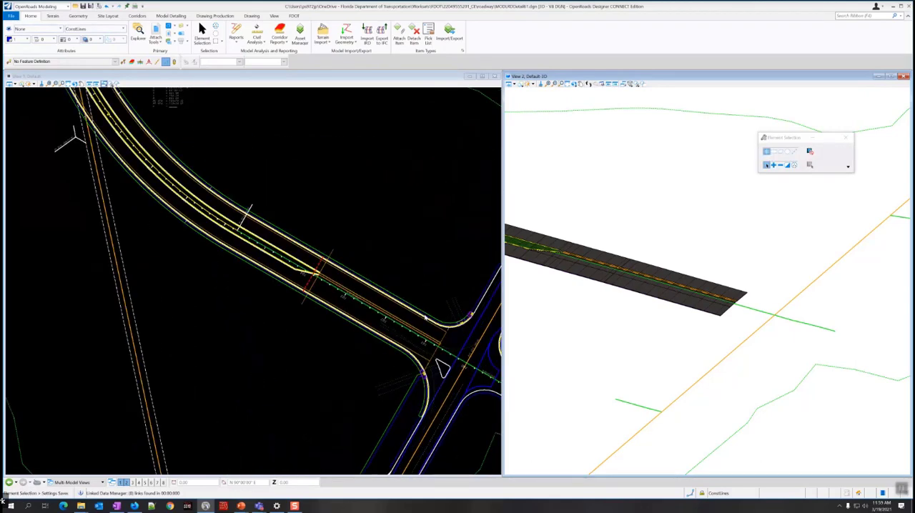
pyautogui.moveTo(441, 282); pyautogui.dragTo(389, 273, button='middle')
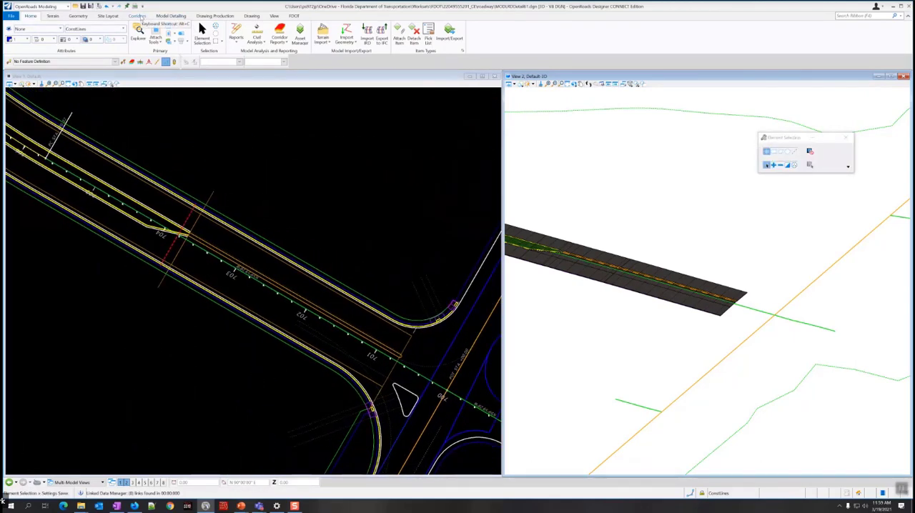
pyautogui.click(138, 16)
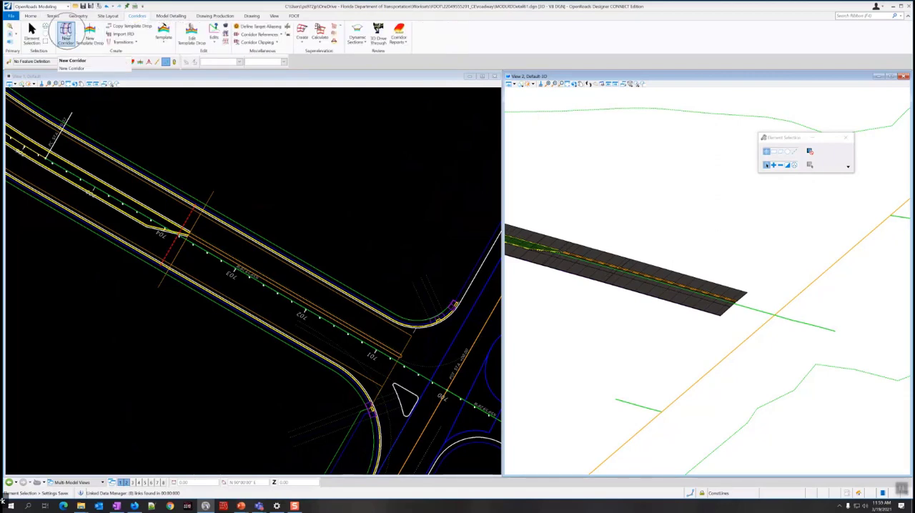
pyautogui.click(66, 32)
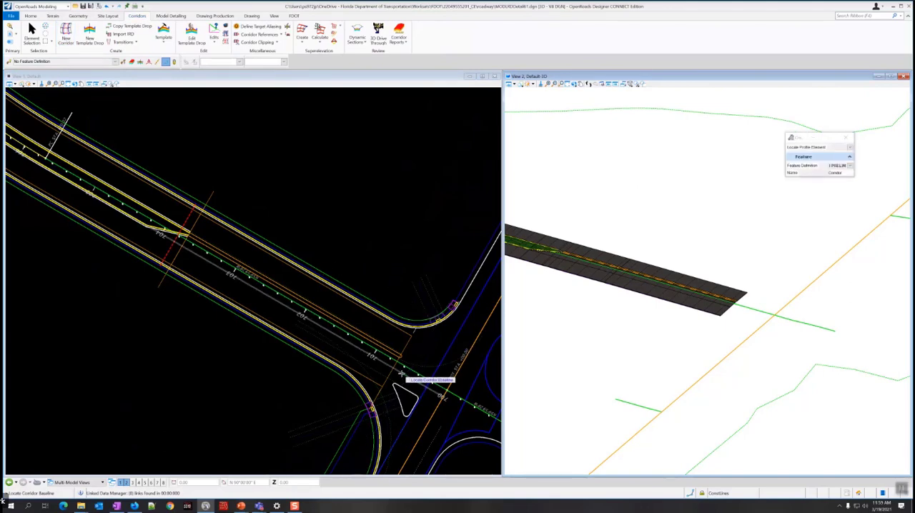
pyautogui.scroll(4, 405, 366)
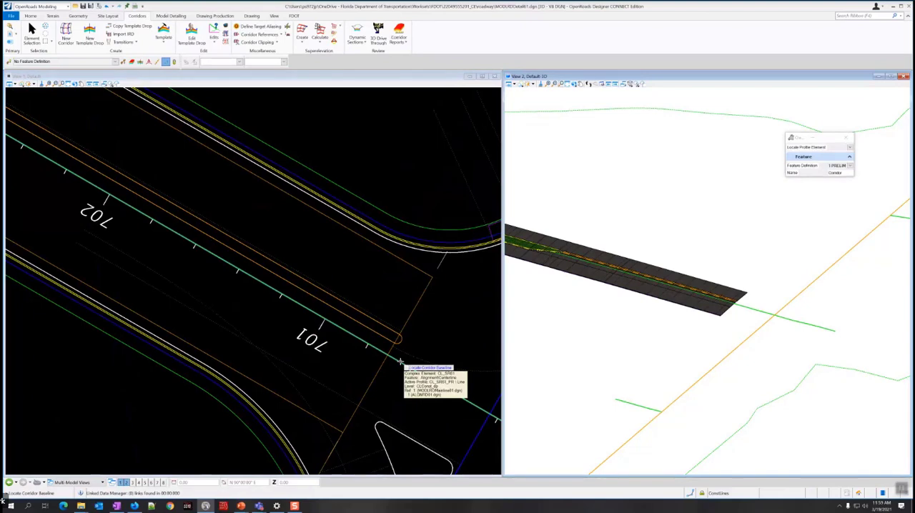
pyautogui.click(401, 361)
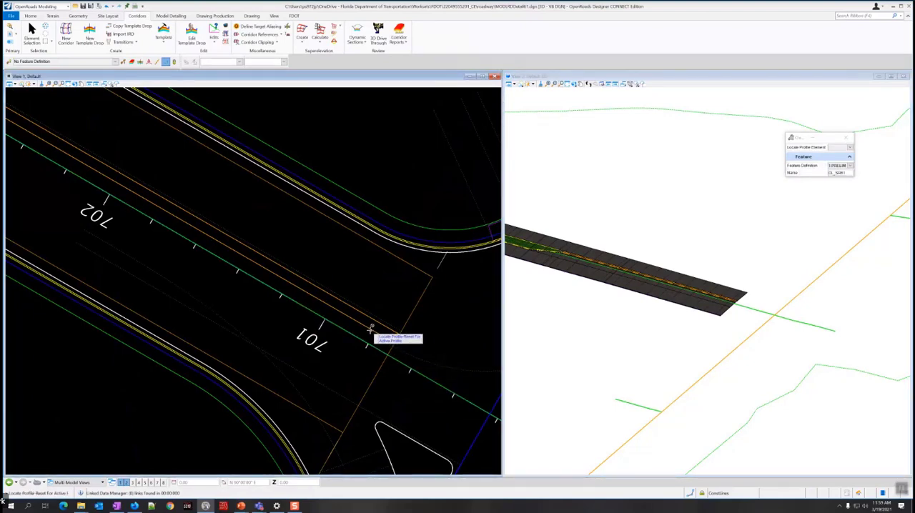
pyautogui.rightClick(276, 213)
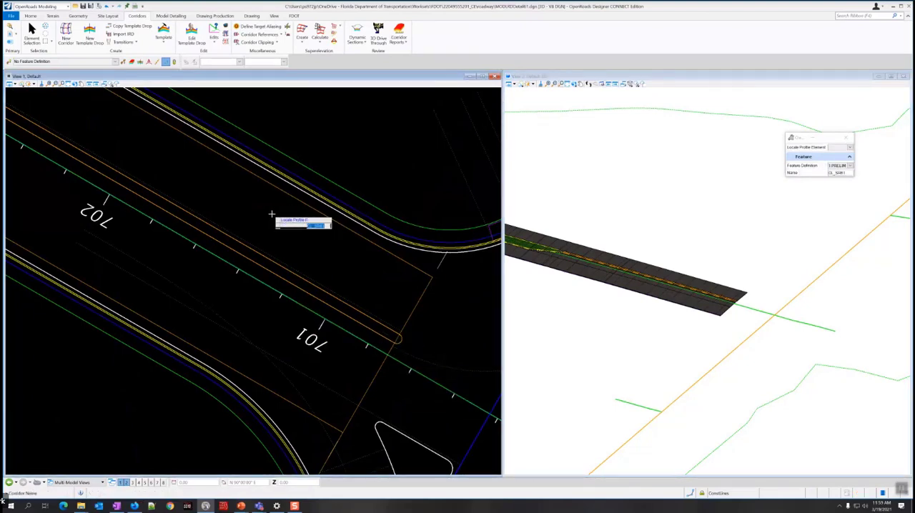
# Name the corridor SR61 R and accept its feature definition to create it.
pyautogui.scroll(-3, 266, 214)
pyautogui.scroll(-2, 266, 214)
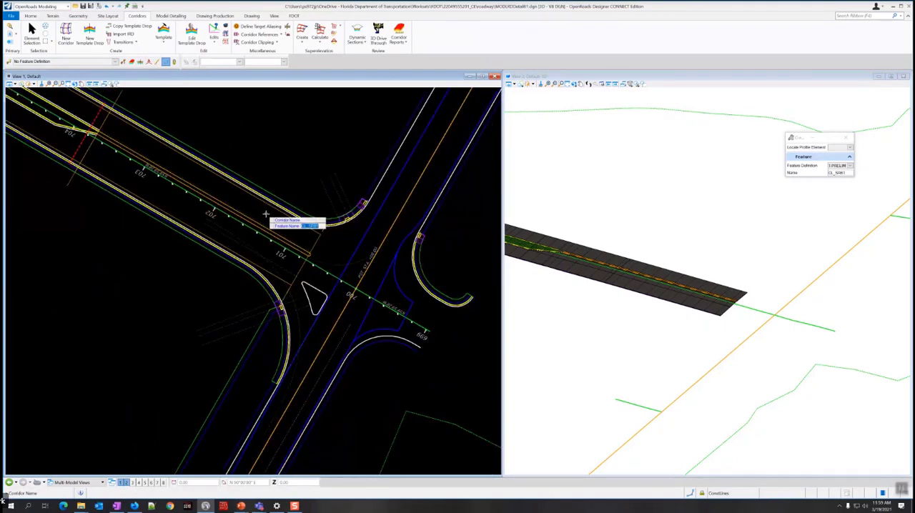
pyautogui.press('capslock')
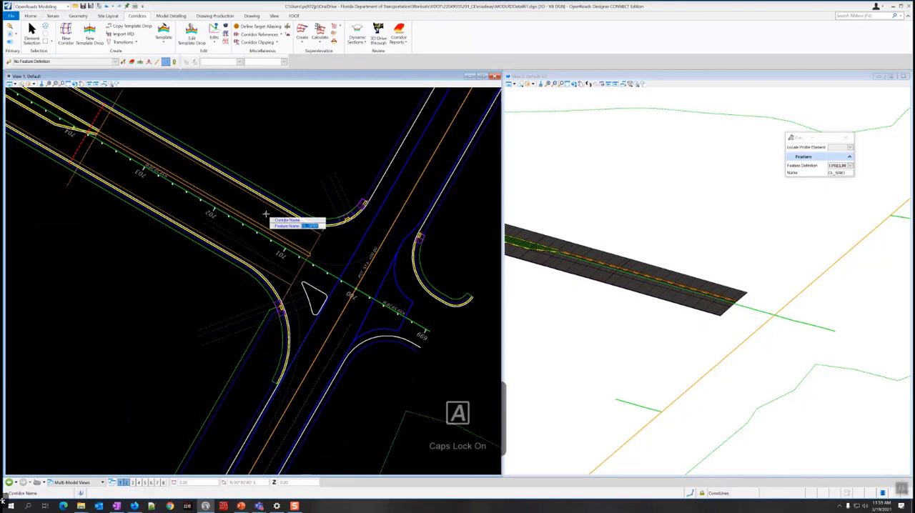
pyautogui.write('SR81')
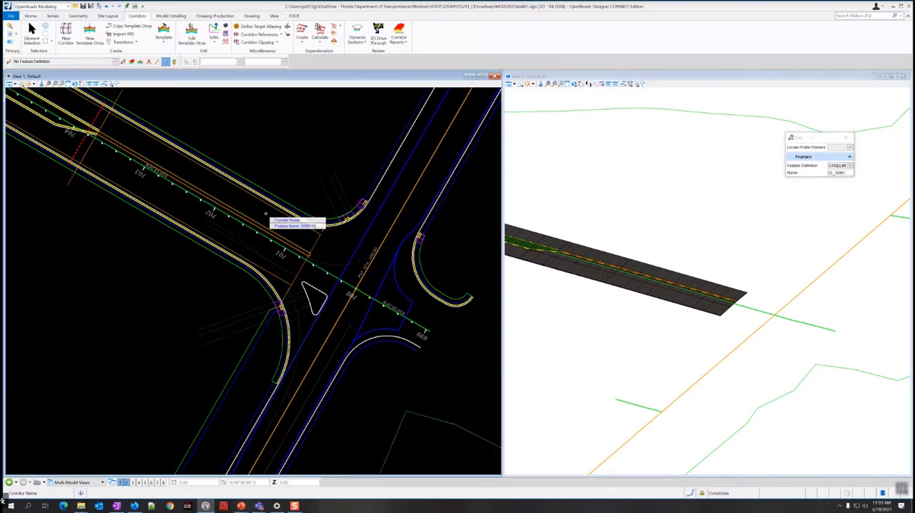
pyautogui.press('capslock')
pyautogui.press('Return')
pyautogui.click(266, 214)
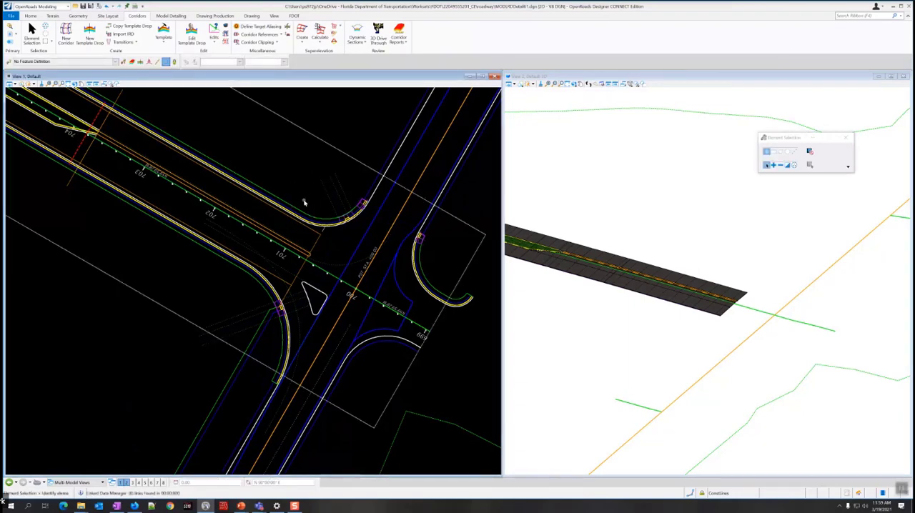
# Start a new template drop on the SR61 R corridor.
pyautogui.scroll(-4, 293, 176)
pyautogui.moveTo(267, 167); pyautogui.dragTo(305, 246, button='middle')
pyautogui.scroll(2, 304, 246)
pyautogui.scroll(-3, 309, 227)
pyautogui.moveTo(284, 210); pyautogui.dragTo(294, 270, button='middle')
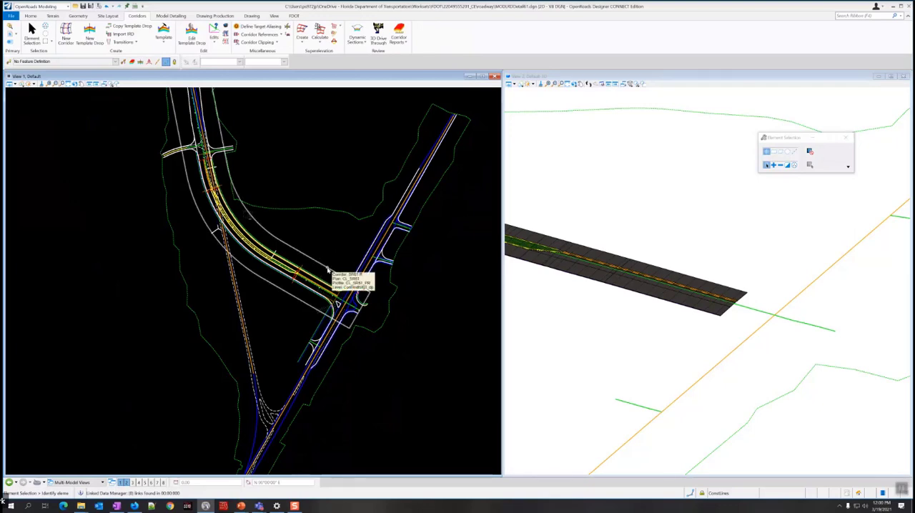
pyautogui.click(91, 36)
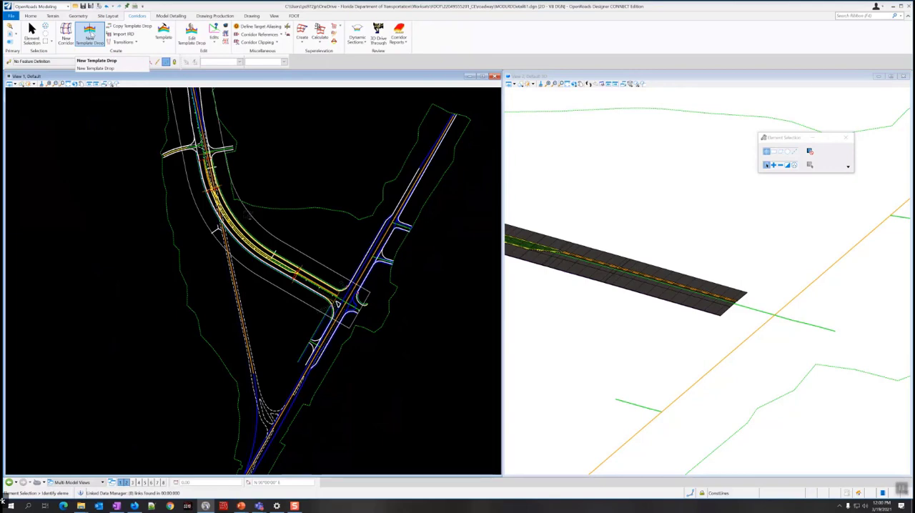
pyautogui.click(90, 36)
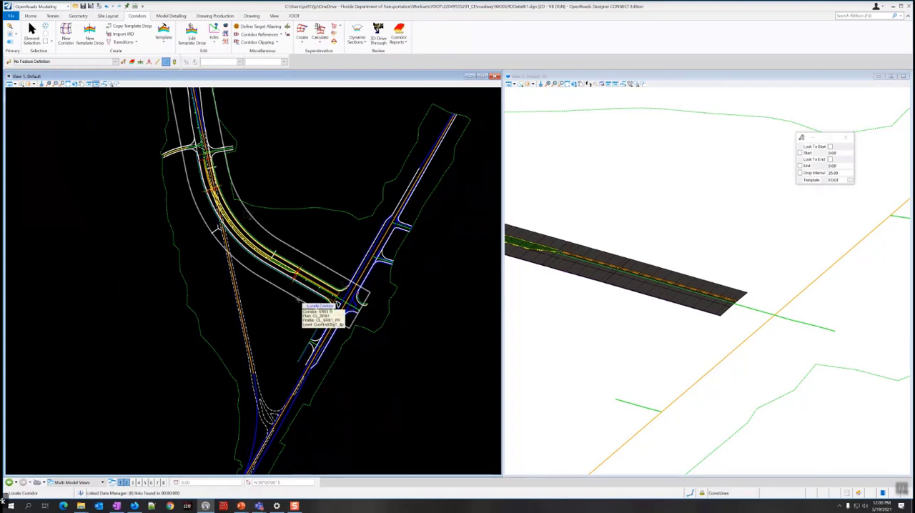
pyautogui.click(337, 306)
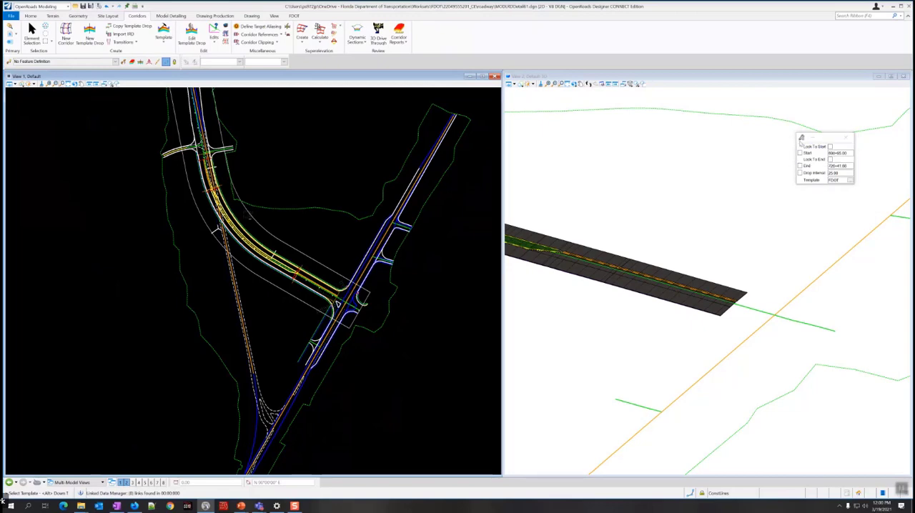
# Choose the SR61 R template from the Corridor Templates folder for the template drop and accept it.
pyautogui.moveTo(801, 137); pyautogui.dragTo(327, 132)
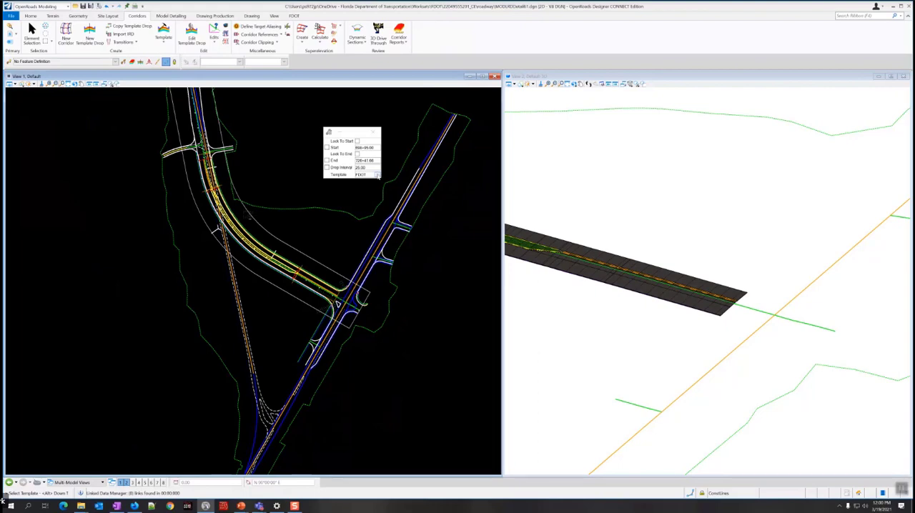
pyautogui.click(378, 175)
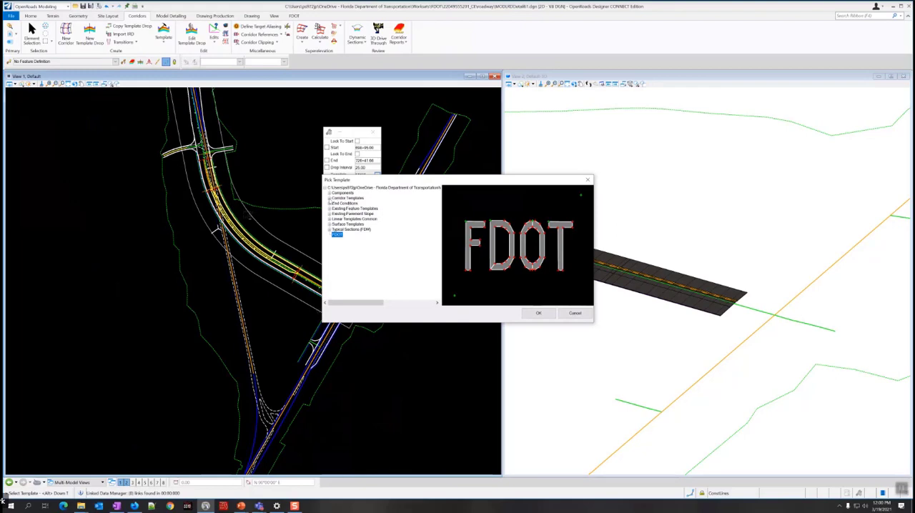
pyautogui.click(329, 199)
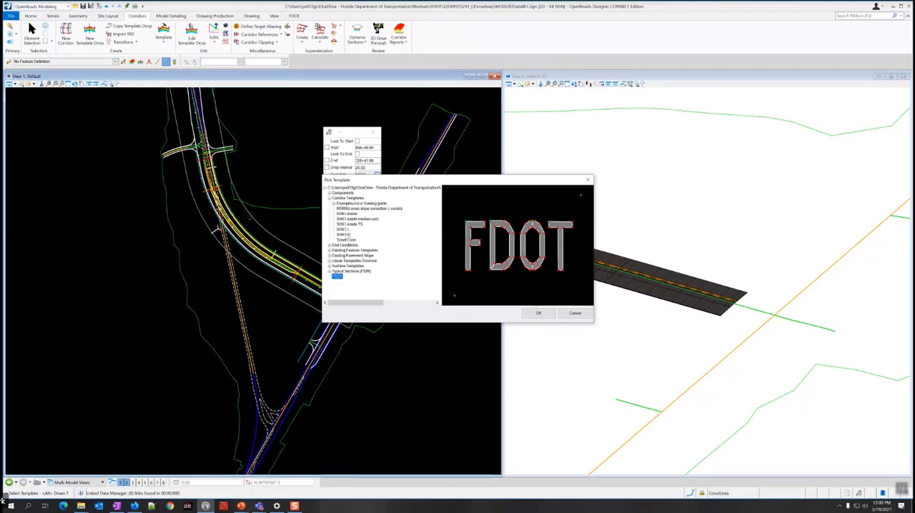
pyautogui.click(344, 234)
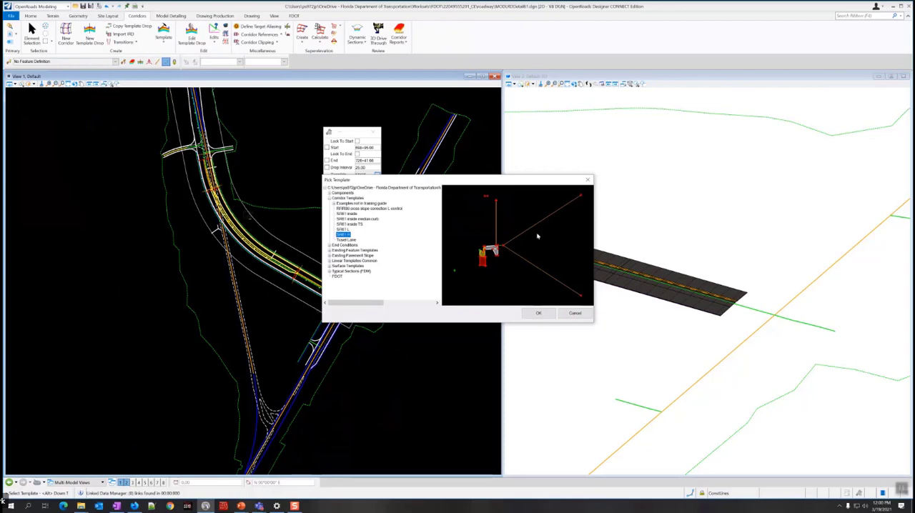
pyautogui.click(539, 313)
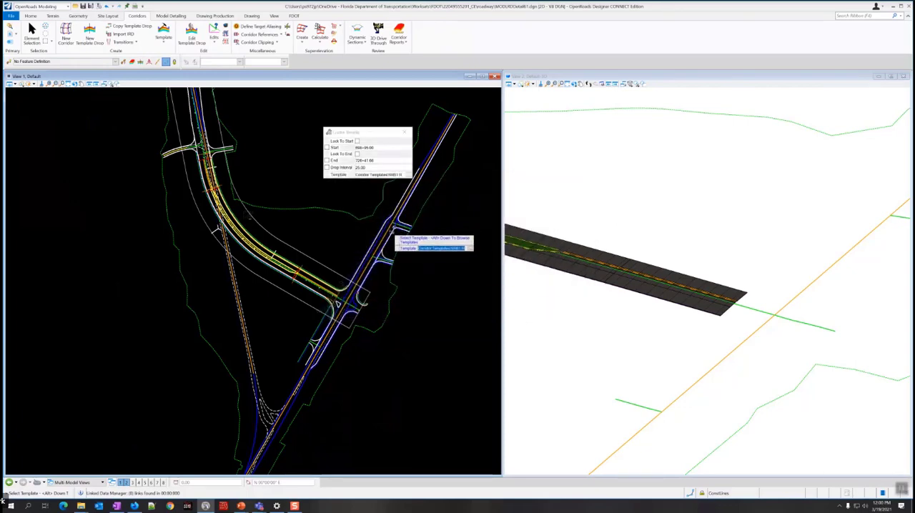
pyautogui.click(342, 209)
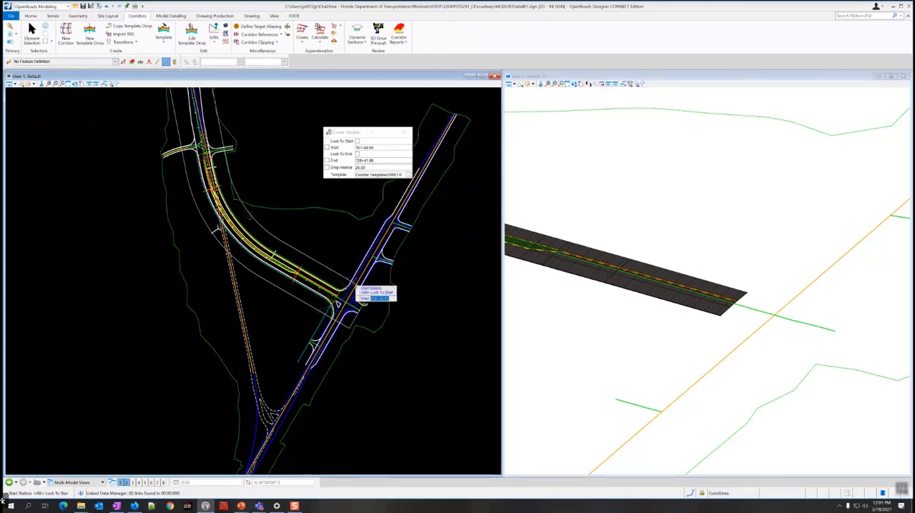
# Set the template drop's start station to 700+40.00, where the curb return meets the intersecting road's edge of pavement.
pyautogui.scroll(4, 343, 296)
pyautogui.scroll(3, 316, 296)
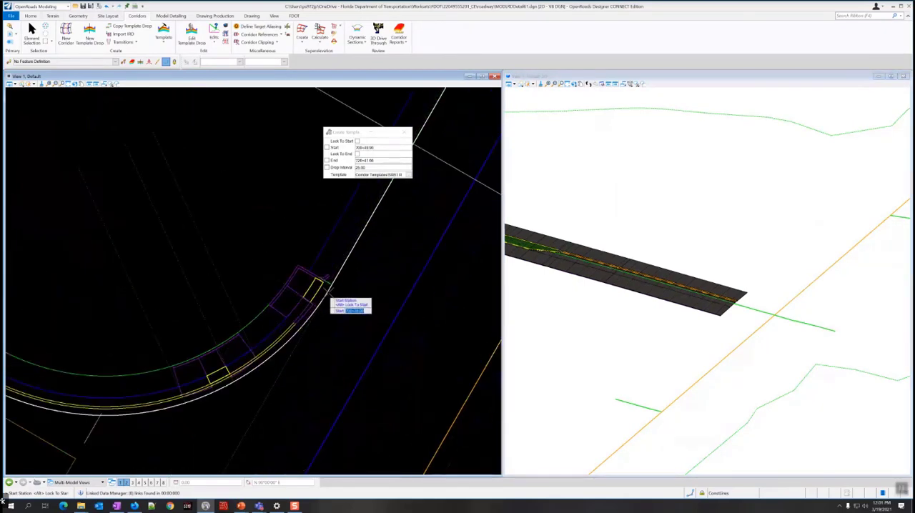
pyautogui.scroll(-3, 327, 288)
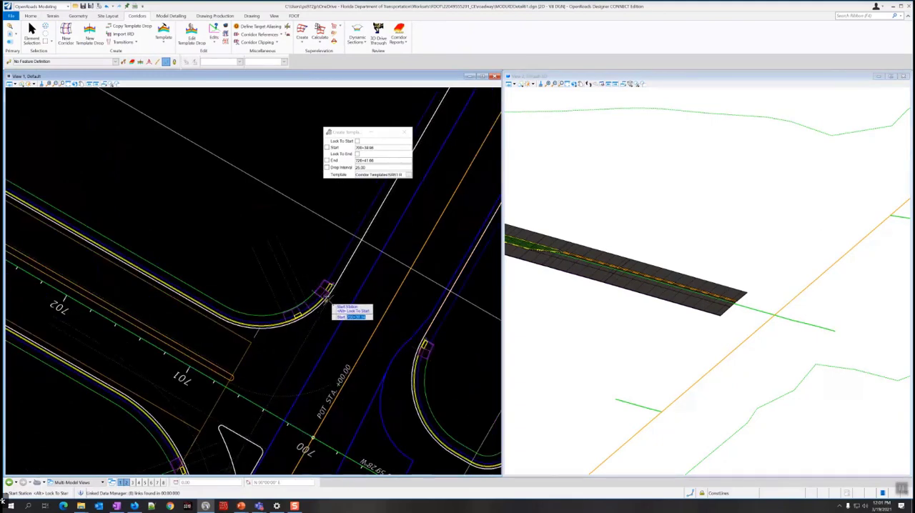
pyautogui.moveTo(265, 348); pyautogui.dragTo(323, 303, button='middle')
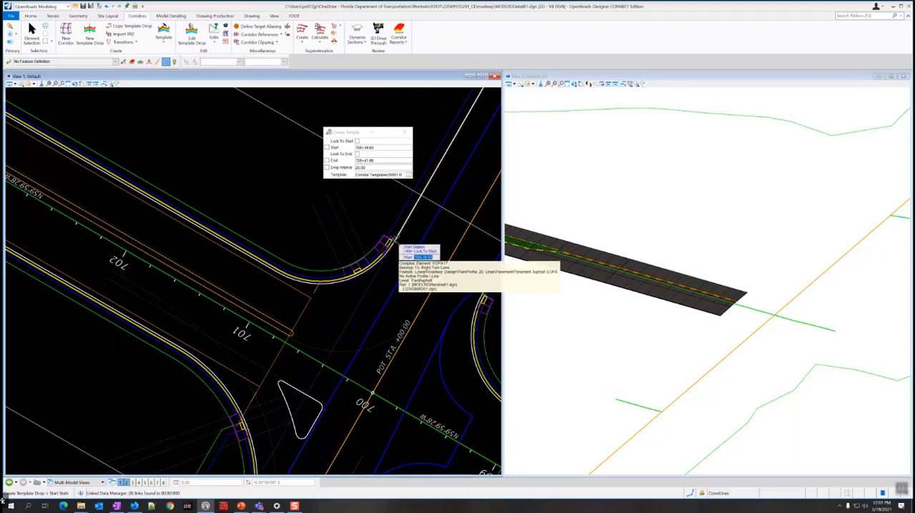
pyautogui.scroll(2, 390, 240)
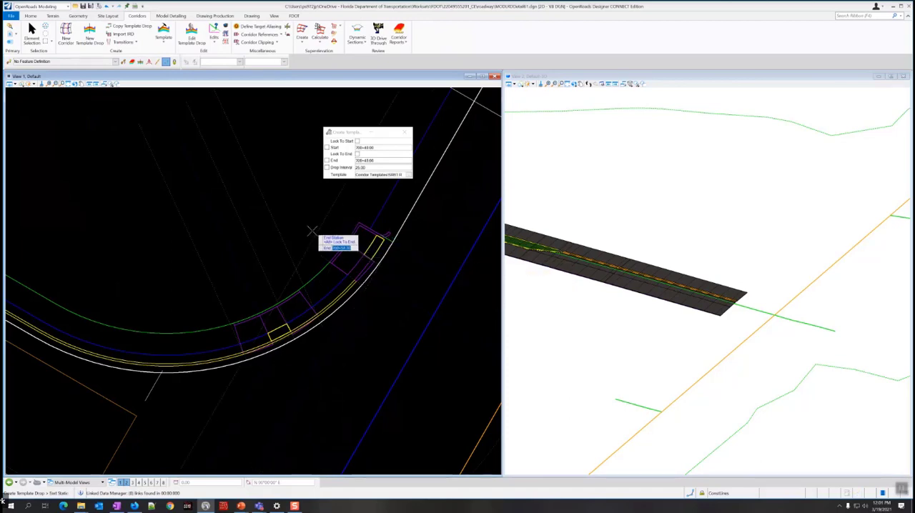
# Set the end station to 713+68.58 at the start of the far side-road return and drop the template at a 20-foot interval.
pyautogui.scroll(-4, 310, 227)
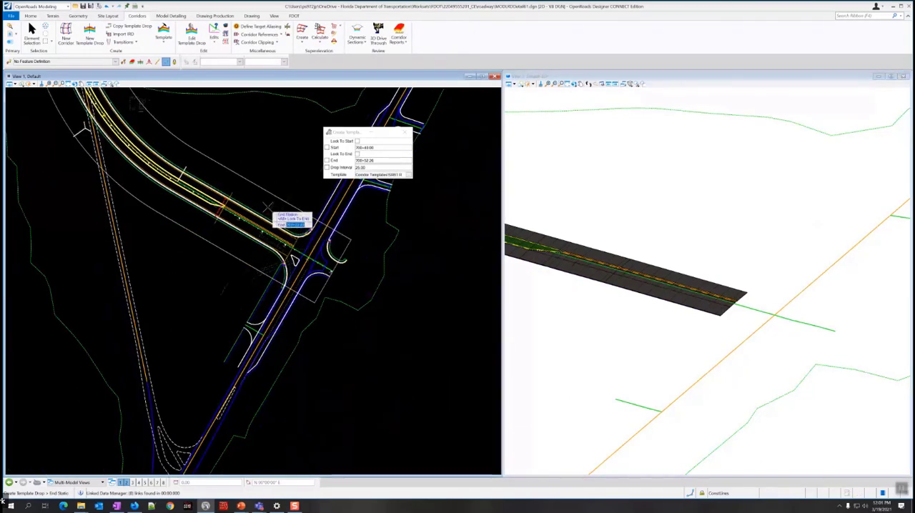
pyautogui.scroll(2, 275, 233)
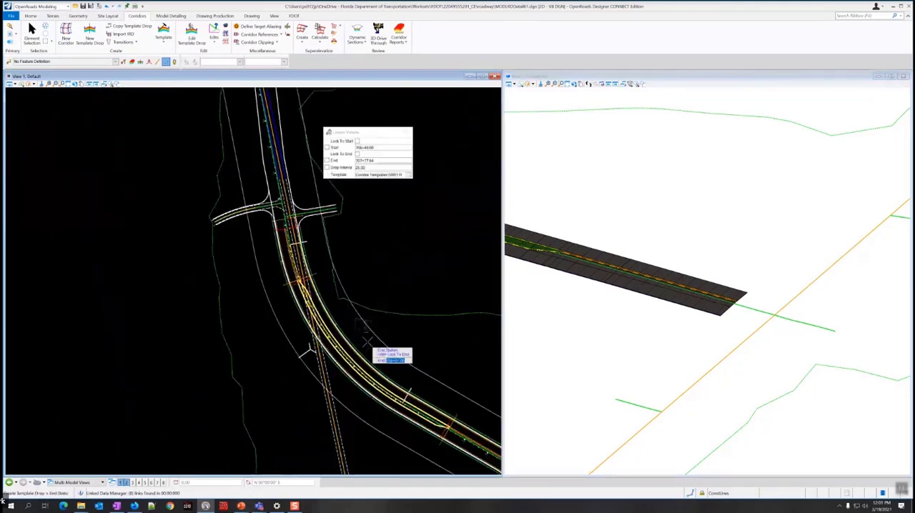
pyautogui.scroll(3, 300, 227)
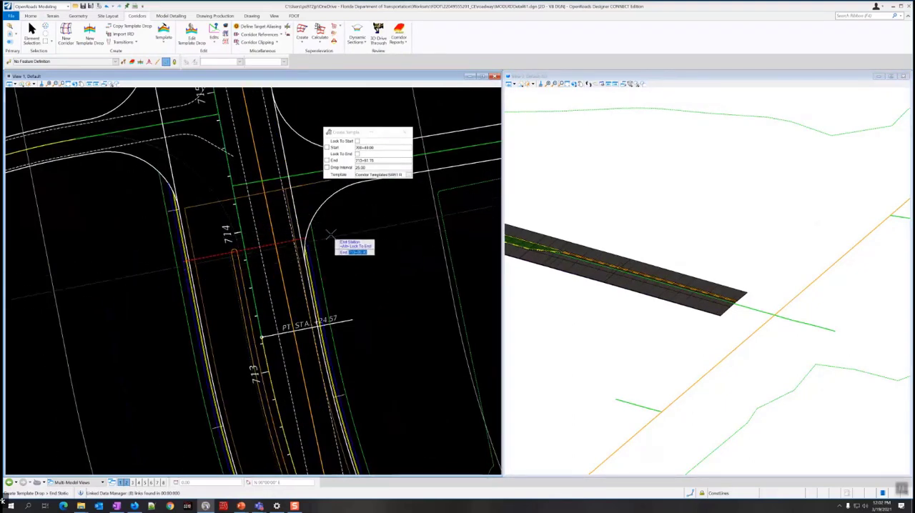
pyautogui.moveTo(330, 230); pyautogui.dragTo(329, 255, button='middle')
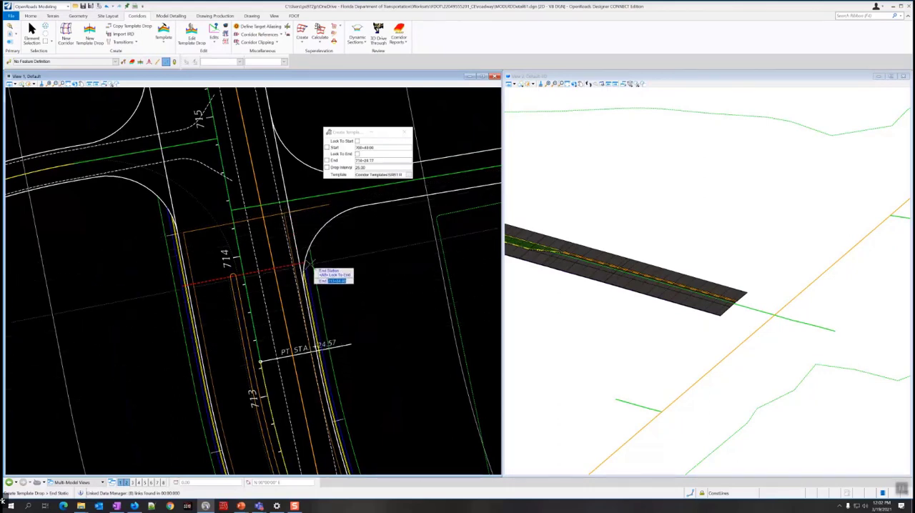
pyautogui.scroll(2, 307, 275)
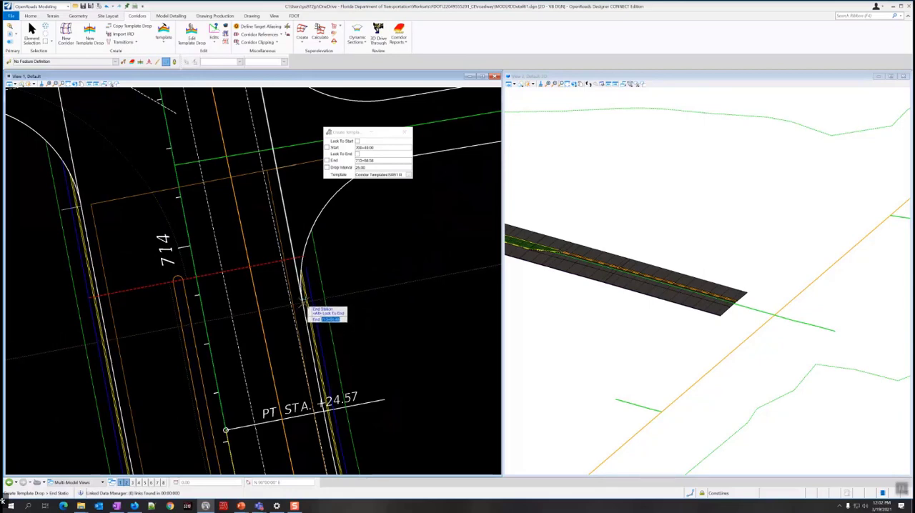
pyautogui.scroll(2, 300, 304)
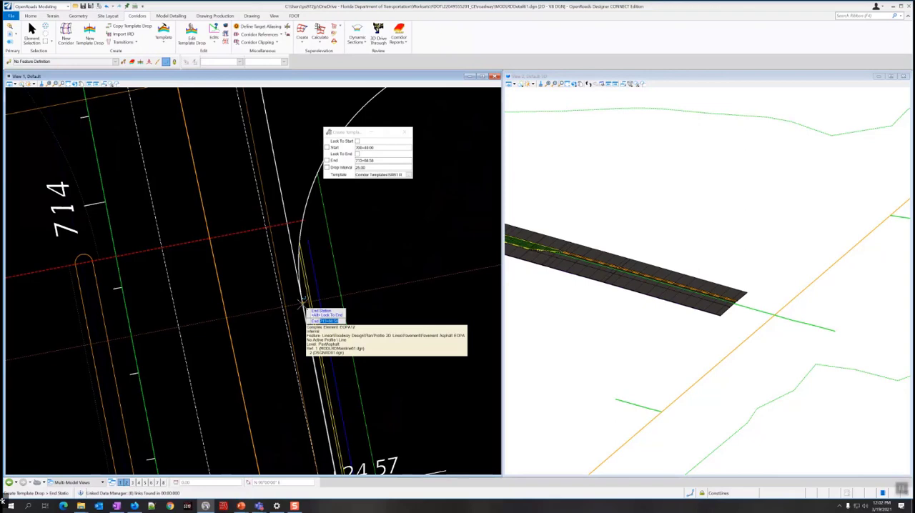
pyautogui.click(301, 304)
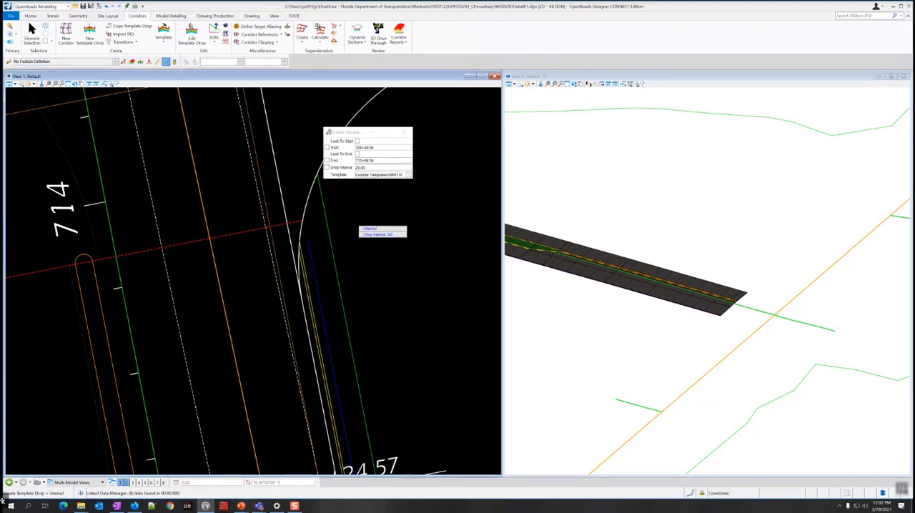
pyautogui.click(369, 241)
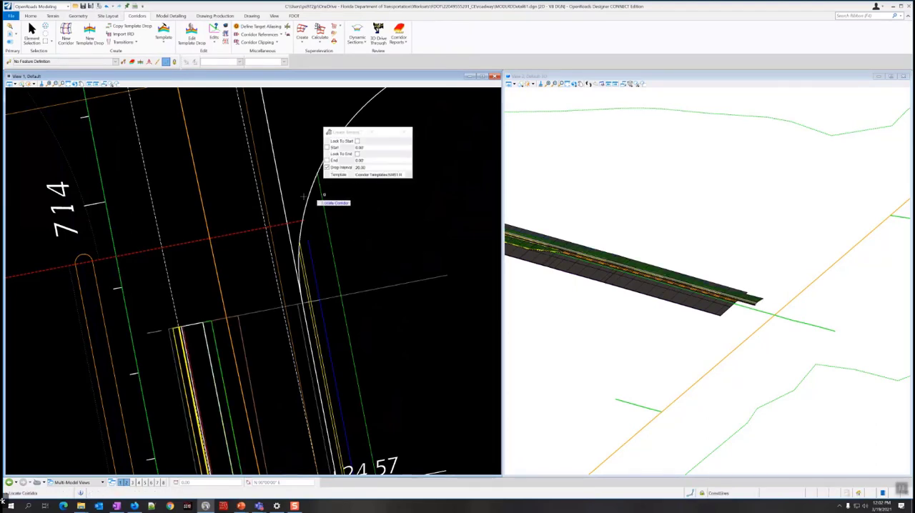
# Select the new template drop by its handle at the far end and check its properties.
pyautogui.click(32, 32)
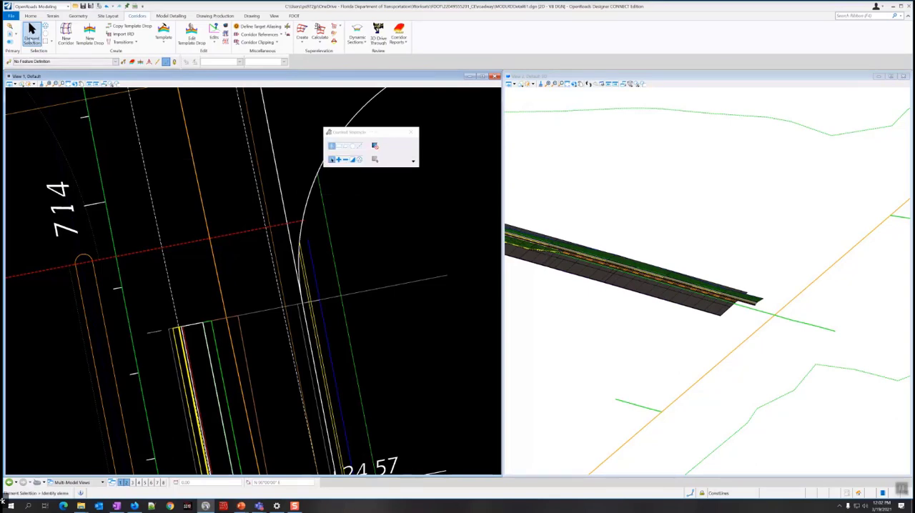
pyautogui.click(358, 295)
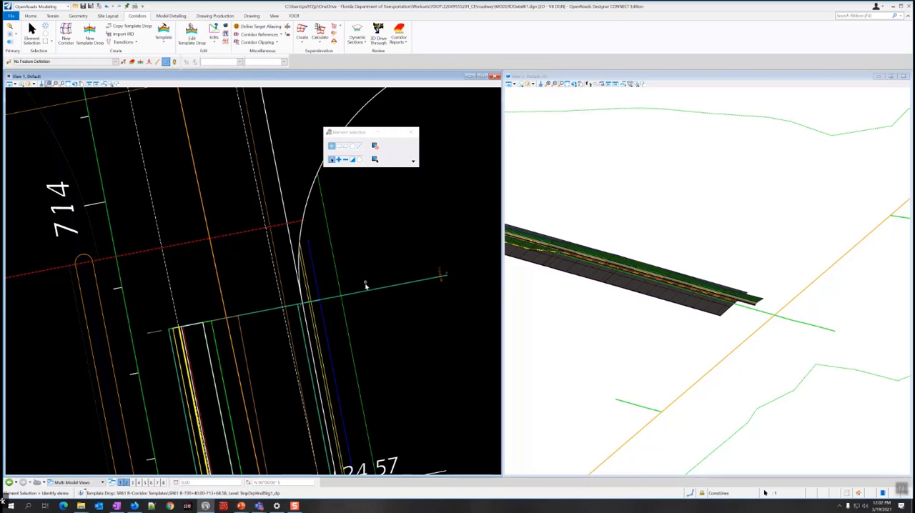
pyautogui.moveTo(369, 289)
pyautogui.moveTo(400, 286)
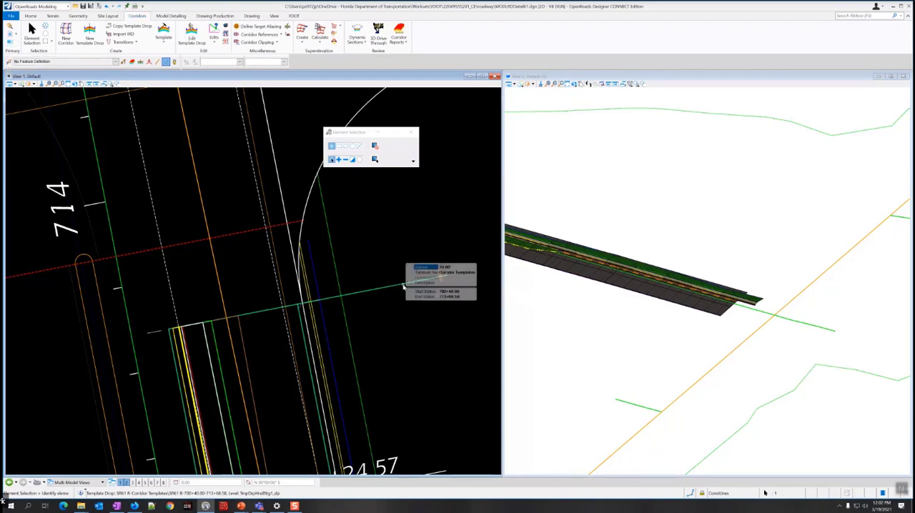
pyautogui.click(386, 263)
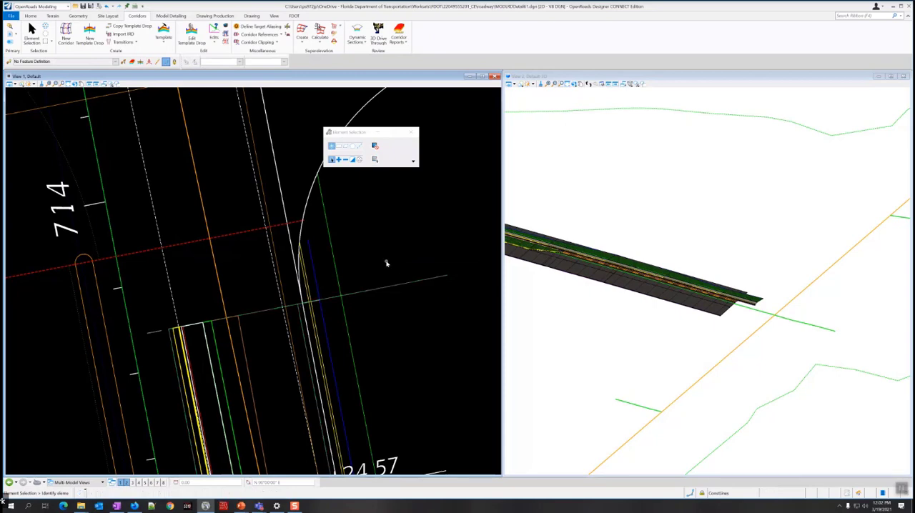
pyautogui.moveTo(397, 286)
# Examine the modeled curb, sidewalk and grass along the SR61 R corridor in 3D at both of its ends.
pyautogui.scroll(3, 704, 288)
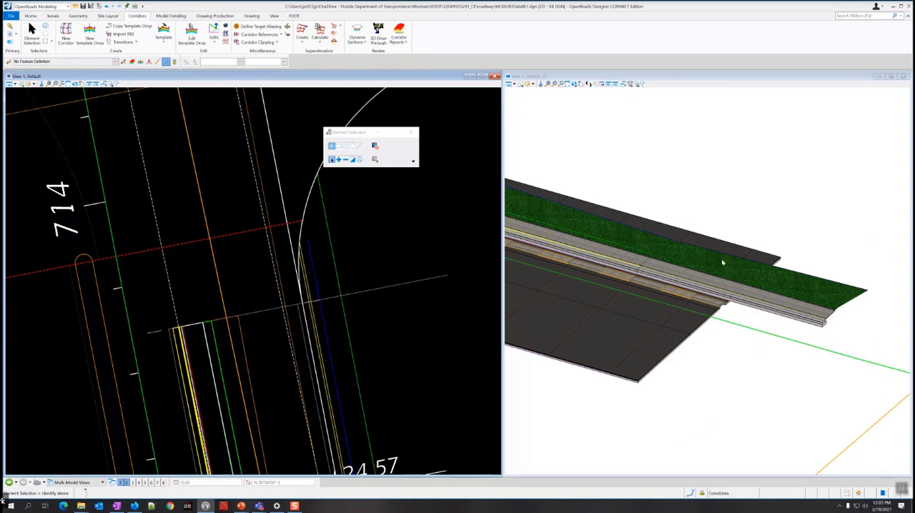
pyautogui.keyDown('shift'); pyautogui.moveTo(723, 263); pyautogui.dragTo(649, 347, button='middle'); pyautogui.keyUp('shift')
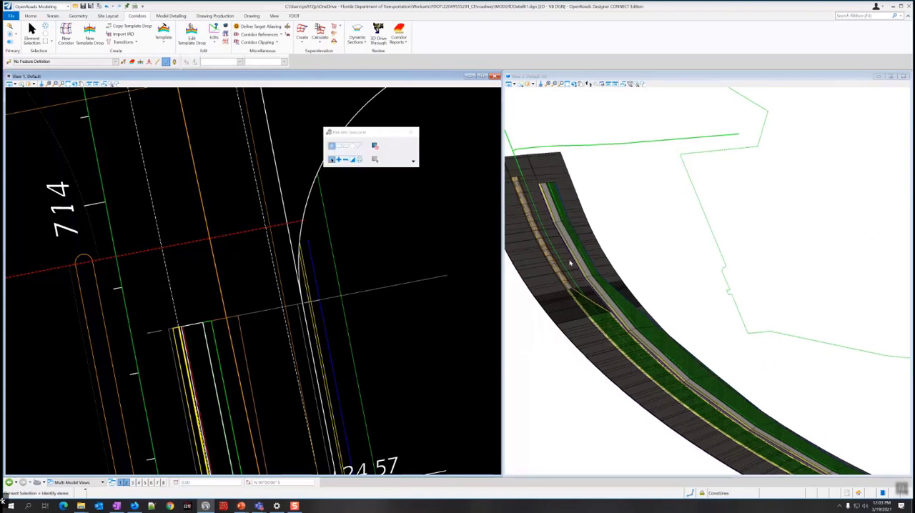
pyautogui.scroll(1, 564, 254)
pyautogui.scroll(-4, 564, 247)
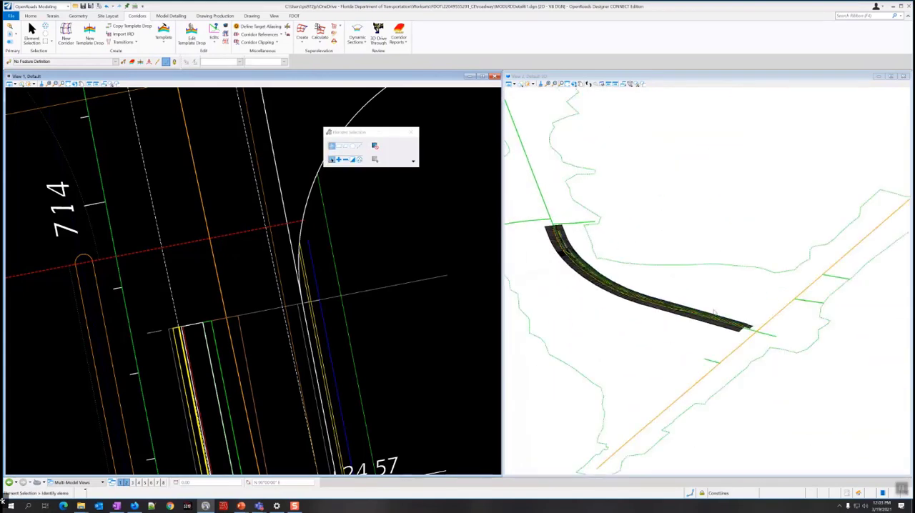
pyautogui.scroll(3, 748, 330)
pyautogui.scroll(1, 749, 330)
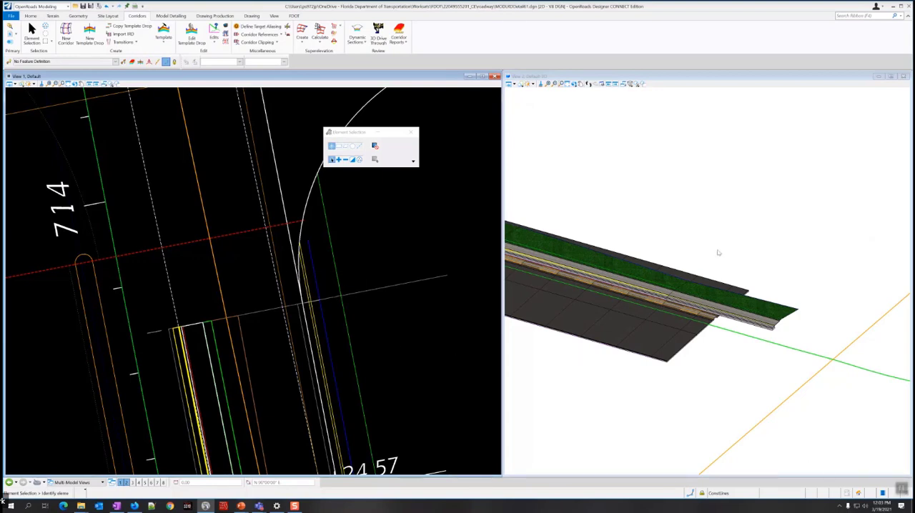
pyautogui.click(756, 272)
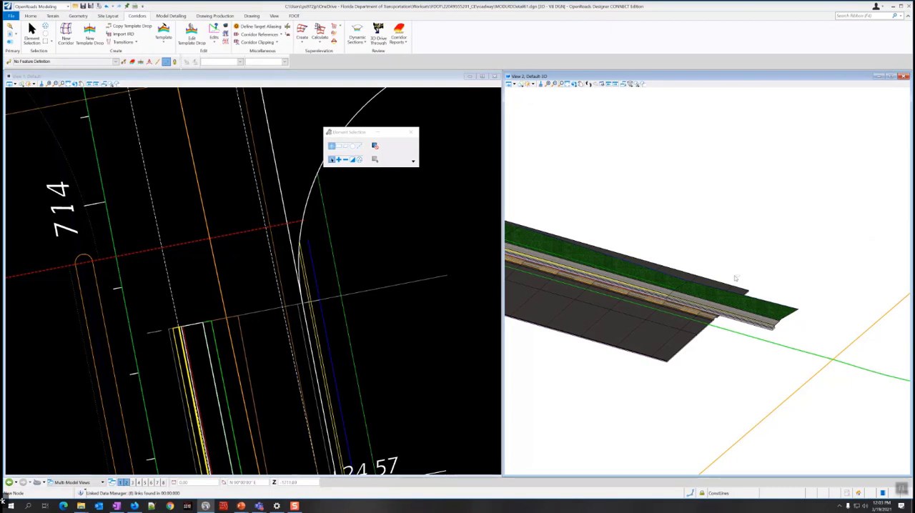
pyautogui.scroll(2, 727, 286)
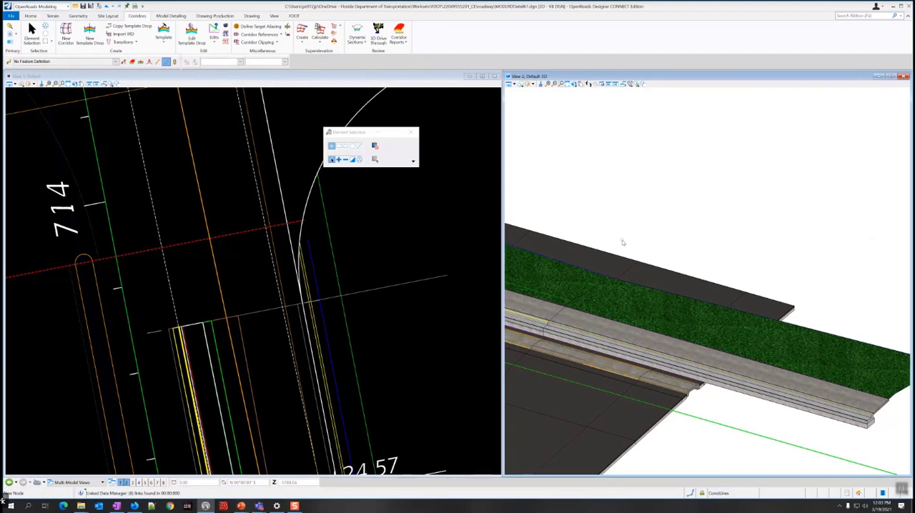
pyautogui.scroll(-4, 623, 243)
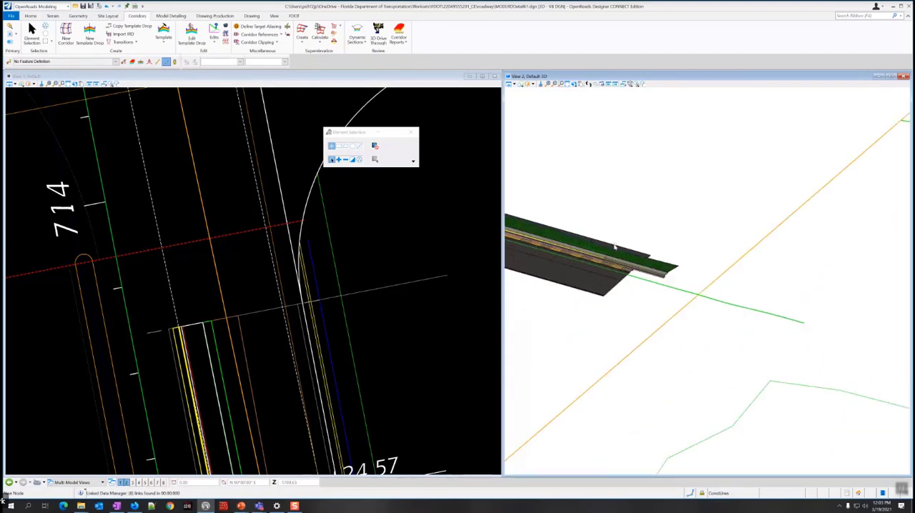
# Start another new corridor using the CL_SR61 centerline near station 714 as its baseline and its active profile.
pyautogui.scroll(-5, 336, 265)
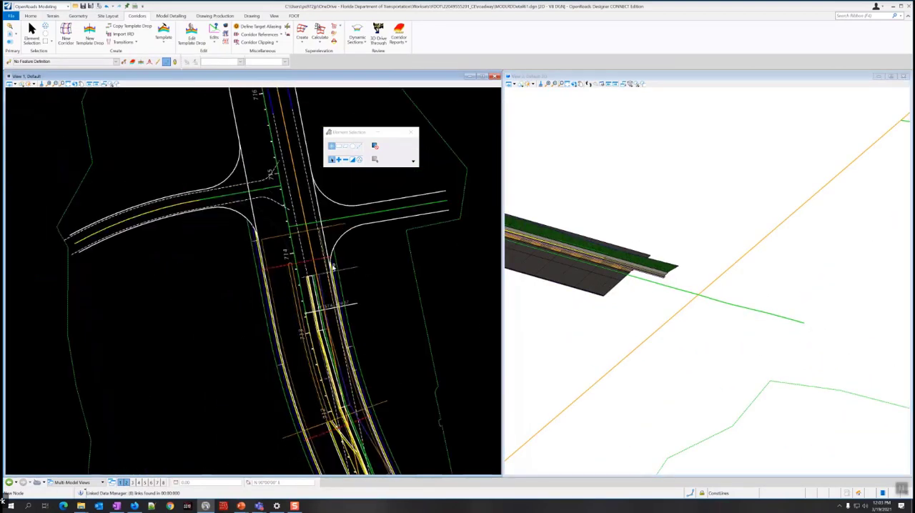
pyautogui.moveTo(365, 329); pyautogui.dragTo(308, 190, button='middle')
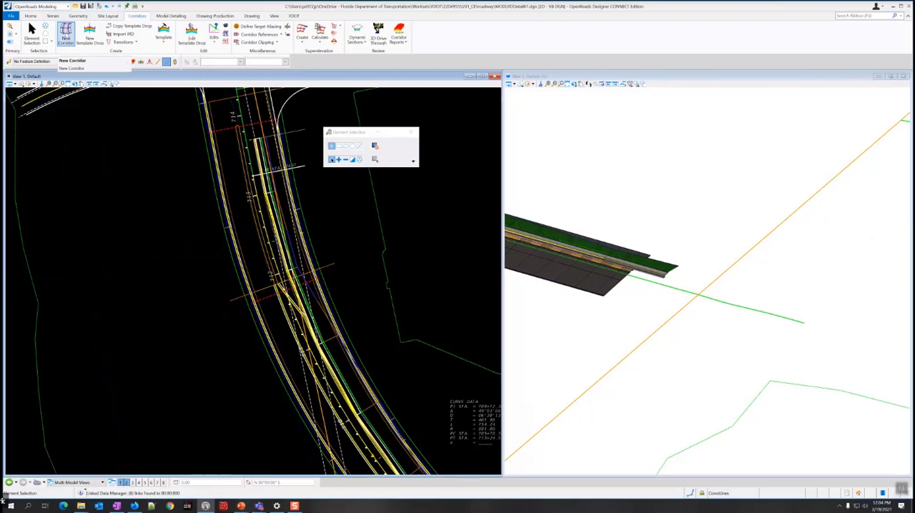
pyautogui.click(65, 36)
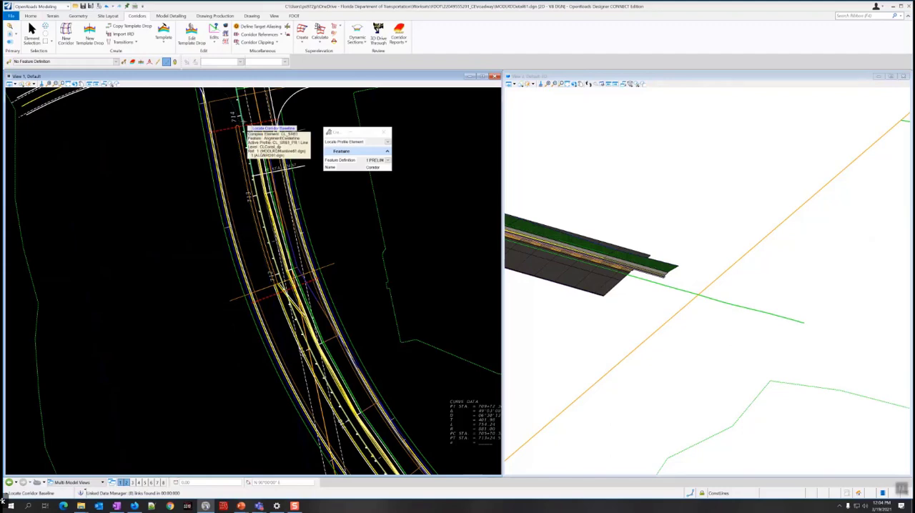
pyautogui.rightClick(244, 124)
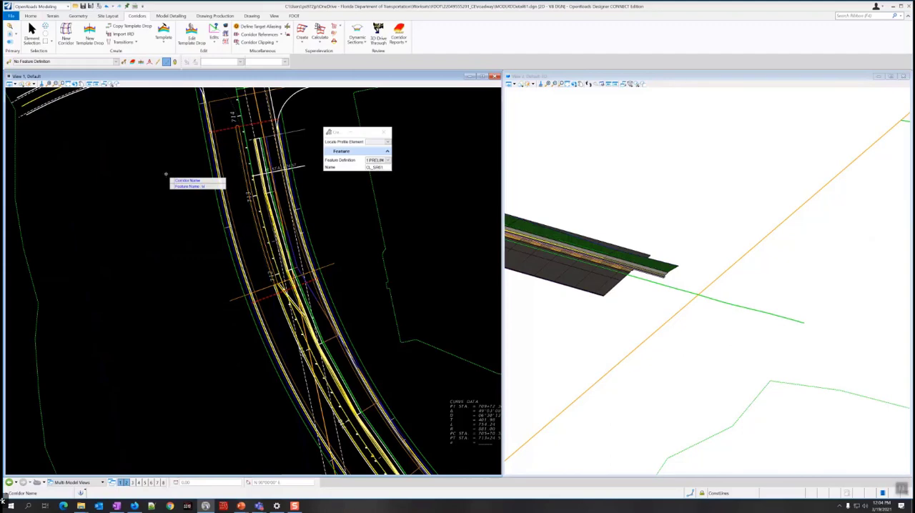
# Enter a name for the new SR61 corridor, create it with its current feature definition, and show its full extent for the template drop.
pyautogui.press('capslock')
pyautogui.write('SR61')
pyautogui.press('Return')
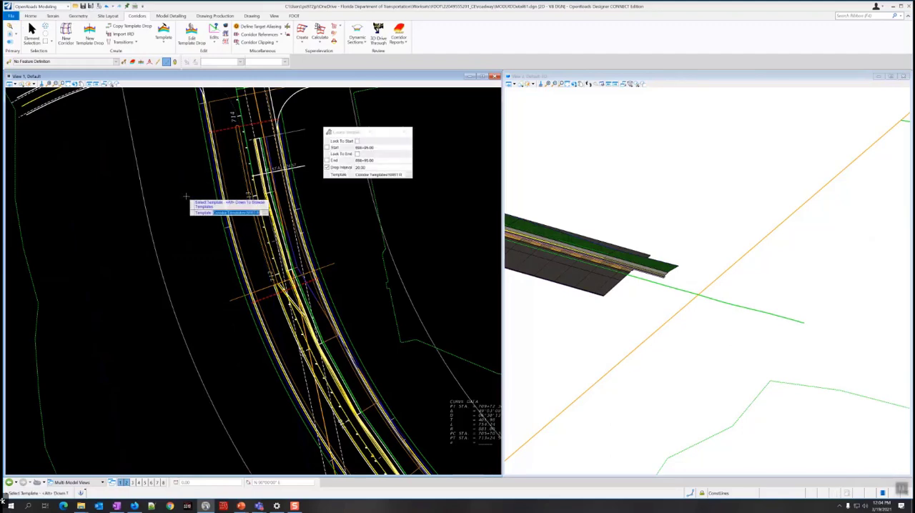
pyautogui.scroll(-4, 190, 198)
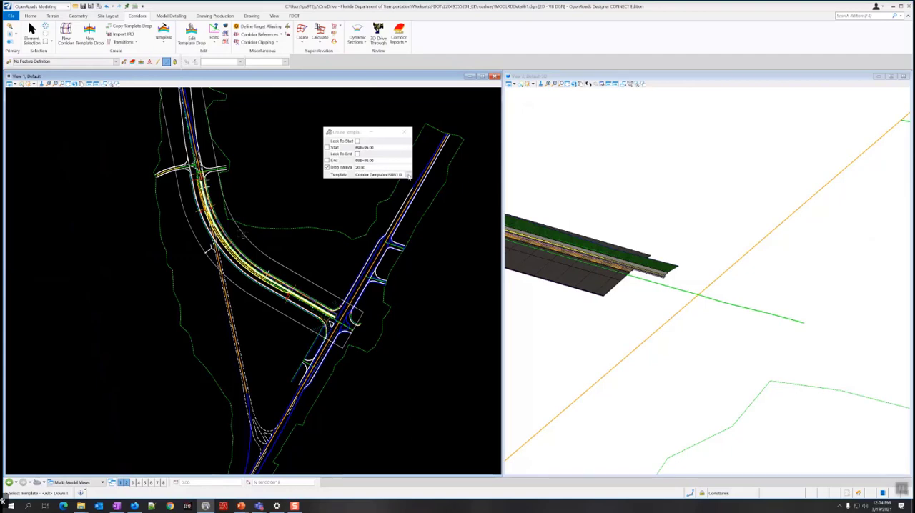
# Choose the SR61 L corridor template and start its drop at the end of the curb return southwest of station 700.
pyautogui.click(409, 177)
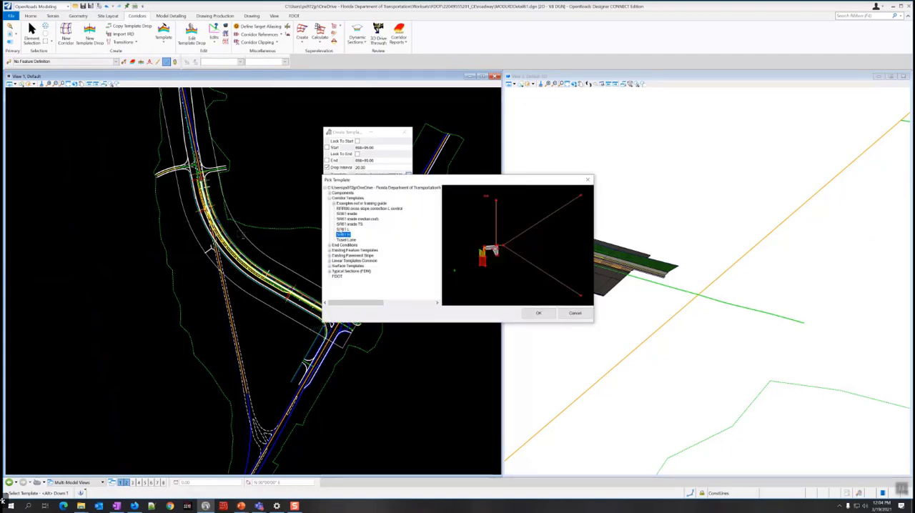
pyautogui.click(538, 313)
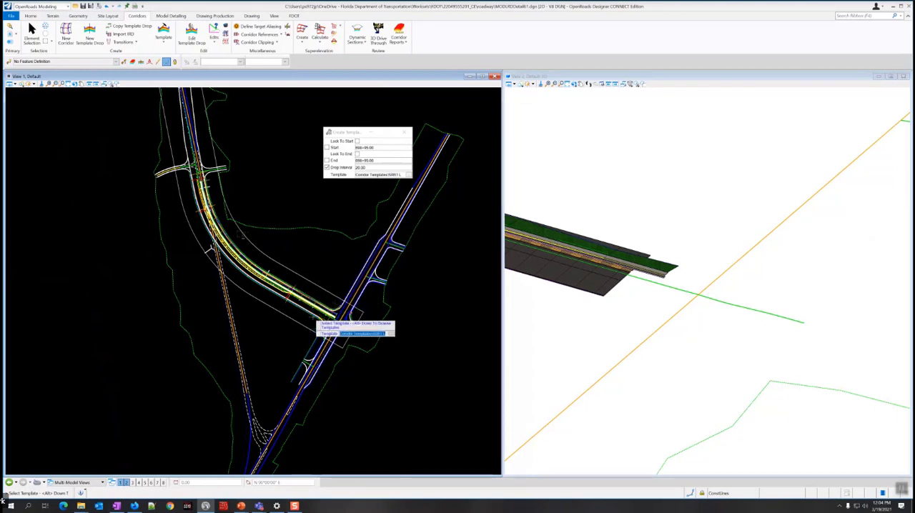
pyautogui.click(277, 322)
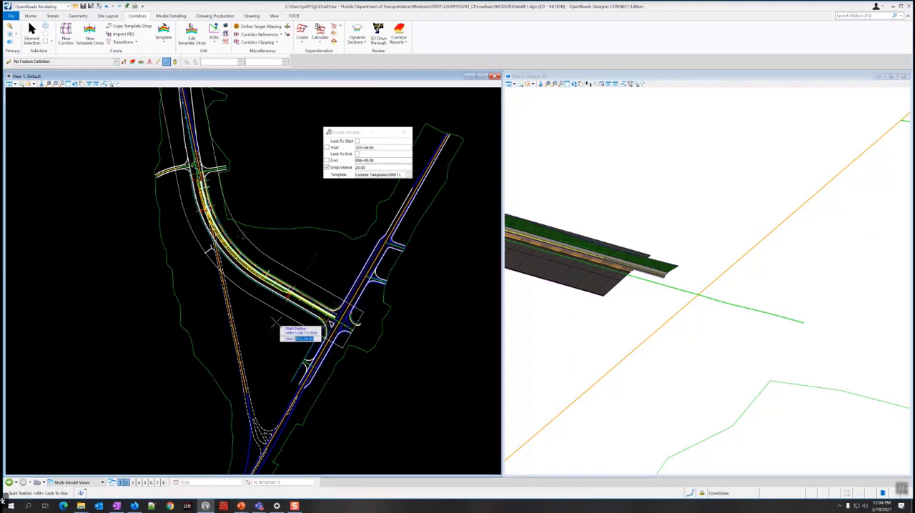
pyautogui.scroll(5, 329, 342)
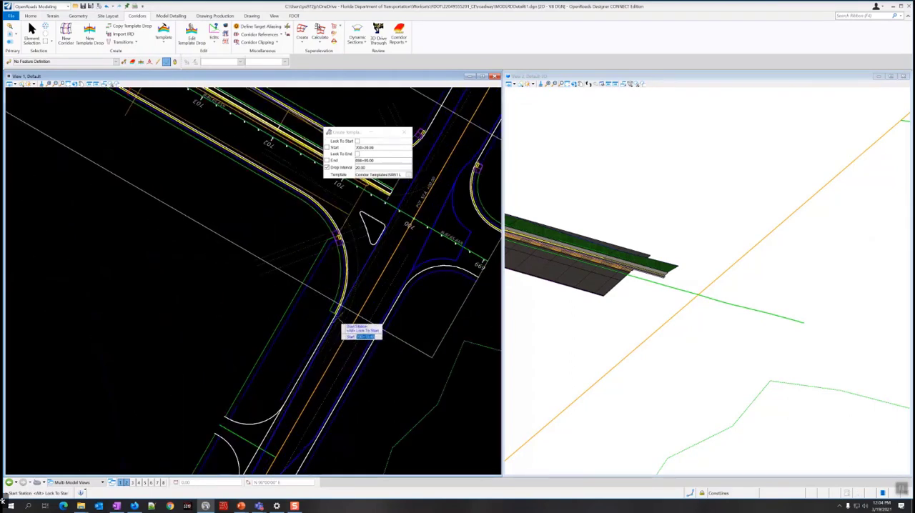
pyautogui.scroll(3, 342, 326)
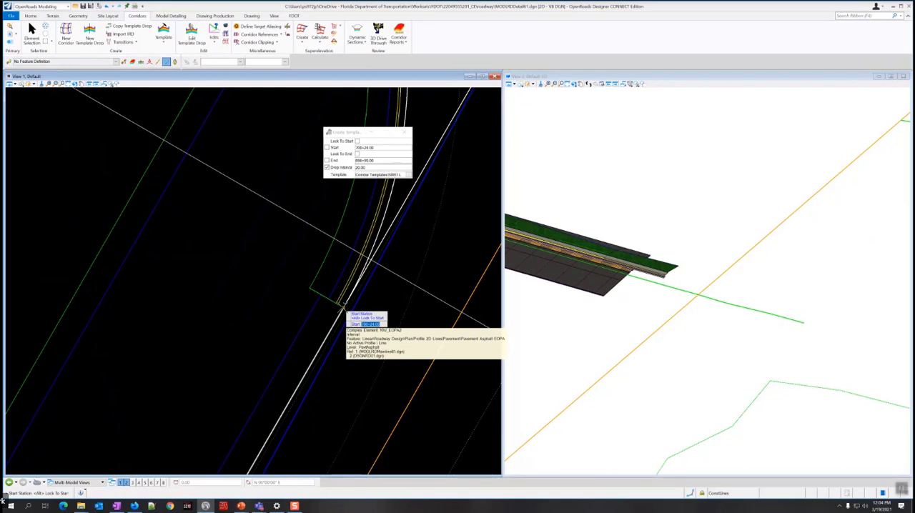
pyautogui.click(342, 303)
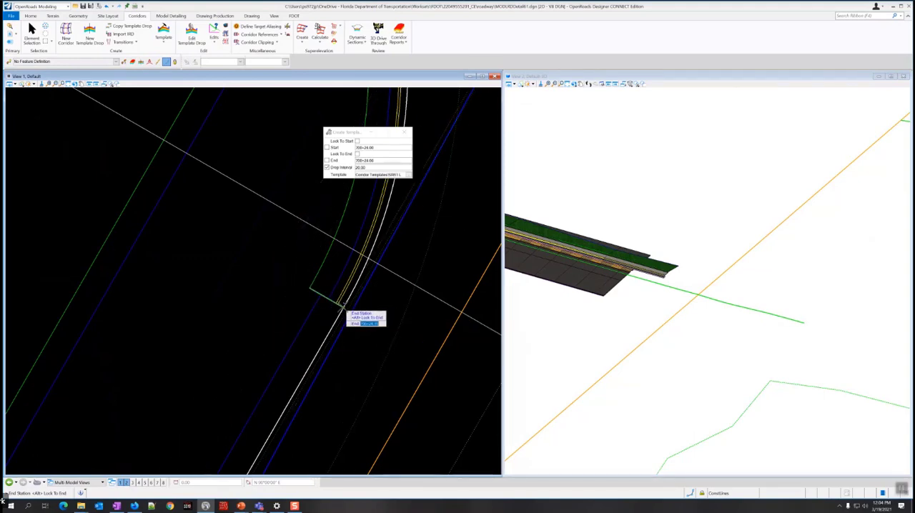
# End the SR61 L template drop where the edge of pavement meets the side-road return past station 714, with a 20.00 drop interval.
pyautogui.scroll(-2, 276, 278)
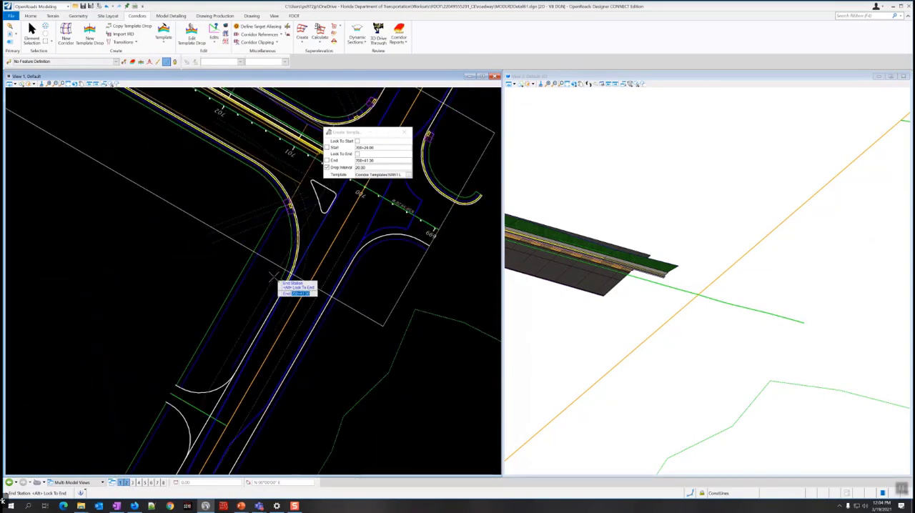
pyautogui.scroll(-3, 275, 279)
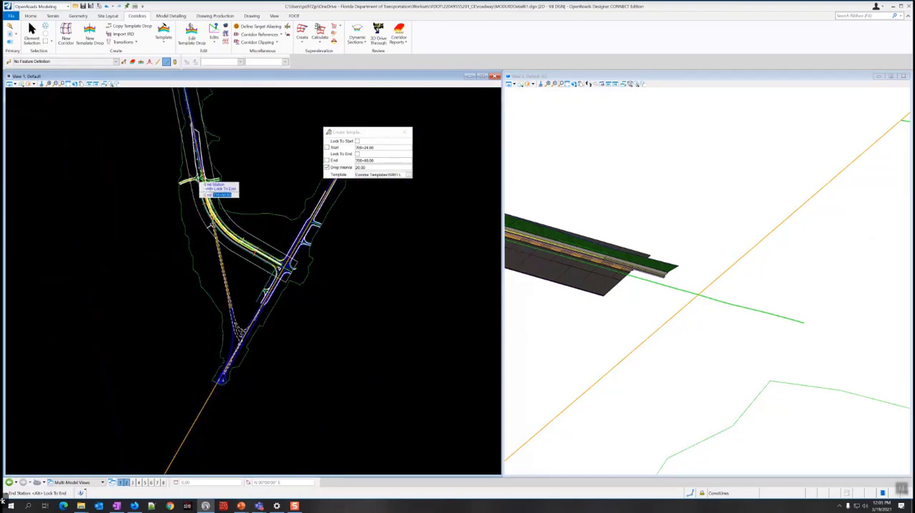
pyautogui.scroll(4, 200, 179)
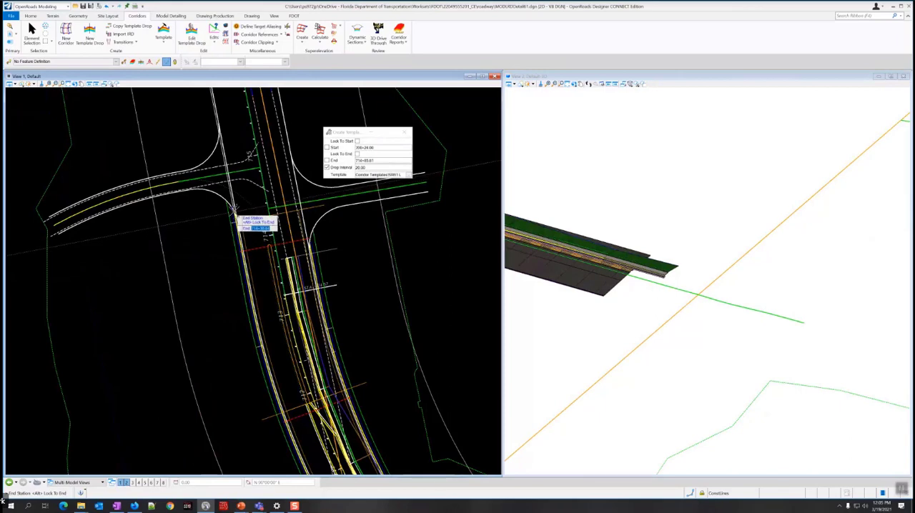
pyautogui.scroll(3, 241, 221)
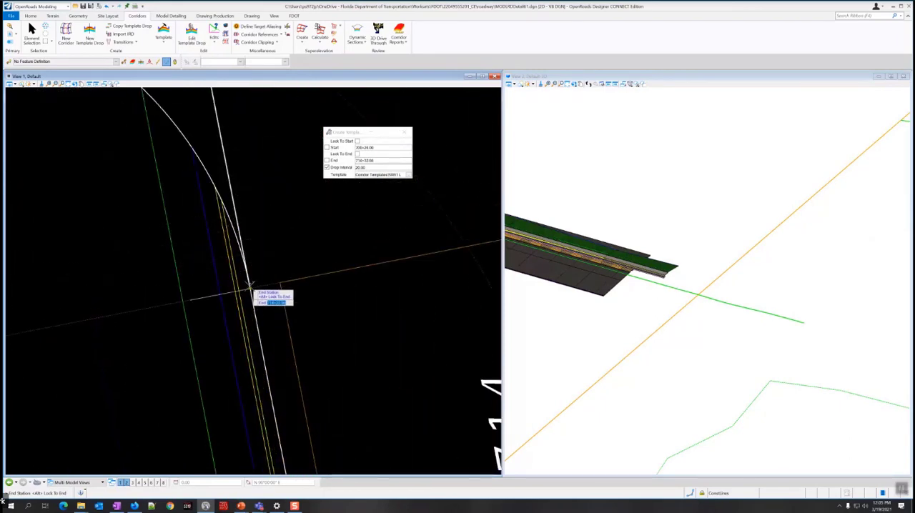
pyautogui.scroll(-2, 251, 288)
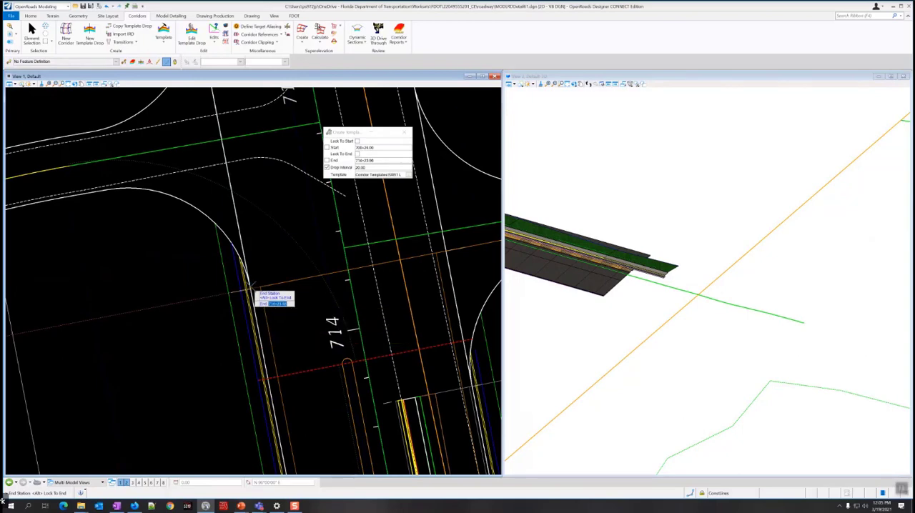
pyautogui.scroll(1, 251, 292)
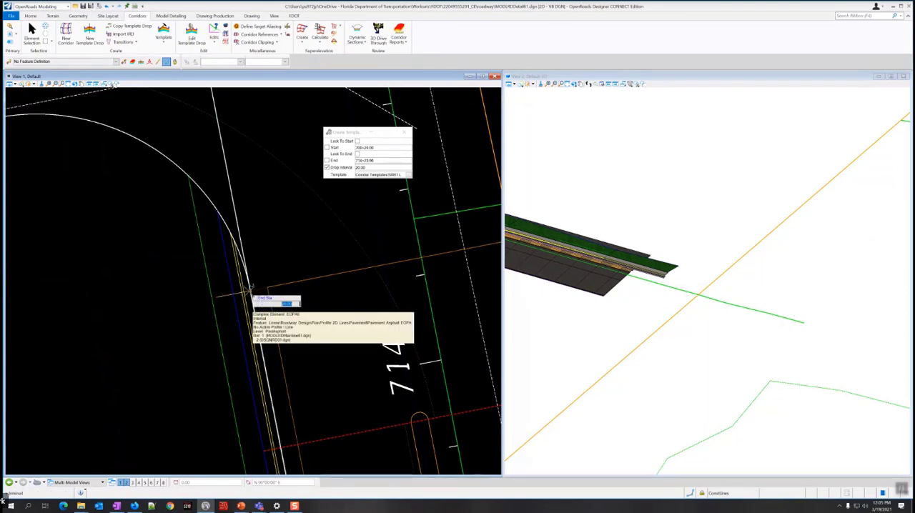
pyautogui.click(250, 289)
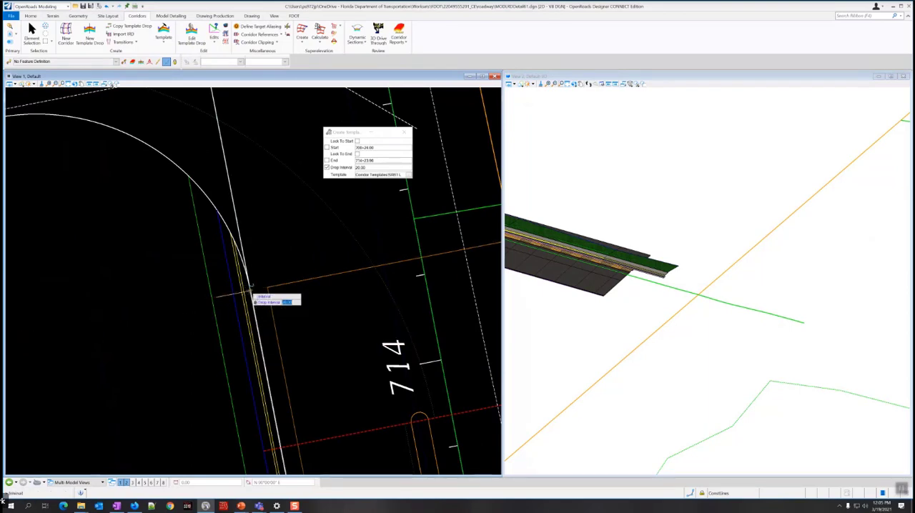
pyautogui.click(269, 251)
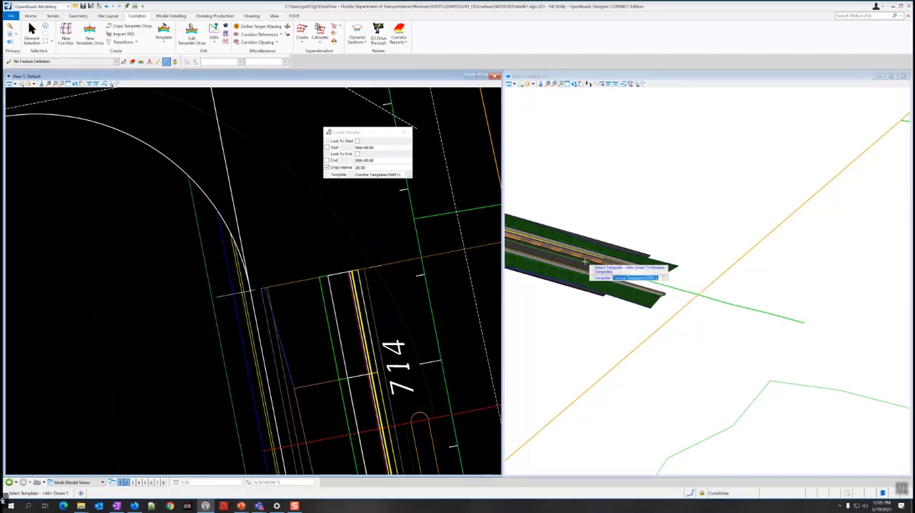
# Examine the newly modeled SR61 L curb and sidewalk in 3D and plan along the full corridor.
pyautogui.scroll(-2, 572, 282)
pyautogui.moveTo(541, 284); pyautogui.dragTo(713, 364, button='middle')
pyautogui.scroll(-4, 660, 349)
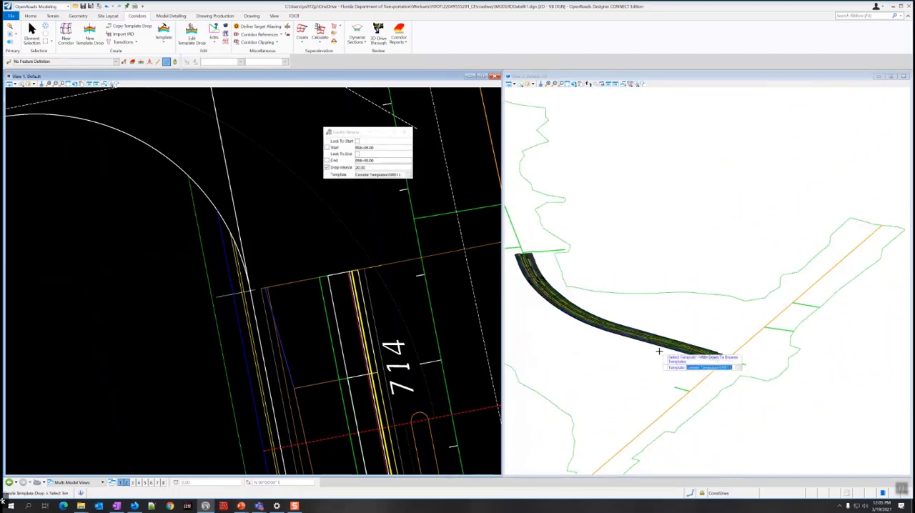
pyautogui.scroll(5, 602, 293)
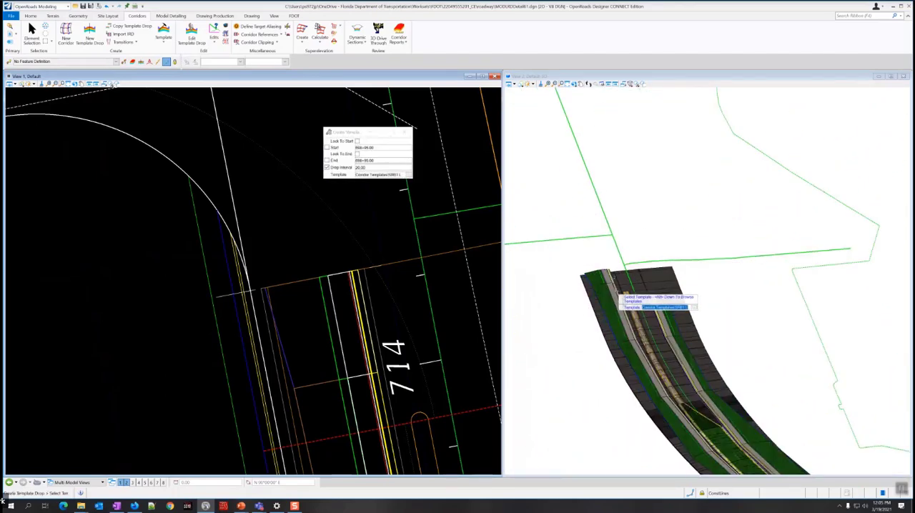
pyautogui.click(32, 34)
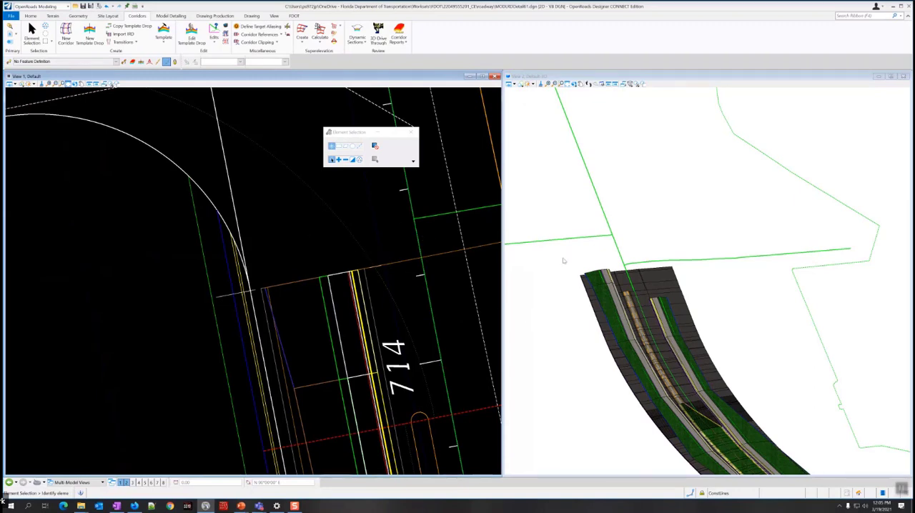
pyautogui.scroll(-10, 317, 230)
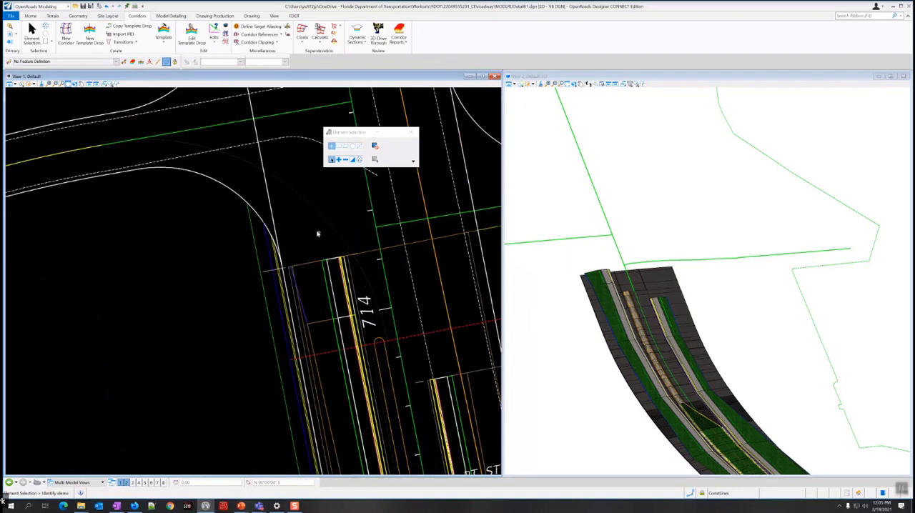
pyautogui.moveTo(421, 359); pyautogui.dragTo(278, 237, button='middle')
pyautogui.scroll(-3, 278, 238)
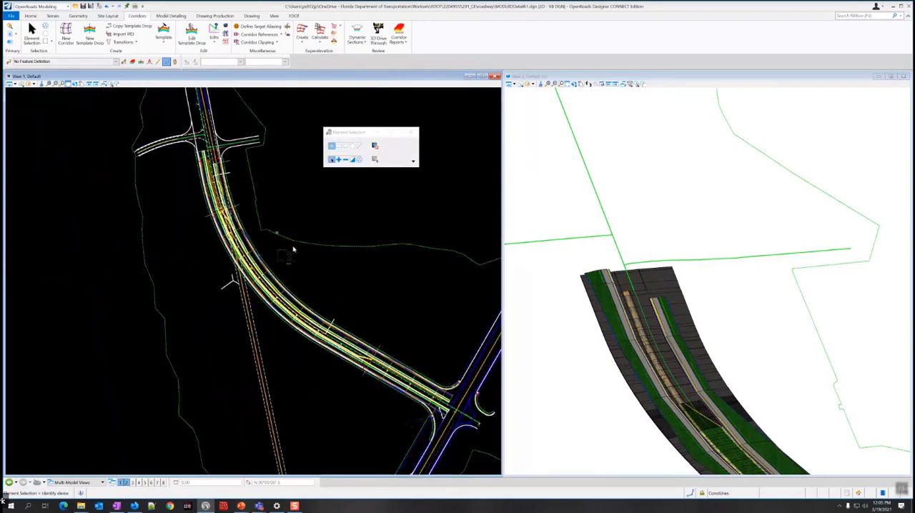
pyautogui.scroll(5, 370, 348)
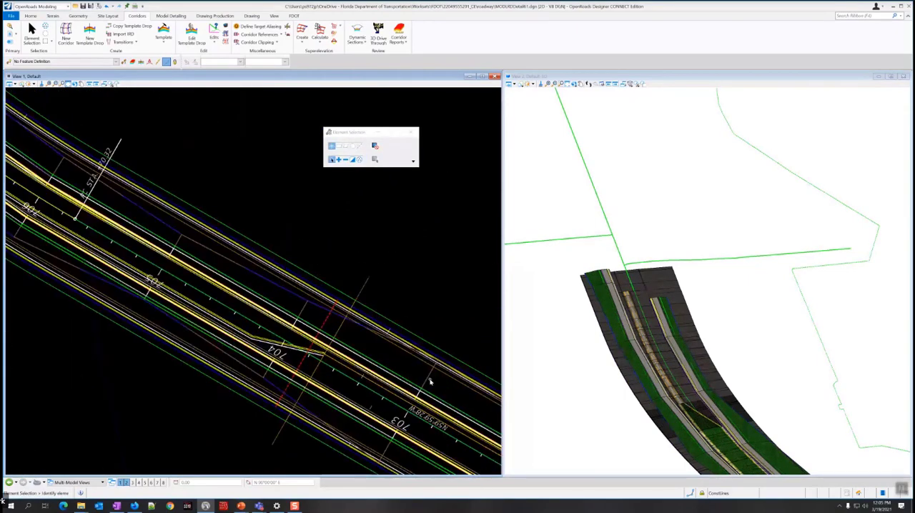
pyautogui.moveTo(427, 380)
# Turn off the display of the Default-3D reference in View 1.
pyautogui.click(31, 16)
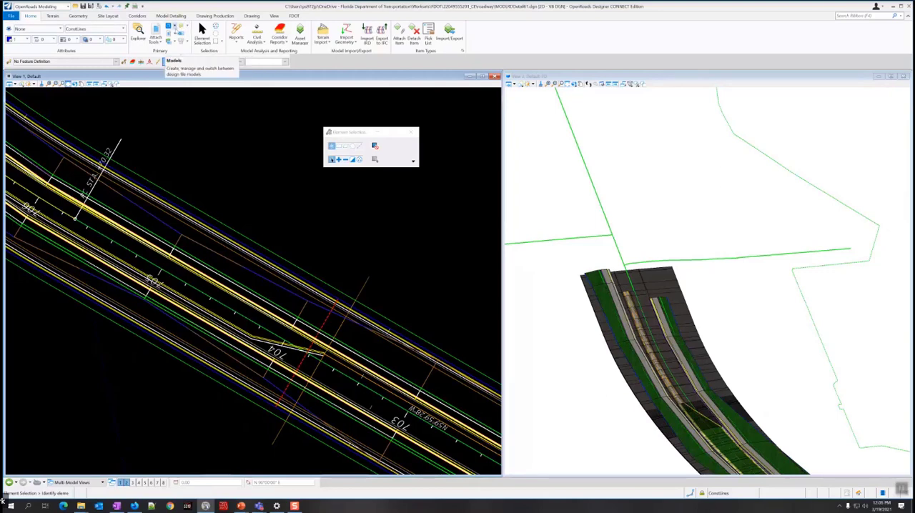
pyautogui.click(180, 26)
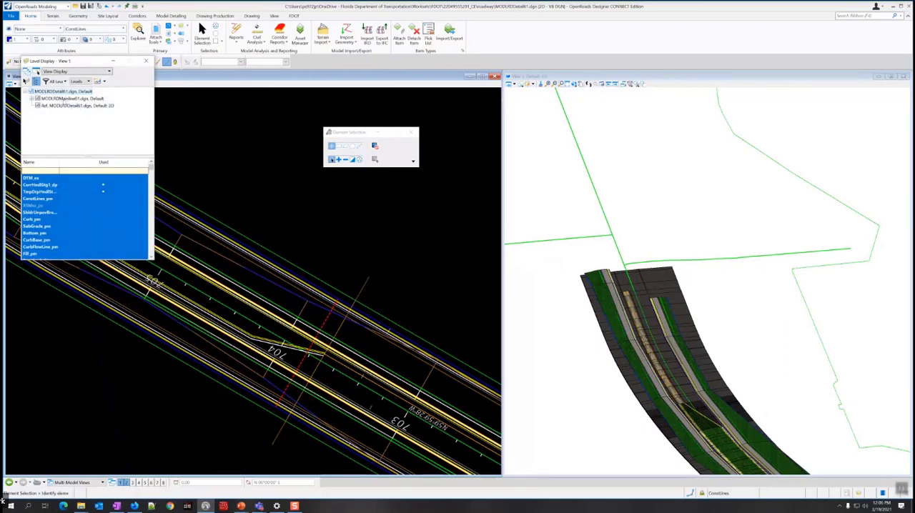
pyautogui.rightClick(65, 106)
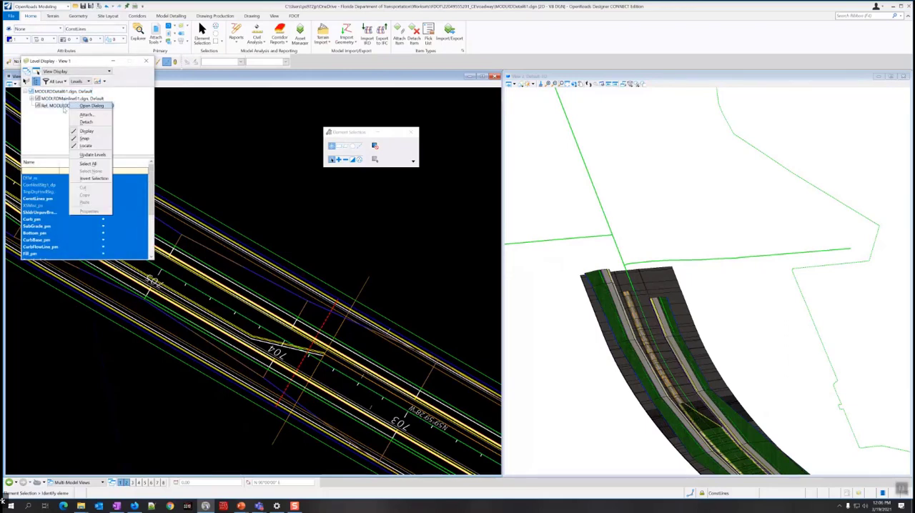
pyautogui.click(73, 131)
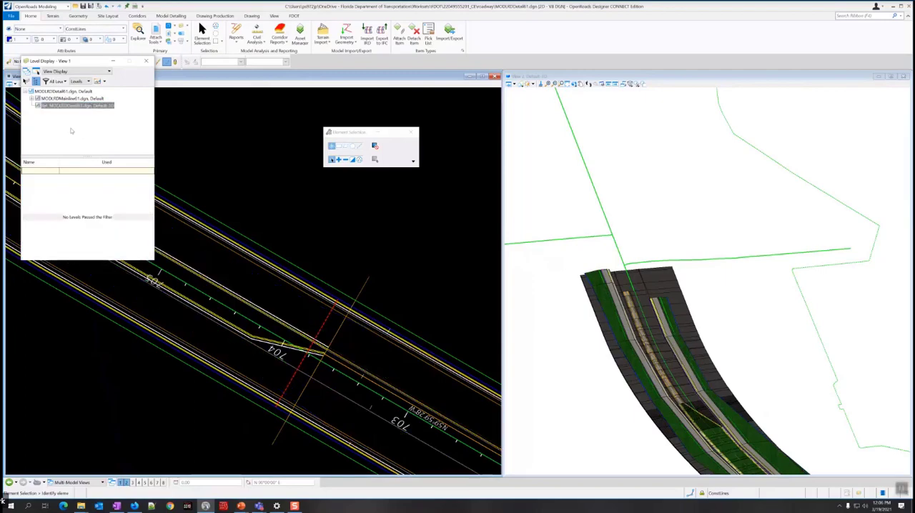
pyautogui.click(146, 60)
# Start a new point control on the SR61 R corridor, selecting it by its template drop handle near station 700.
pyautogui.scroll(-5, 261, 202)
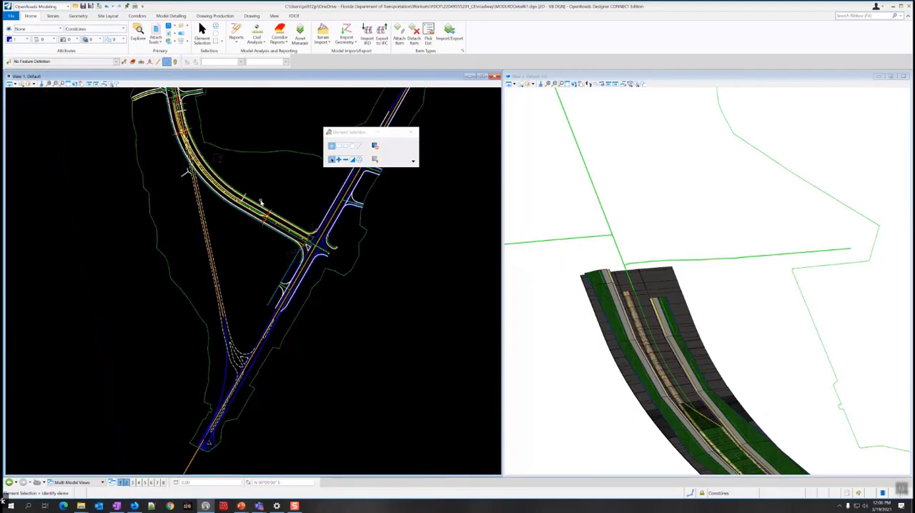
pyautogui.scroll(2, 311, 230)
pyautogui.scroll(3, 314, 236)
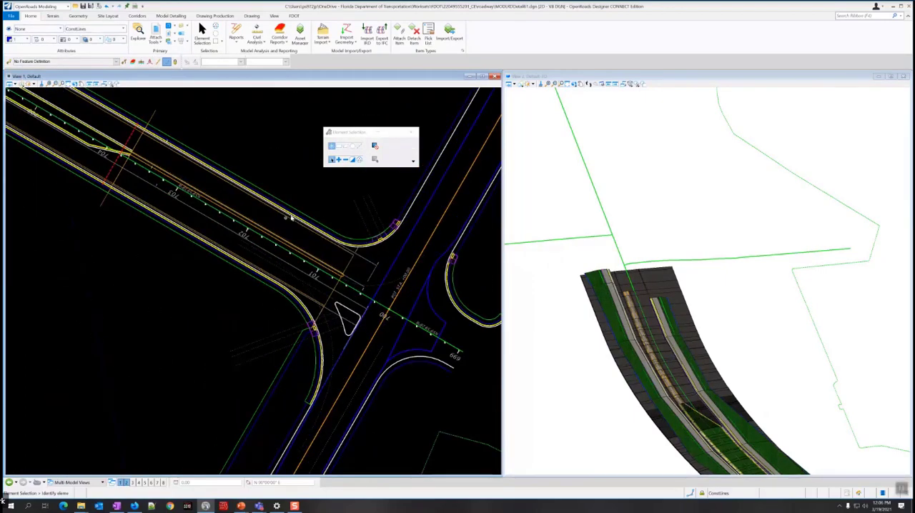
pyautogui.moveTo(221, 176)
pyautogui.click(139, 16)
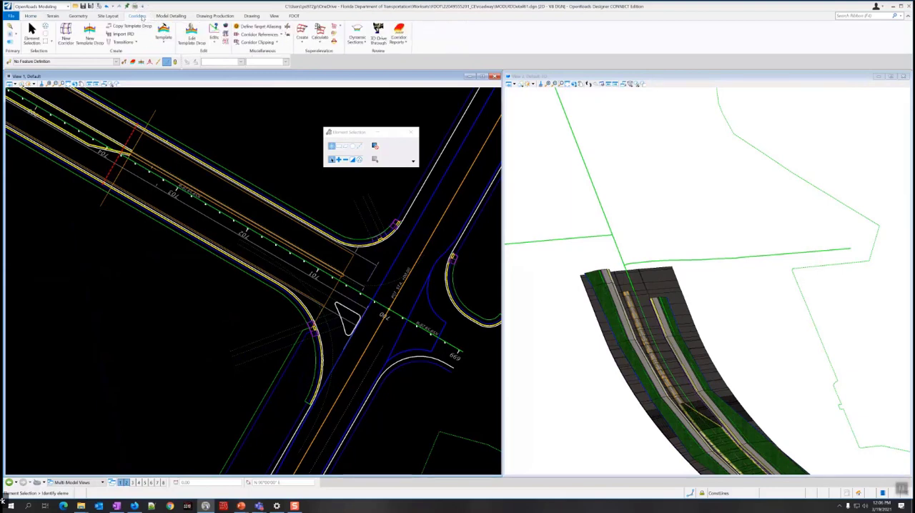
pyautogui.click(214, 43)
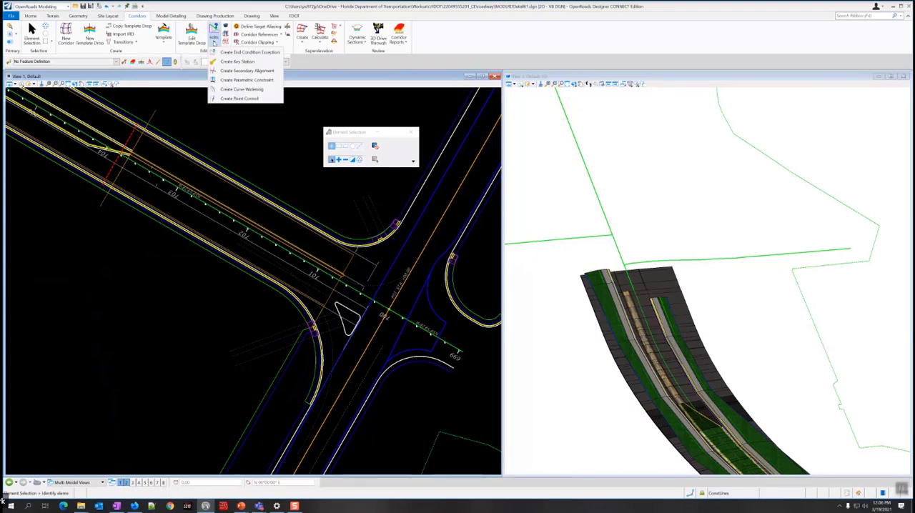
pyautogui.click(261, 100)
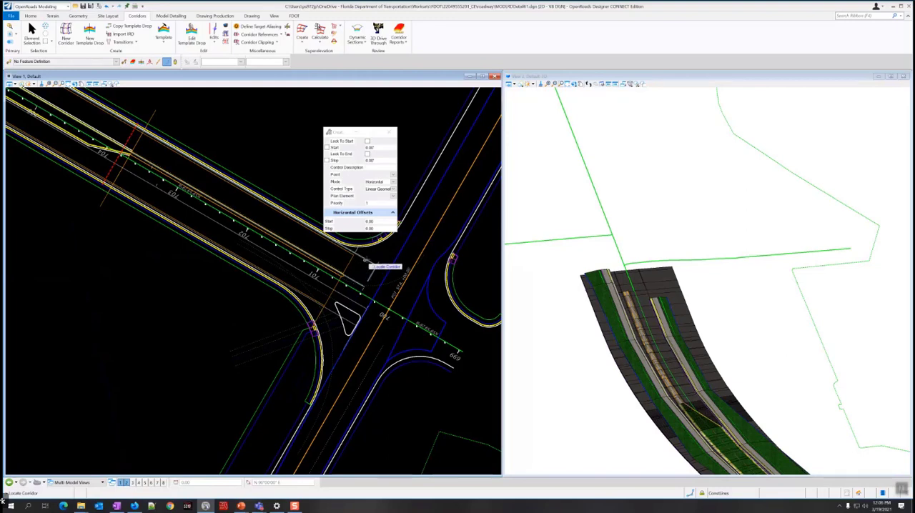
pyautogui.scroll(2, 367, 262)
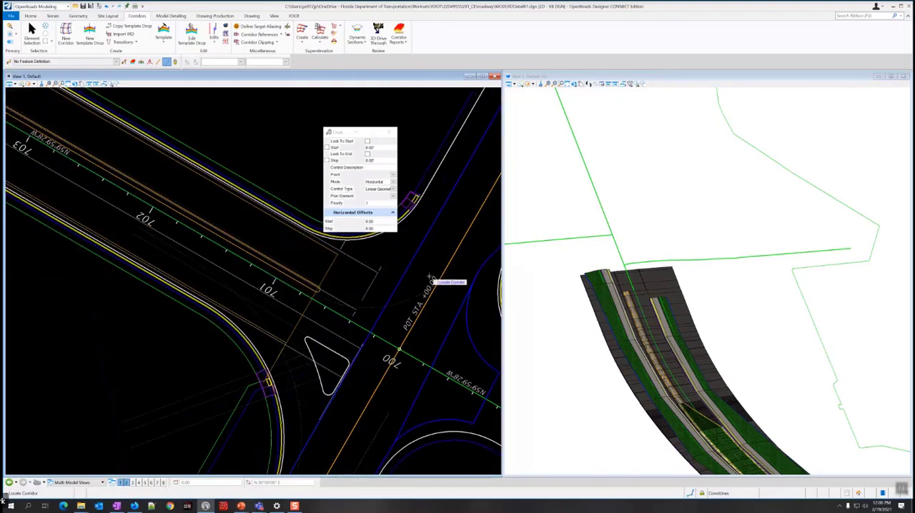
pyautogui.click(356, 263)
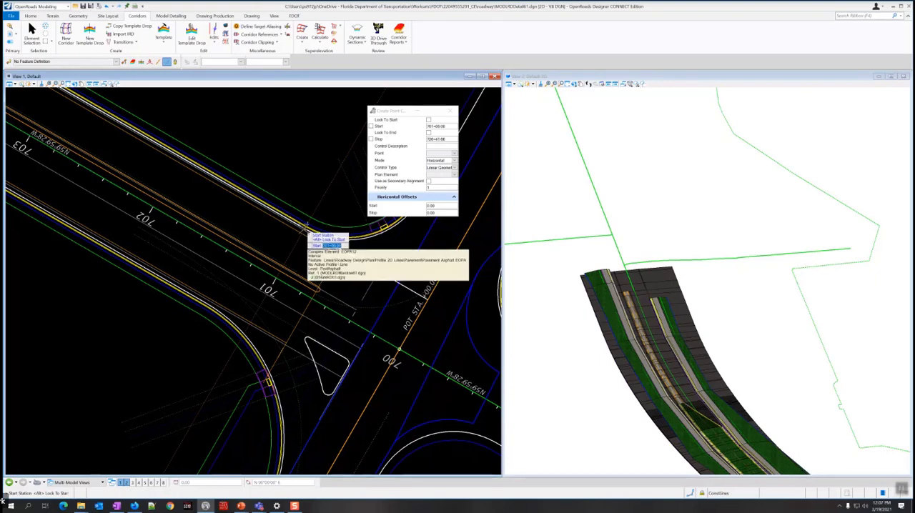
# Start the SR61 R point control at the template drop's beginning near station 701 and lock its stop to the corridor end.
pyautogui.scroll(2, 308, 234)
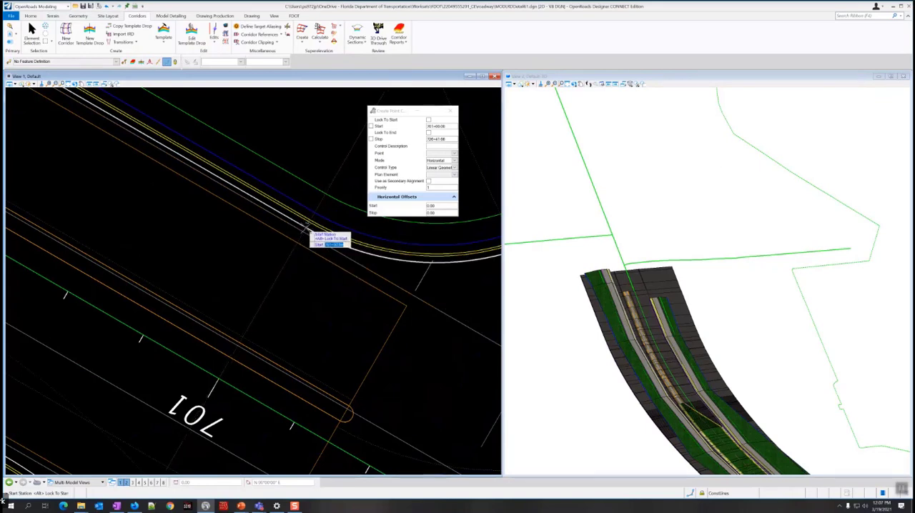
pyautogui.click(308, 230)
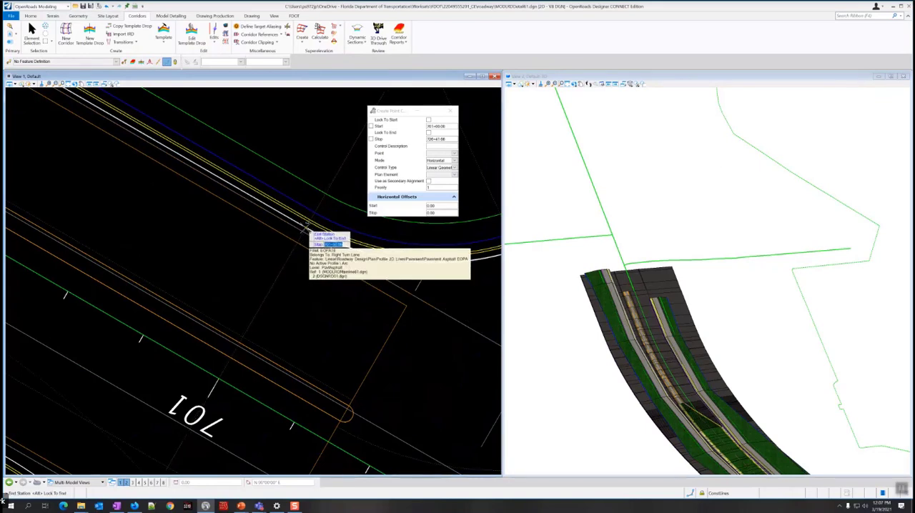
pyautogui.scroll(-2, 304, 231)
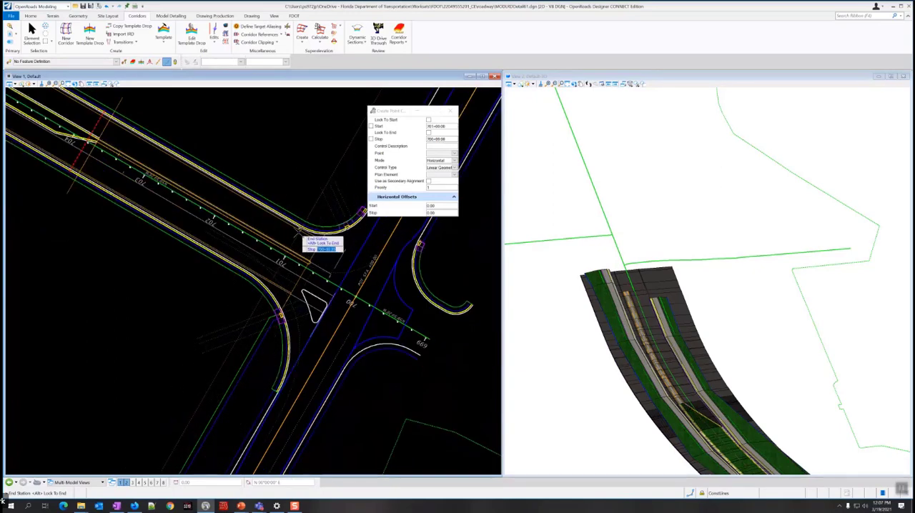
pyautogui.scroll(-3, 285, 234)
pyautogui.scroll(-1, 285, 236)
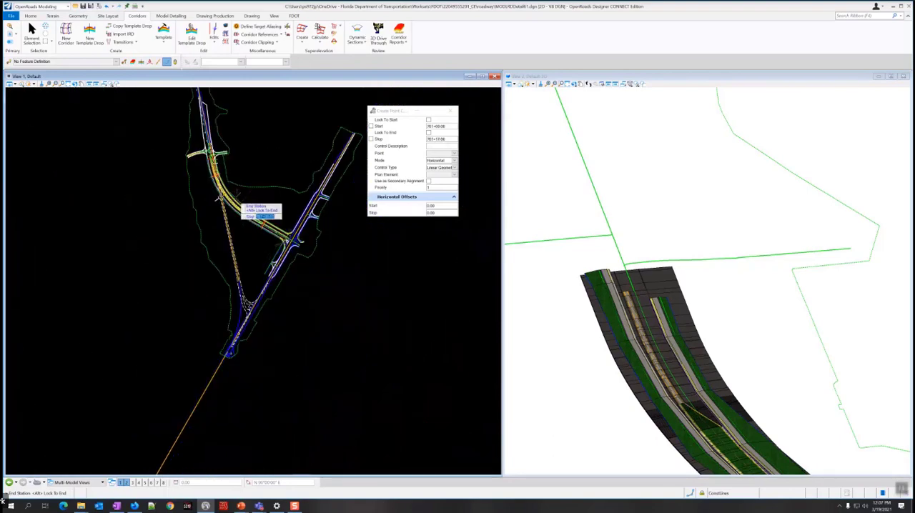
pyautogui.scroll(5, 233, 165)
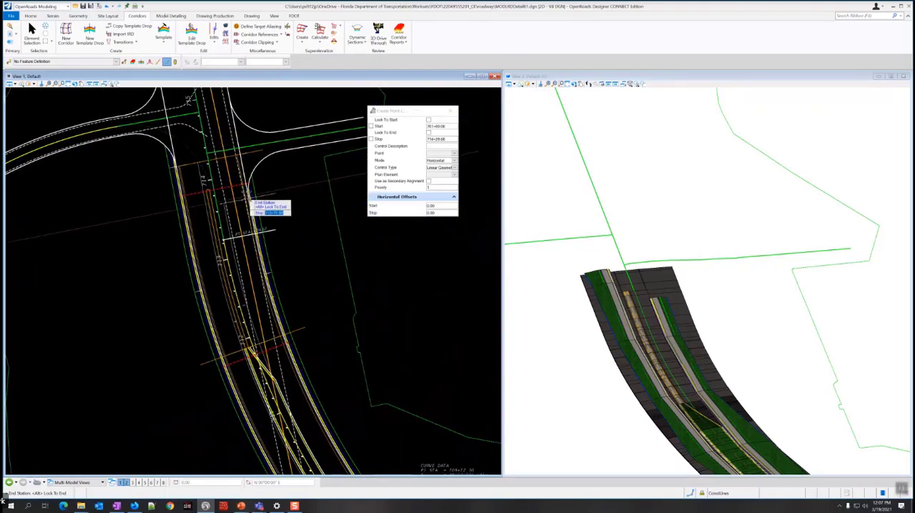
pyautogui.scroll(3, 261, 202)
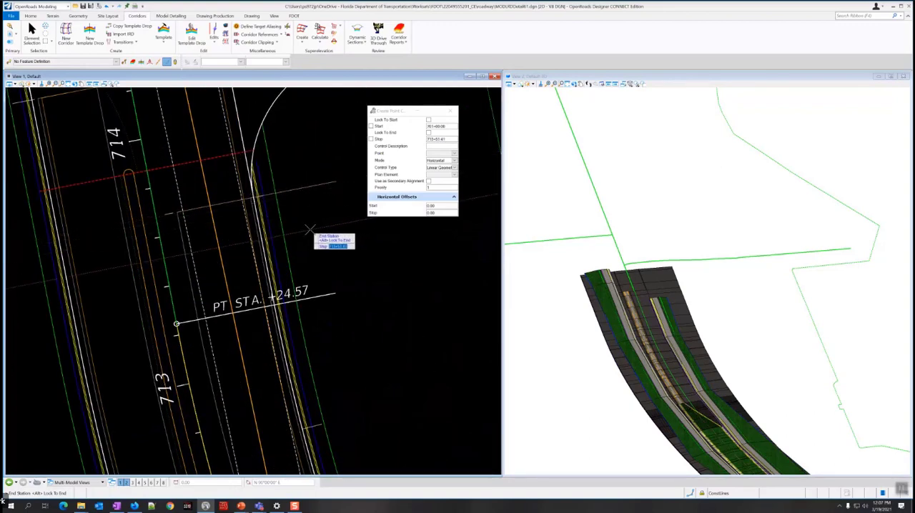
pyautogui.click(429, 133)
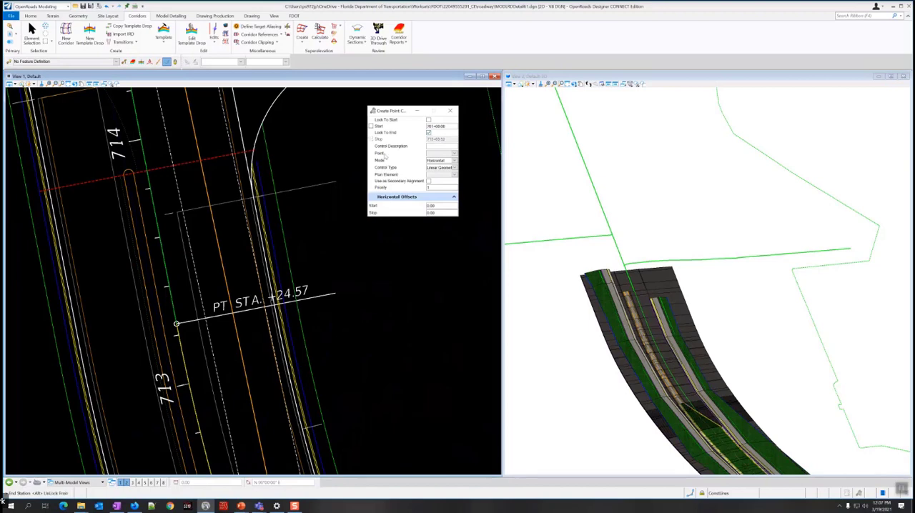
pyautogui.click(313, 216)
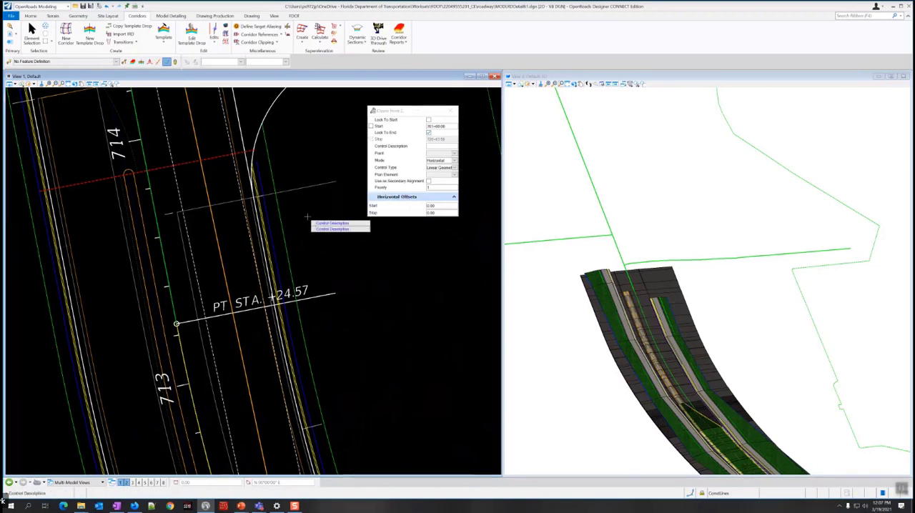
# Enter EOP as the point control's description.
pyautogui.press('capslock')
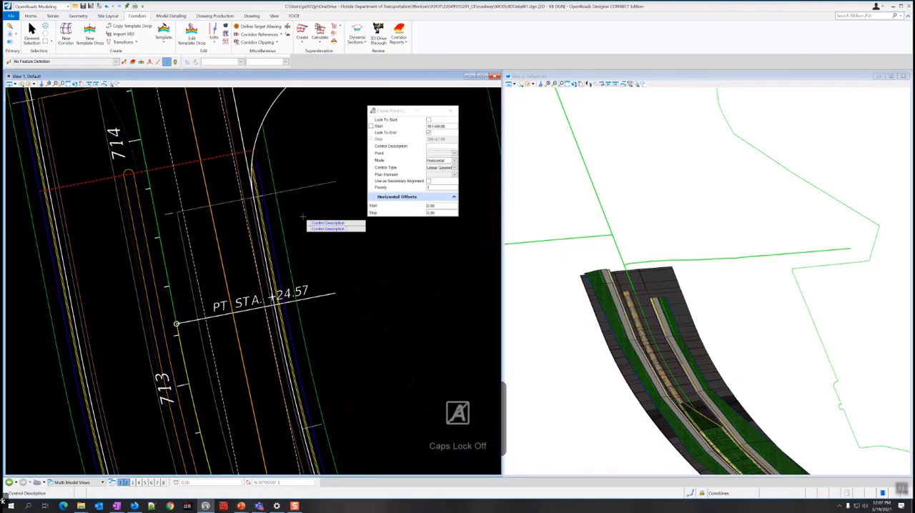
pyautogui.press('capslock')
pyautogui.write('IEOP')
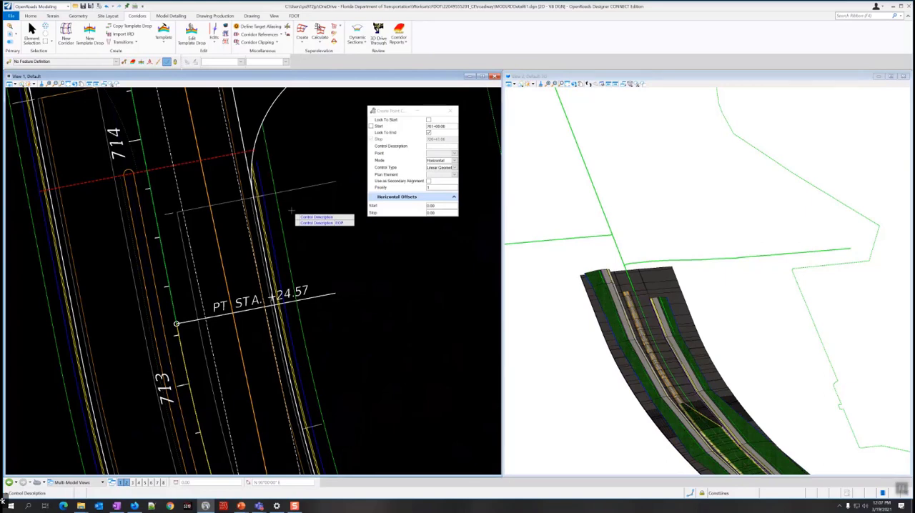
pyautogui.press('Return')
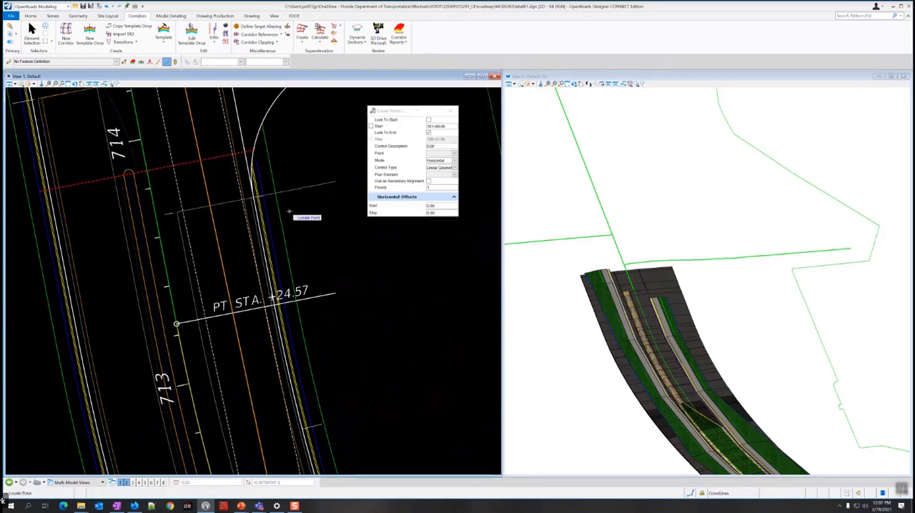
pyautogui.scroll(-6, 289, 211)
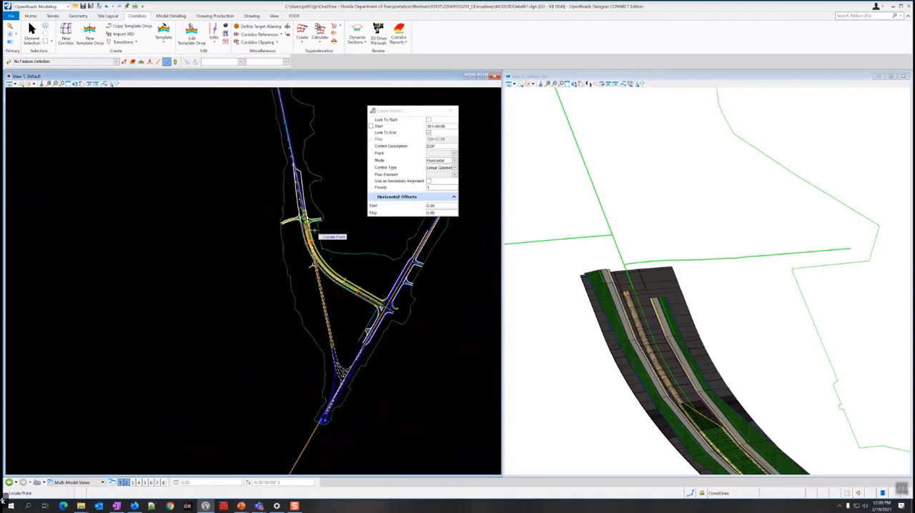
pyautogui.scroll(6, 371, 302)
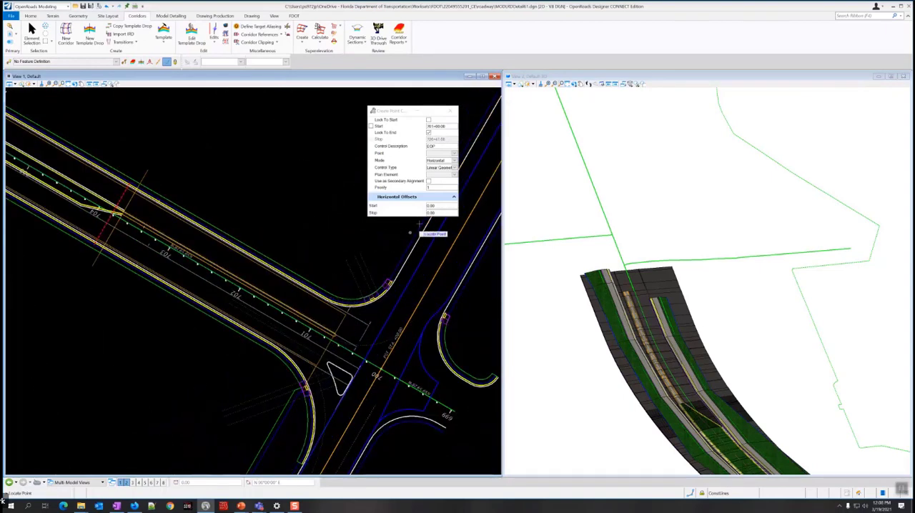
pyautogui.click(454, 154)
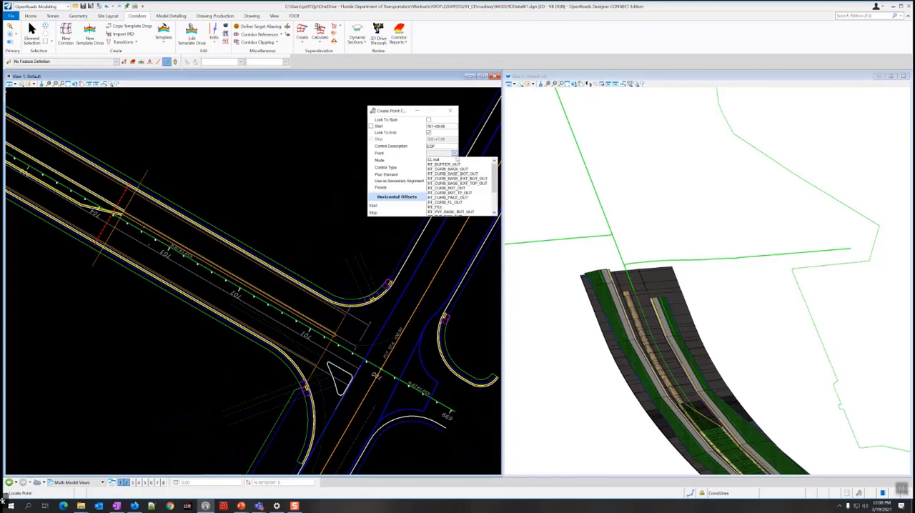
pyautogui.moveTo(495, 187); pyautogui.dragTo(494, 204)
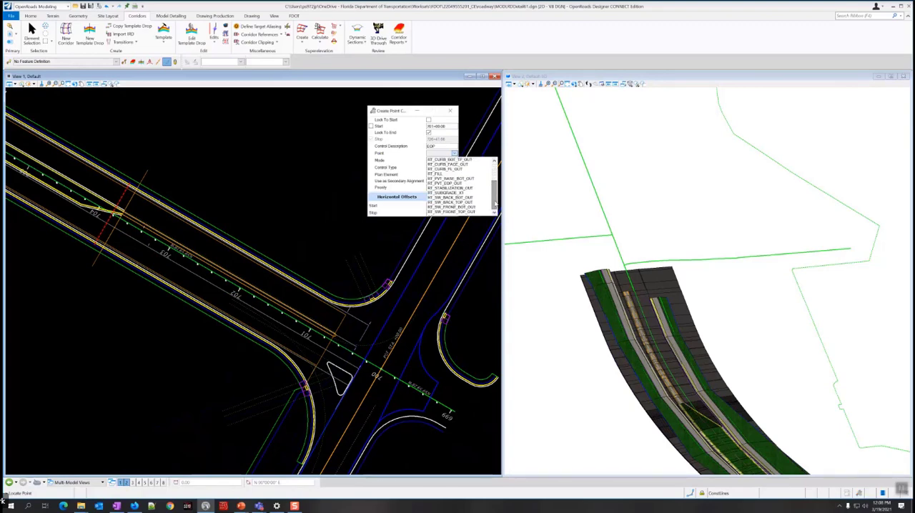
pyautogui.click(499, 196)
pyautogui.click(455, 153)
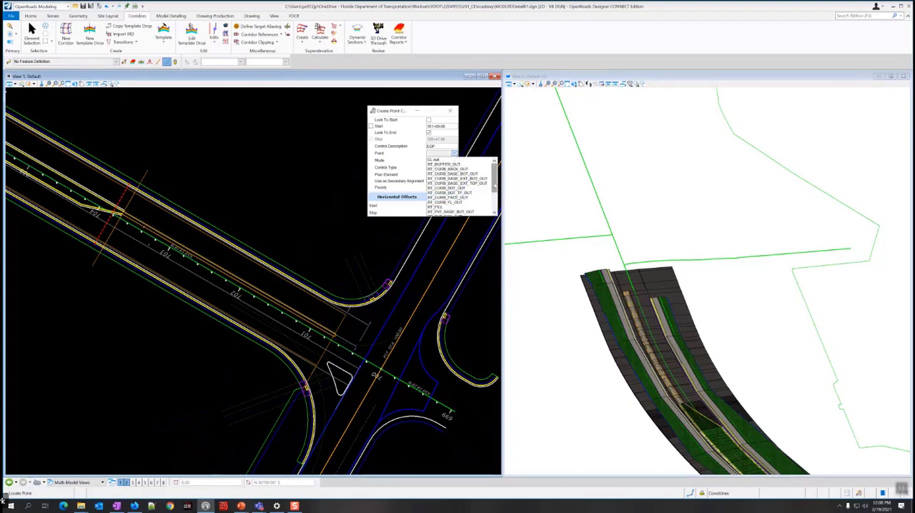
pyautogui.moveTo(495, 186); pyautogui.dragTo(494, 208)
pyautogui.click(499, 191)
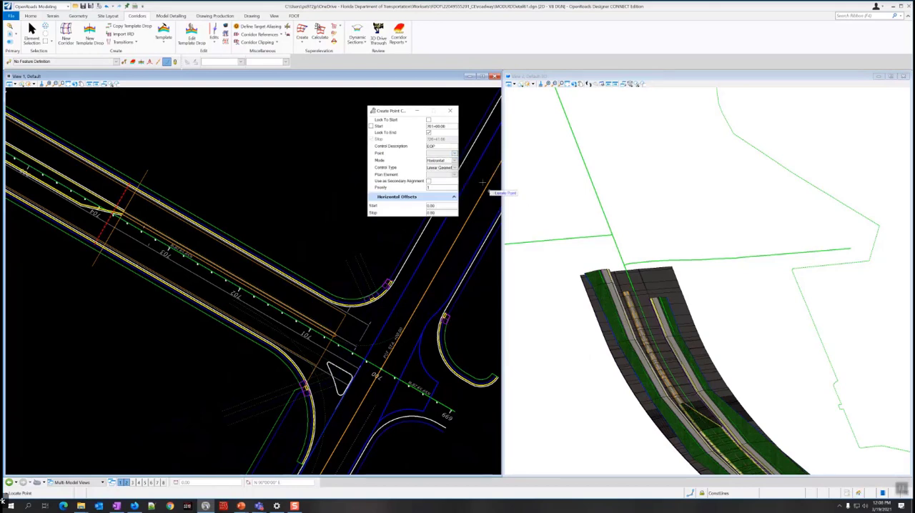
pyautogui.click(455, 154)
pyautogui.moveTo(494, 166); pyautogui.dragTo(493, 204)
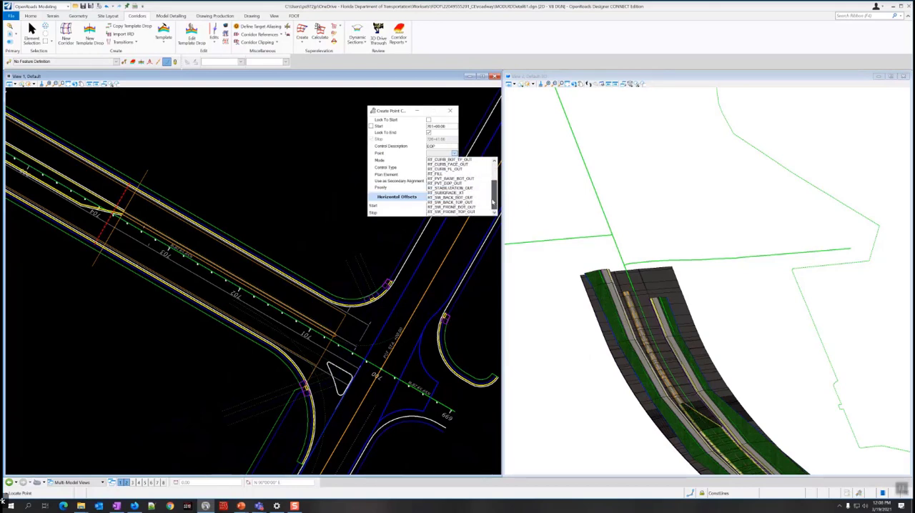
pyautogui.click(443, 153)
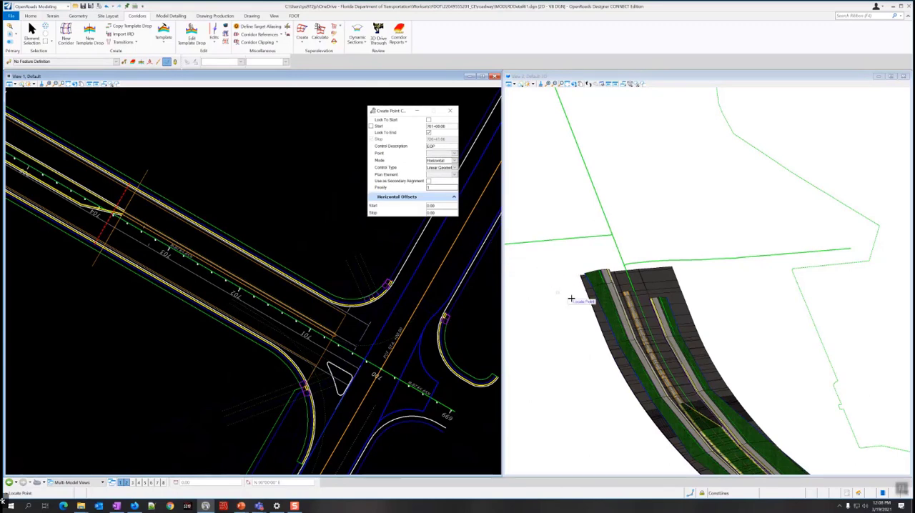
# Choose RT_PVT_EOP_OUT as the controlled point by picking it at the SR61 R curb end in the 3D model.
pyautogui.scroll(-4, 586, 307)
pyautogui.scroll(4, 683, 343)
pyautogui.scroll(5, 683, 343)
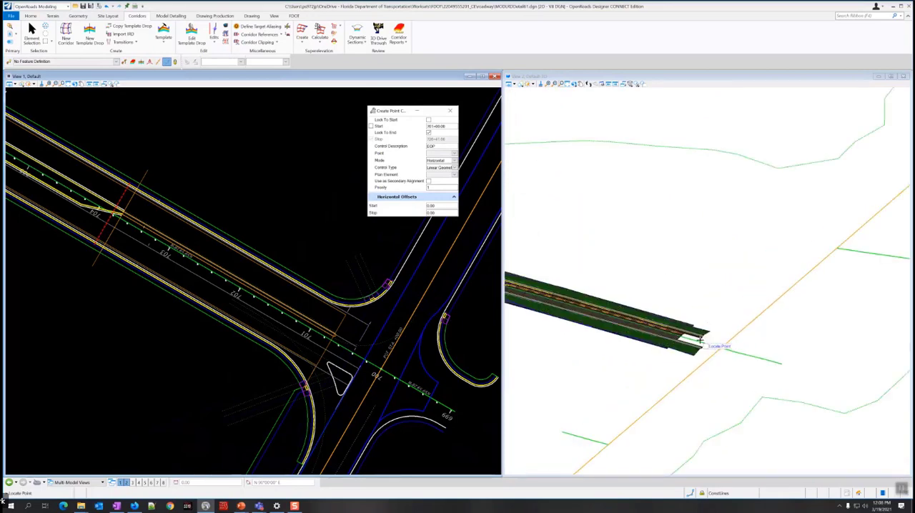
pyautogui.scroll(2, 727, 306)
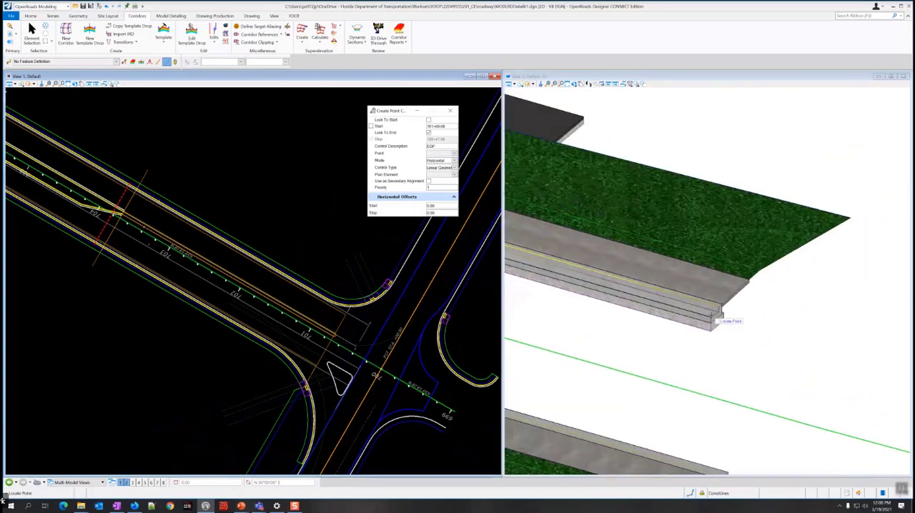
pyautogui.moveTo(708, 314)
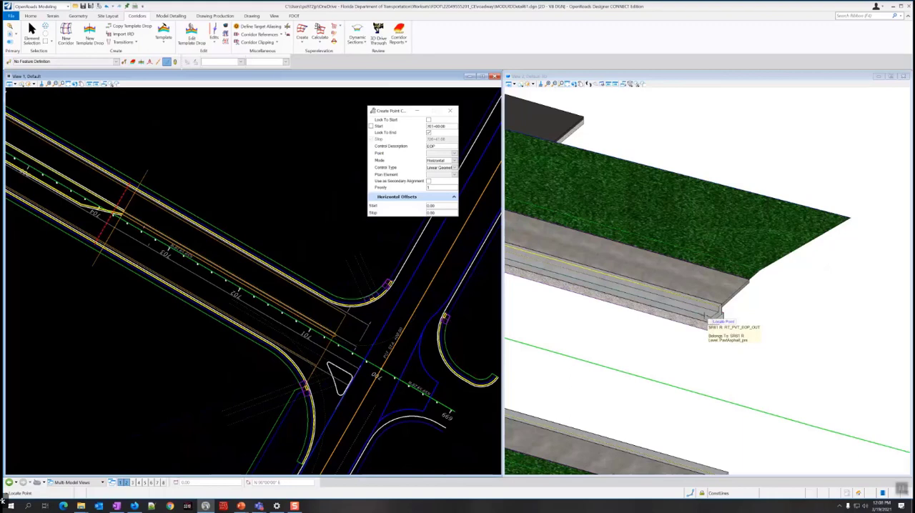
pyautogui.click(706, 315)
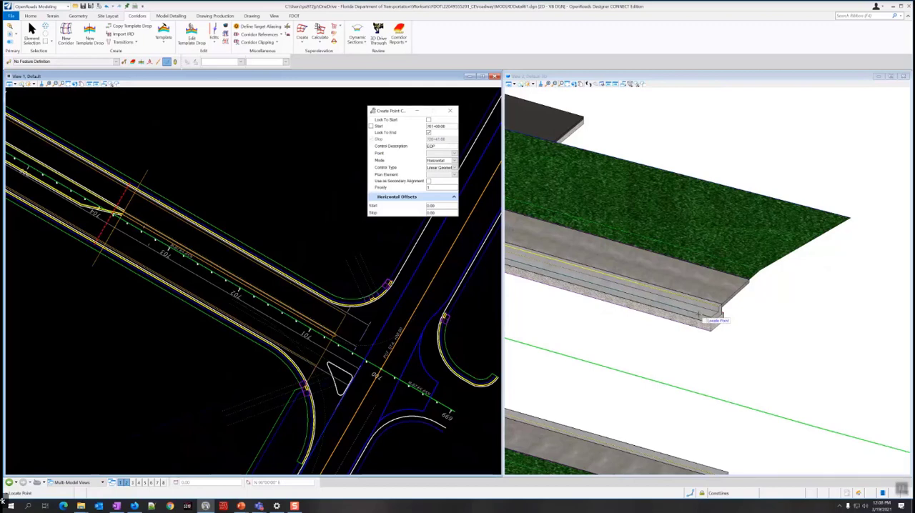
pyautogui.click(708, 319)
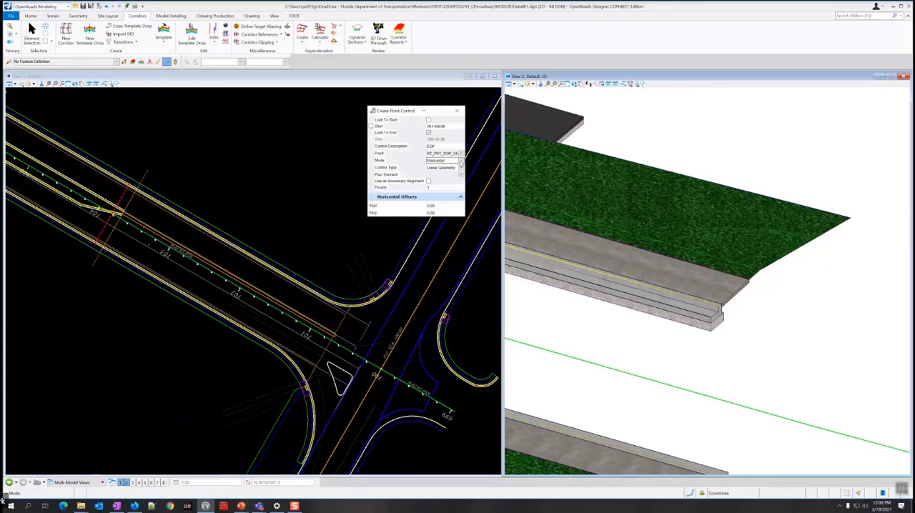
# Set the point control's mode to Both and its control type to Corridor Feature.
pyautogui.click(461, 162)
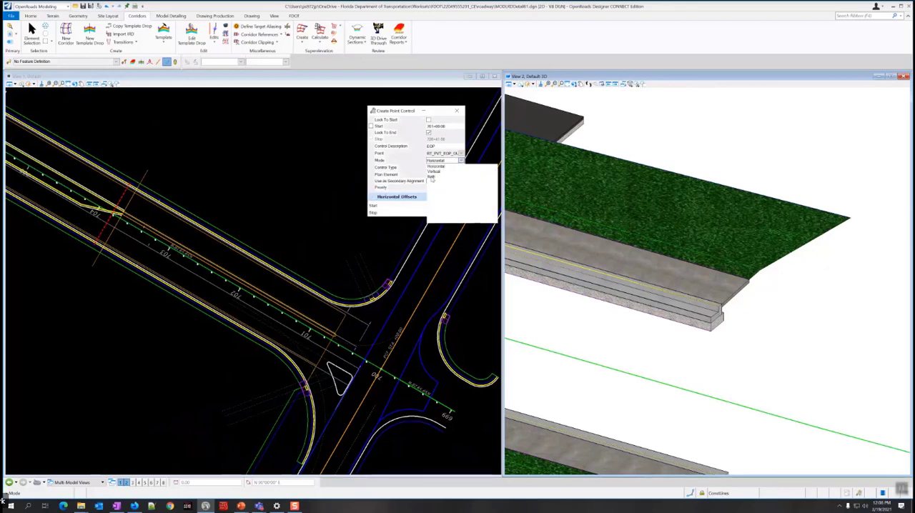
pyautogui.click(431, 177)
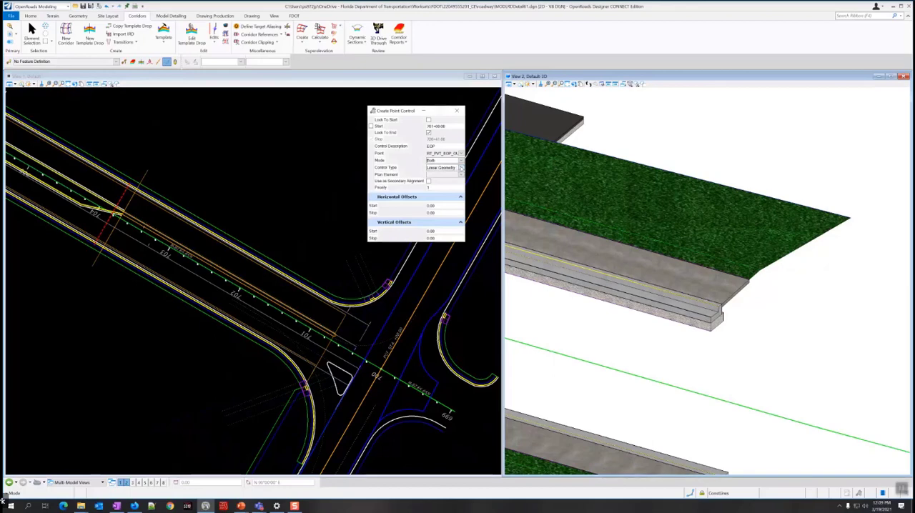
pyautogui.click(461, 168)
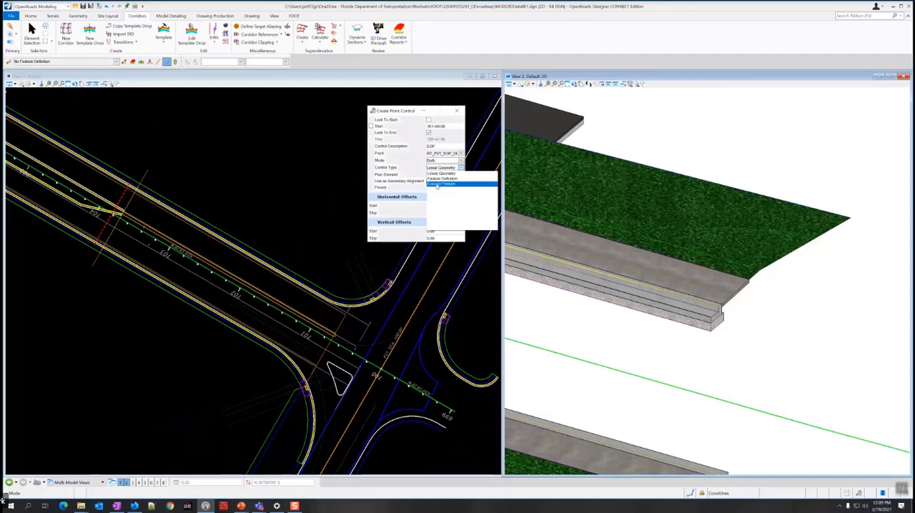
pyautogui.click(439, 184)
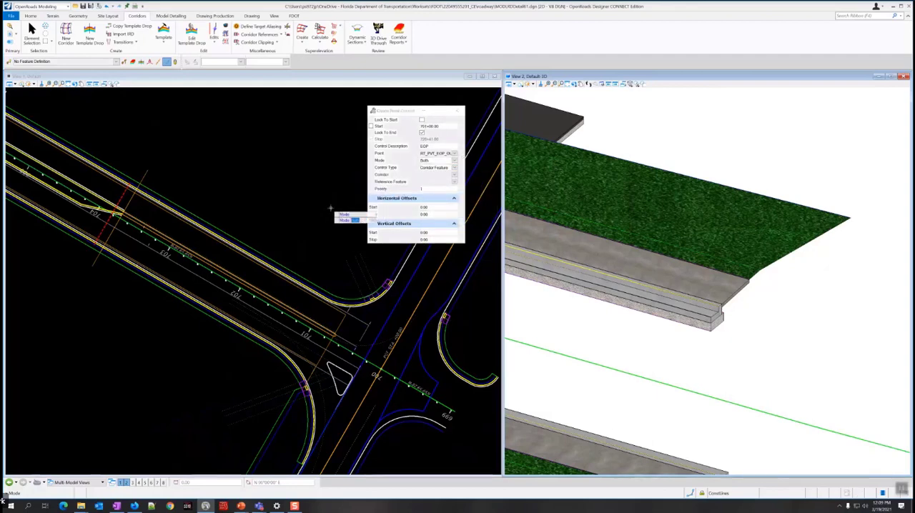
pyautogui.click(327, 245)
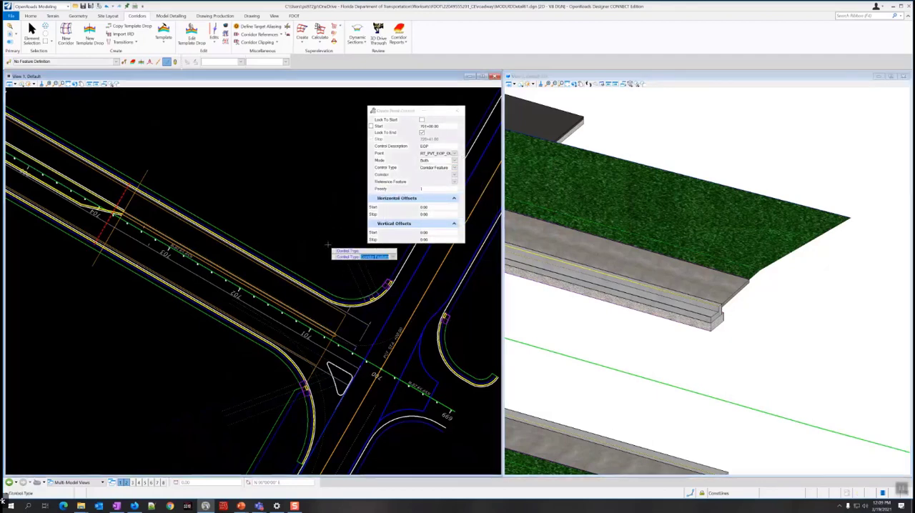
pyautogui.click(327, 246)
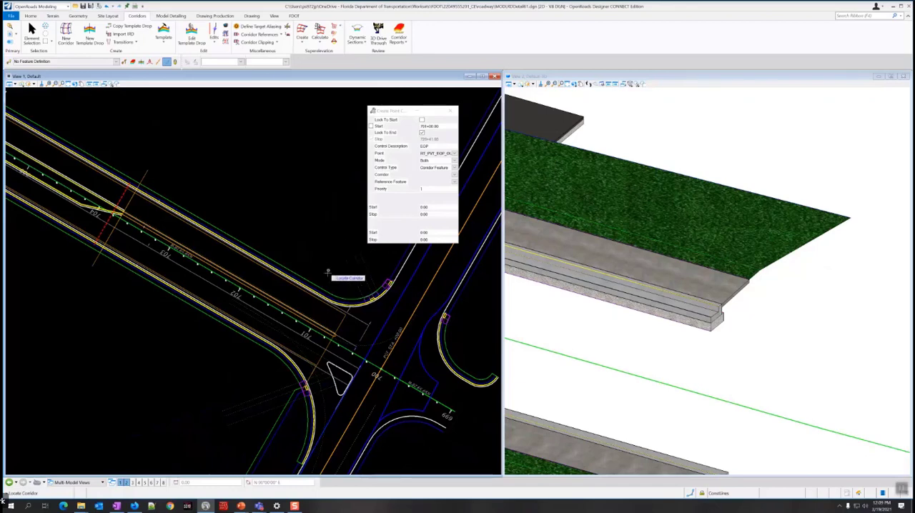
# Choose the SR61 mainline corridor as the reference corridor for the EOP point control.
pyautogui.scroll(1, 332, 299)
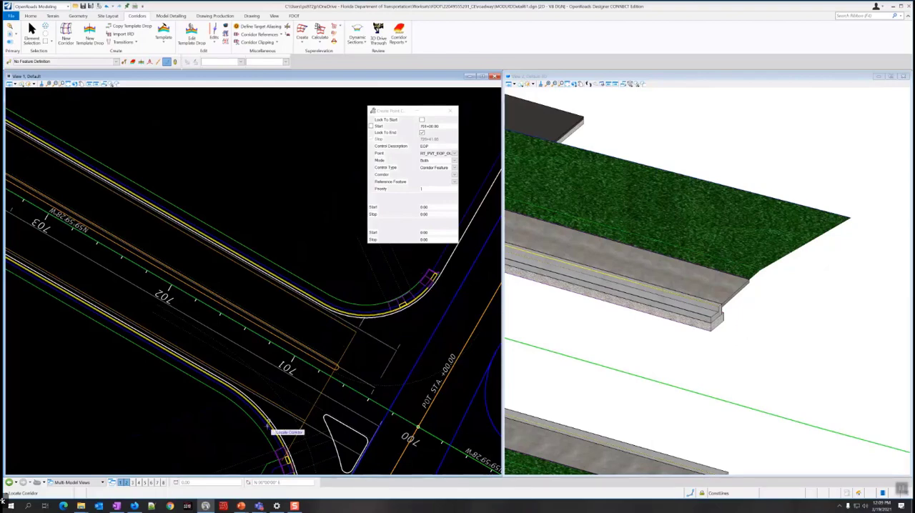
pyautogui.scroll(-3, 235, 376)
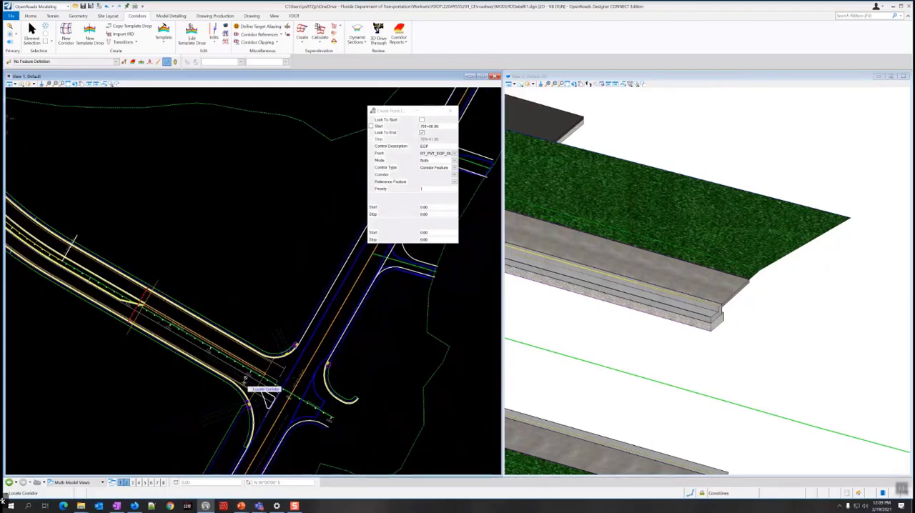
pyautogui.scroll(3, 143, 319)
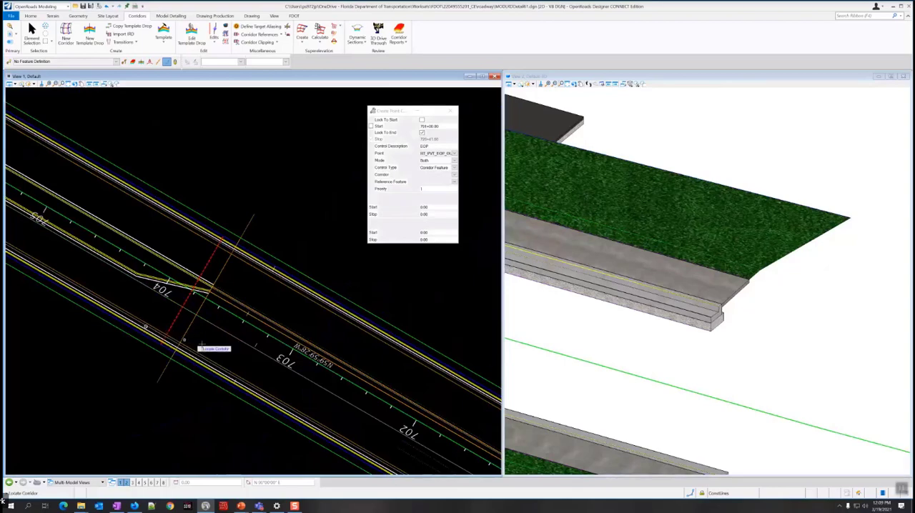
pyautogui.scroll(-3, 247, 388)
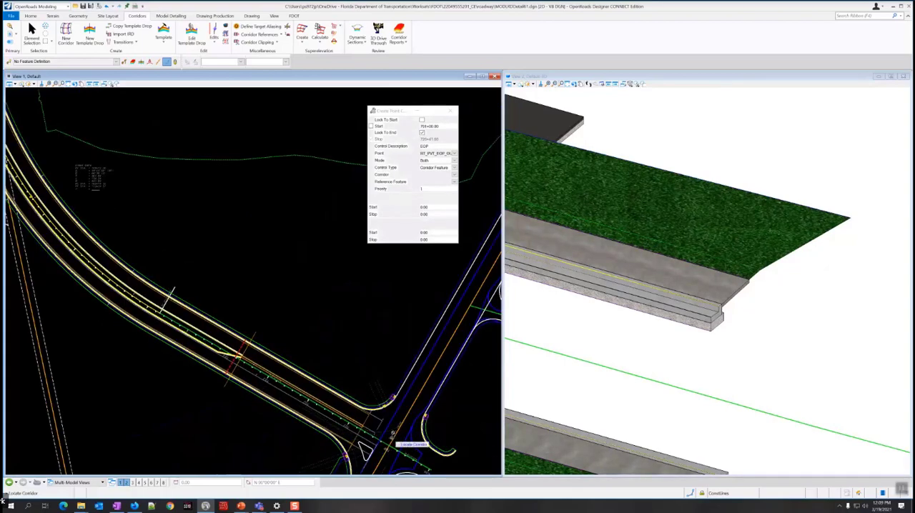
pyautogui.scroll(3, 365, 429)
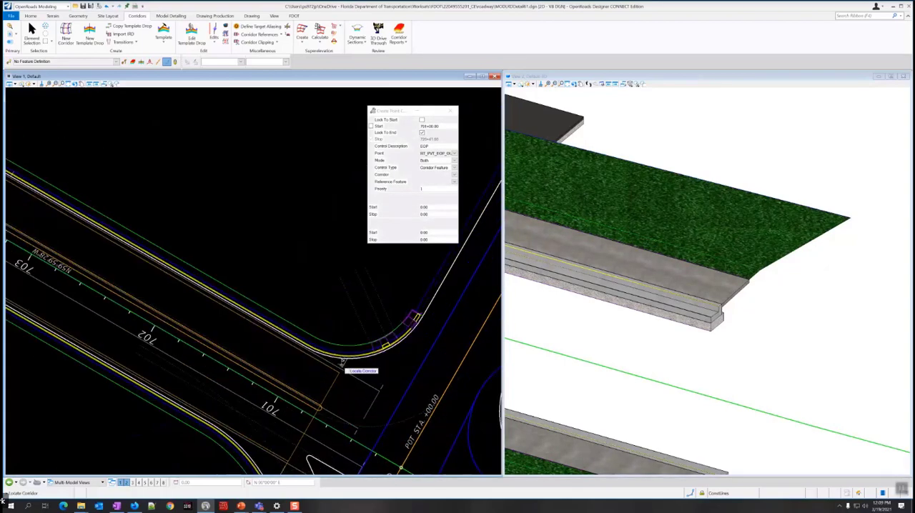
pyautogui.click(345, 365)
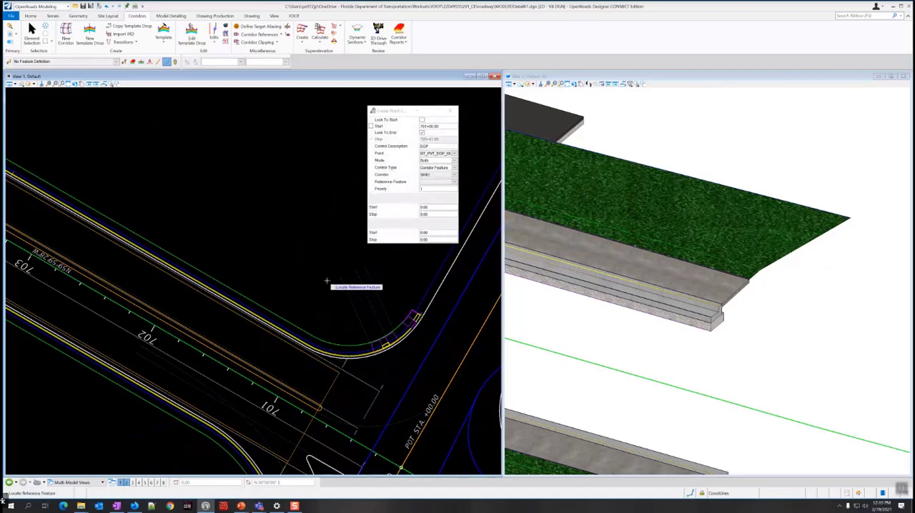
# Choose RT_PVT_EOP_OUT as the reference feature by picking the mainline pavement's outer edge in the 3D model.
pyautogui.scroll(-3, 603, 293)
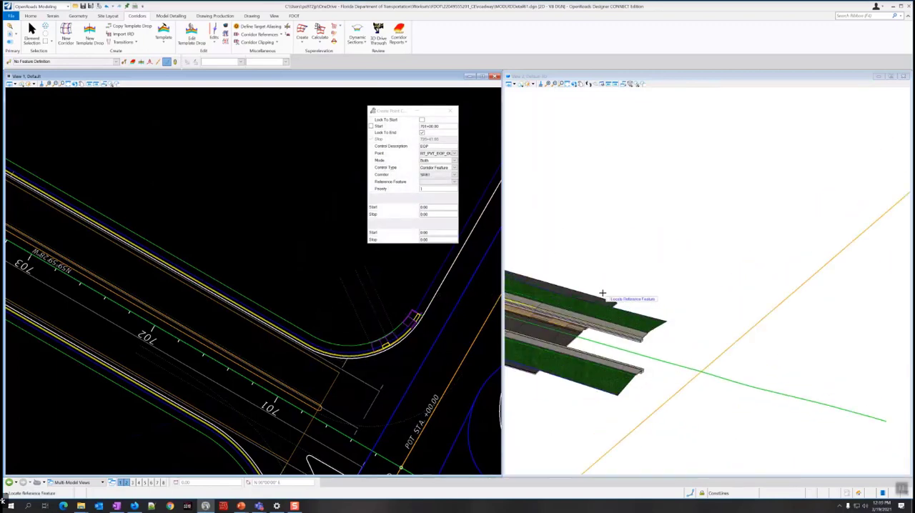
pyautogui.scroll(5, 603, 293)
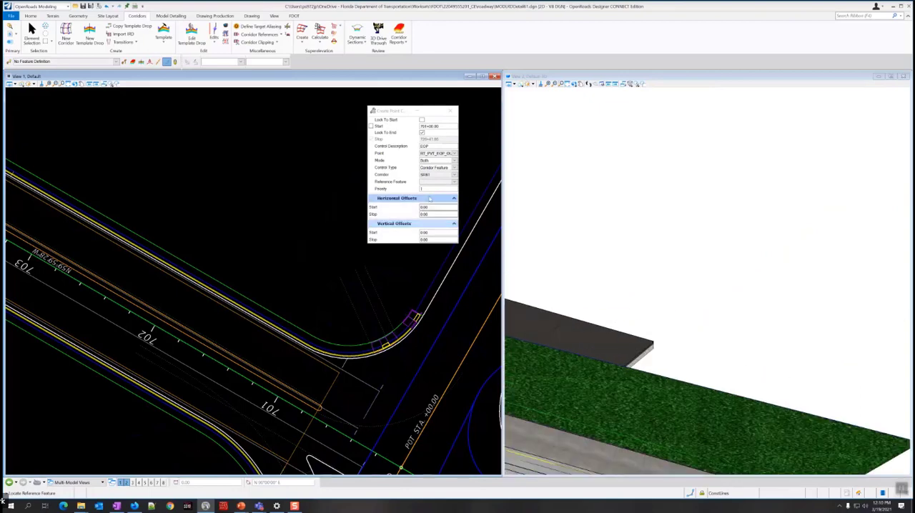
pyautogui.click(453, 184)
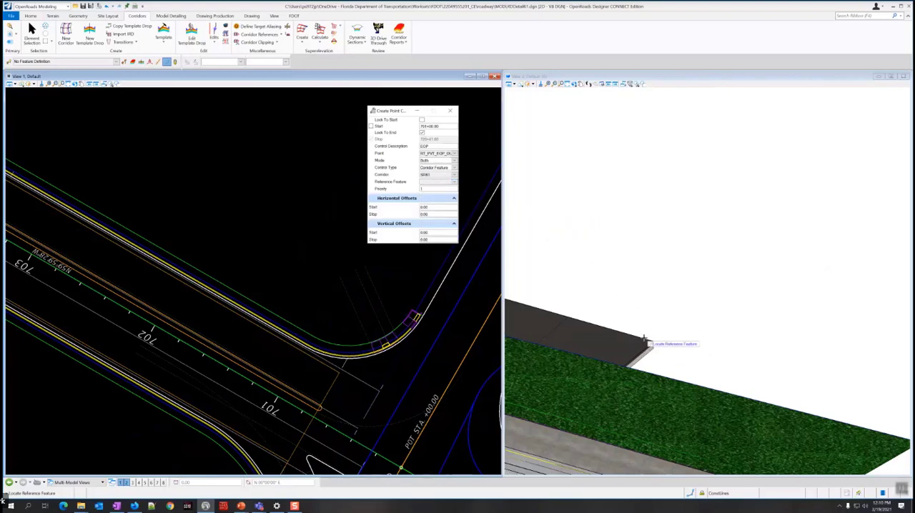
pyautogui.moveTo(643, 339)
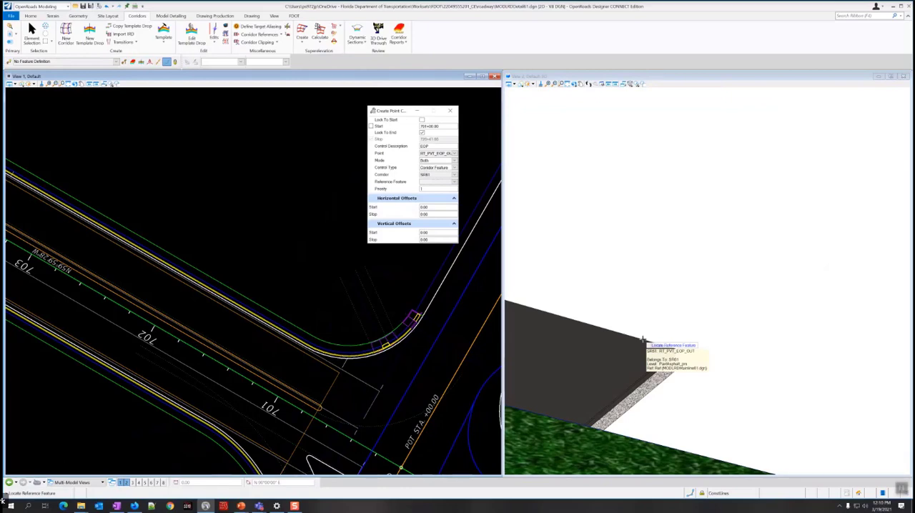
pyautogui.click(643, 341)
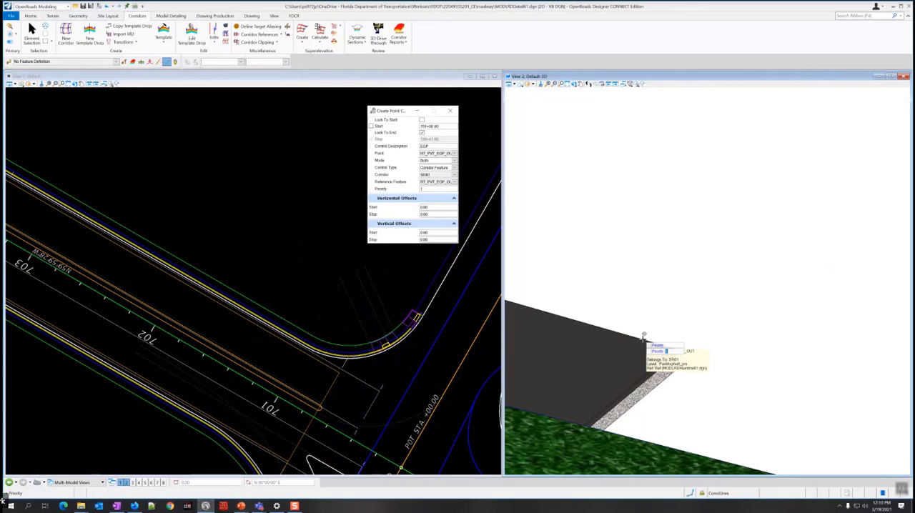
# Set the point control's priority to 10, accept horizontal and vertical offsets of 0.00, and create the control.
pyautogui.scroll(-4, 634, 320)
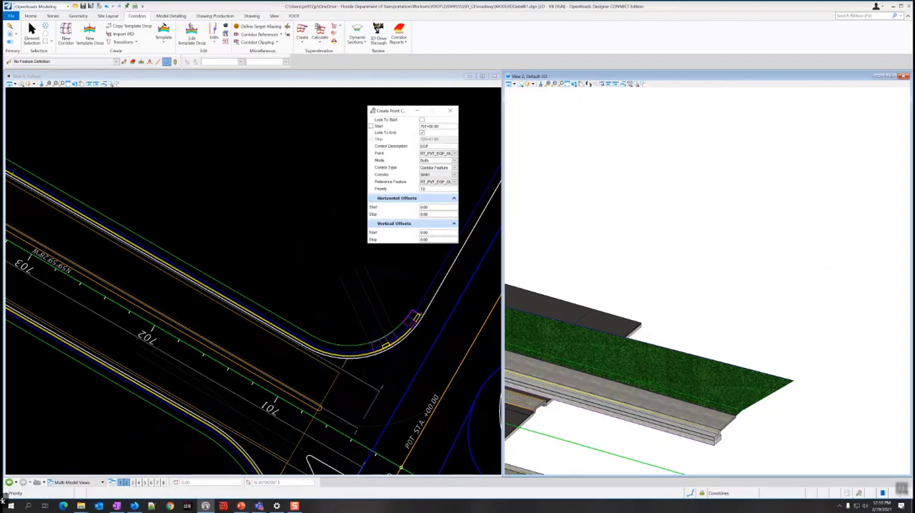
pyautogui.click(430, 206)
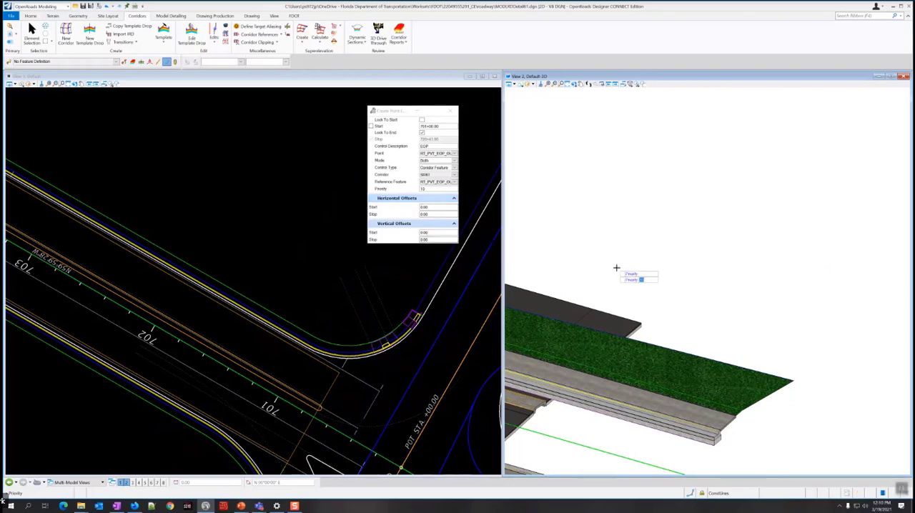
pyautogui.scroll(-3, 615, 266)
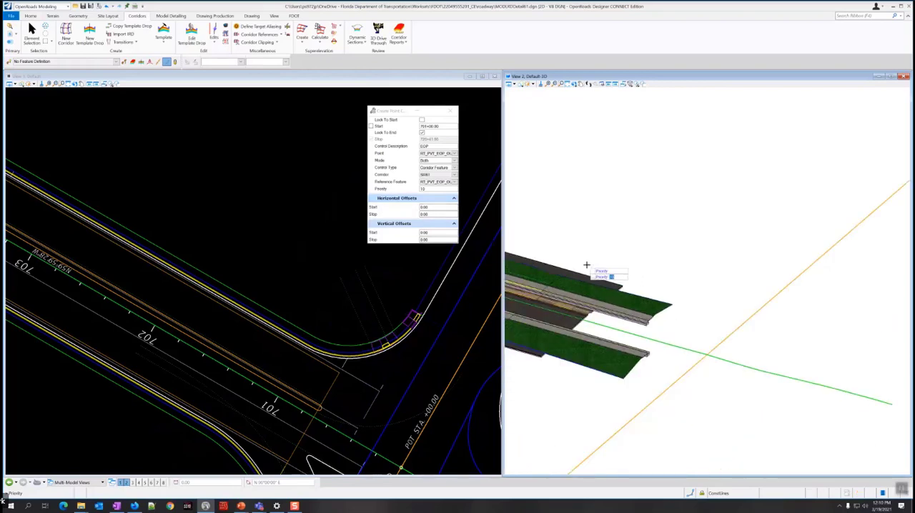
pyautogui.scroll(3, 586, 265)
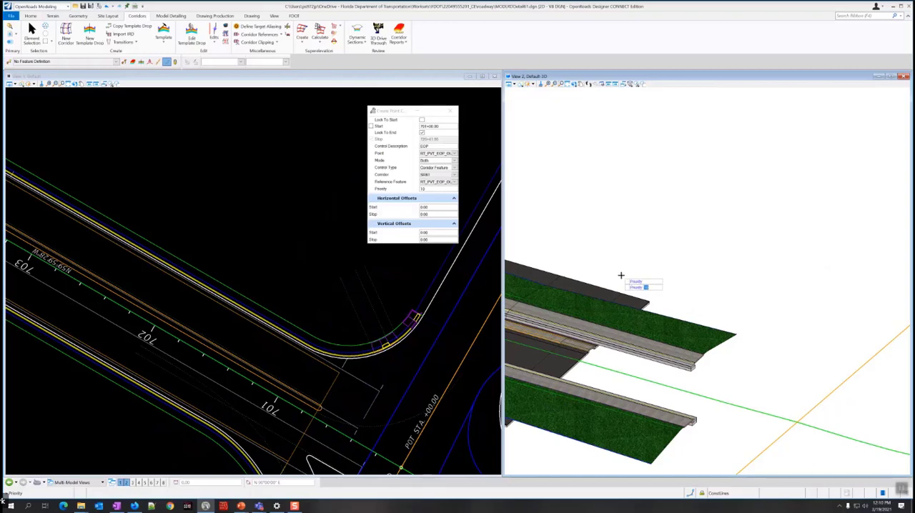
pyautogui.click(595, 234)
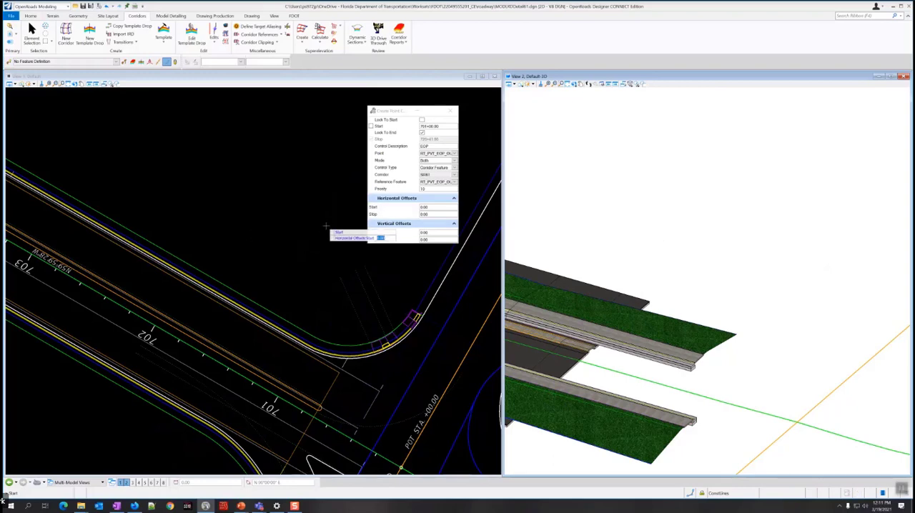
pyautogui.click(324, 267)
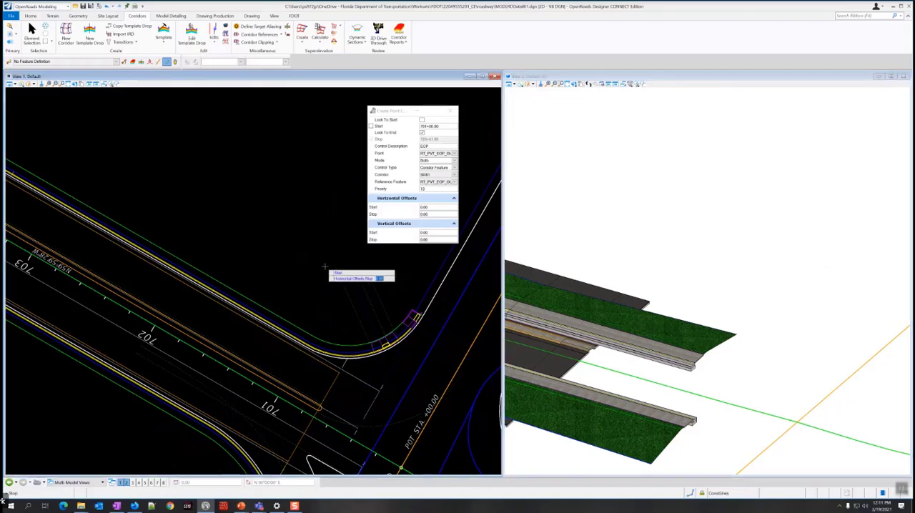
pyautogui.click(324, 267)
pyautogui.click(325, 267)
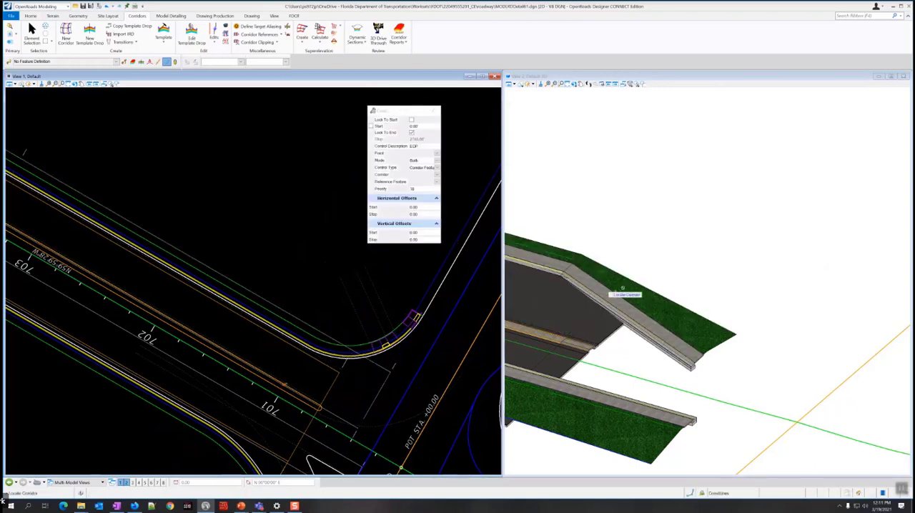
pyautogui.click(32, 32)
# Examine in the 3D model how the right-side curb and sidewalk follow the mainline pavement edge along the whole corridor.
pyautogui.scroll(-5, 642, 281)
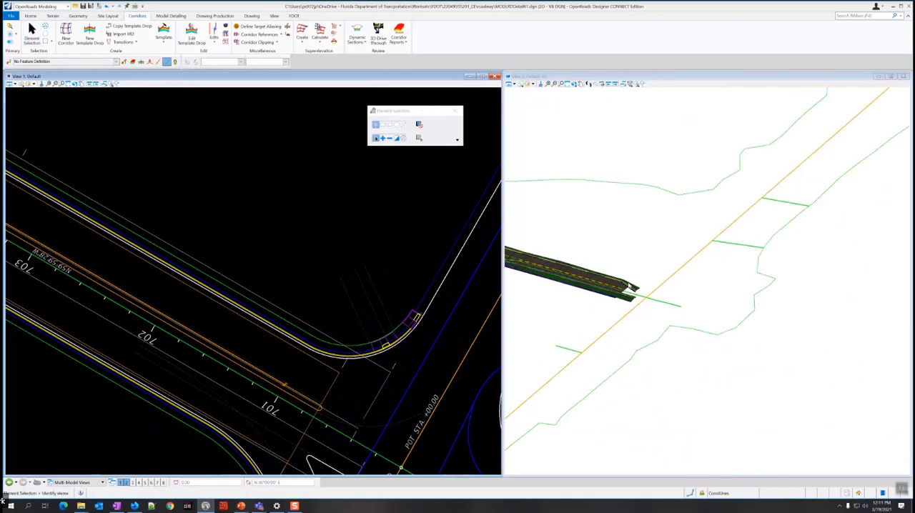
pyautogui.scroll(4, 631, 286)
pyautogui.scroll(3, 636, 305)
pyautogui.scroll(-3, 674, 306)
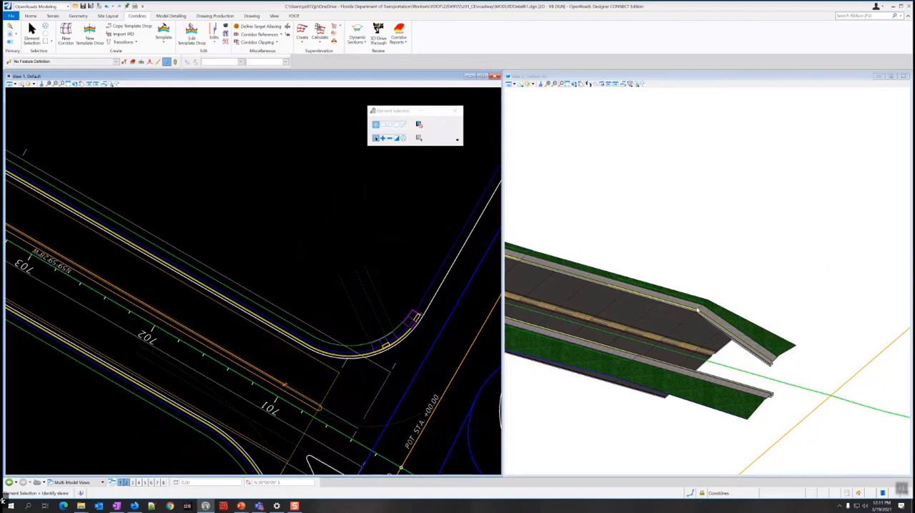
pyautogui.scroll(-3, 724, 327)
pyautogui.scroll(4, 683, 310)
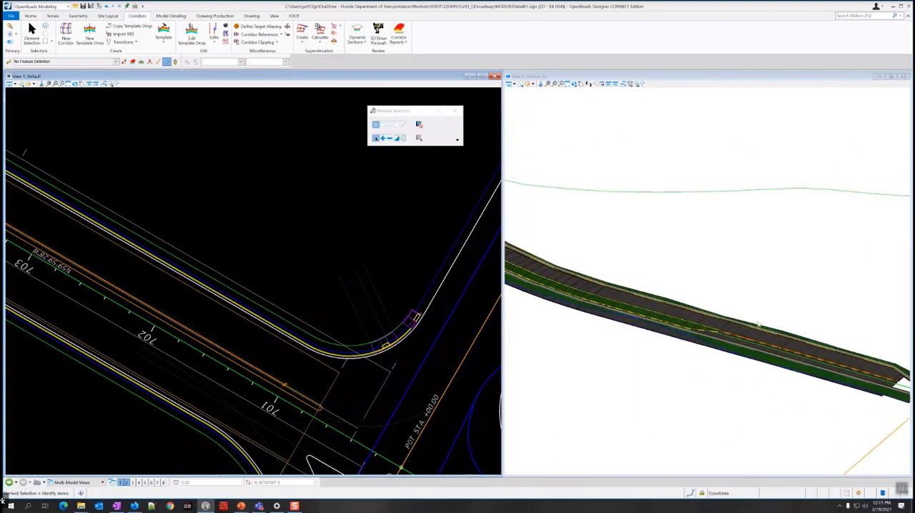
pyautogui.scroll(2, 683, 310)
pyautogui.scroll(-3, 682, 307)
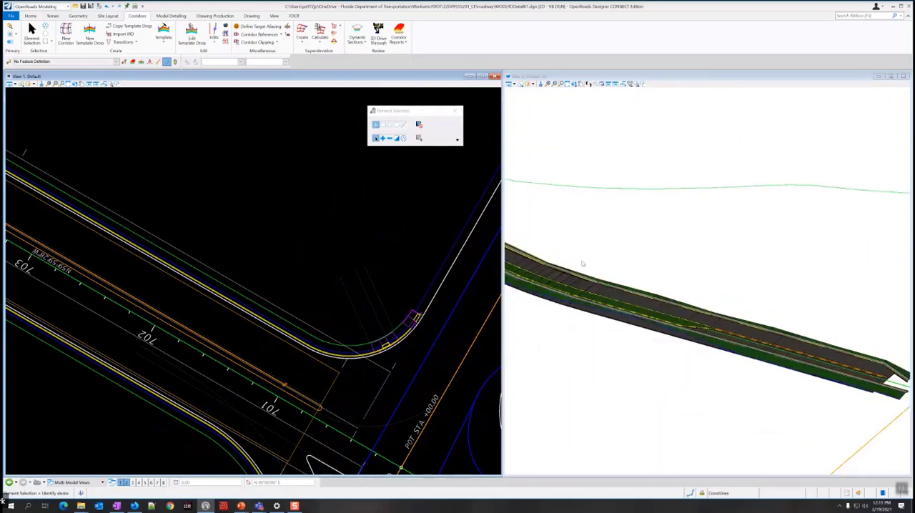
pyautogui.scroll(1, 732, 320)
pyautogui.moveTo(732, 320); pyautogui.dragTo(876, 371, button='middle')
pyautogui.moveTo(635, 265); pyautogui.dragTo(723, 369, button='middle')
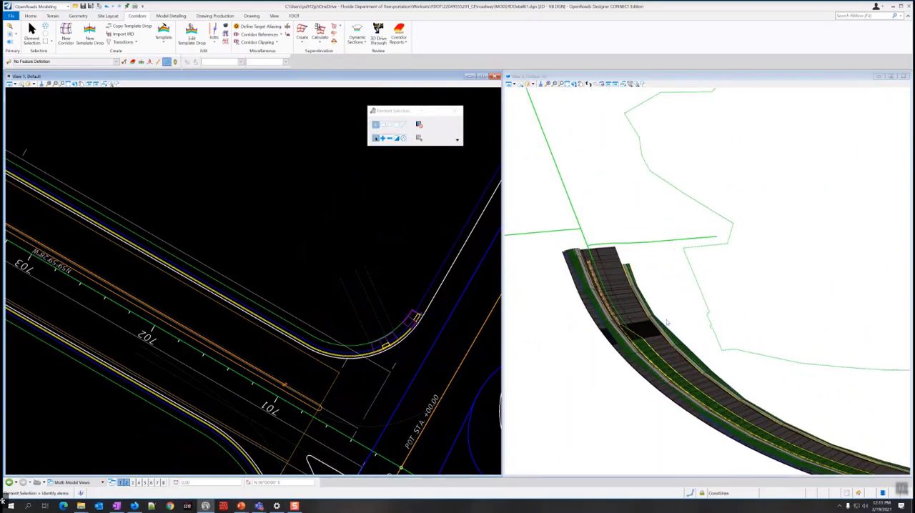
pyautogui.scroll(3, 649, 310)
pyautogui.scroll(2, 649, 310)
pyautogui.scroll(-4, 647, 310)
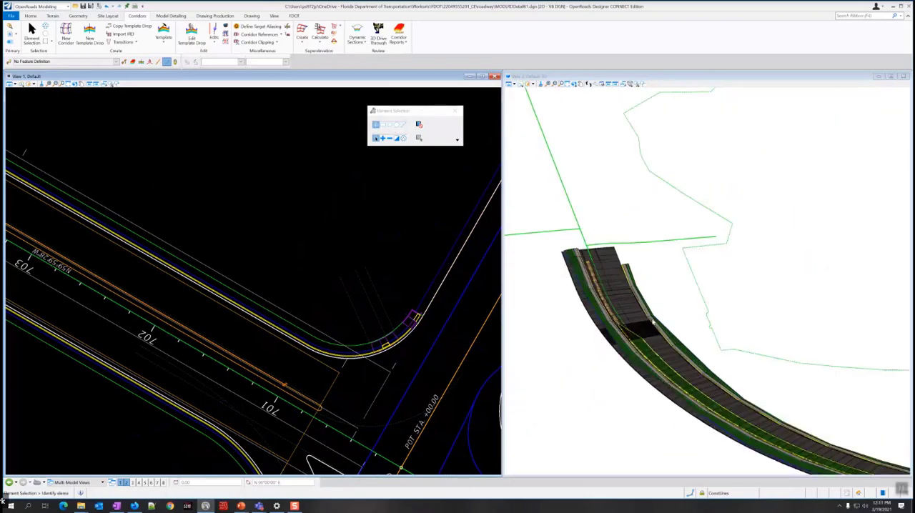
pyautogui.scroll(4, 650, 321)
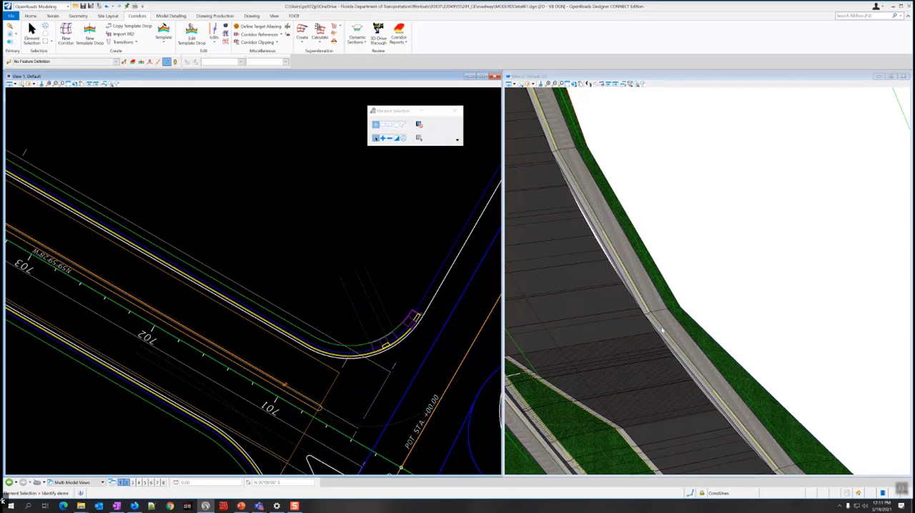
pyautogui.scroll(-5, 683, 322)
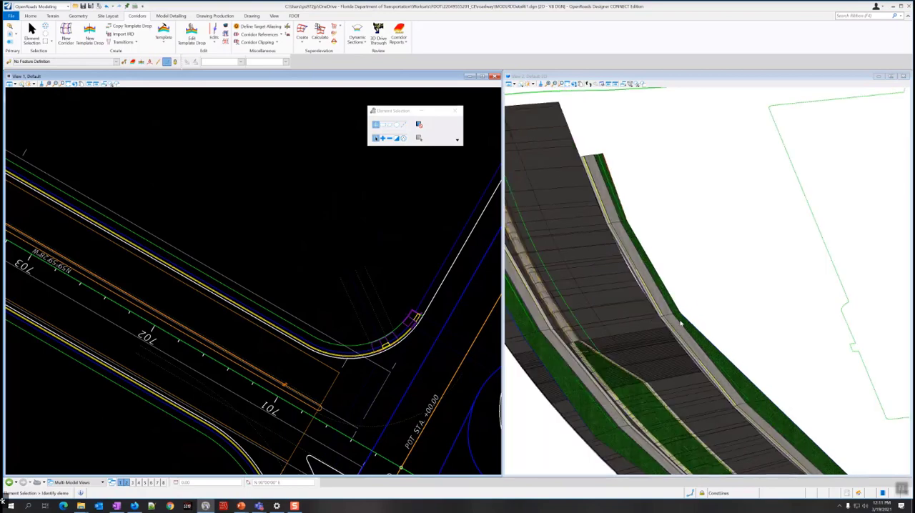
pyautogui.scroll(2, 663, 364)
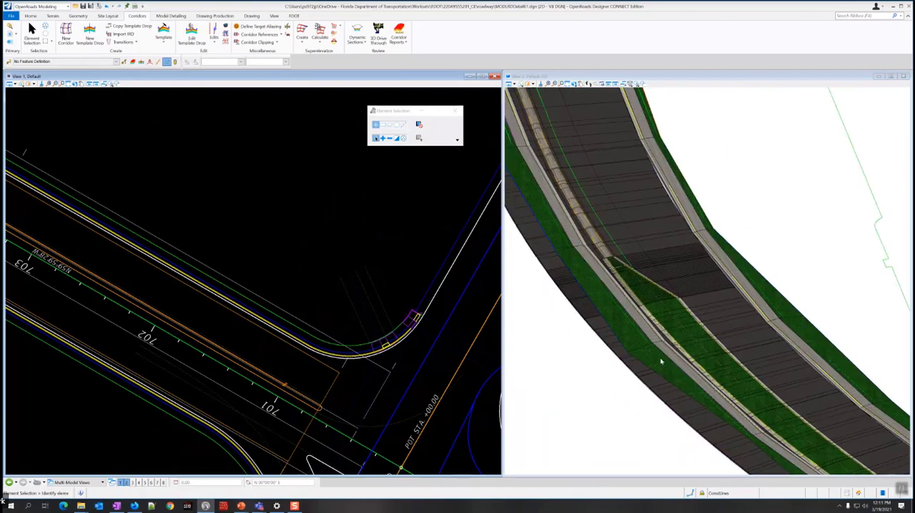
pyautogui.scroll(-1, 662, 363)
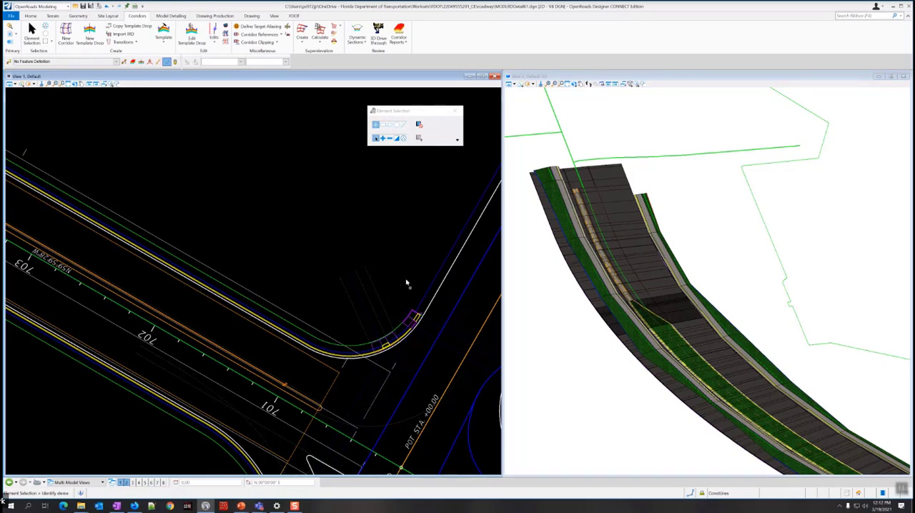
# Start a new point control on the left-side curb and sidewalk corridor SR61 L.
pyautogui.click(214, 32)
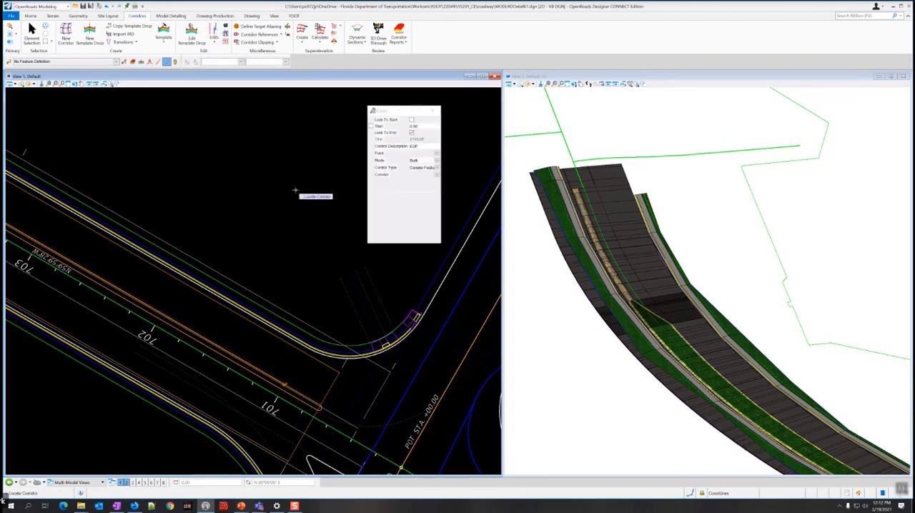
pyautogui.scroll(-3, 294, 187)
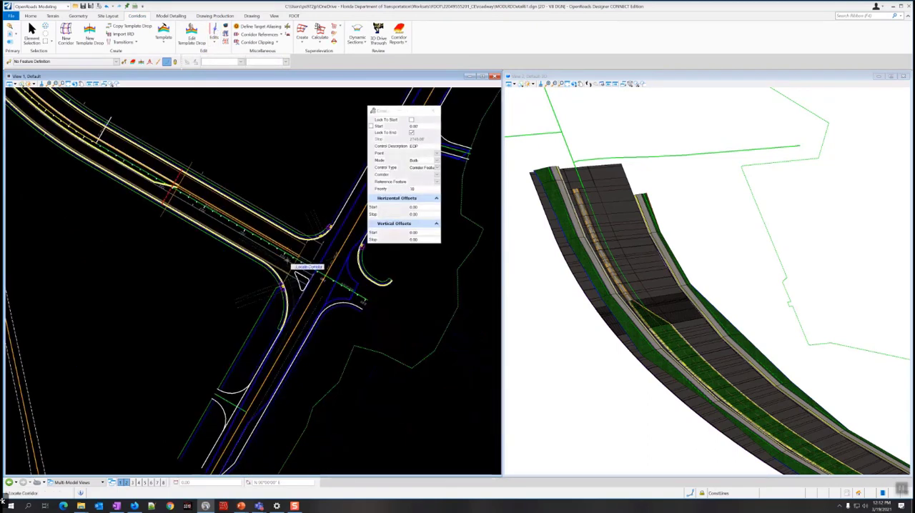
pyautogui.scroll(2, 303, 281)
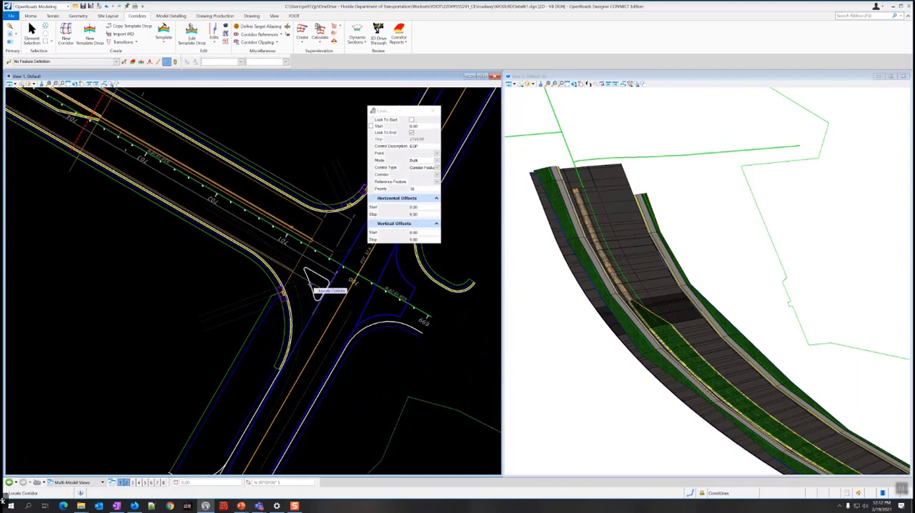
pyautogui.scroll(1, 317, 289)
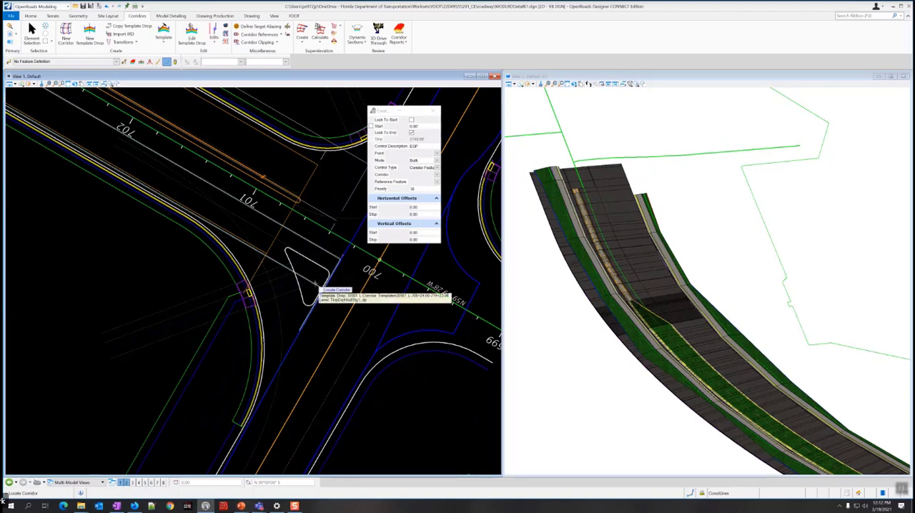
pyautogui.click(316, 285)
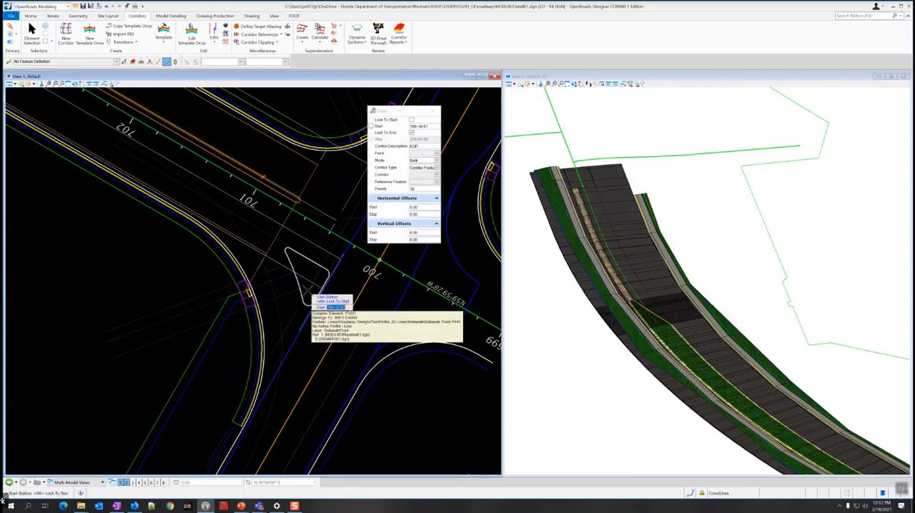
# Run the control from station 701+34.00 to the locked corridor end, keeping the description EOP.
pyautogui.scroll(-3, 307, 291)
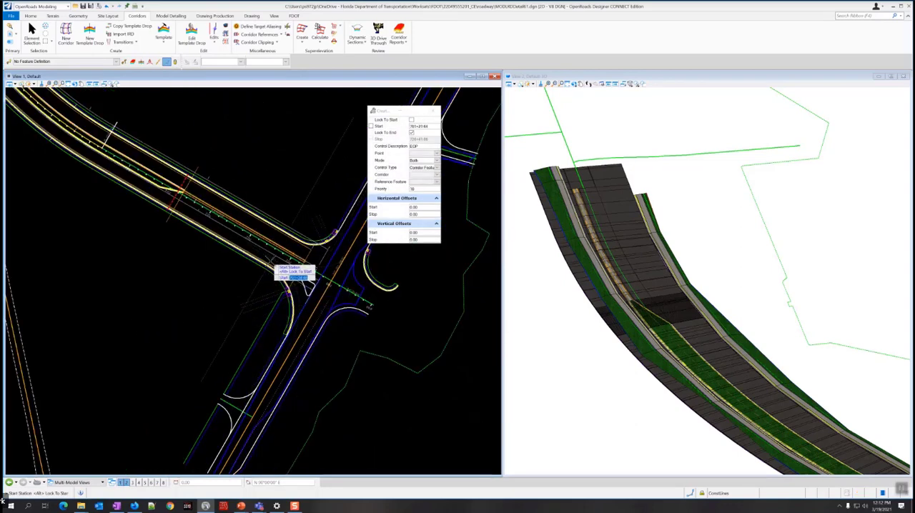
pyautogui.scroll(3, 267, 259)
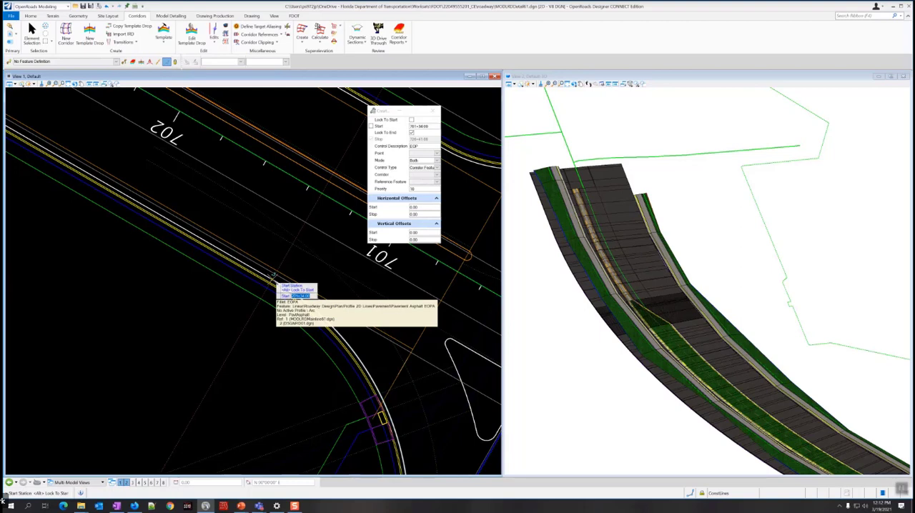
pyautogui.click(275, 274)
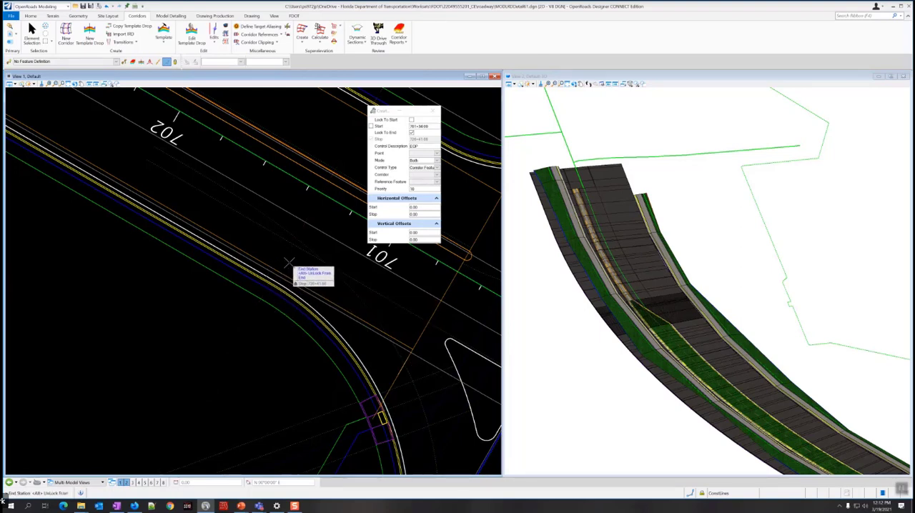
pyautogui.scroll(-5, 289, 263)
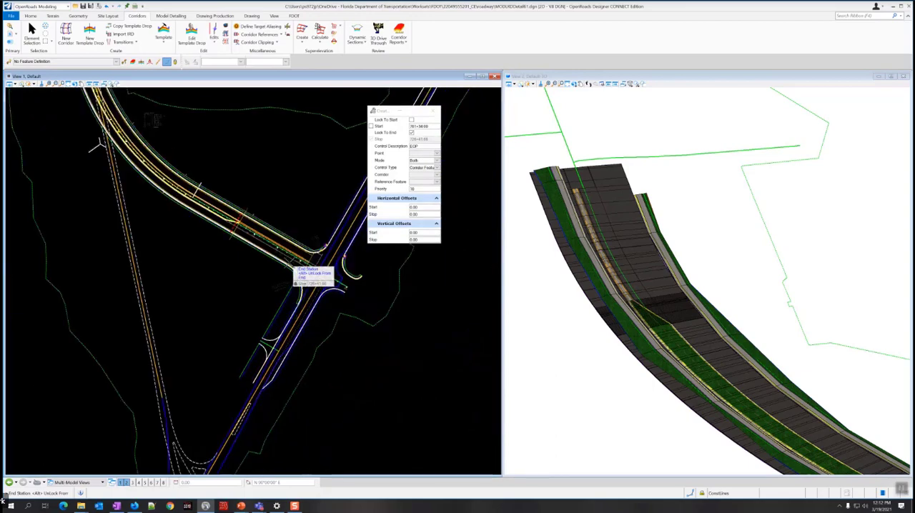
pyautogui.scroll(-4, 289, 262)
pyautogui.scroll(8, 246, 210)
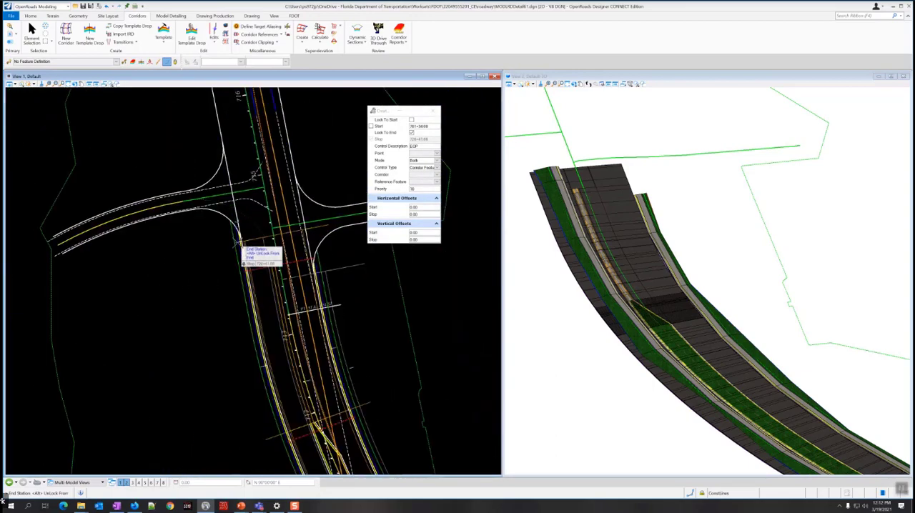
pyautogui.scroll(2, 240, 243)
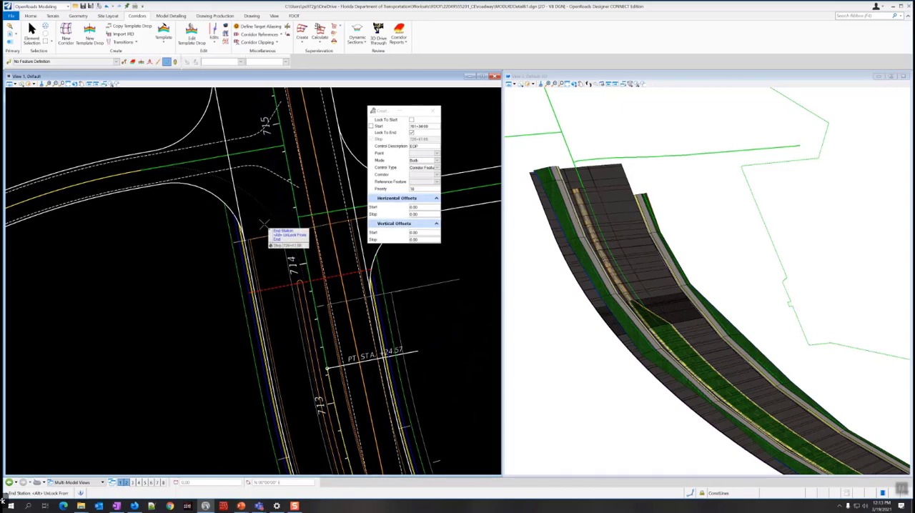
pyautogui.click(264, 224)
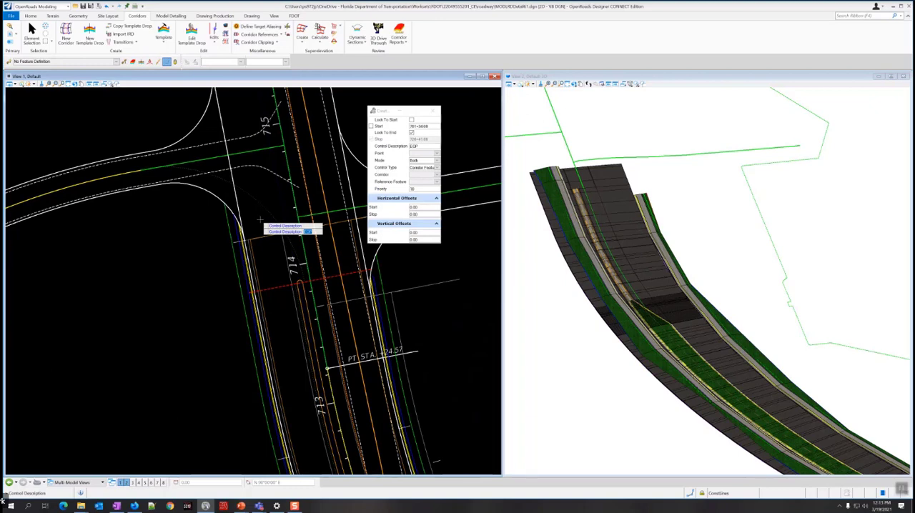
pyautogui.click(262, 221)
# Choose LT_PVT_EOP_OUT as the controlled point by picking the left curb's pavement-side edge in the 3D model.
pyautogui.scroll(-5, 261, 228)
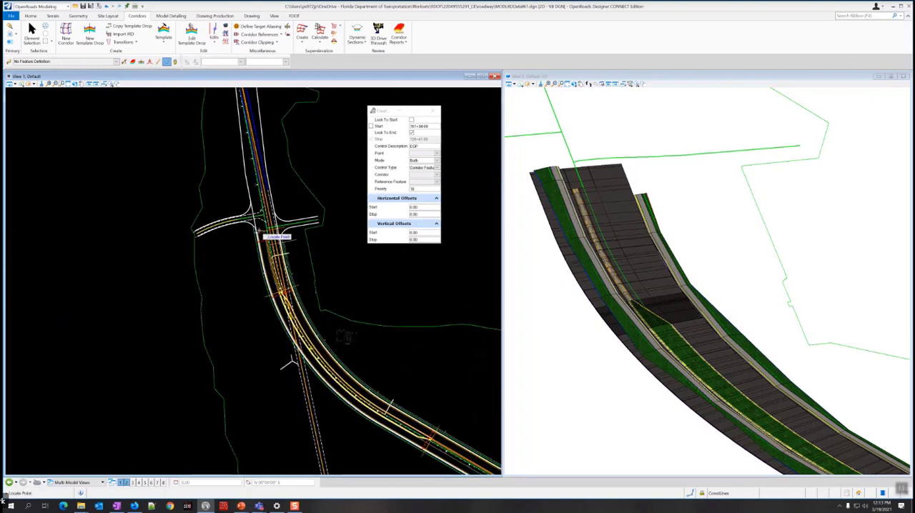
pyautogui.scroll(-3, 581, 249)
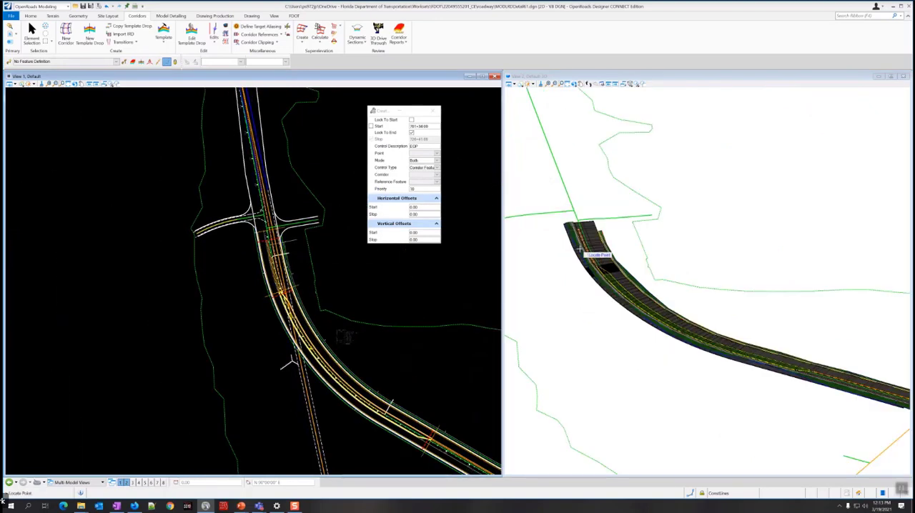
pyautogui.scroll(-2, 580, 249)
pyautogui.scroll(5, 785, 341)
pyautogui.scroll(3, 725, 323)
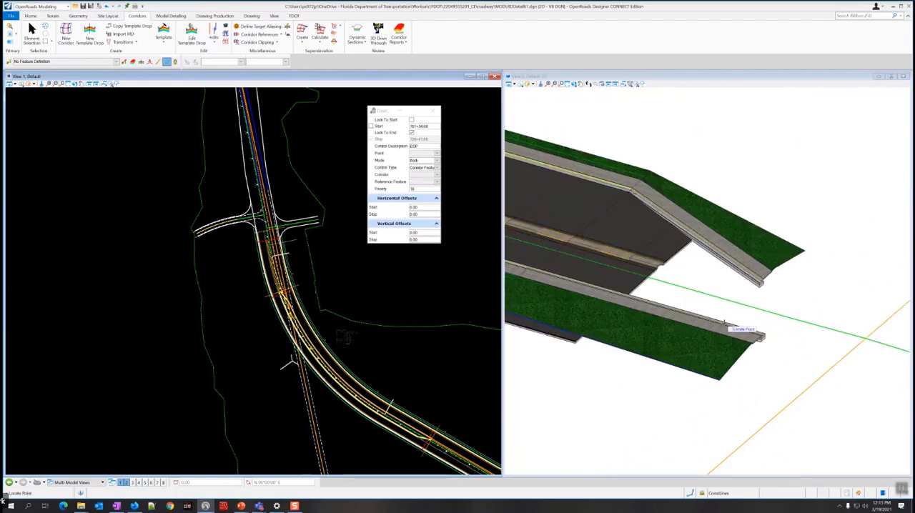
pyautogui.scroll(3, 725, 323)
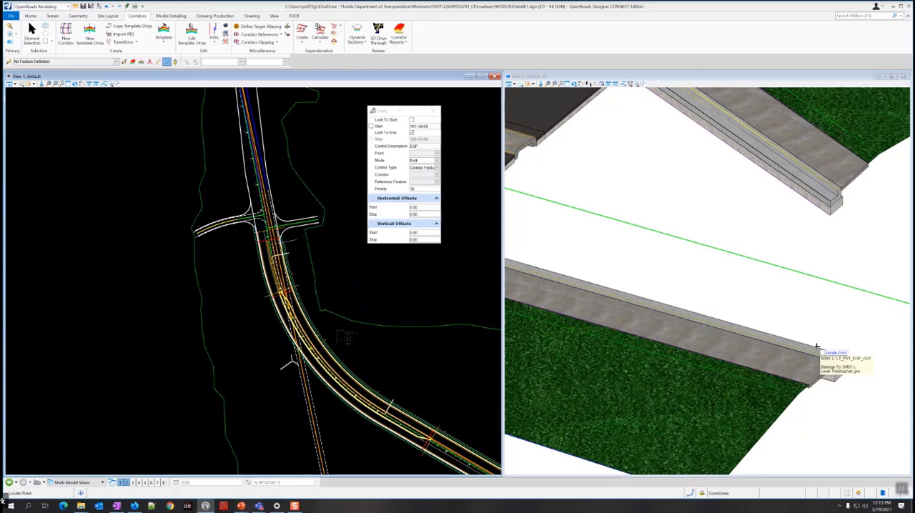
pyautogui.click(817, 347)
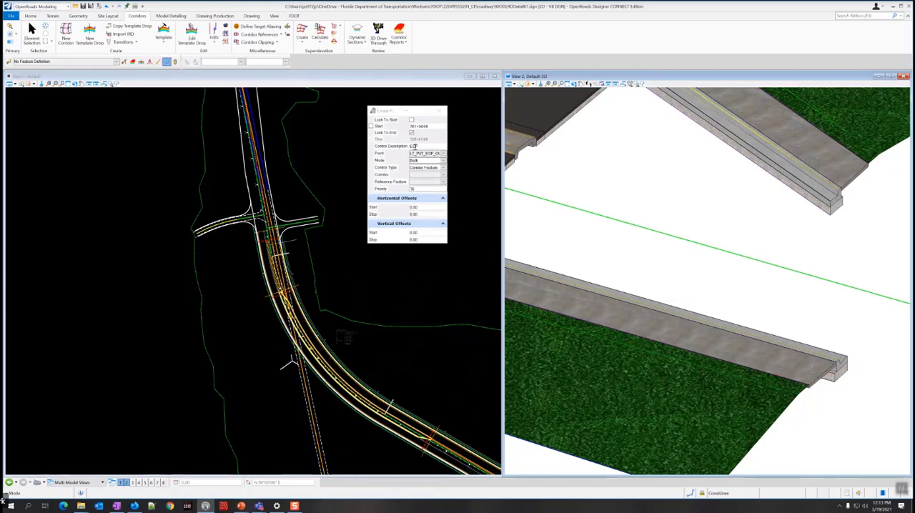
# Accept mode Both and control type Corridor Feature, and choose the SR61 mainline corridor as the reference.
pyautogui.click(341, 266)
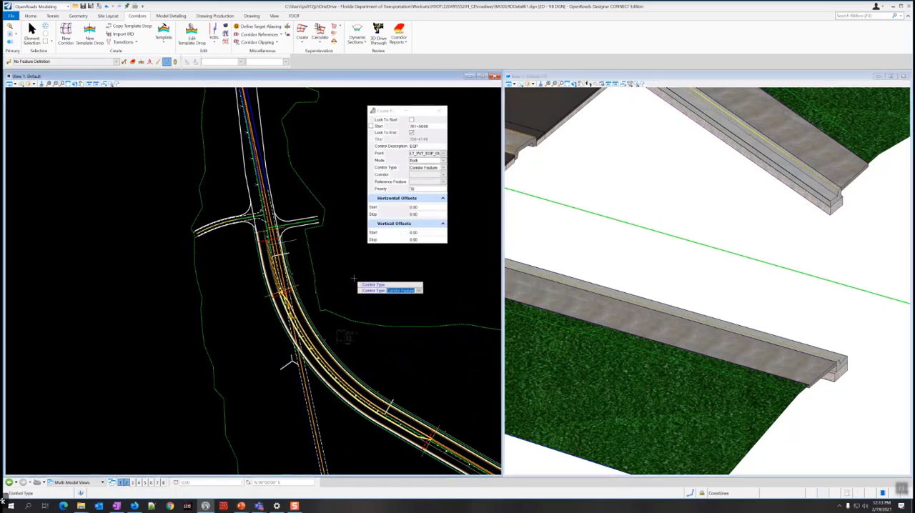
pyautogui.click(356, 276)
pyautogui.scroll(-2, 356, 276)
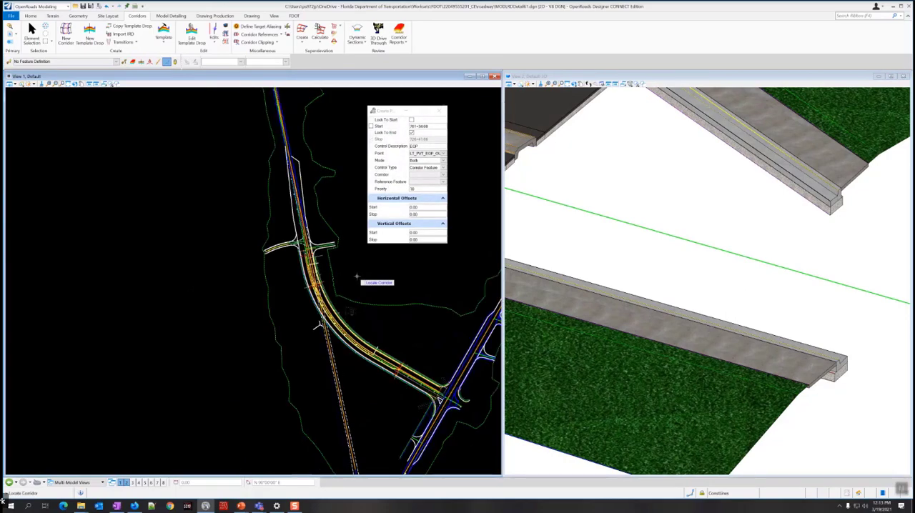
pyautogui.scroll(3, 440, 409)
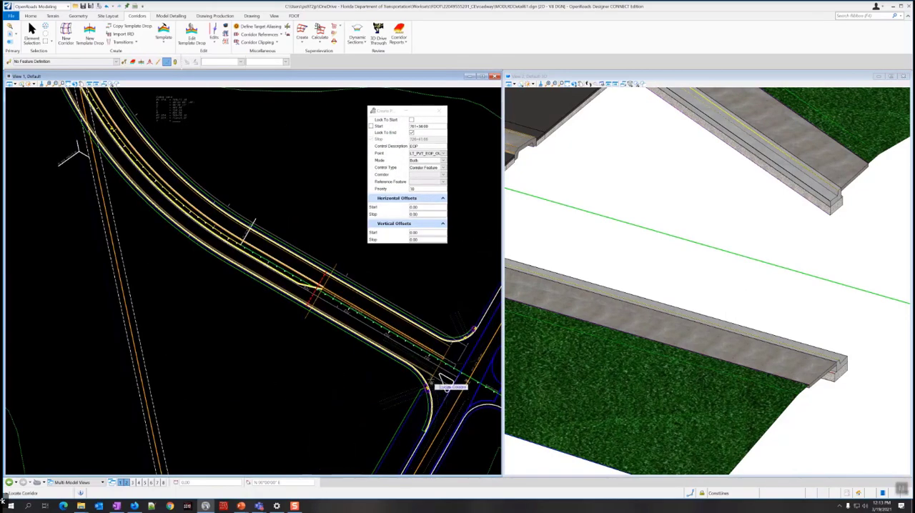
pyautogui.scroll(2, 449, 363)
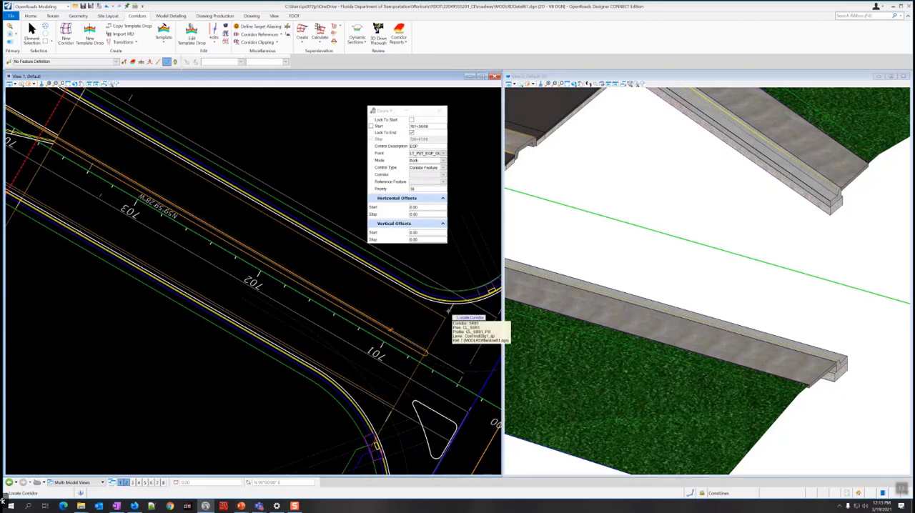
pyautogui.click(449, 309)
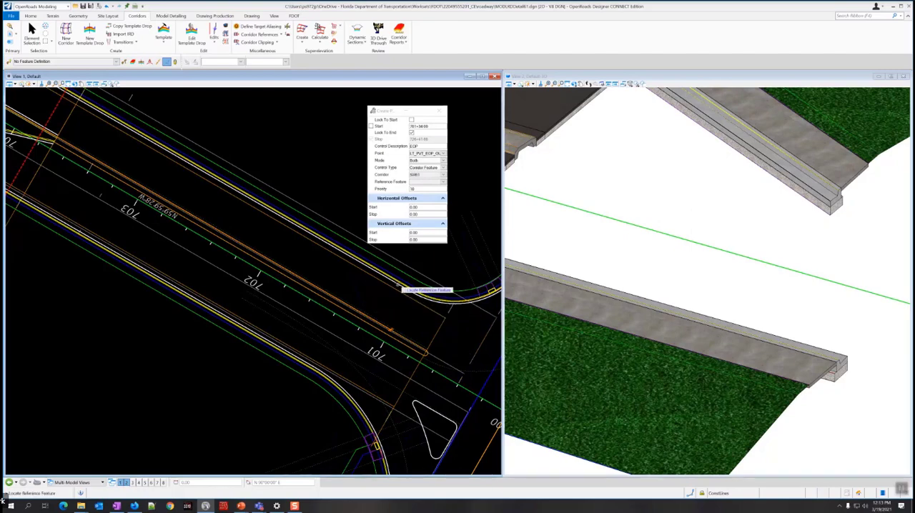
# Choose LT_PVT_EOP_OUT as the reference feature by picking the mainline pavement's left outer edge in the 3D model.
pyautogui.scroll(-2, 495, 270)
pyautogui.scroll(-7, 603, 271)
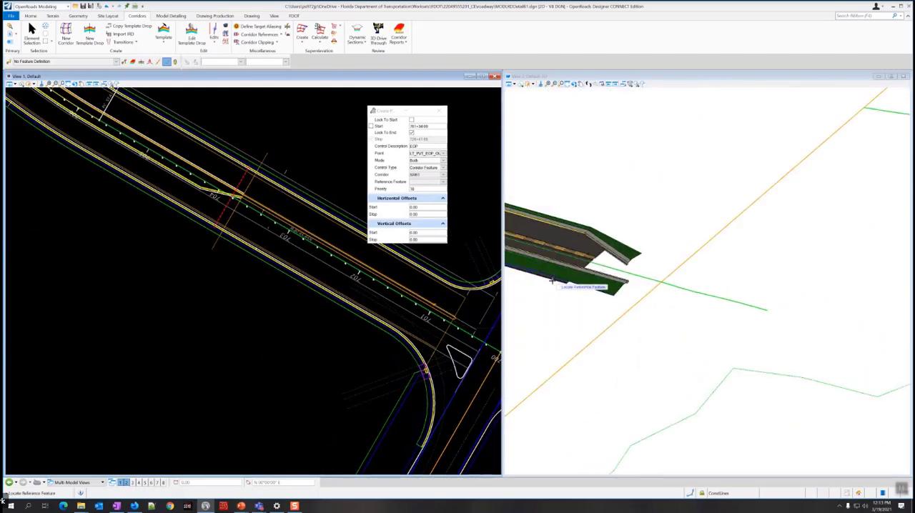
pyautogui.scroll(5, 558, 280)
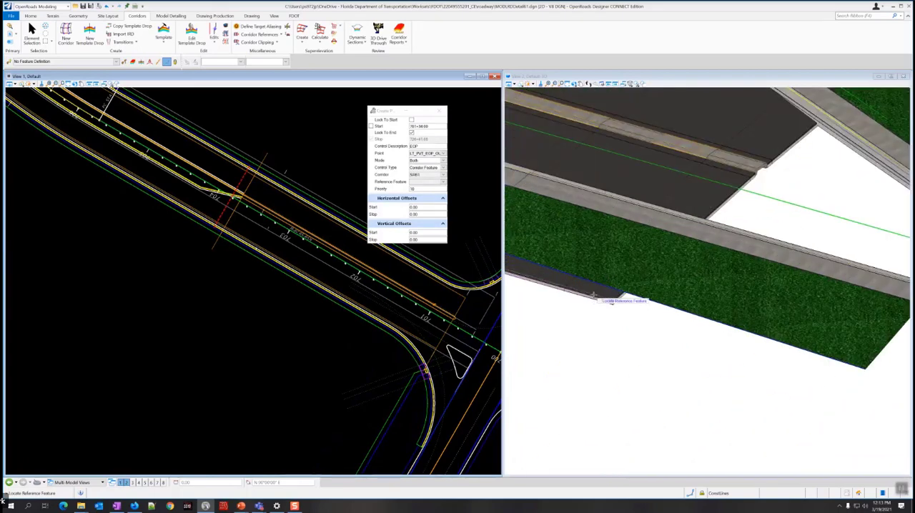
pyautogui.scroll(3, 609, 292)
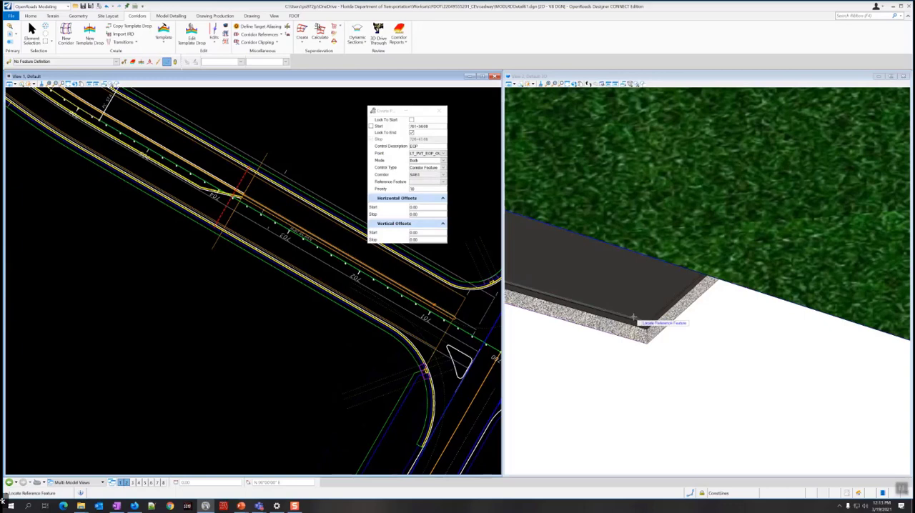
pyautogui.scroll(3, 633, 323)
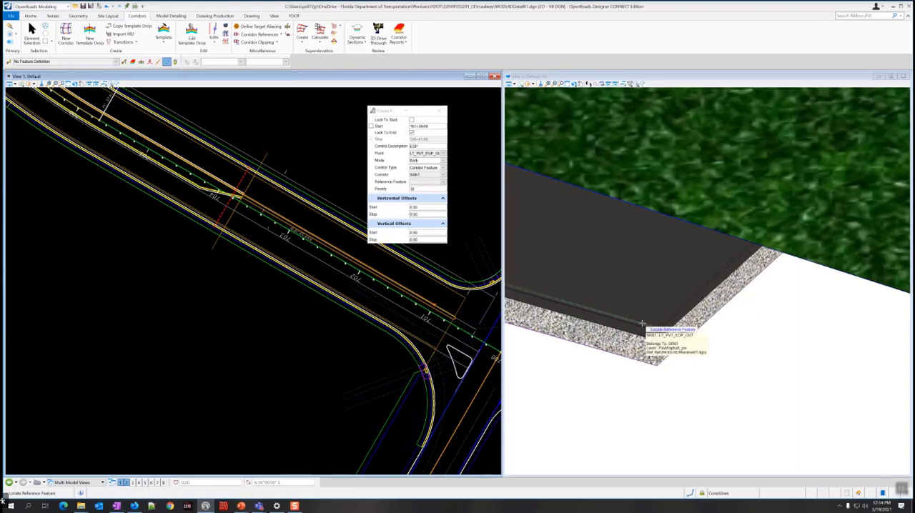
pyautogui.click(643, 323)
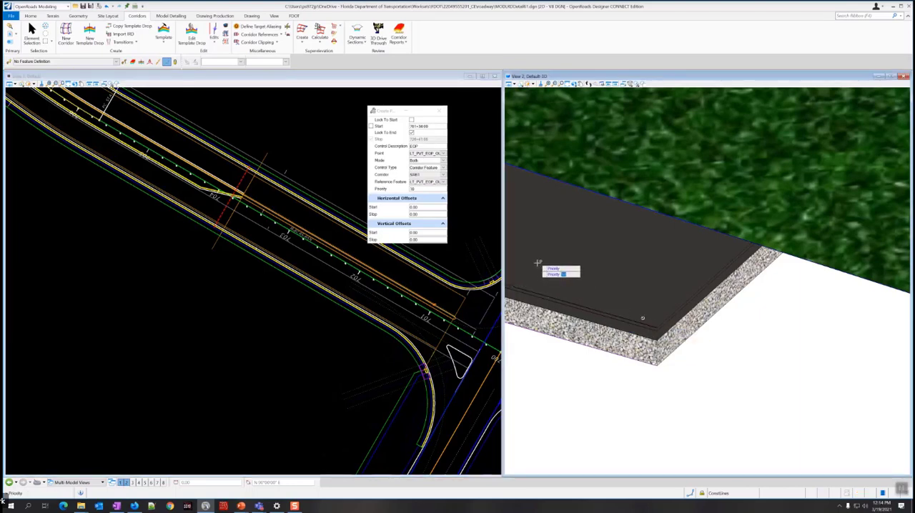
# Accept the left control's priority of 10 and horizontal and vertical offsets of 0.00, and create the control.
pyautogui.moveTo(592, 233)
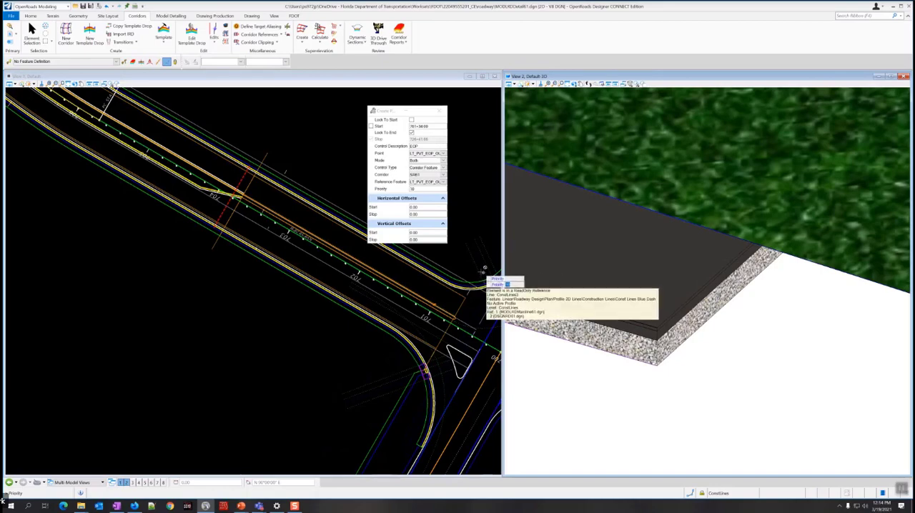
pyautogui.scroll(-4, 642, 285)
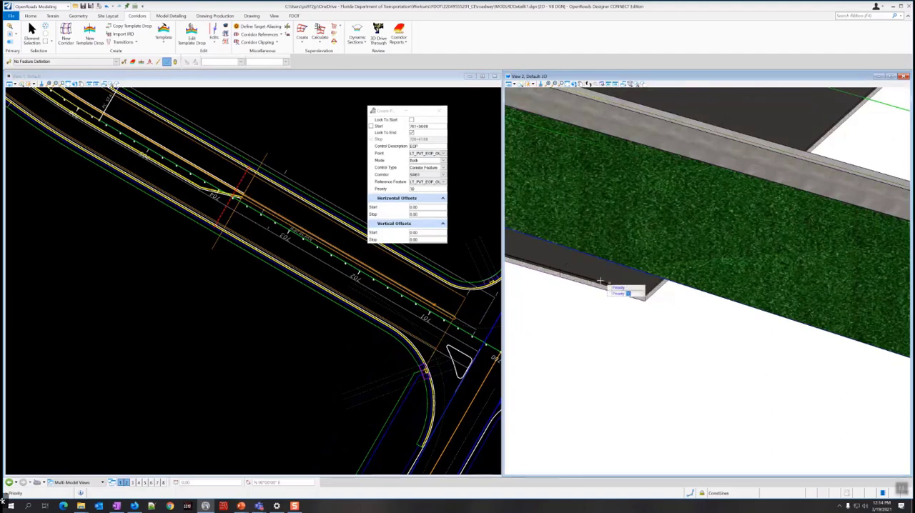
pyautogui.click(547, 300)
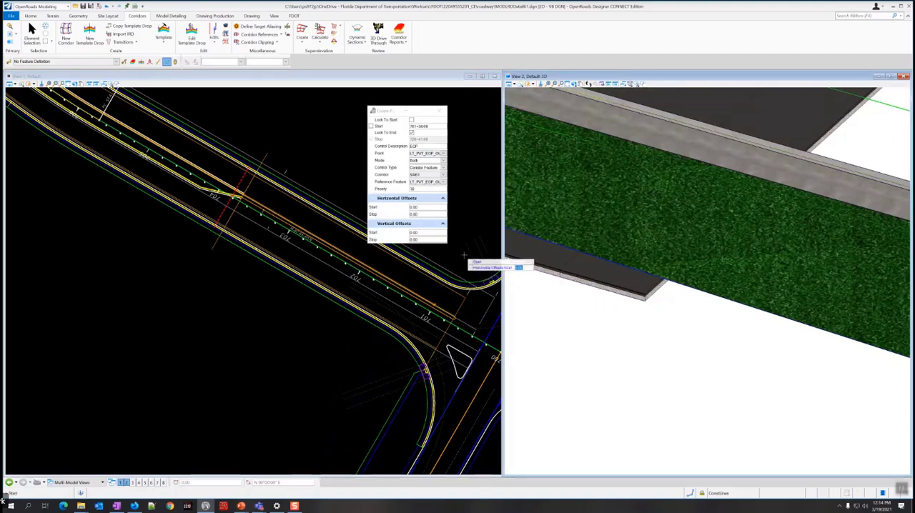
pyautogui.click(248, 294)
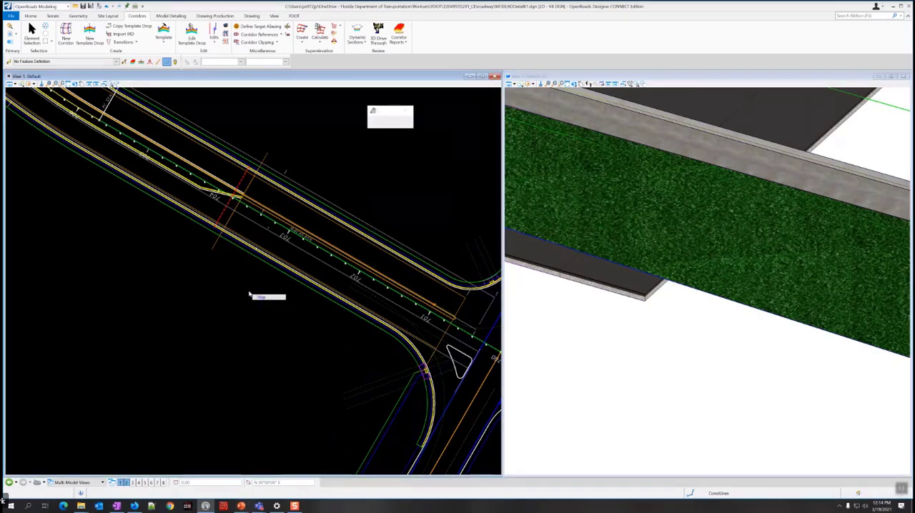
# Examine in the 3D model how the left-side curb and sidewalk follow the mainline pavement edge.
pyautogui.scroll(-7, 651, 282)
pyautogui.scroll(4, 613, 273)
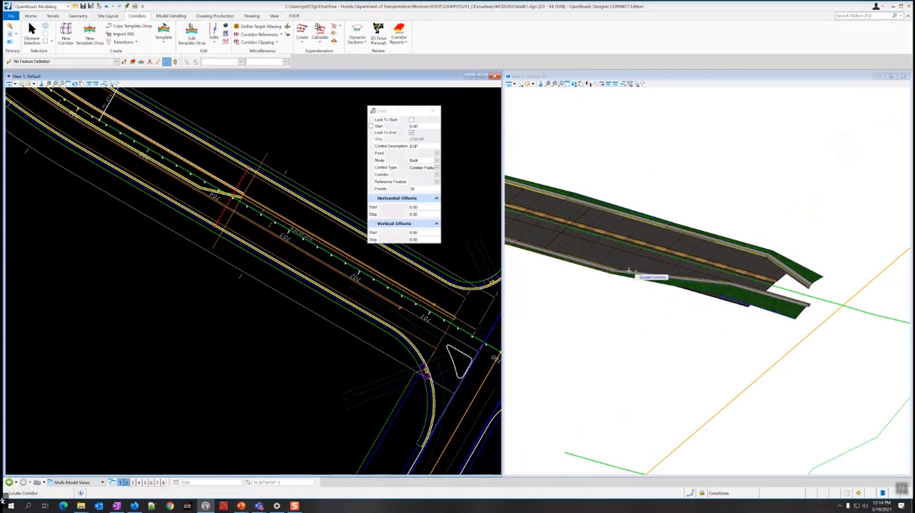
pyautogui.scroll(-4, 680, 311)
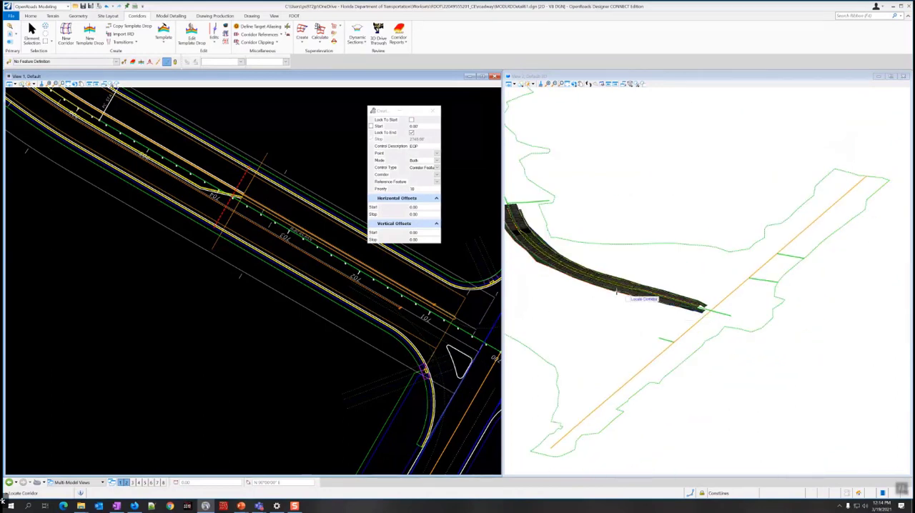
pyautogui.scroll(5, 541, 263)
pyautogui.scroll(-5, 600, 315)
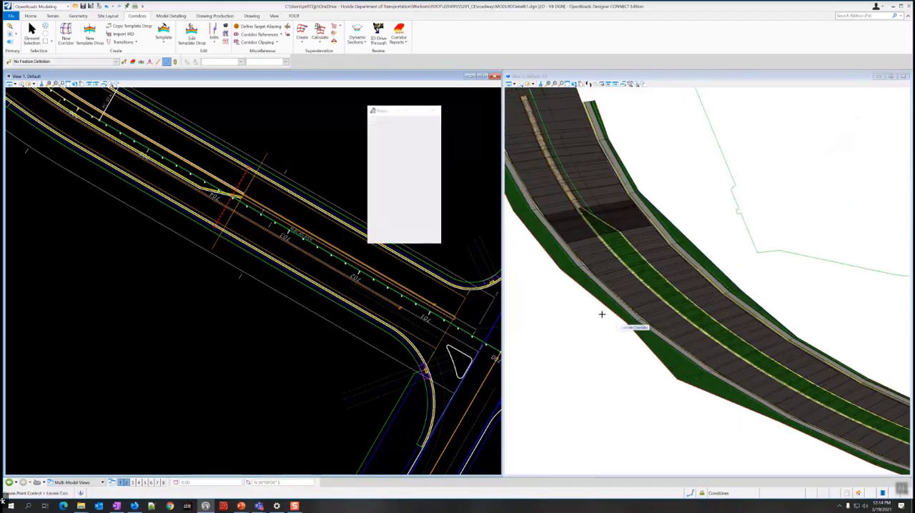
pyautogui.scroll(6, 577, 307)
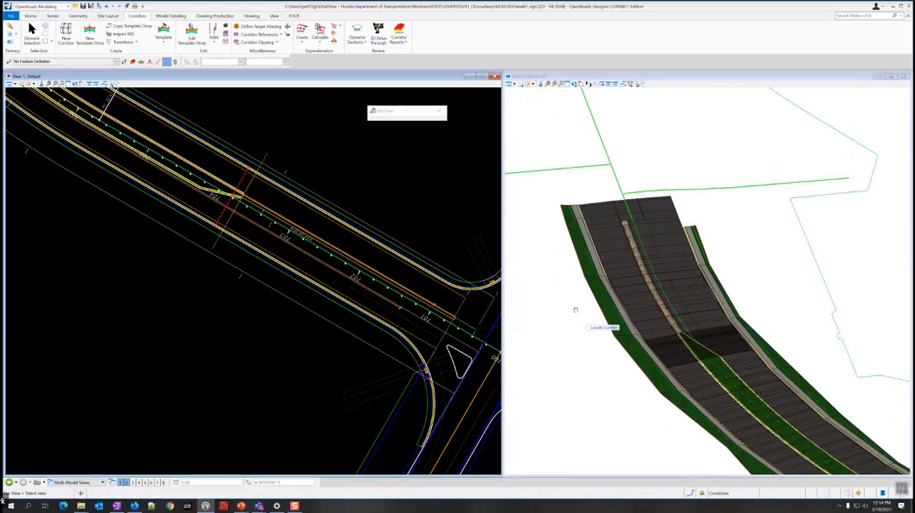
# Check the curb and sidewalk edges close up in the 3D model, and end the point control creation.
pyautogui.scroll(3, 673, 305)
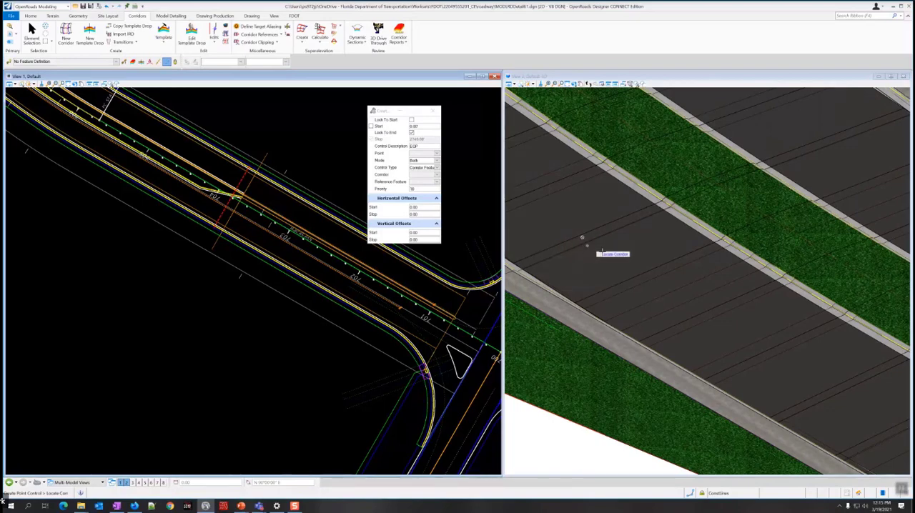
pyautogui.scroll(-5, 653, 265)
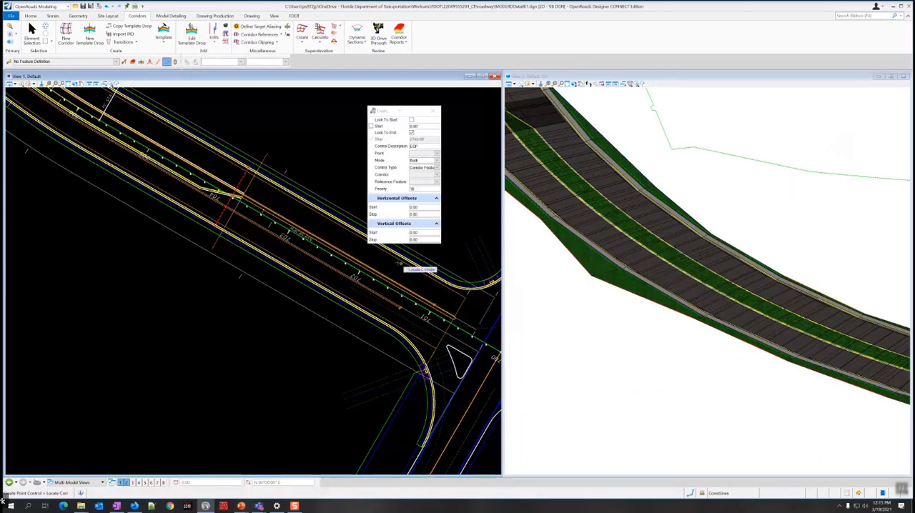
pyautogui.press('Escape')
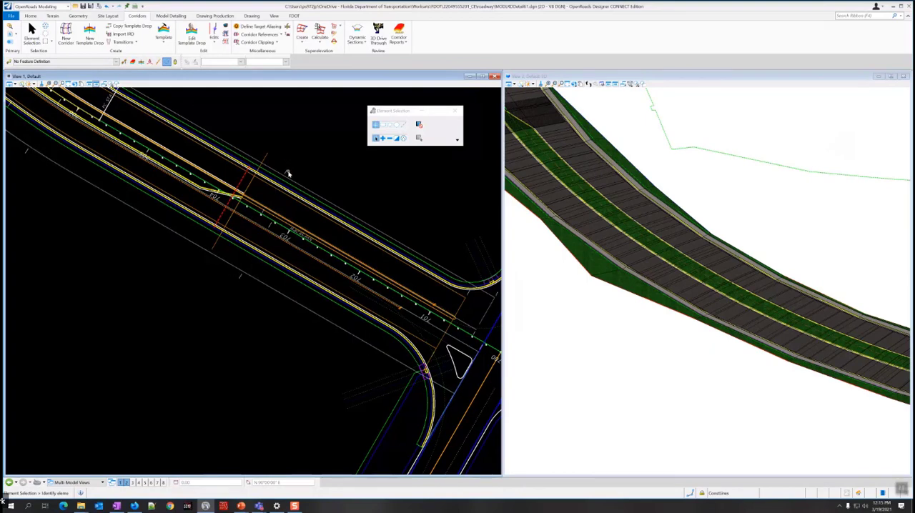
# List the design file's corridors under the 1 PRELIM feature definition in the project explorer's OpenRoads model.
pyautogui.moveTo(285, 173)
pyautogui.click(10, 29)
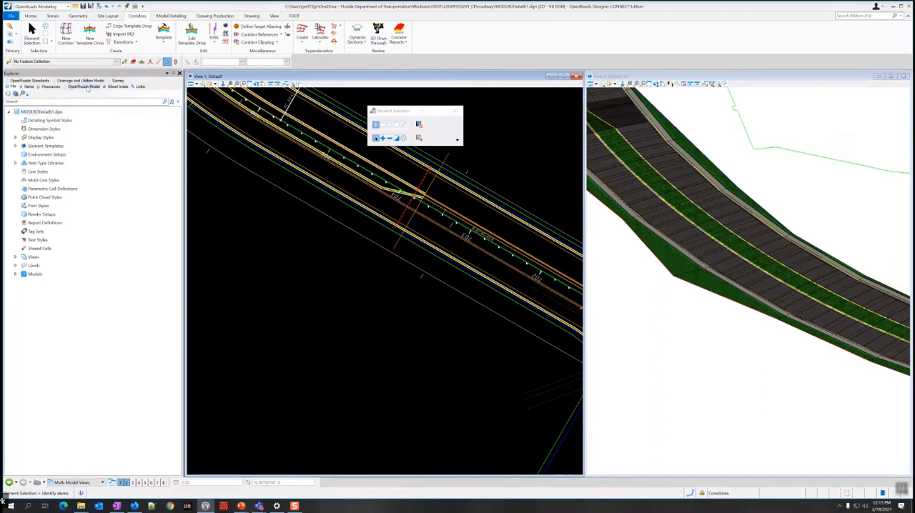
pyautogui.press('ctrl')
pyautogui.press('ctrl')
pyautogui.click(86, 86)
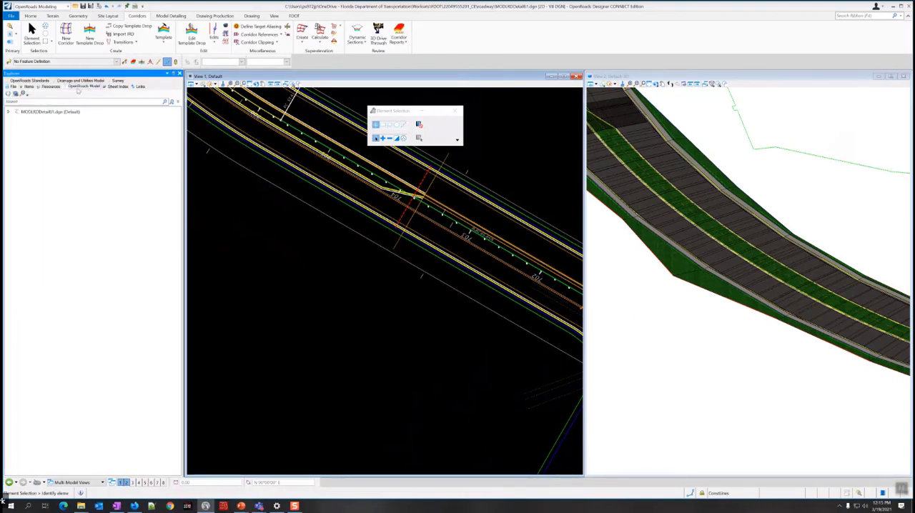
pyautogui.click(8, 114)
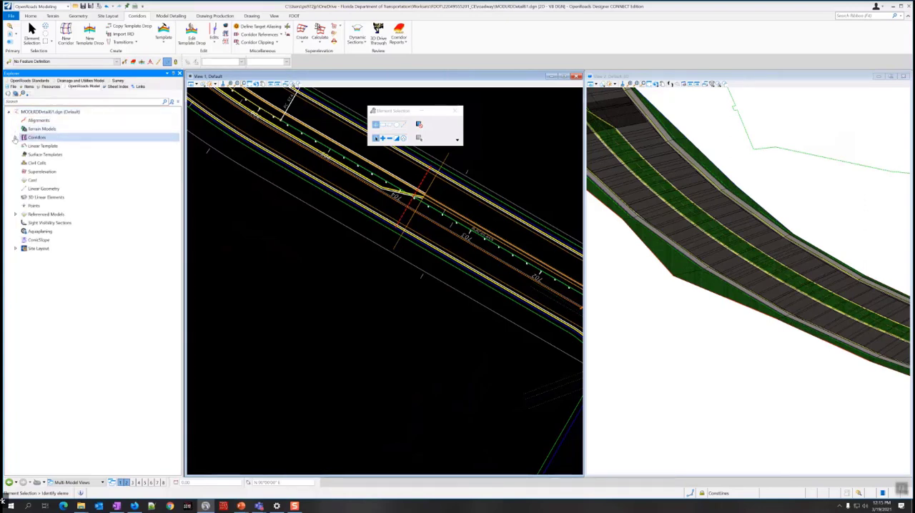
pyautogui.click(15, 137)
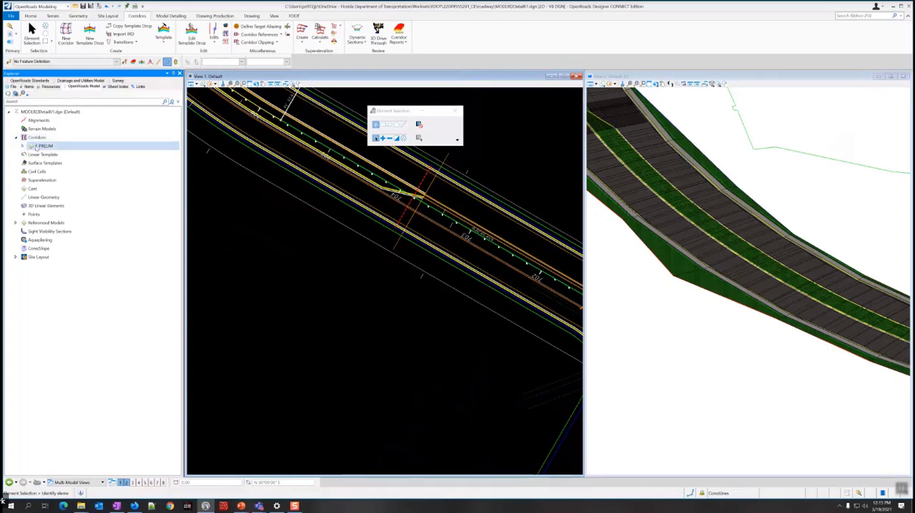
pyautogui.click(45, 145)
pyautogui.click(22, 146)
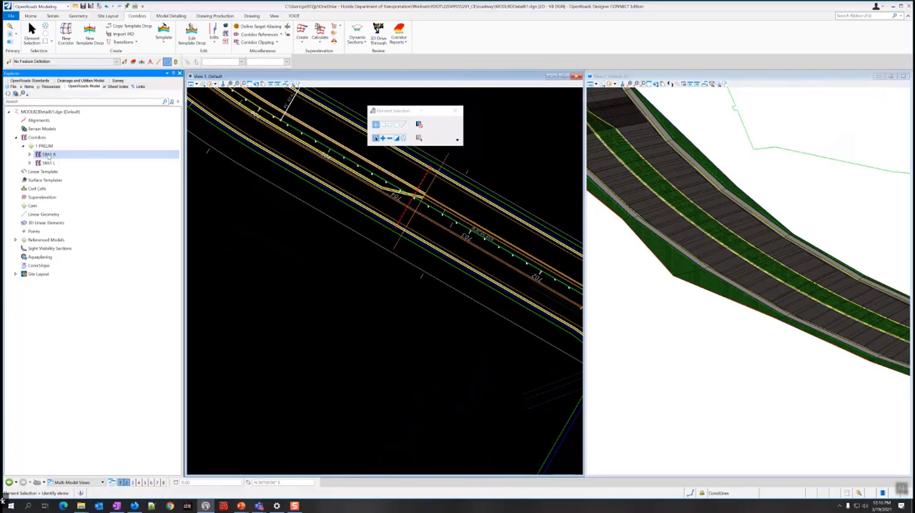
pyautogui.click(49, 156)
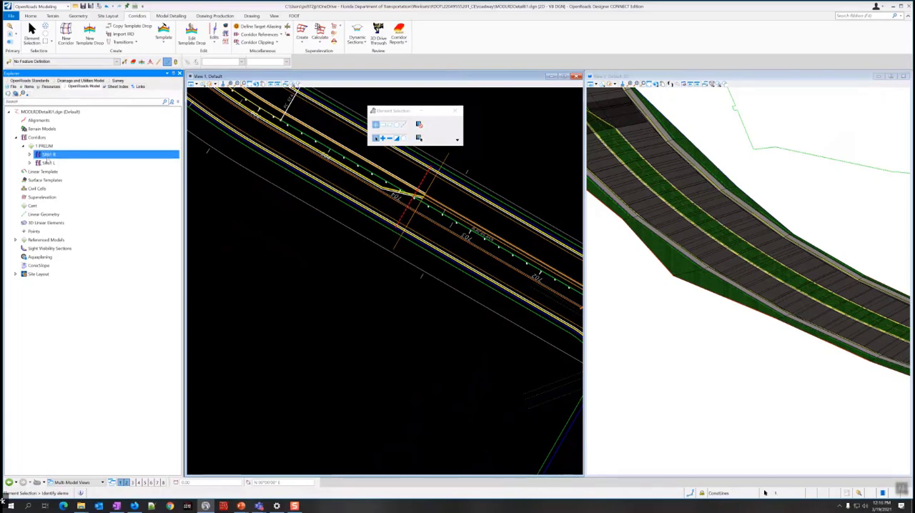
pyautogui.keyDown('ctrl'); pyautogui.click(49, 164); pyautogui.keyUp('ctrl')
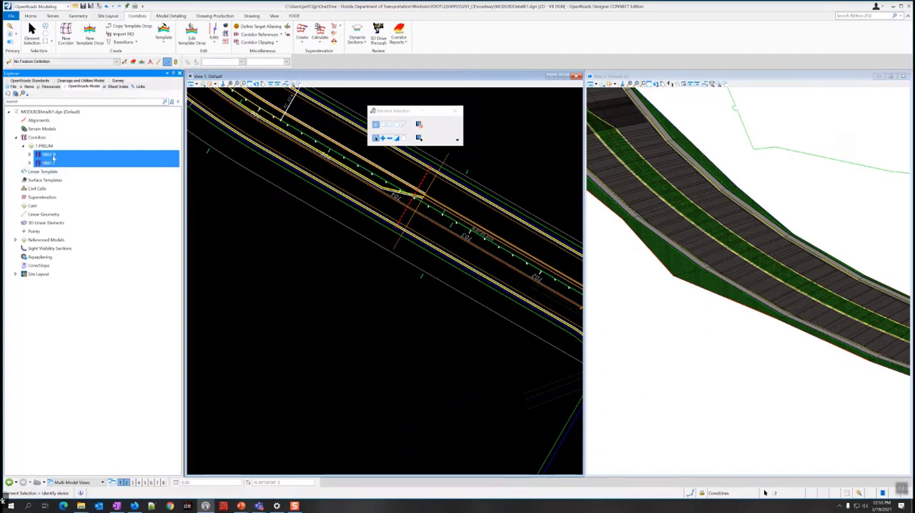
pyautogui.rightClick(48, 155)
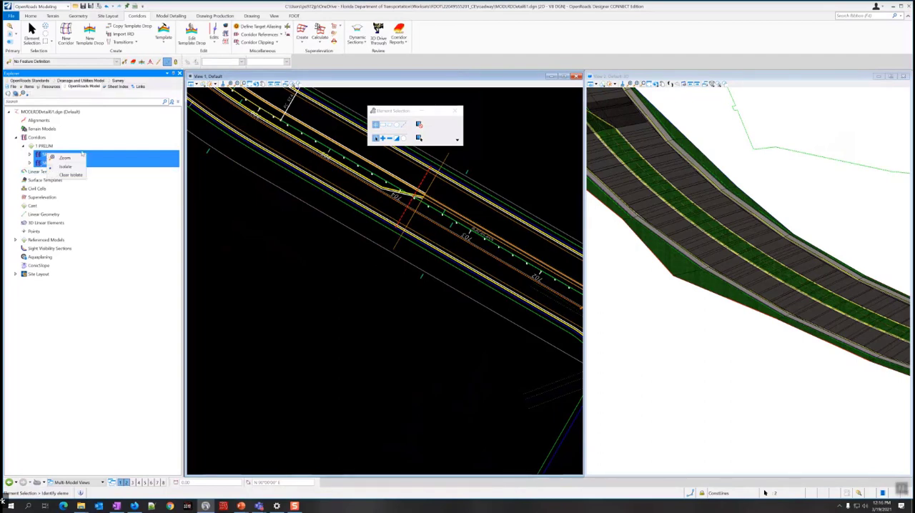
pyautogui.click(53, 147)
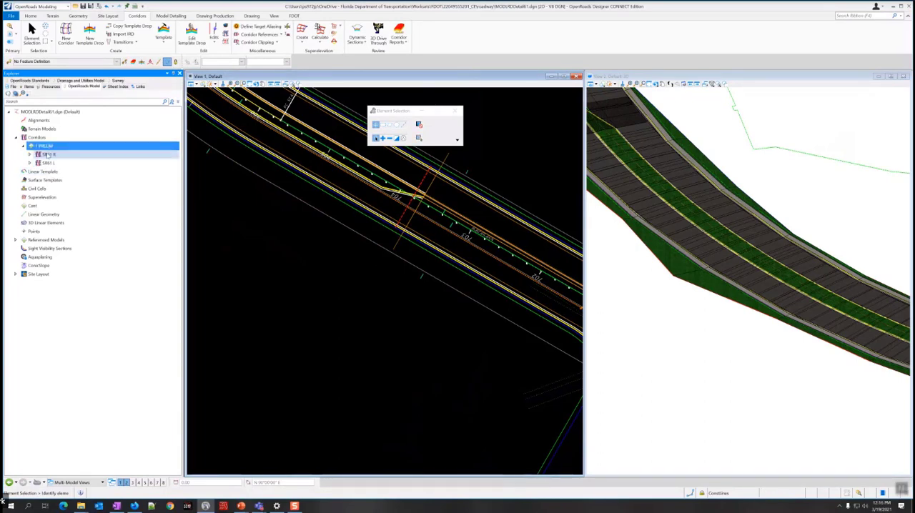
# Change the feature definition of both the SR61 R and SR61 L corridors to 3 FINAL in their properties.
pyautogui.click(48, 154)
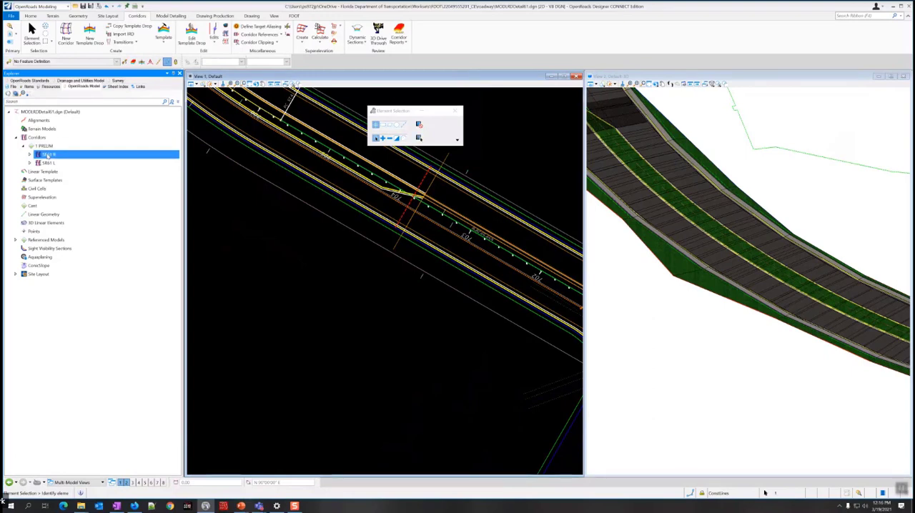
pyautogui.rightClick(48, 155)
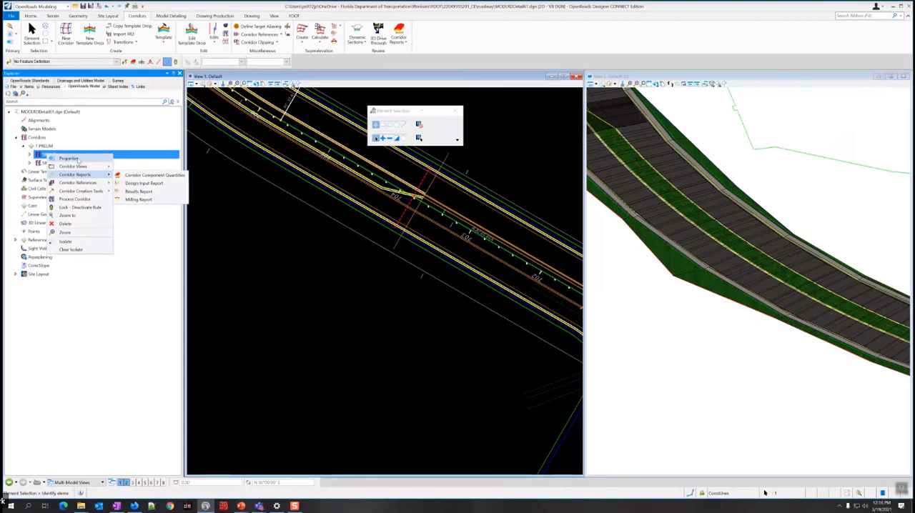
pyautogui.click(69, 158)
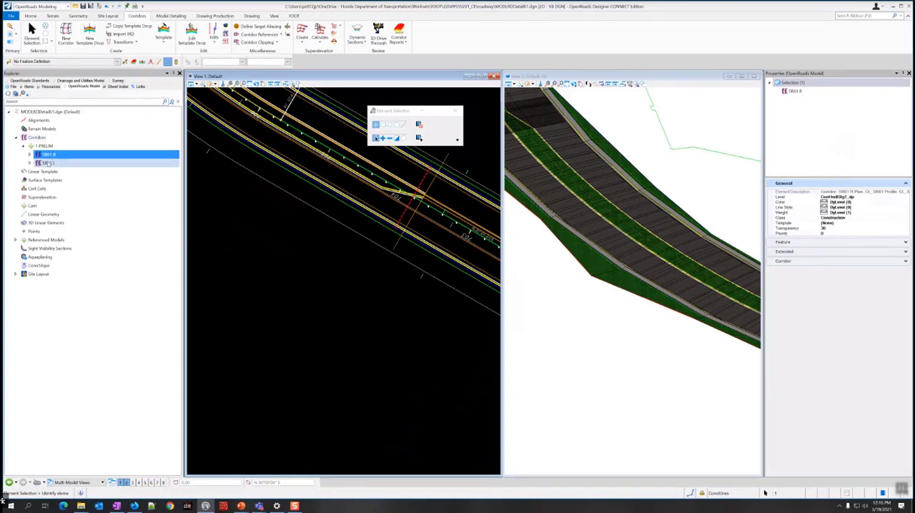
pyautogui.keyDown('ctrl'); pyautogui.click(49, 164); pyautogui.keyUp('ctrl')
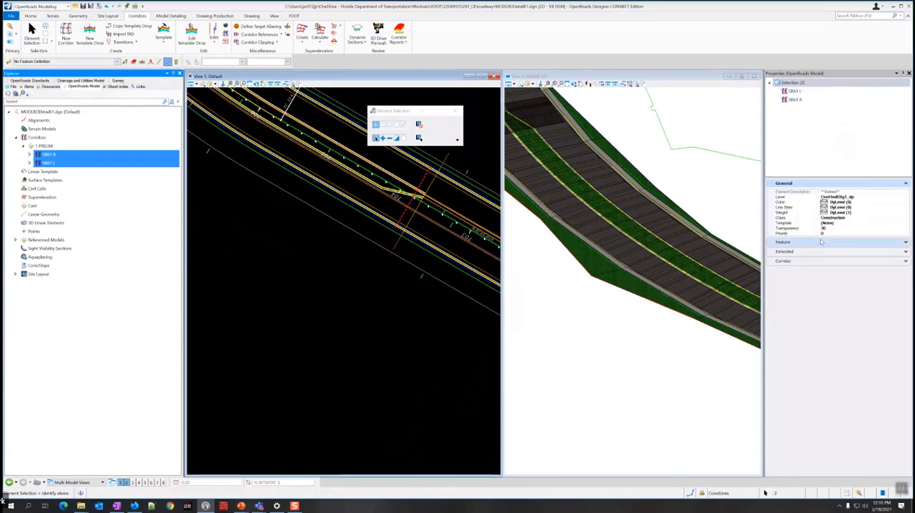
pyautogui.click(906, 244)
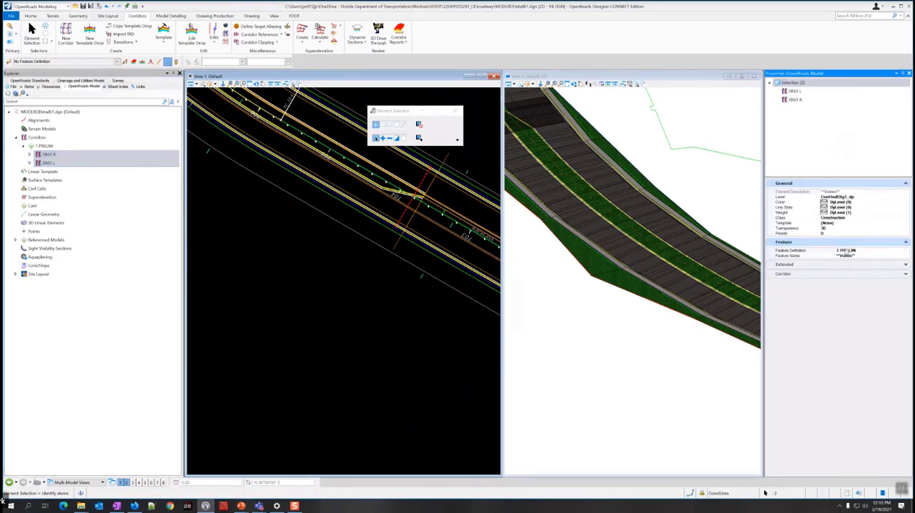
pyautogui.click(872, 250)
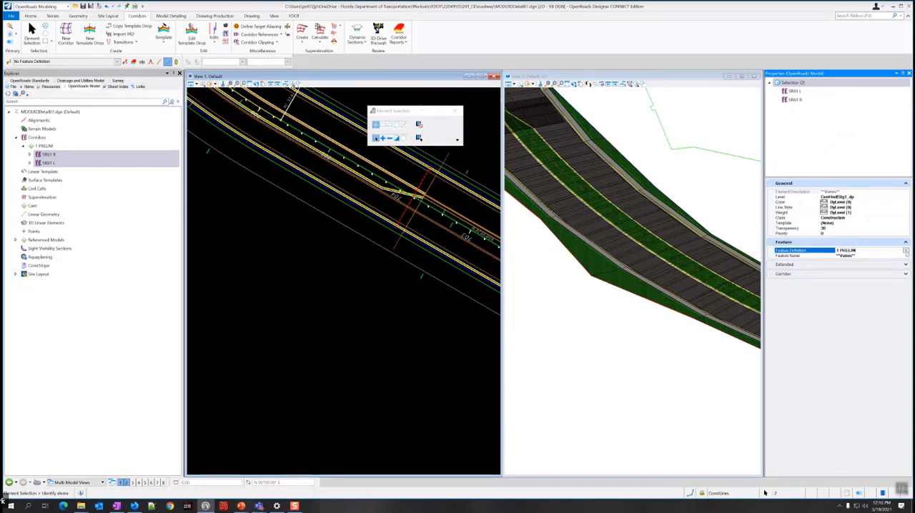
pyautogui.click(905, 251)
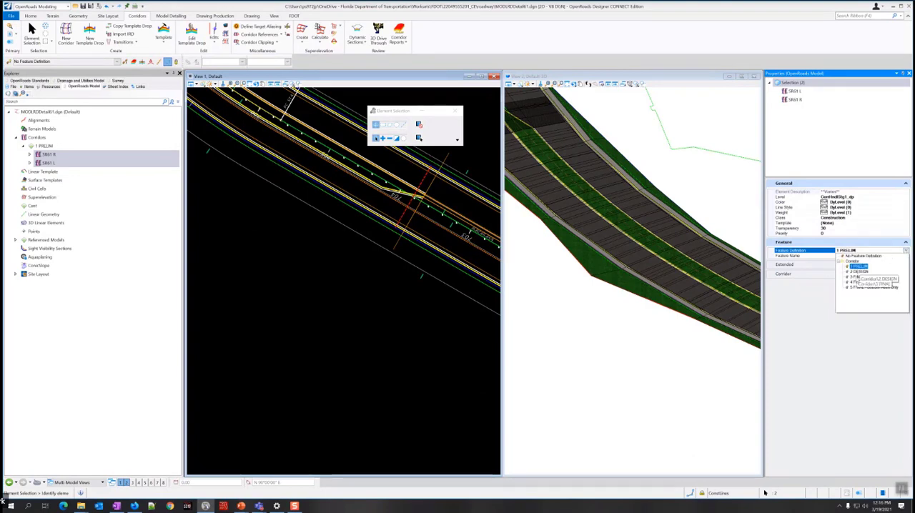
pyautogui.click(857, 277)
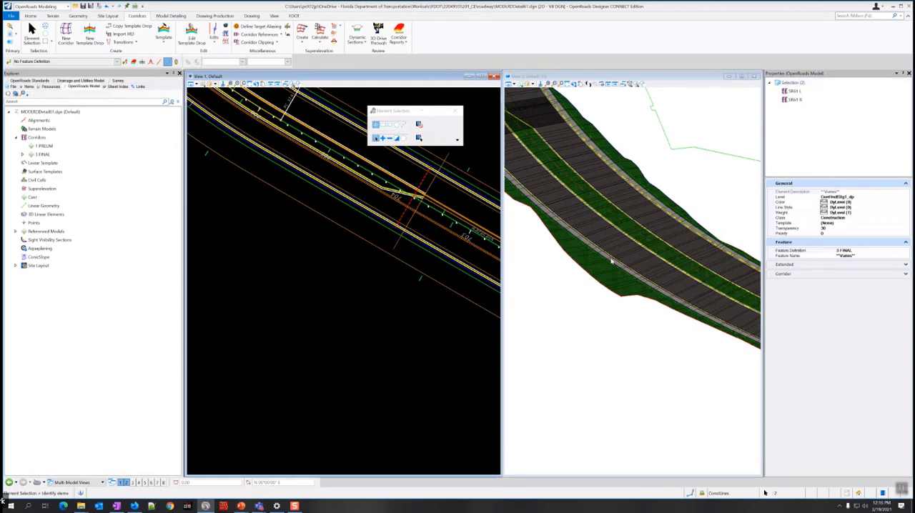
# Examine the curb, sidewalk and side slopes on both sides along the SR61 corridors in the 3D model.
pyautogui.scroll(-6, 612, 261)
pyautogui.scroll(8, 734, 303)
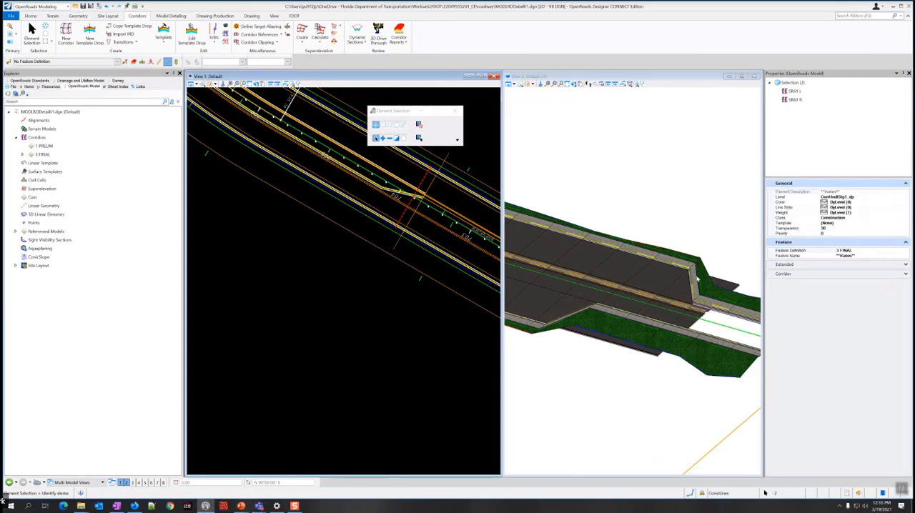
pyautogui.scroll(-7, 597, 316)
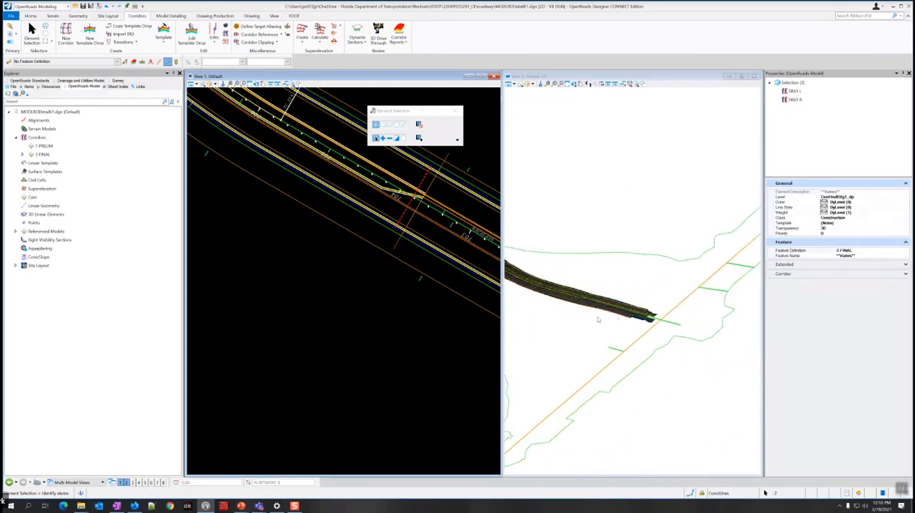
pyautogui.scroll(5, 604, 317)
pyautogui.scroll(-2, 633, 317)
pyautogui.scroll(-2, 636, 317)
pyautogui.scroll(2, 619, 314)
pyautogui.moveTo(619, 314); pyautogui.dragTo(685, 365, button='middle')
pyautogui.moveTo(586, 335); pyautogui.dragTo(669, 374, button='middle')
pyautogui.scroll(6, 549, 315)
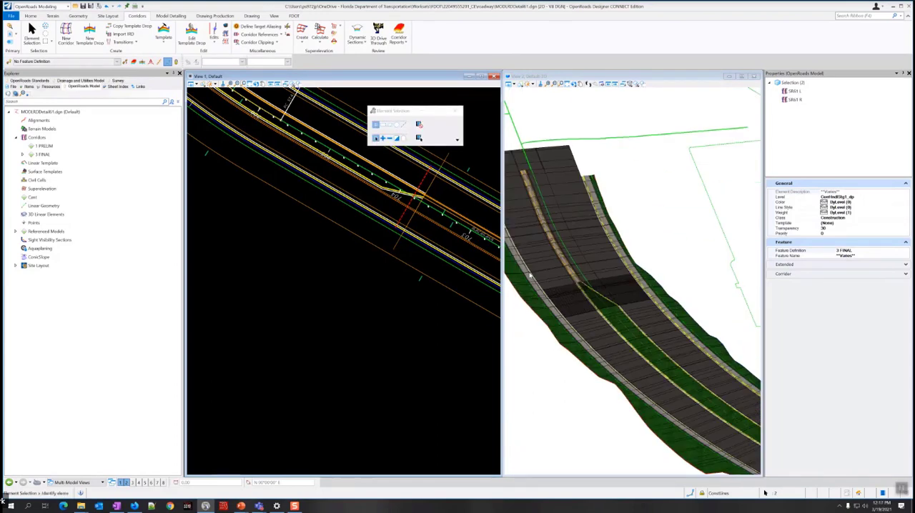
pyautogui.moveTo(528, 329); pyautogui.dragTo(529, 225, button='middle')
pyautogui.moveTo(696, 397); pyautogui.dragTo(535, 284, button='middle')
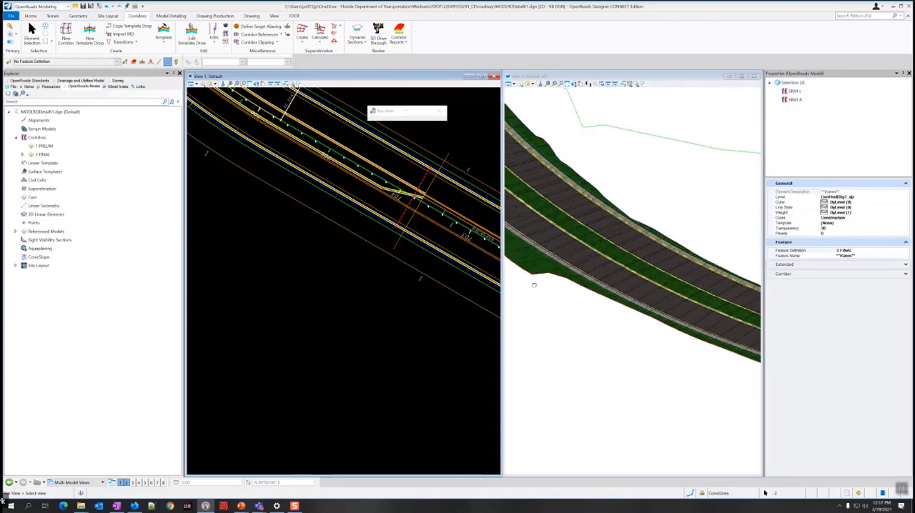
pyautogui.moveTo(726, 378); pyautogui.dragTo(568, 313, button='middle')
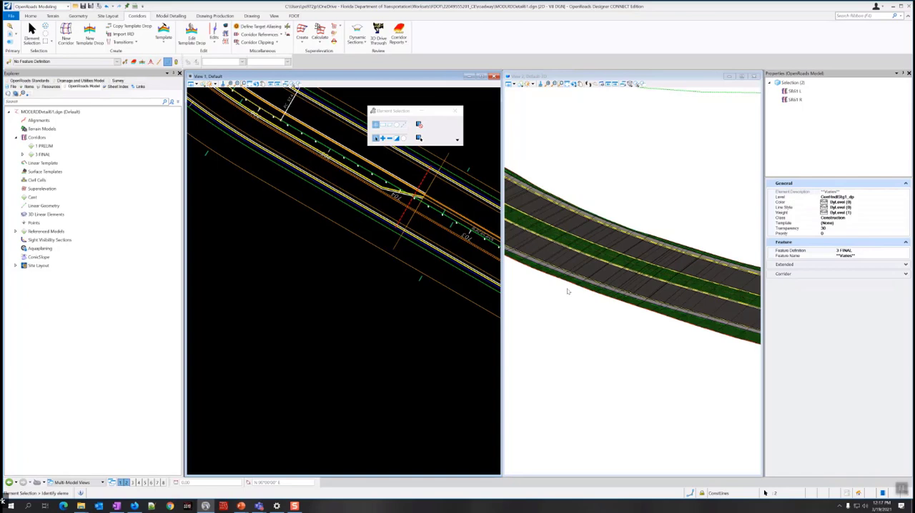
# Examine the 3D model from its intersection end, past the median nose, back to the far end of SR61.
pyautogui.scroll(-4, 639, 219)
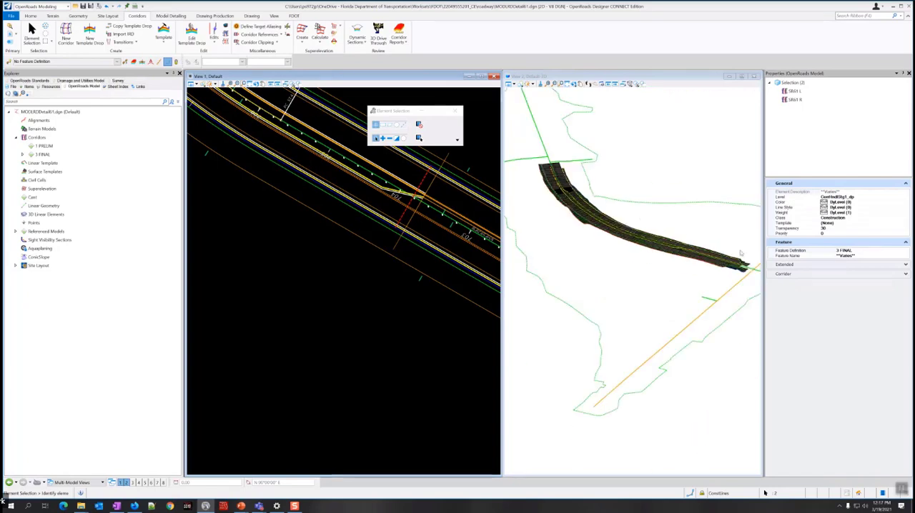
pyautogui.scroll(3, 742, 258)
pyautogui.scroll(2, 739, 258)
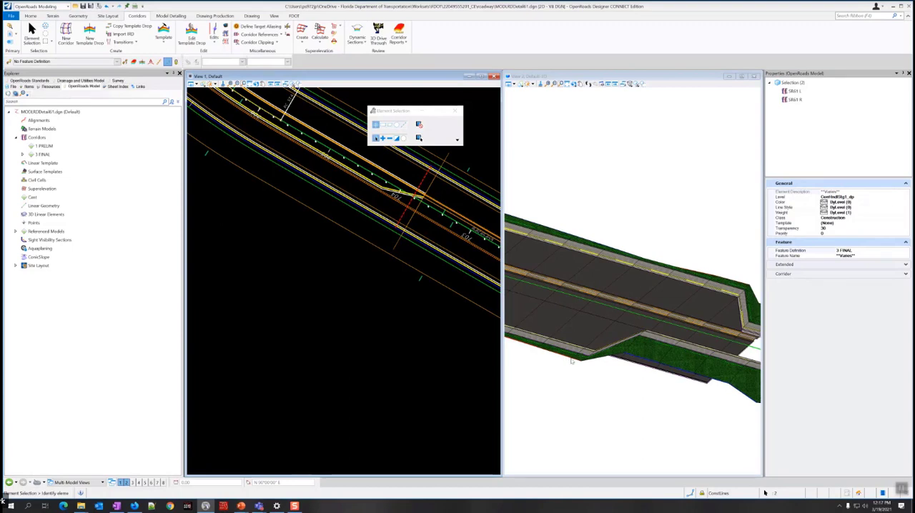
pyautogui.moveTo(559, 367); pyautogui.dragTo(683, 384, button='middle')
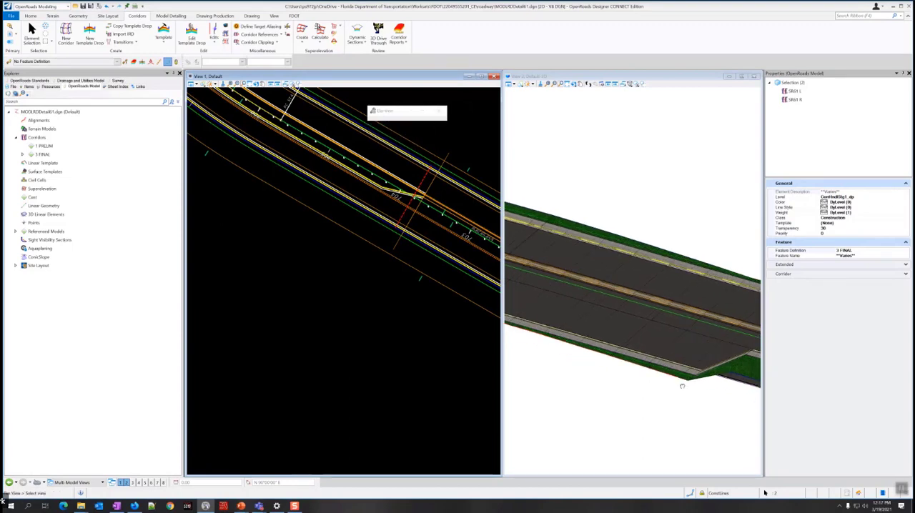
pyautogui.scroll(-4, 674, 389)
pyautogui.scroll(2, 559, 358)
pyautogui.scroll(2, 559, 358)
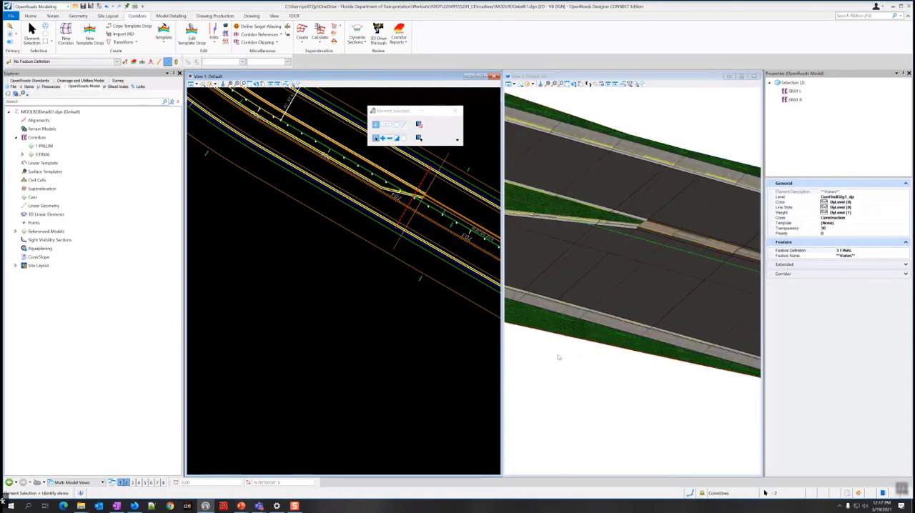
pyautogui.scroll(-2, 559, 358)
pyautogui.moveTo(531, 356); pyautogui.dragTo(664, 392, button='middle')
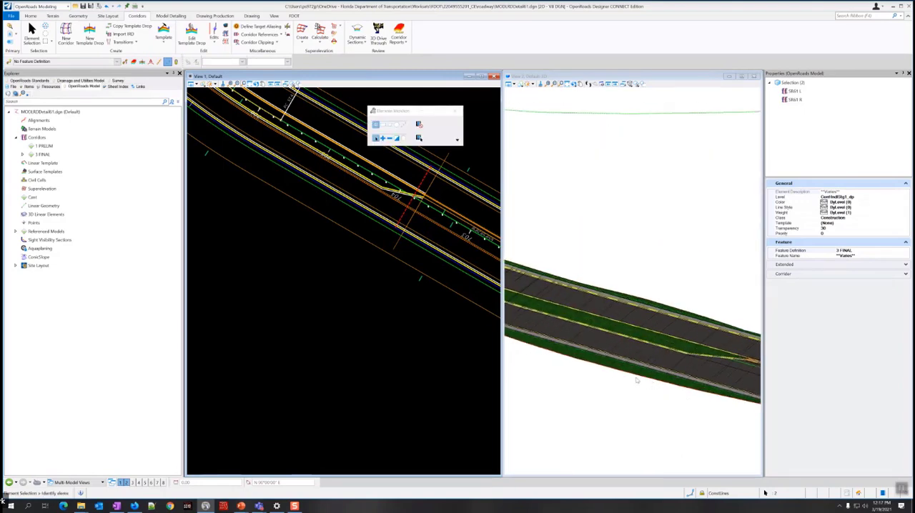
pyautogui.moveTo(532, 350); pyautogui.dragTo(650, 374, button='middle')
pyautogui.moveTo(549, 332); pyautogui.dragTo(719, 410, button='middle')
pyautogui.moveTo(553, 330); pyautogui.dragTo(685, 431, button='middle')
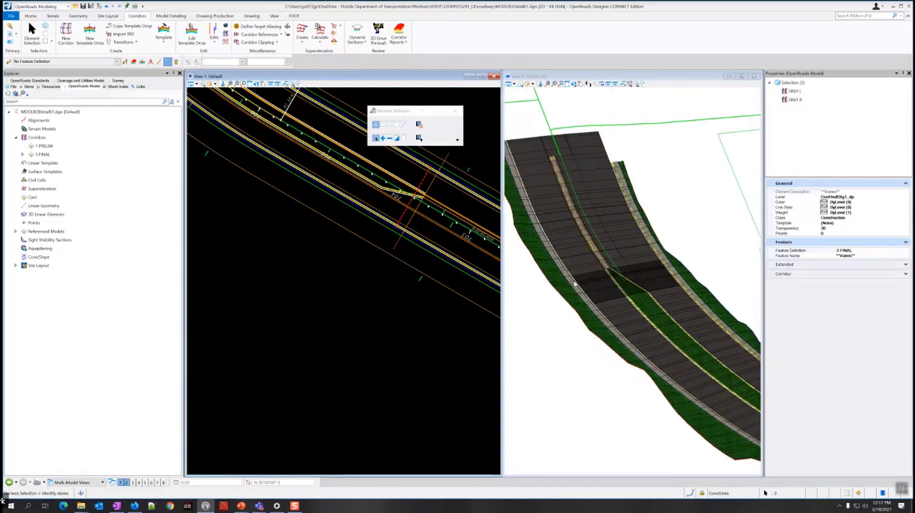
pyautogui.moveTo(534, 262); pyautogui.dragTo(565, 333, button='middle')
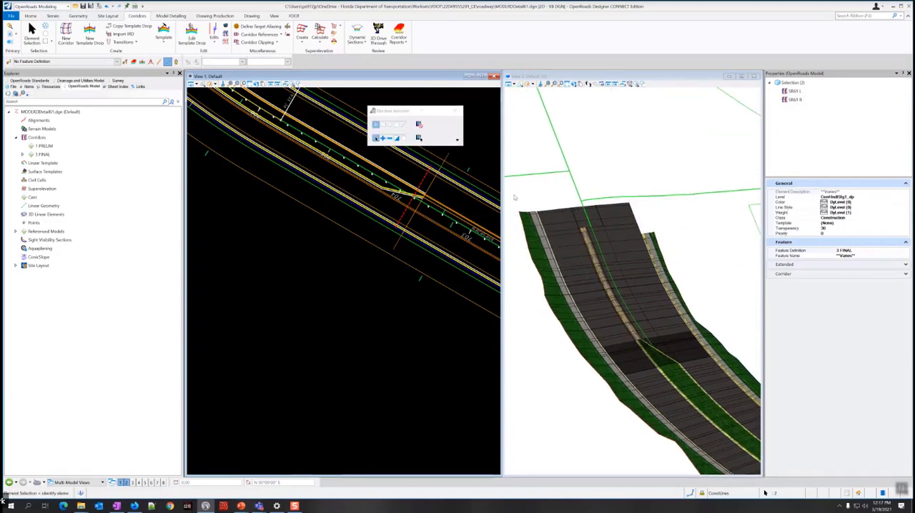
# Clear the corridor selection and view the whole project in plan and the SR61 model's intersection end in 3D.
pyautogui.click(413, 259)
pyautogui.scroll(-5, 414, 260)
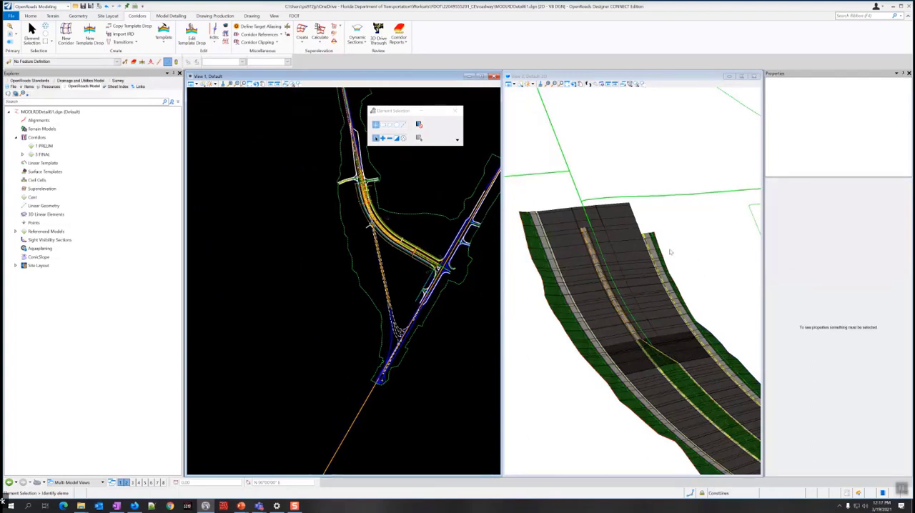
pyautogui.scroll(-5, 672, 254)
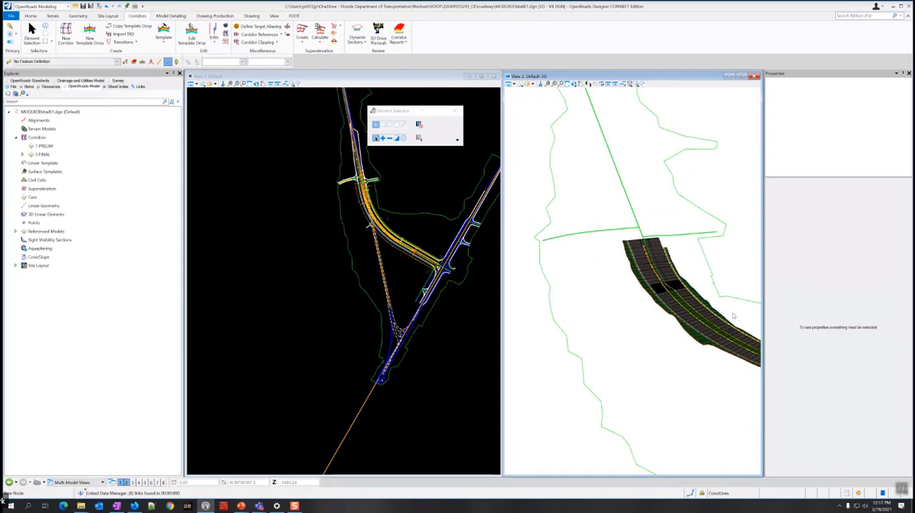
pyautogui.moveTo(734, 314); pyautogui.dragTo(593, 258, button='middle')
pyautogui.moveTo(705, 299); pyautogui.dragTo(583, 264, button='middle')
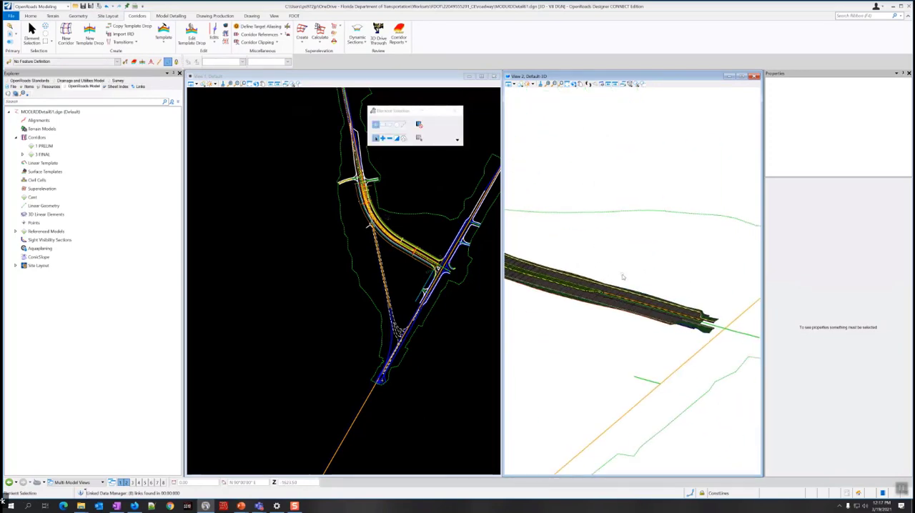
# Create and open a new roadway design file of the MODLRD type with sequence number 98.
pyautogui.scroll(-5, 575, 266)
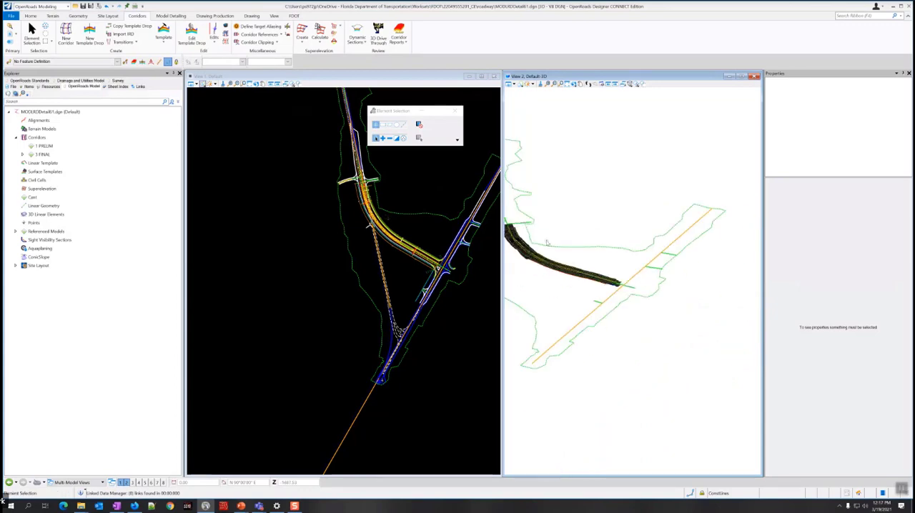
pyautogui.moveTo(545, 240); pyautogui.dragTo(582, 257, button='middle')
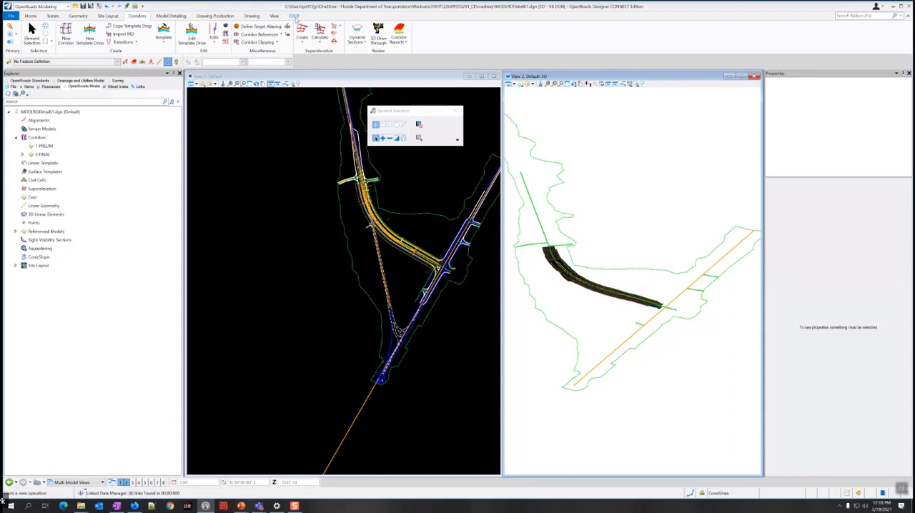
pyautogui.click(293, 16)
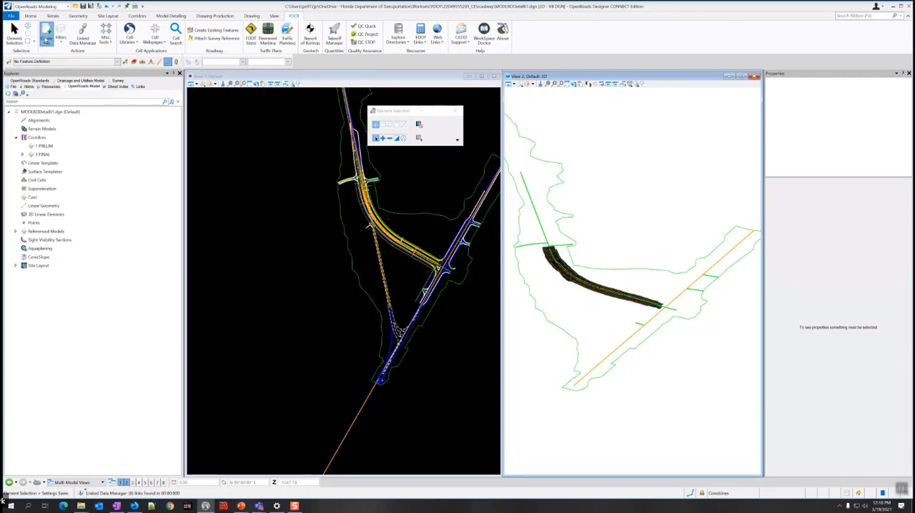
pyautogui.click(46, 34)
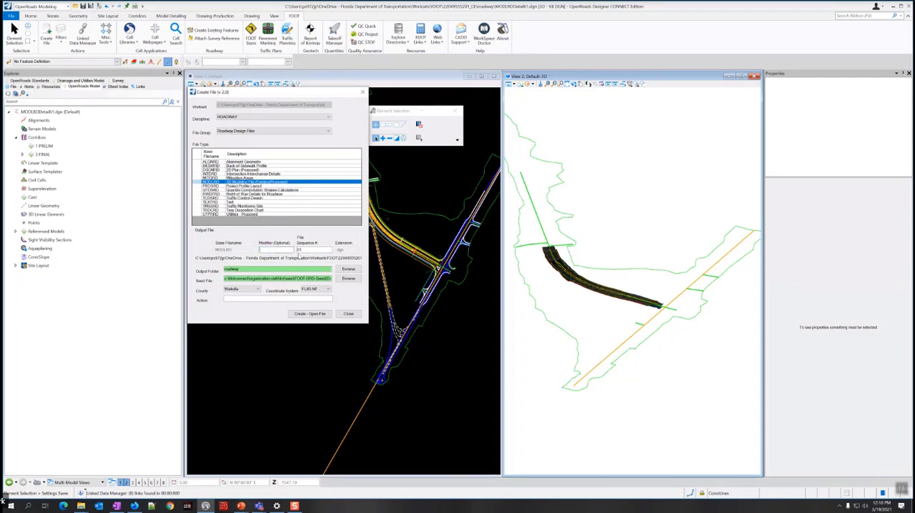
pyautogui.moveTo(309, 251); pyautogui.dragTo(283, 250)
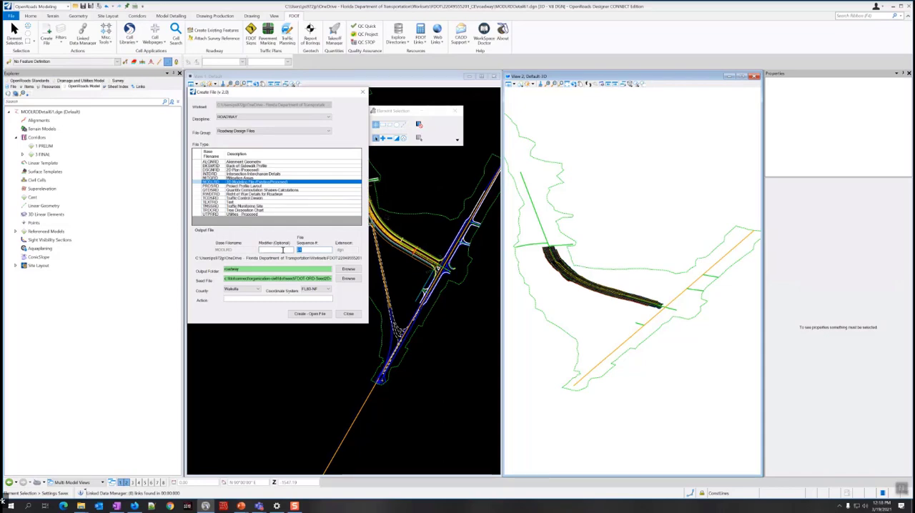
pyautogui.write('4')
pyautogui.press('Tab')
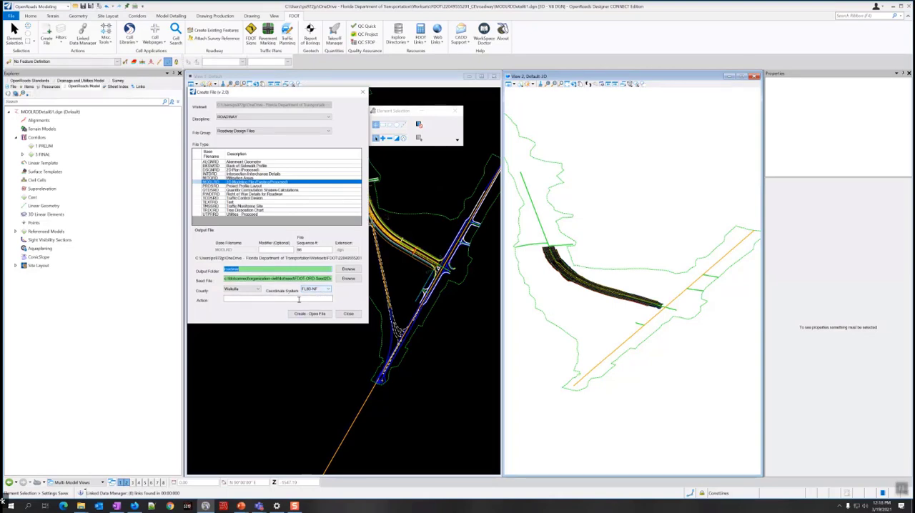
pyautogui.click(307, 316)
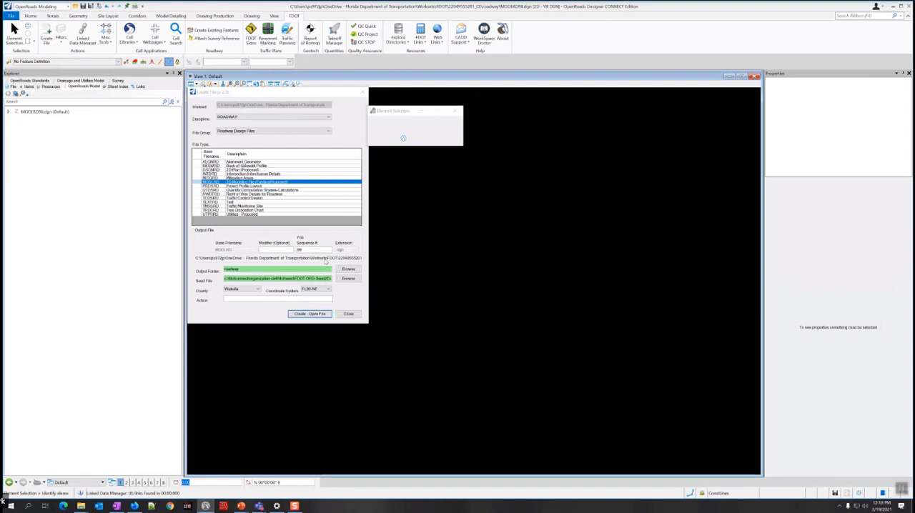
pyautogui.click(348, 314)
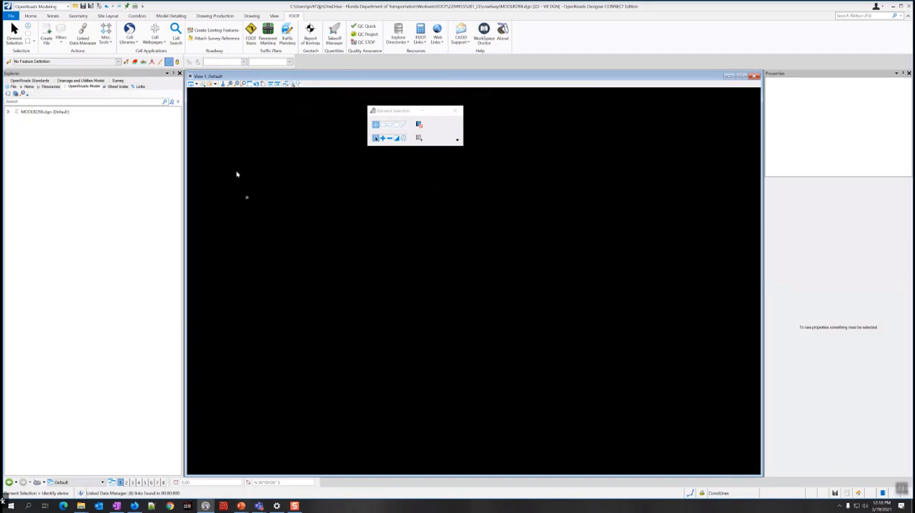
# Select ALGNRD01.dgn and DSGNRD01.dgn in the Roadway folder as references to attach to MODLRD98.dgn.
pyautogui.click(31, 15)
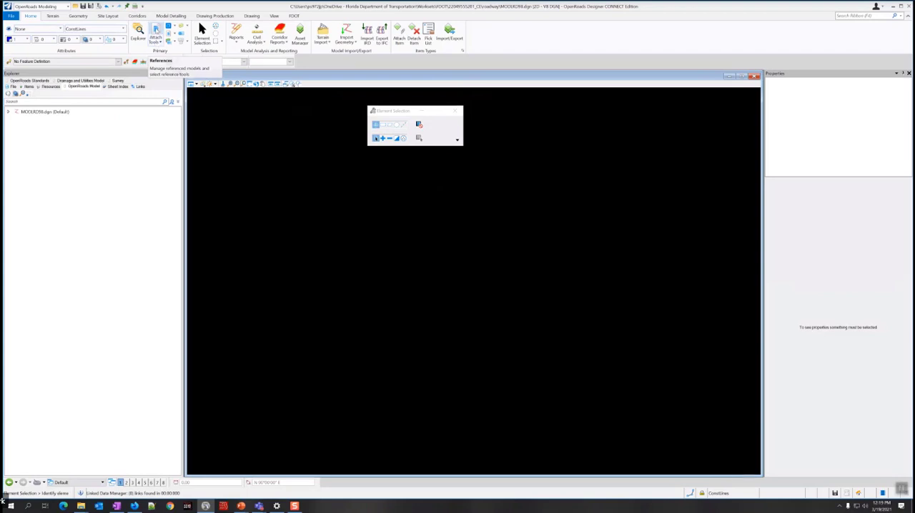
pyautogui.click(155, 30)
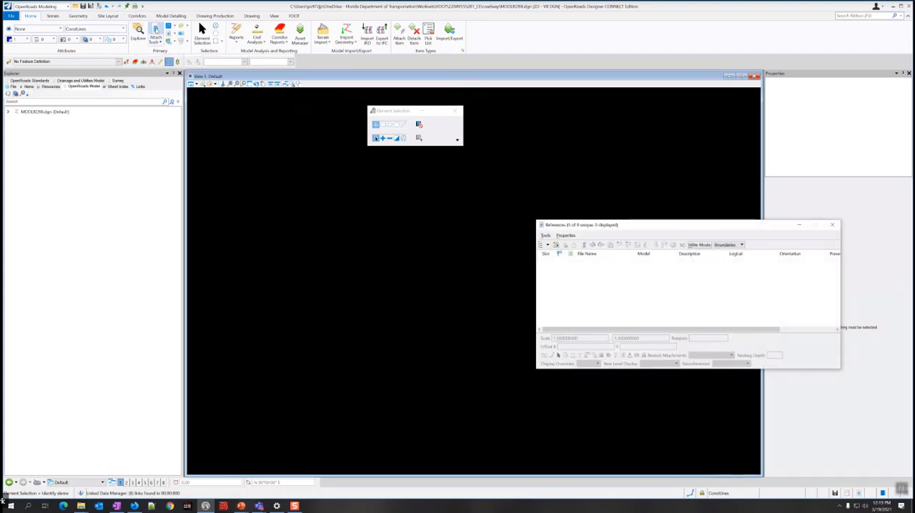
pyautogui.moveTo(615, 226); pyautogui.dragTo(384, 192)
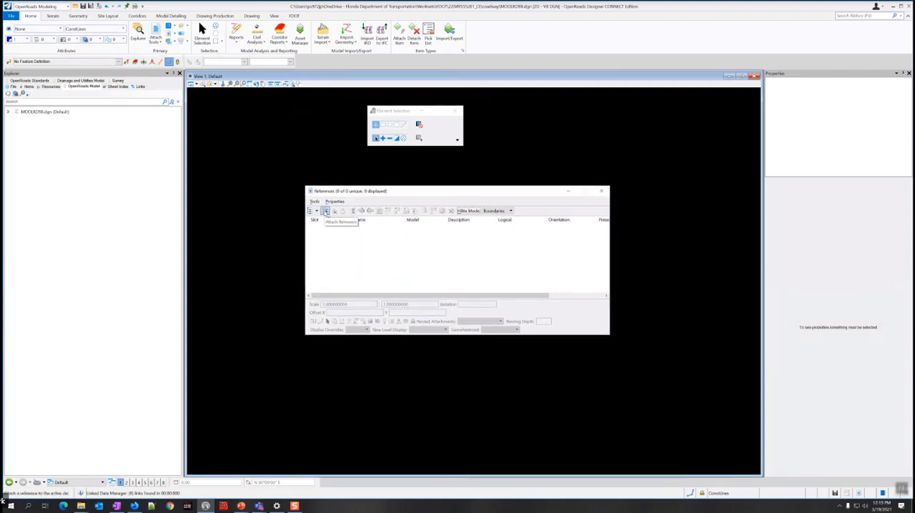
pyautogui.click(326, 211)
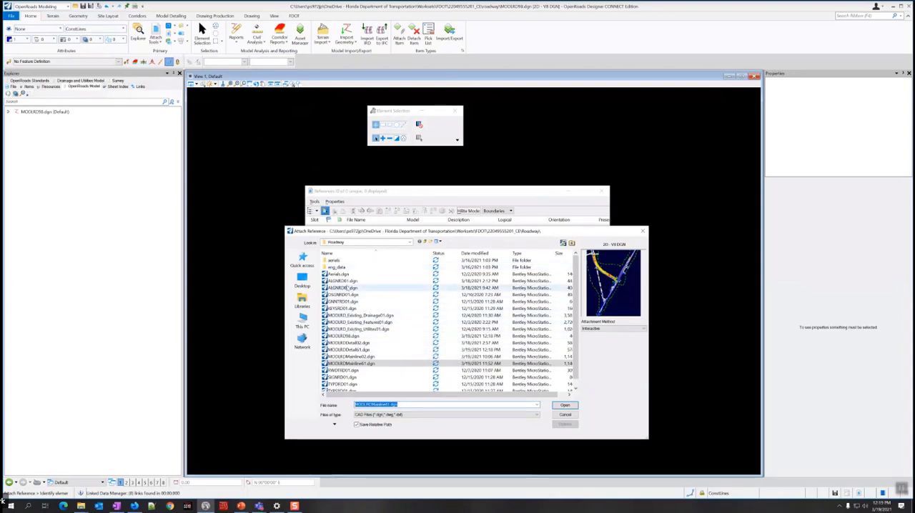
pyautogui.click(347, 281)
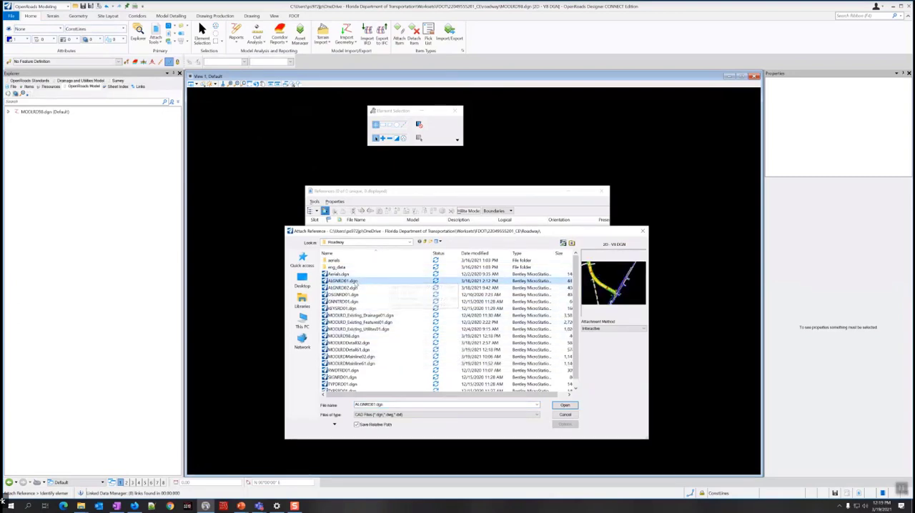
pyautogui.scroll(-1, 358, 293)
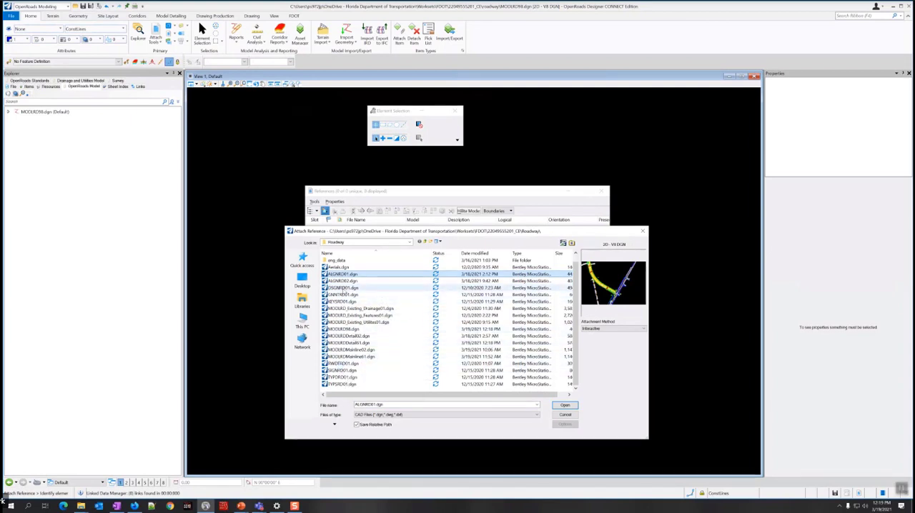
pyautogui.keyDown('ctrl'); pyautogui.click(344, 288); pyautogui.keyUp('ctrl')
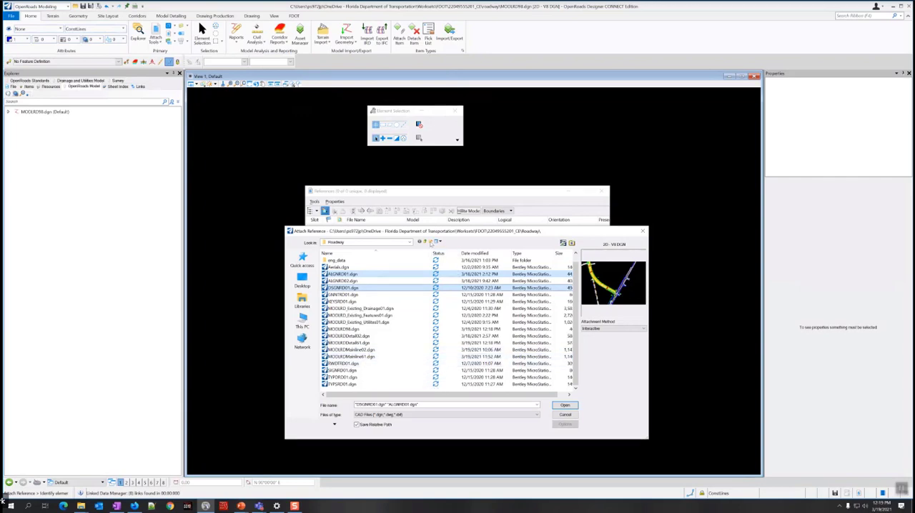
pyautogui.moveTo(432, 232); pyautogui.dragTo(555, 246)
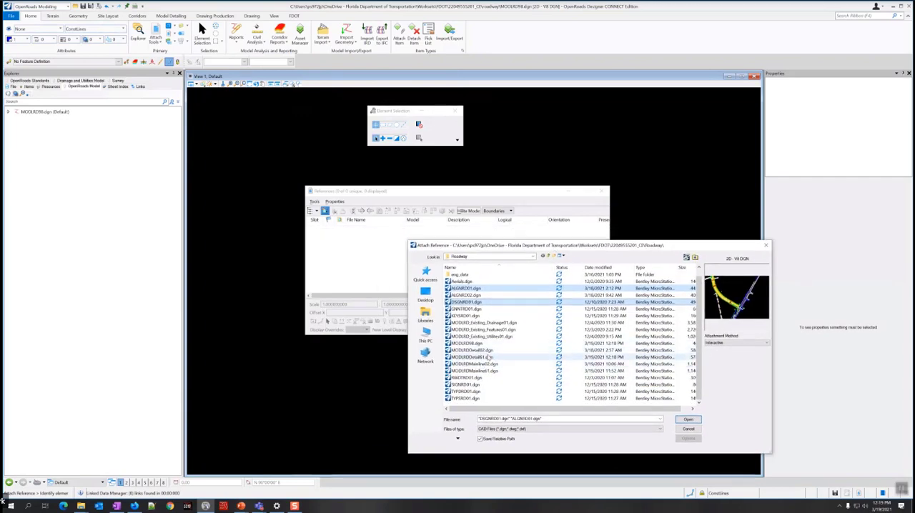
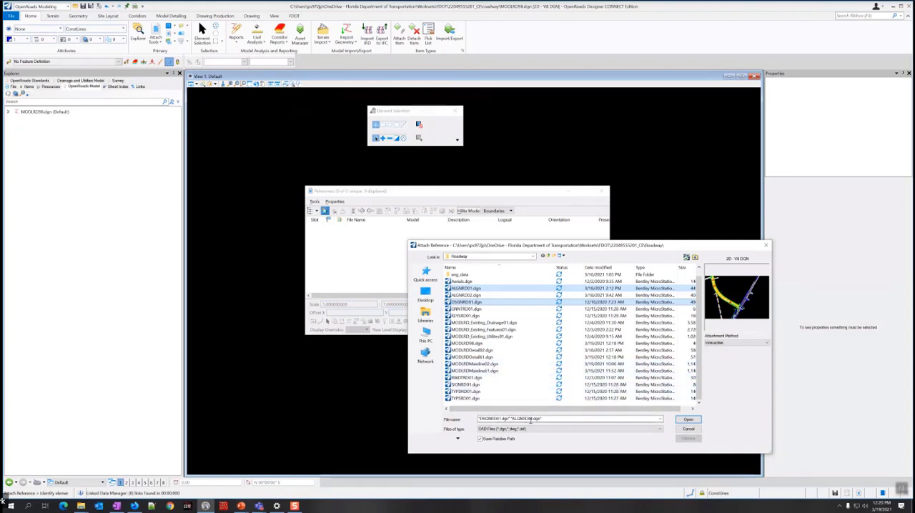
# Attach ALGNRD01.dgn and DSGNRD01.dgn as references using the Default model and Coincident - World orientation.
pyautogui.click(544, 419)
pyautogui.click(547, 419)
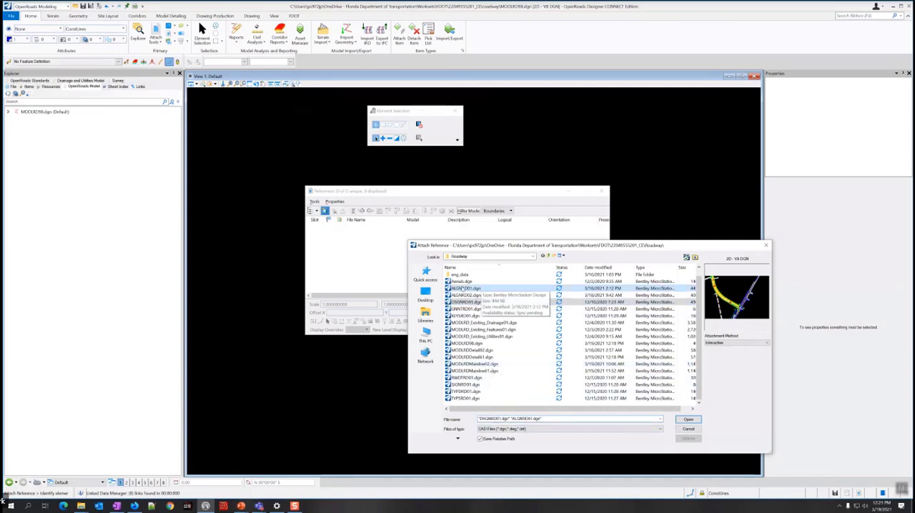
pyautogui.click(688, 420)
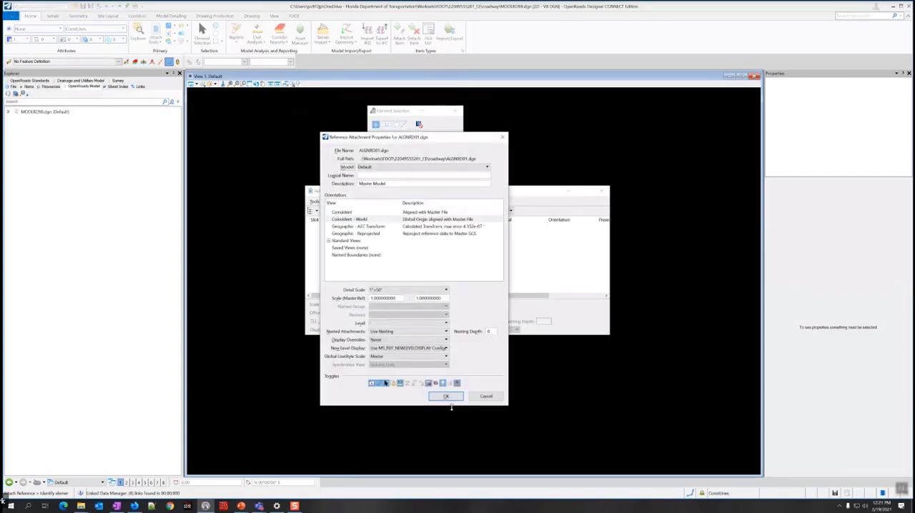
pyautogui.click(446, 397)
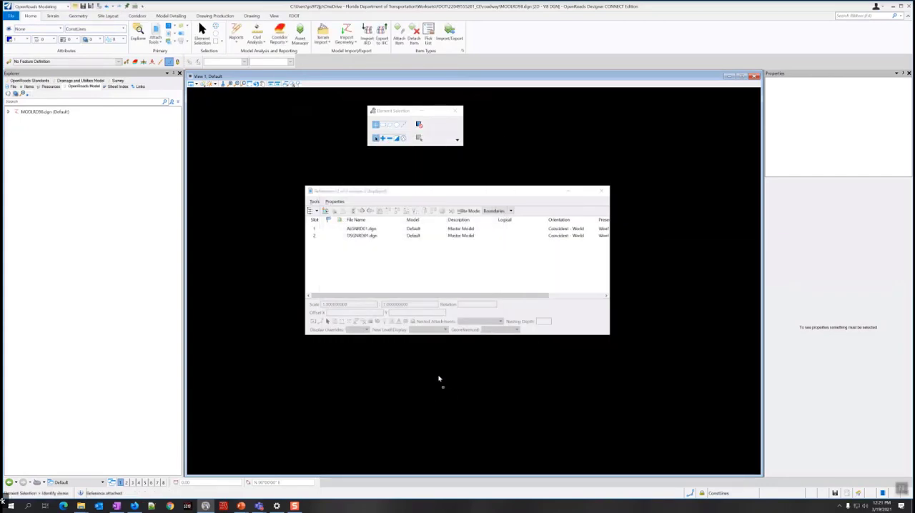
# Attach GDTMRD01.dgn from the Survey folder as a Coincident - World reference and close the References dialog.
pyautogui.click(325, 212)
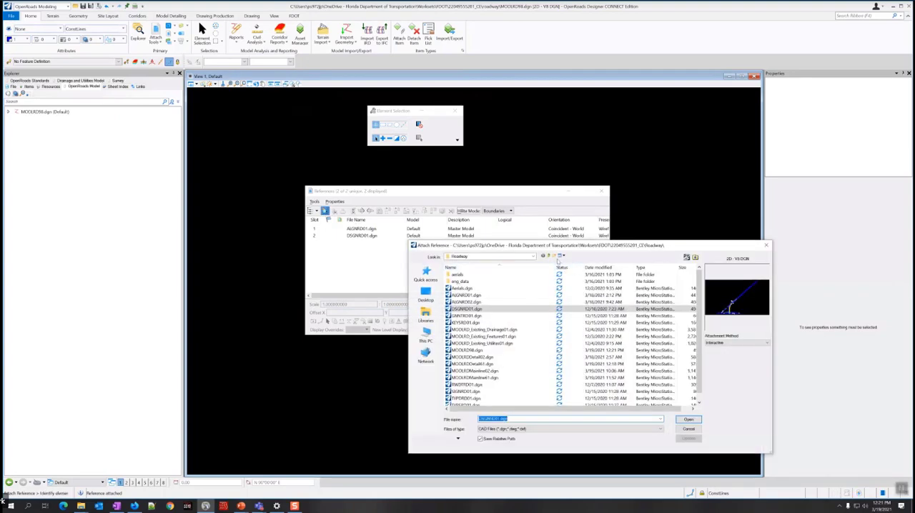
pyautogui.click(550, 257)
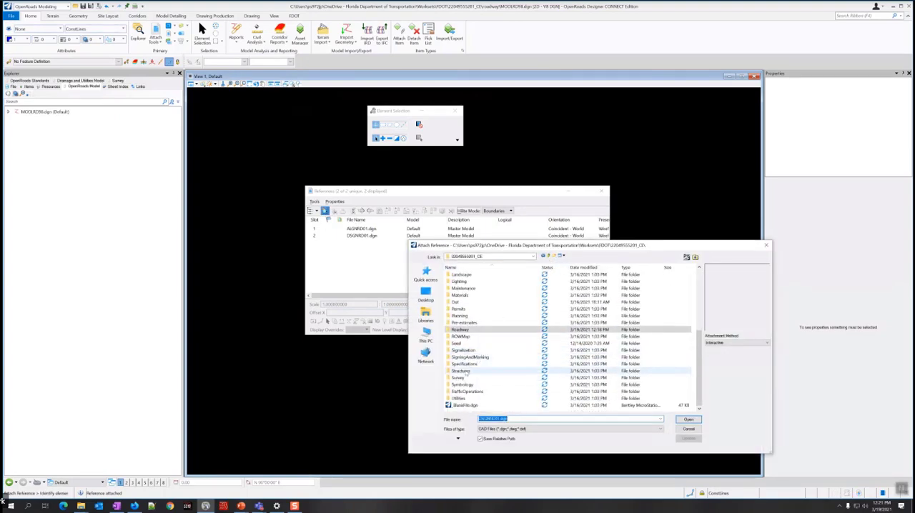
pyautogui.click(451, 378)
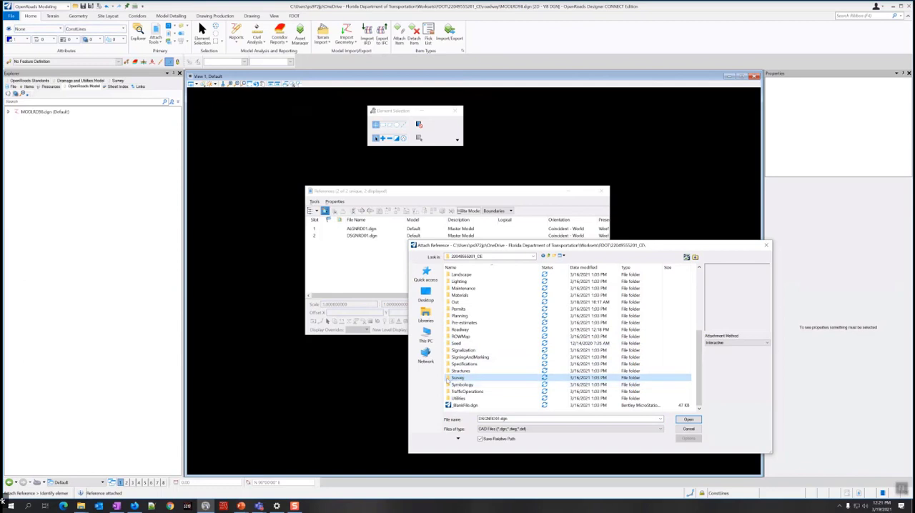
pyautogui.doubleClick(451, 378)
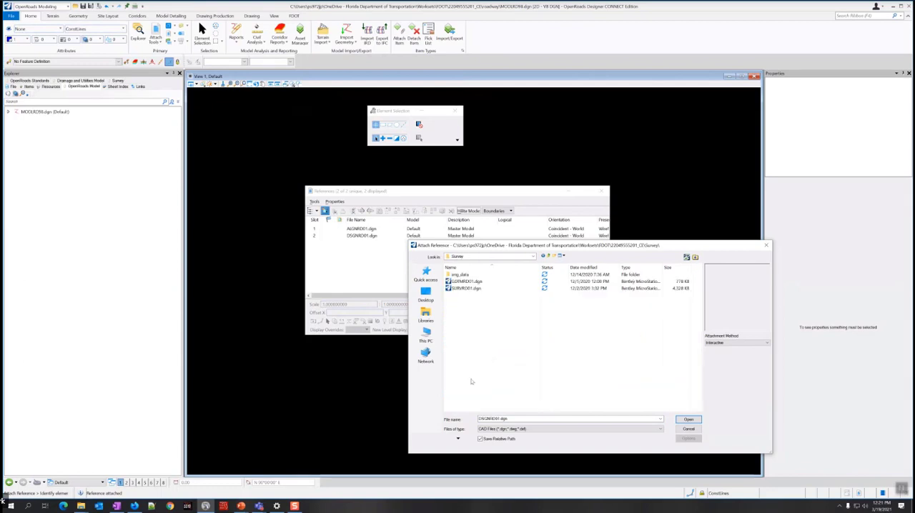
pyautogui.click(466, 282)
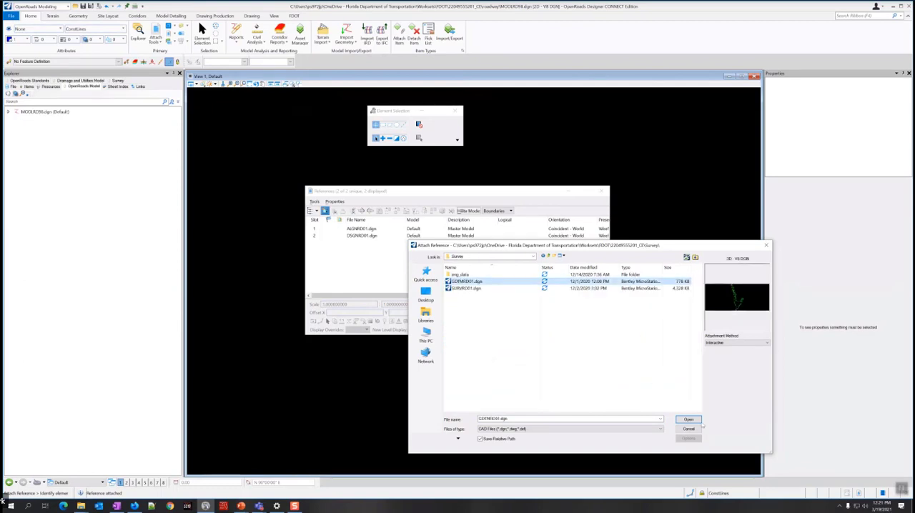
pyautogui.click(688, 419)
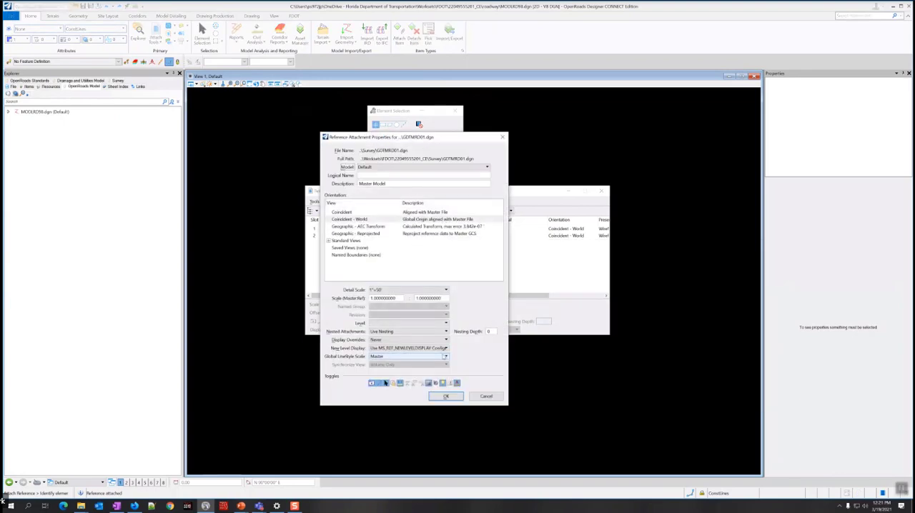
pyautogui.click(446, 396)
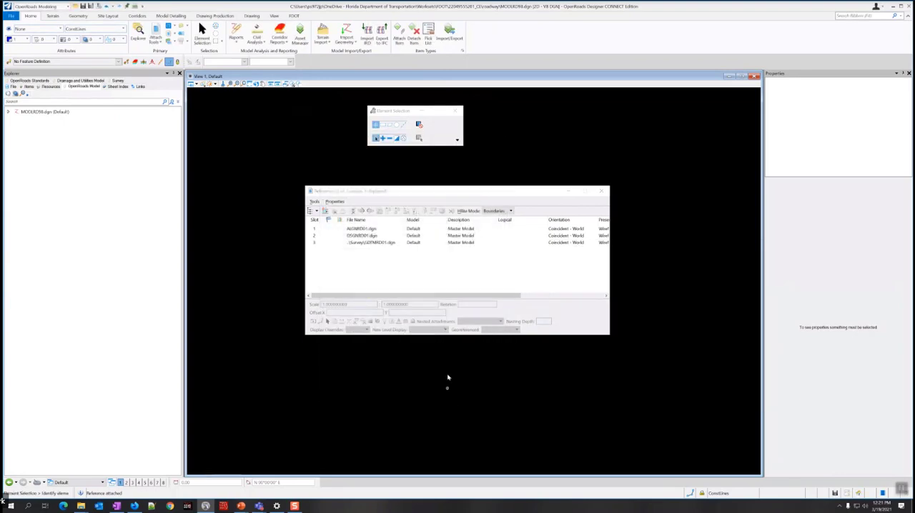
pyautogui.click(602, 191)
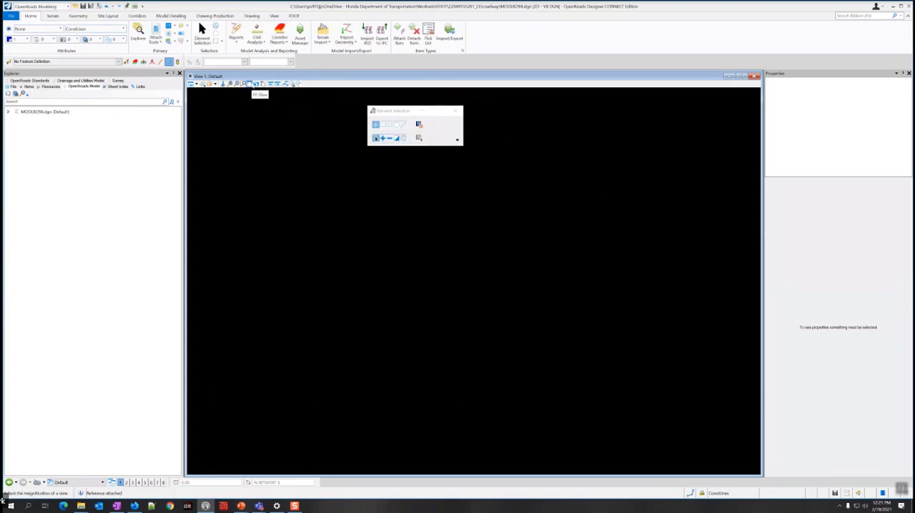
# Fit the plan view to all references and set the Existing Ground terrain model as the active terrain.
pyautogui.click(250, 84)
pyautogui.click(337, 202)
pyautogui.scroll(5, 518, 373)
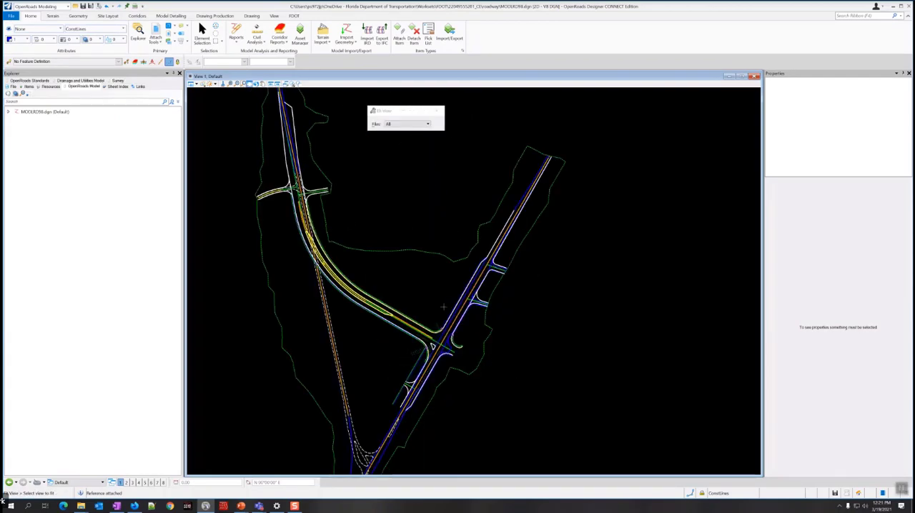
pyautogui.scroll(2, 411, 297)
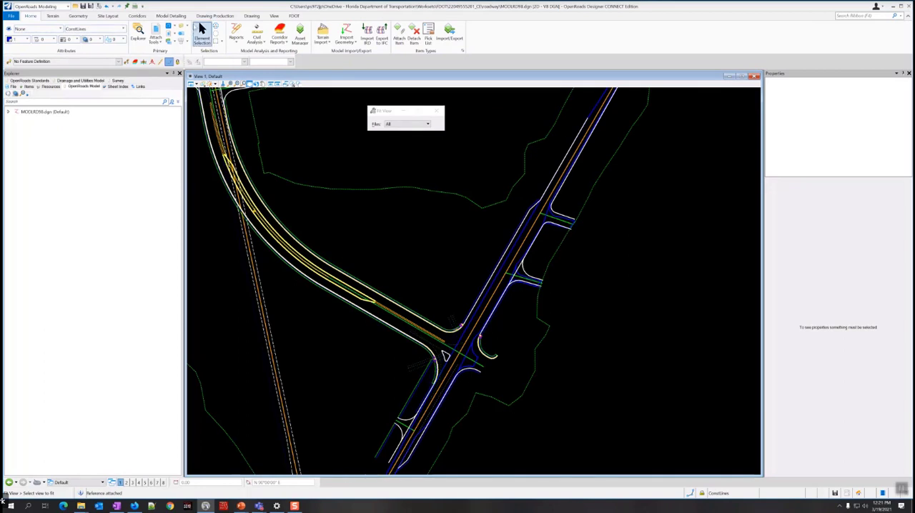
pyautogui.click(202, 34)
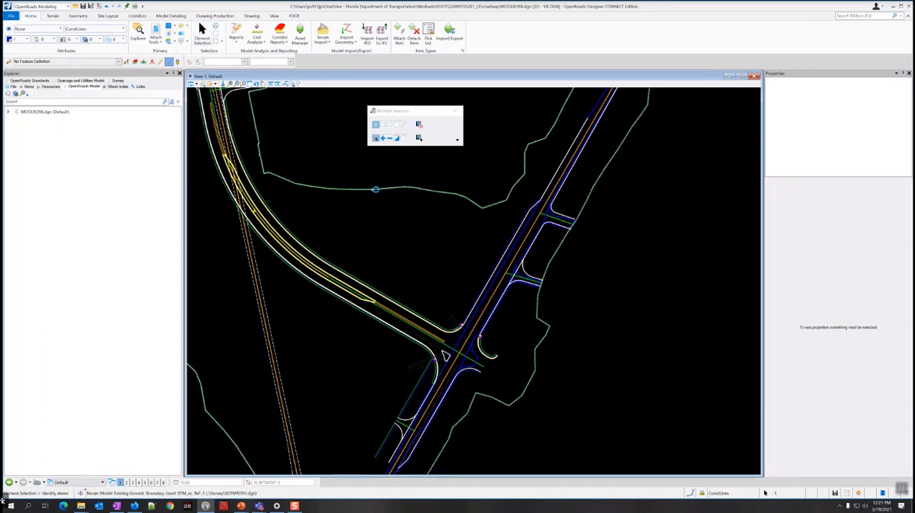
pyautogui.click(377, 190)
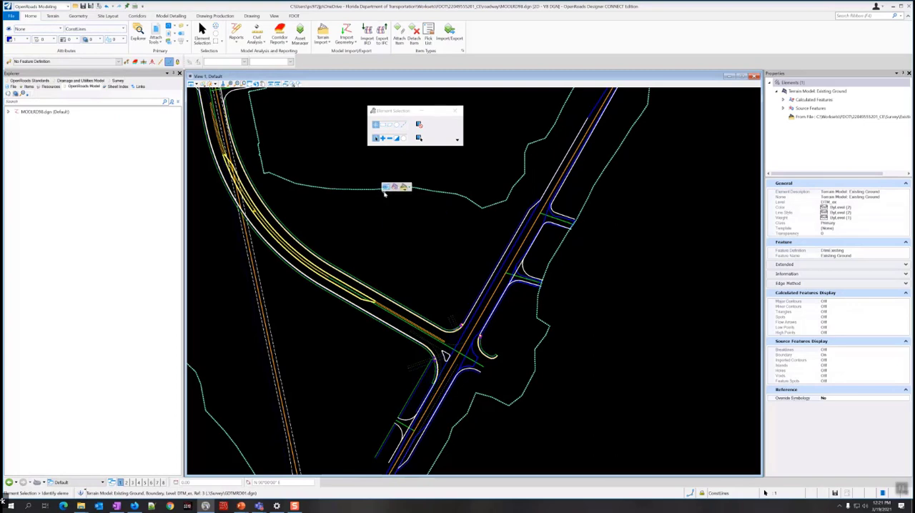
pyautogui.click(394, 187)
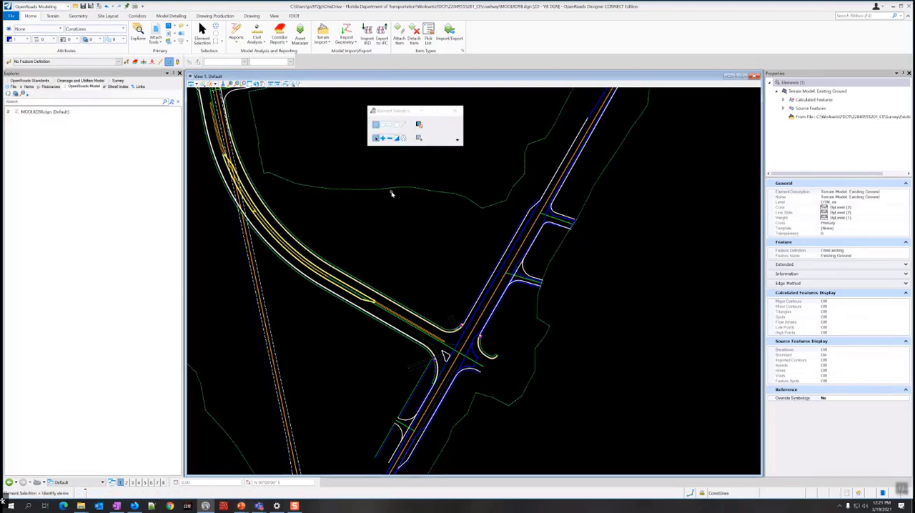
pyautogui.click(399, 190)
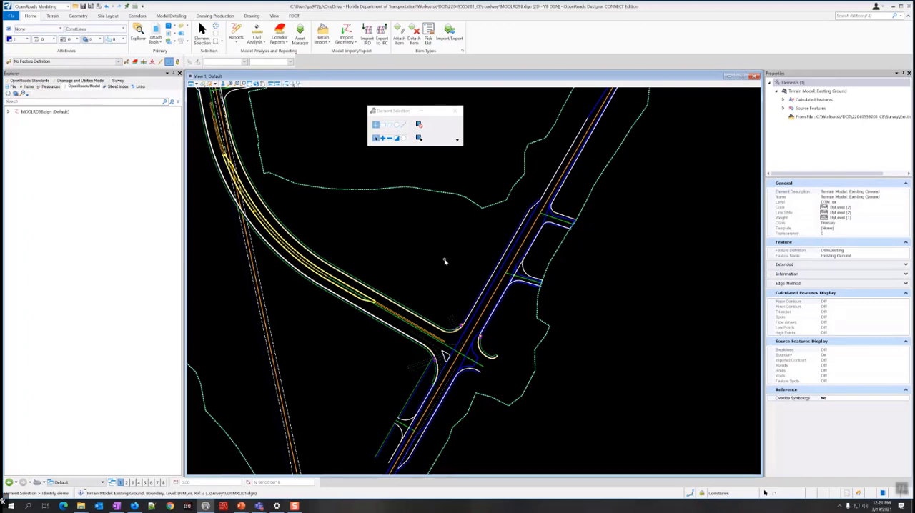
pyautogui.moveTo(454, 285)
pyautogui.mouseDown(button='middle')
pyautogui.moveTo(419, 245)
pyautogui.moveTo(409, 248)
pyautogui.mouseUp(button='middle')
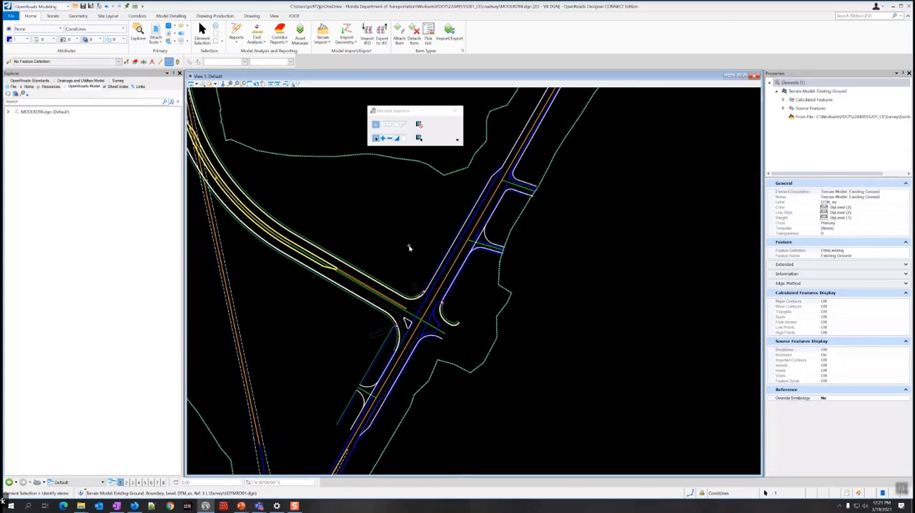
pyautogui.moveTo(439, 296)
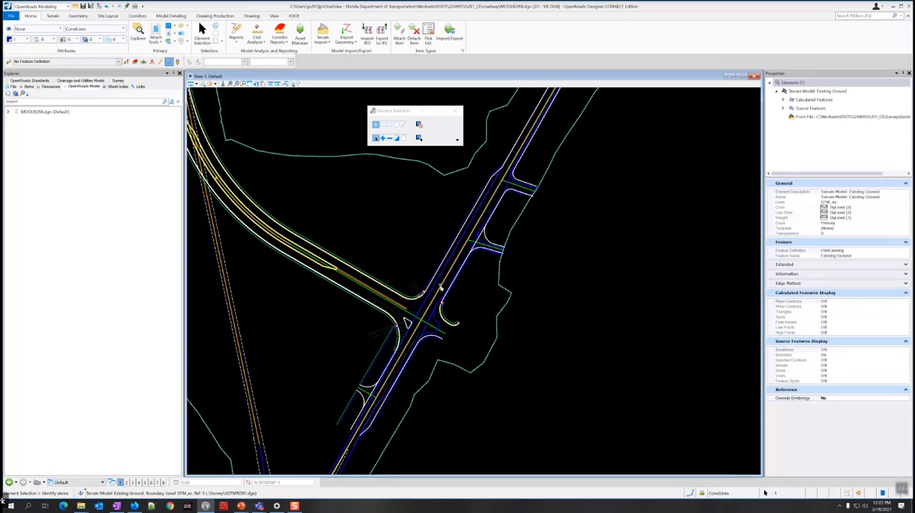
pyautogui.click(215, 18)
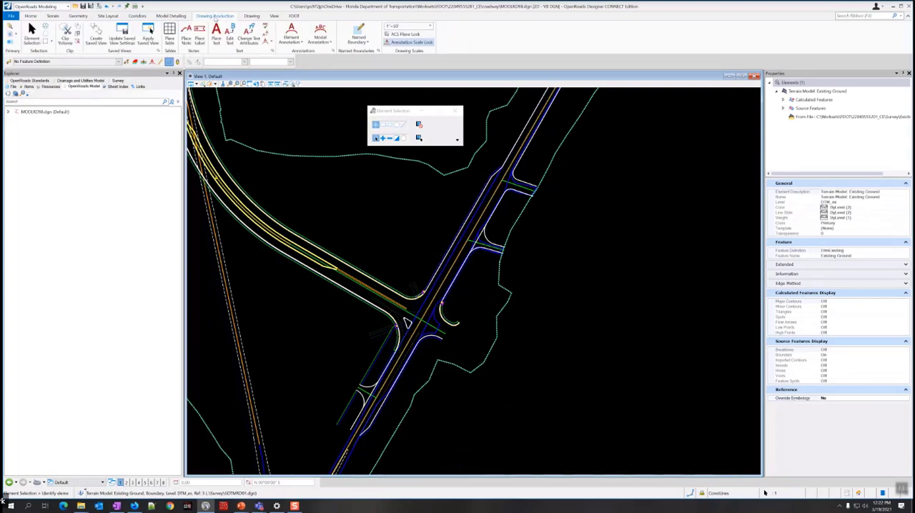
pyautogui.click(294, 45)
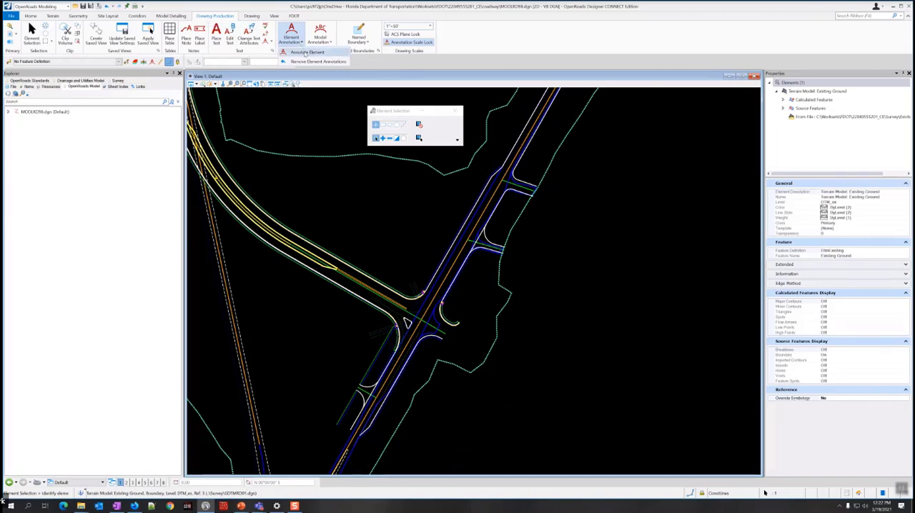
pyautogui.click(306, 54)
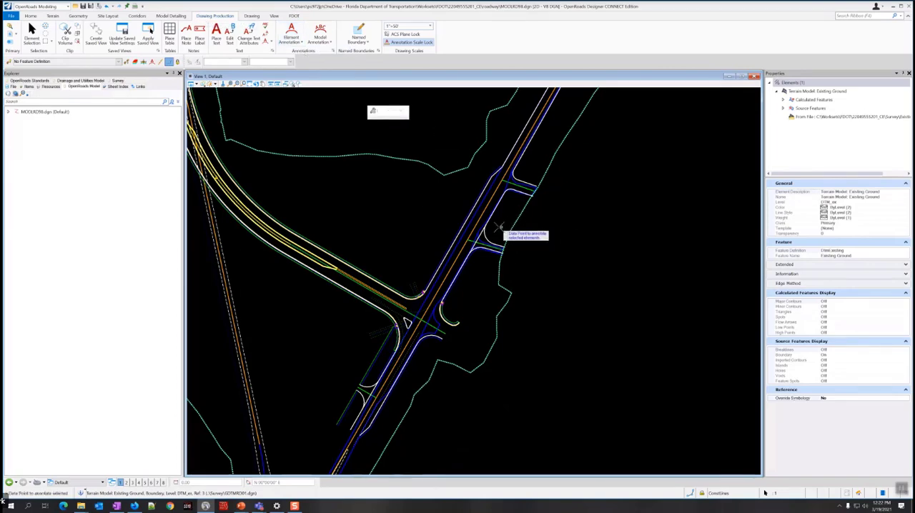
pyautogui.click(32, 35)
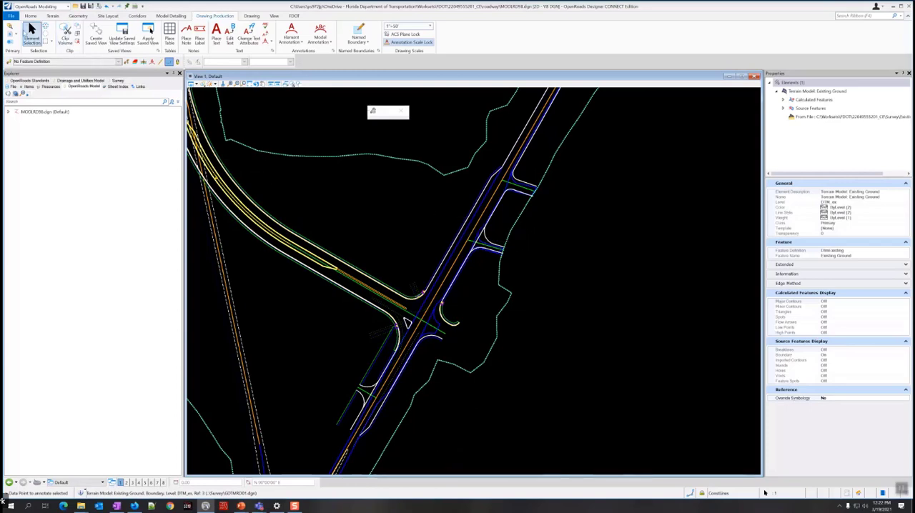
# Clear the terrain selection and annotate the centerline of the straight diagonal road through the intersection using Annotate Element.
pyautogui.click(402, 198)
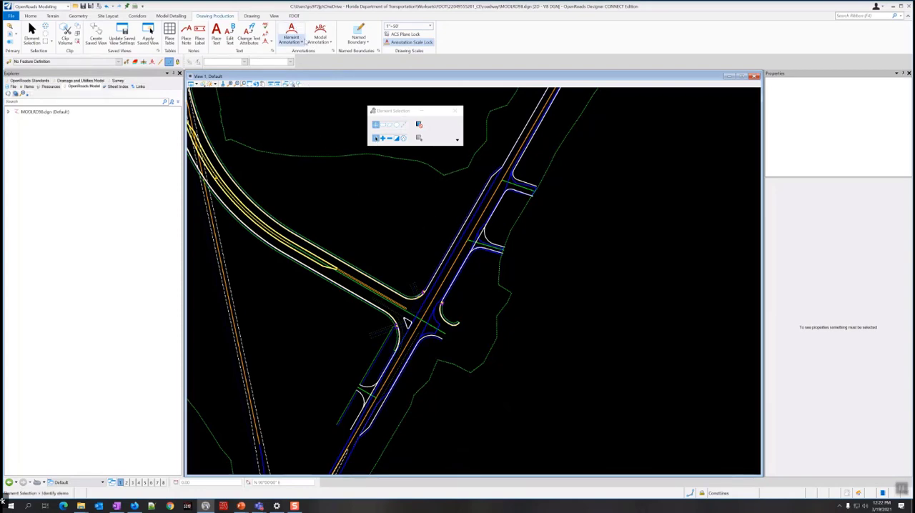
pyautogui.click(301, 43)
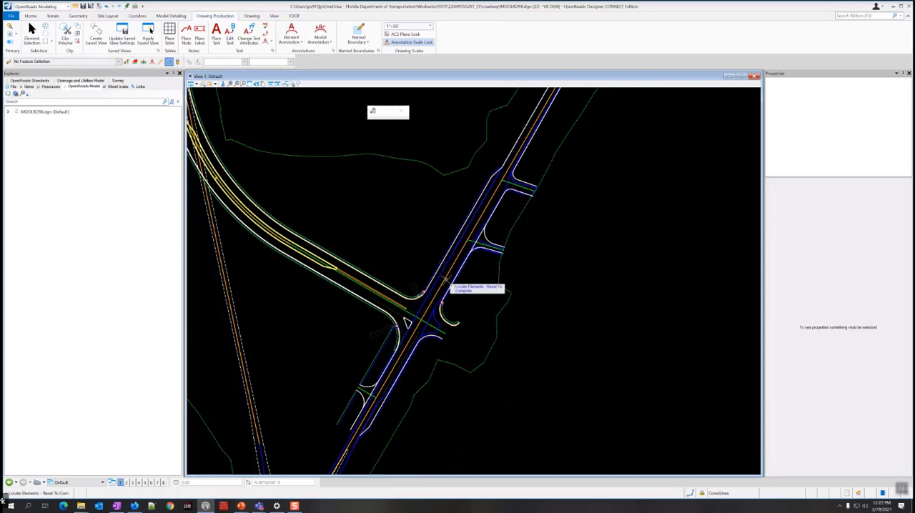
pyautogui.moveTo(449, 263)
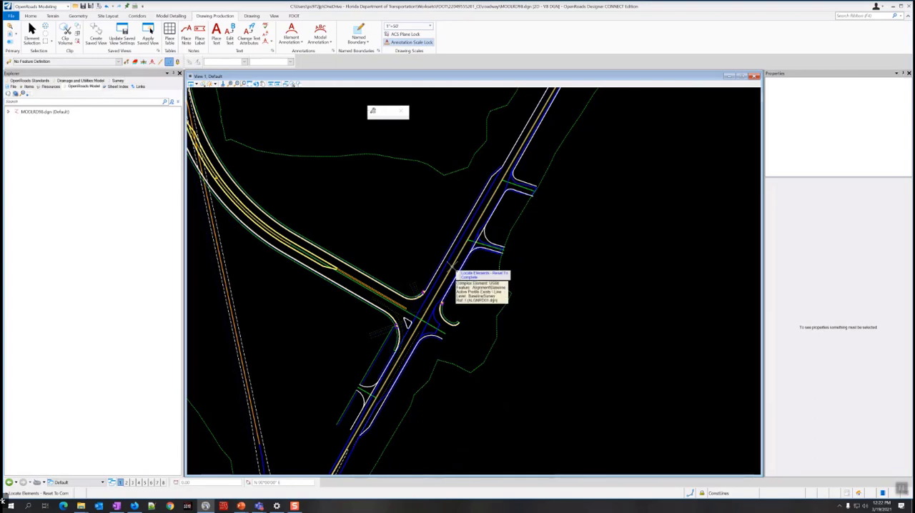
pyautogui.rightClick(424, 240)
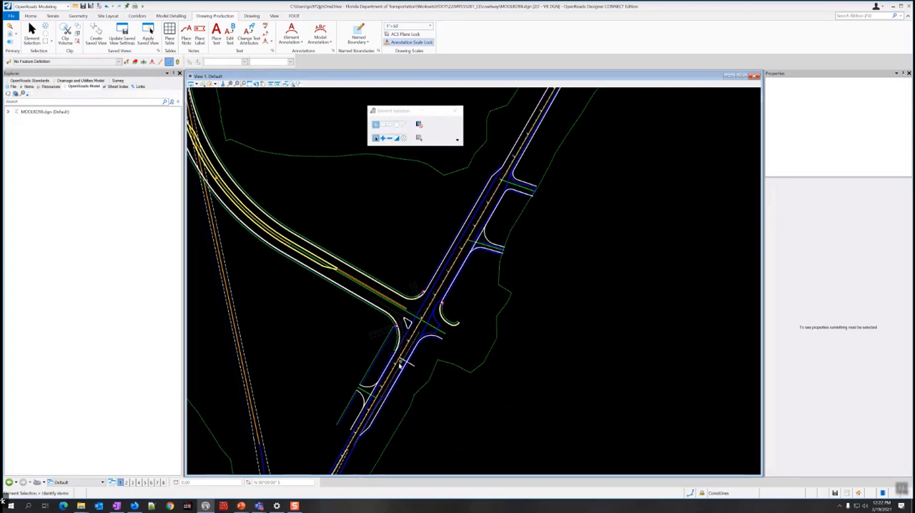
# Examine the station annotation along the straight road's centerline on both sides of the intersection.
pyautogui.scroll(5, 397, 370)
pyautogui.scroll(2, 397, 370)
pyautogui.scroll(-6, 397, 370)
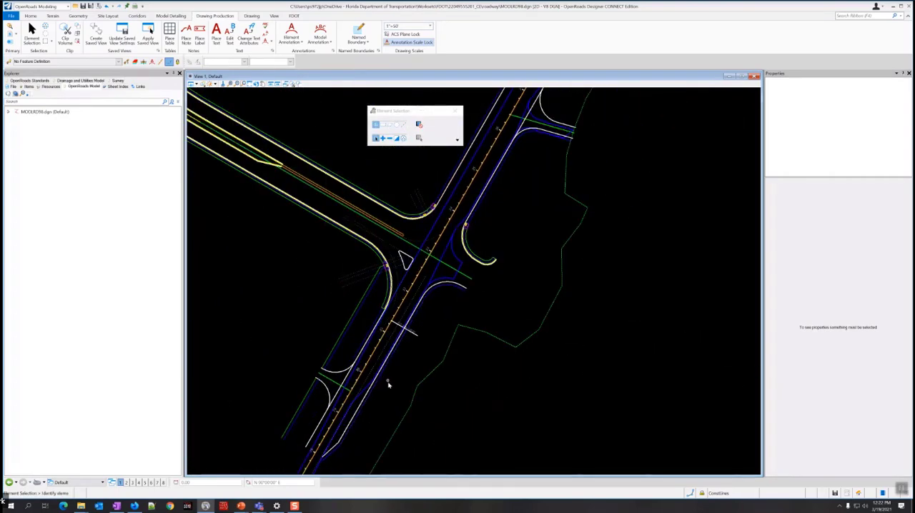
pyautogui.moveTo(388, 378); pyautogui.dragTo(341, 372, button='middle')
pyautogui.scroll(-3, 439, 285)
pyautogui.moveTo(405, 280); pyautogui.dragTo(372, 348, button='middle')
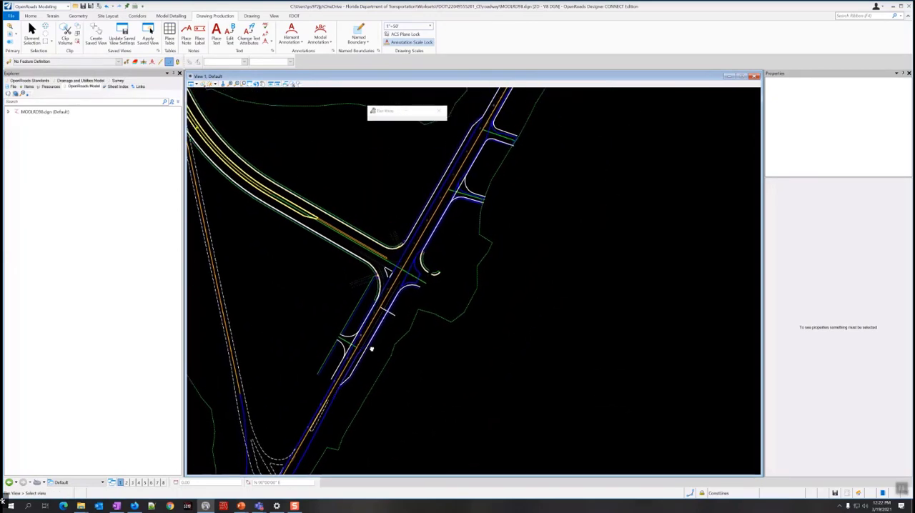
pyautogui.moveTo(453, 272); pyautogui.dragTo(454, 286, button='middle')
pyautogui.scroll(2, 387, 347)
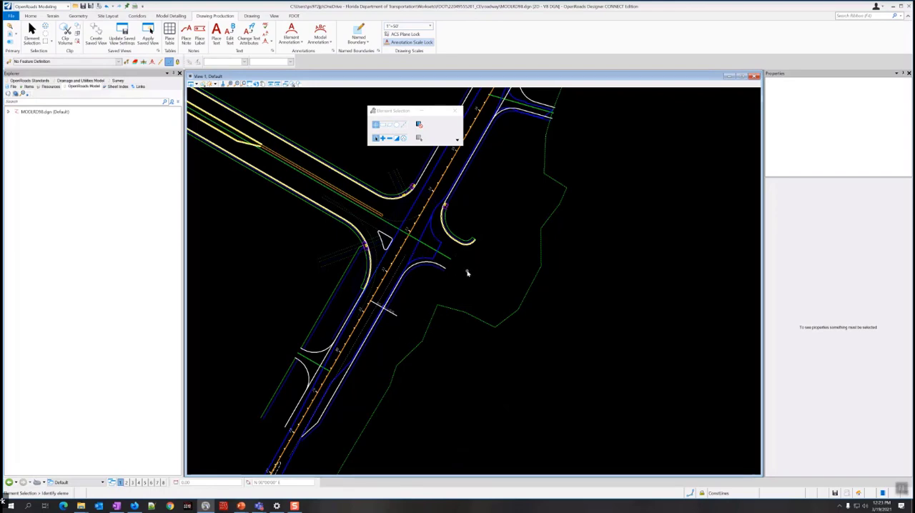
# Show the plan and 3D views together with 2 Views Plan/3D and display the whole project in the 3D view.
pyautogui.rightClick(469, 274)
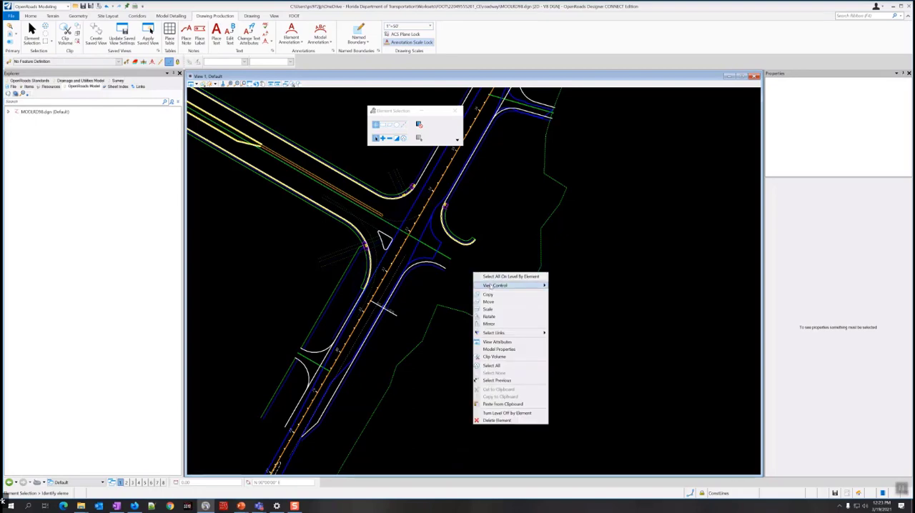
pyautogui.moveTo(490, 287)
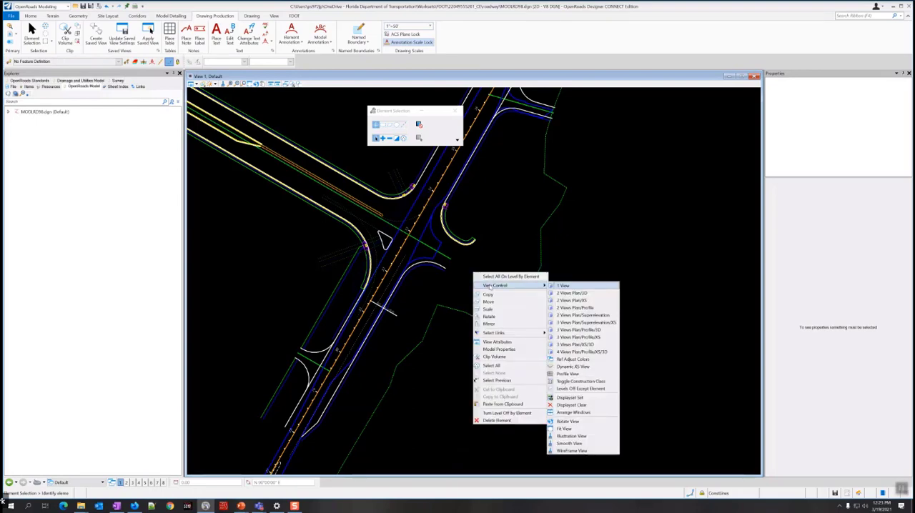
pyautogui.click(565, 292)
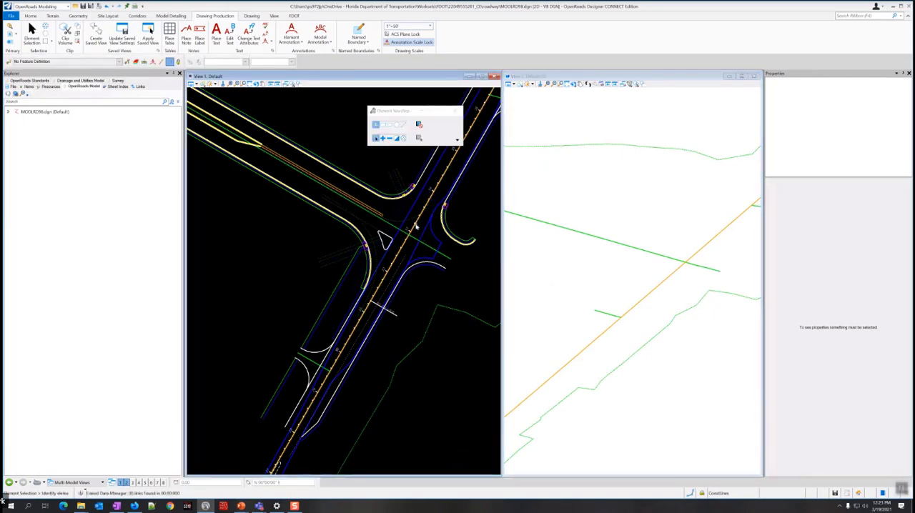
pyautogui.click(689, 275)
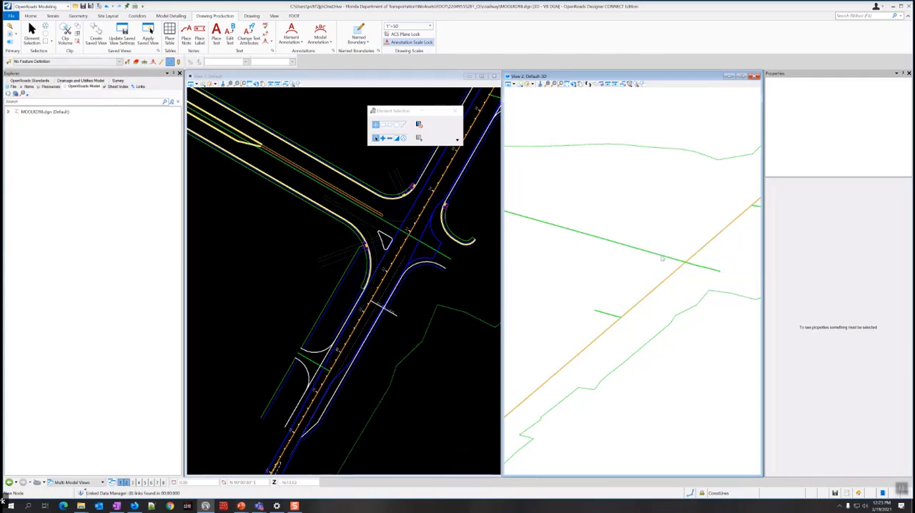
pyautogui.moveTo(662, 258)
pyautogui.scroll(-5, 671, 267)
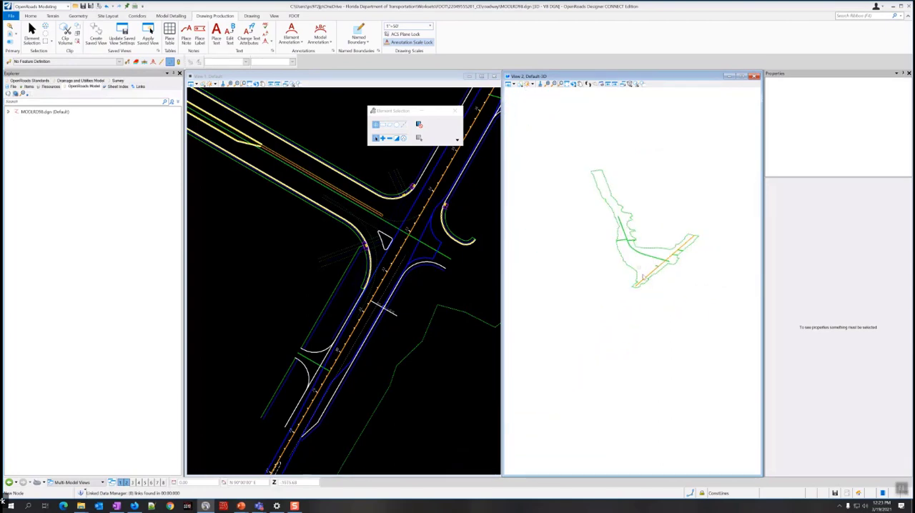
# Frame the straight road and its intersection in the 3D view and save the view settings in the design file.
pyautogui.scroll(3, 647, 280)
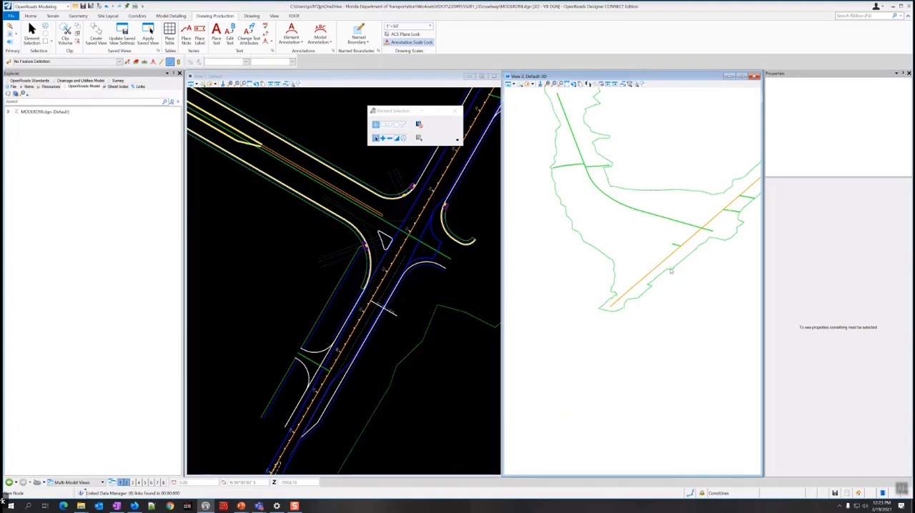
pyautogui.scroll(-2, 690, 251)
pyautogui.scroll(3, 697, 220)
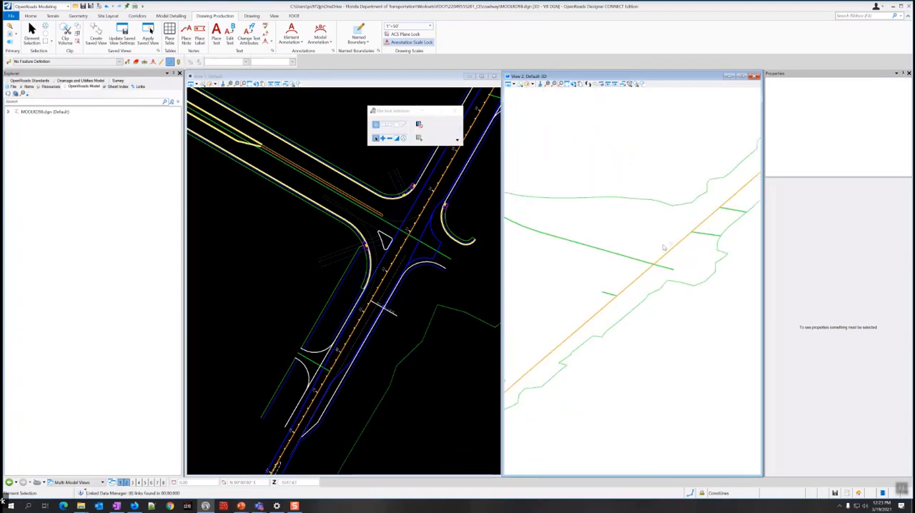
pyautogui.click(406, 256)
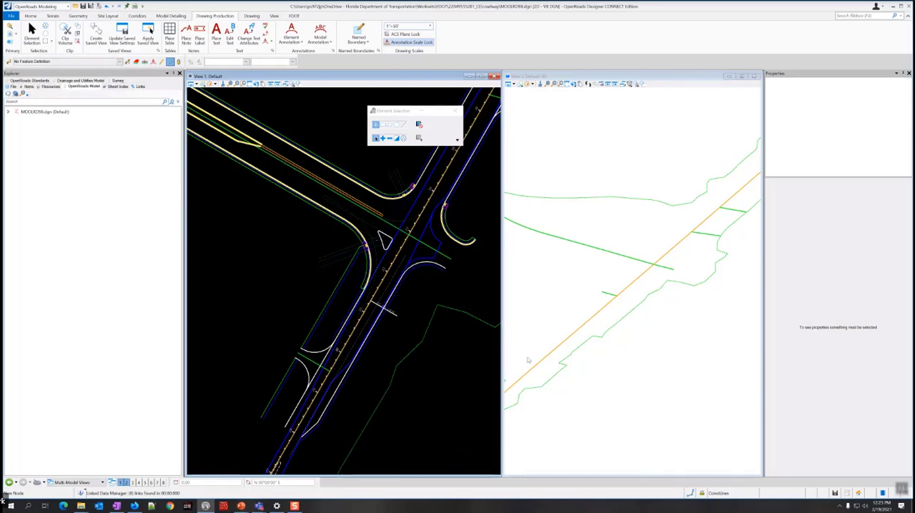
pyautogui.click(564, 349)
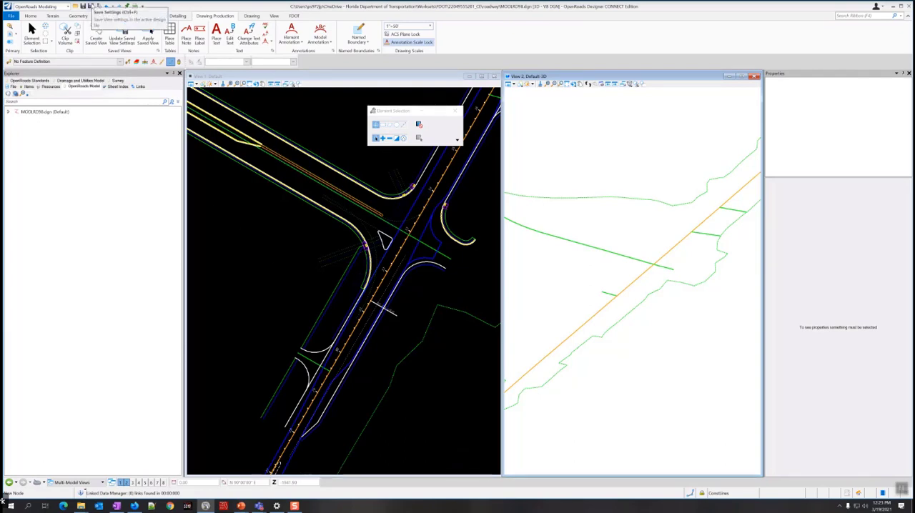
pyautogui.click(91, 6)
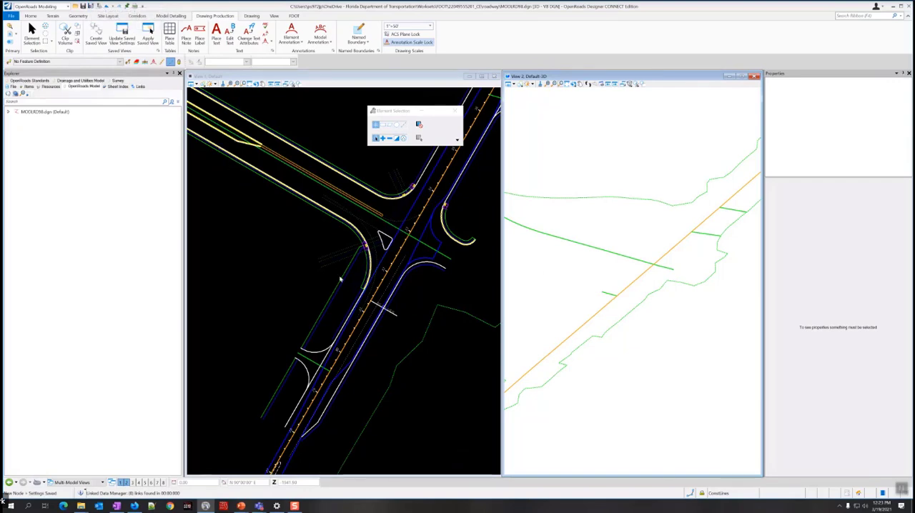
# Start a new corridor along the straight road's centerline in the plan view, using its active profile.
pyautogui.click(335, 179)
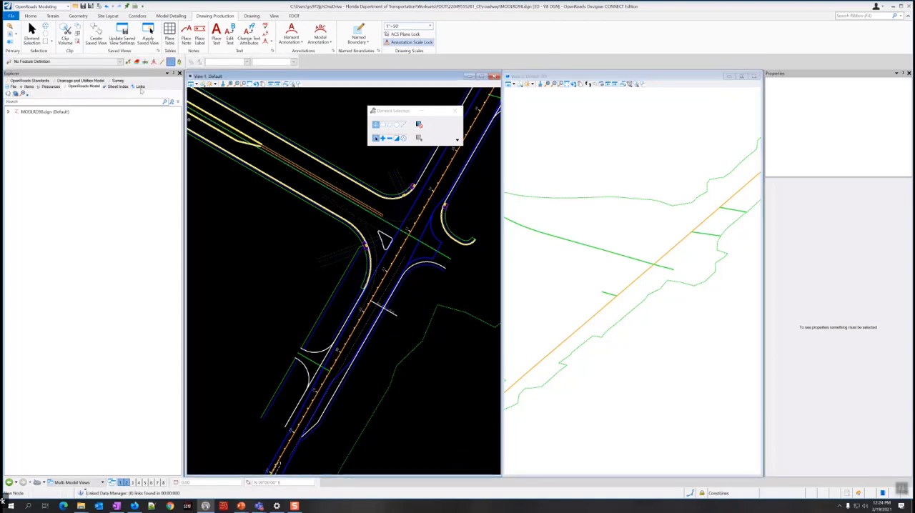
pyautogui.click(136, 15)
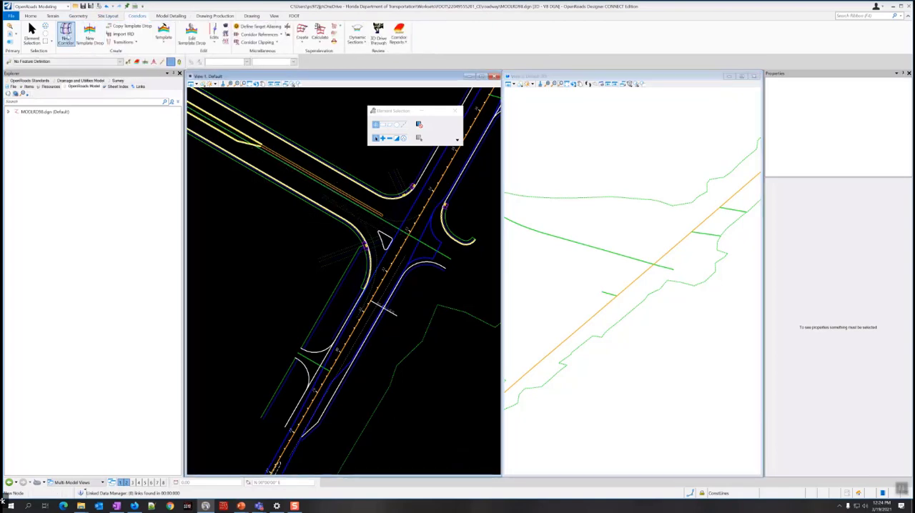
pyautogui.click(65, 36)
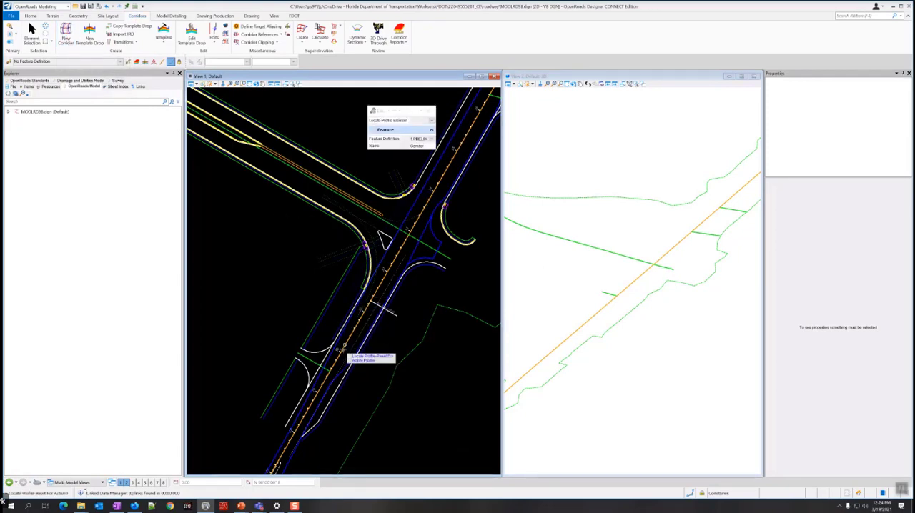
pyautogui.click(343, 351)
pyautogui.rightClick(300, 235)
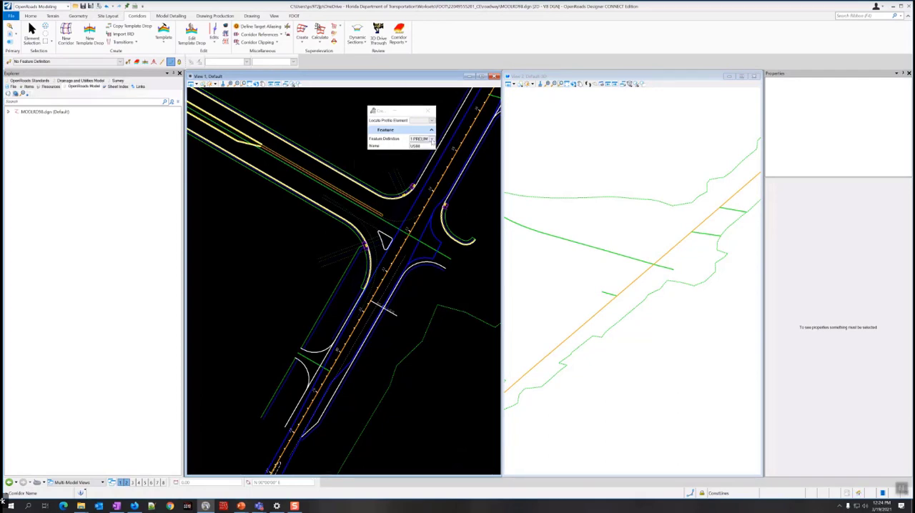
# Assign the 3 FINAL feature definition to the new corridor and enter its feature name to create it.
pyautogui.click(429, 139)
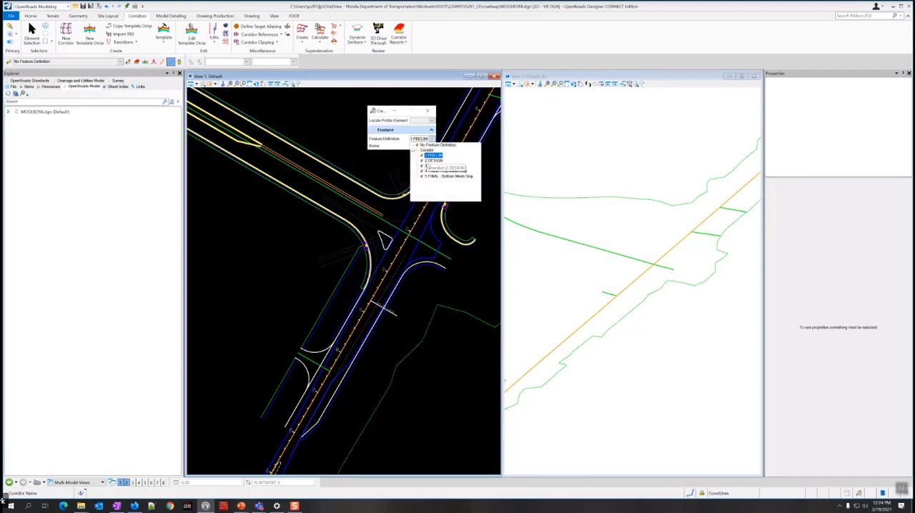
pyautogui.click(429, 171)
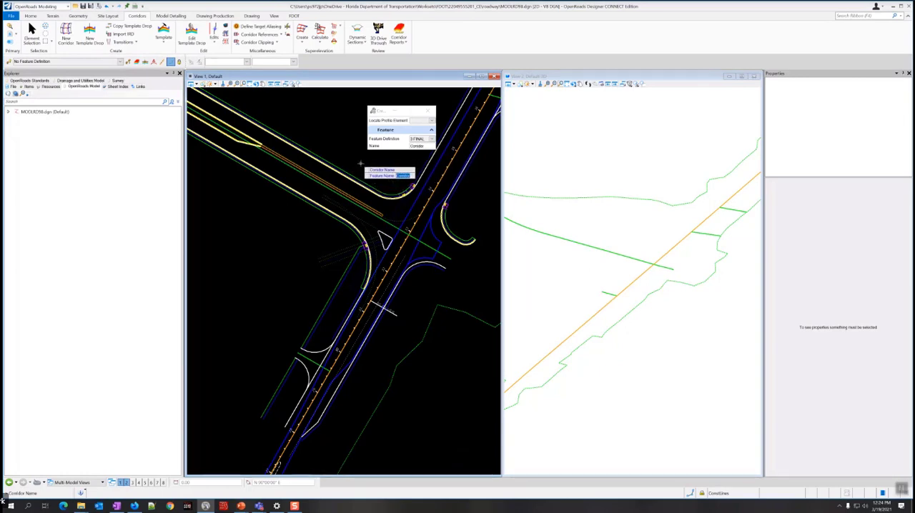
pyautogui.press('capslock')
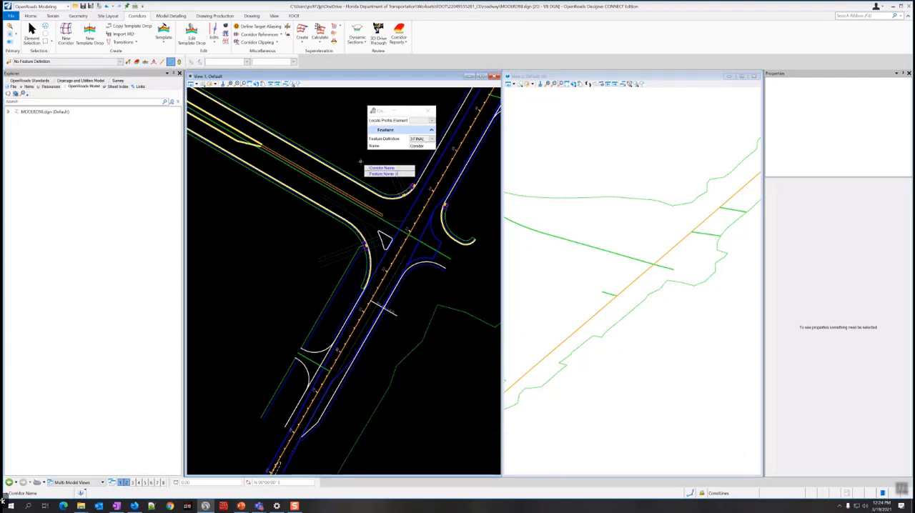
pyautogui.press('capslock')
pyautogui.write('CORR')
pyautogui.press('capslock')
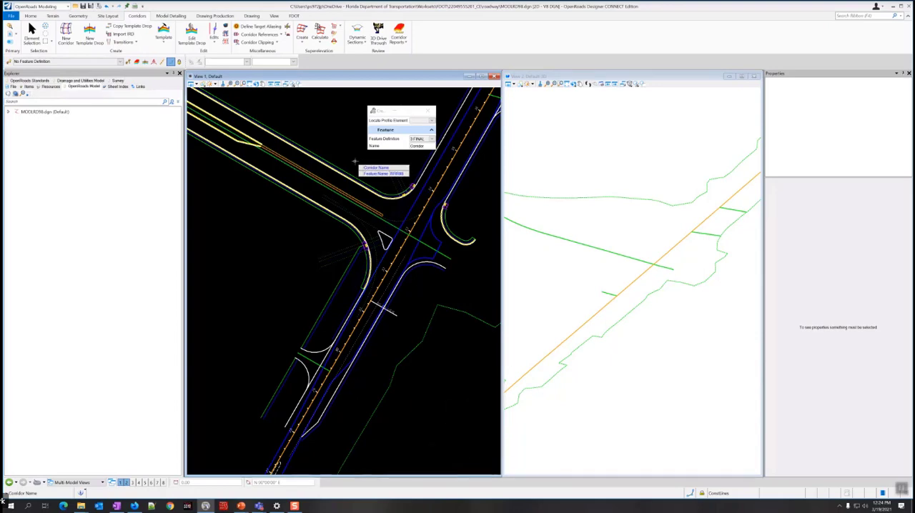
pyautogui.press('Return')
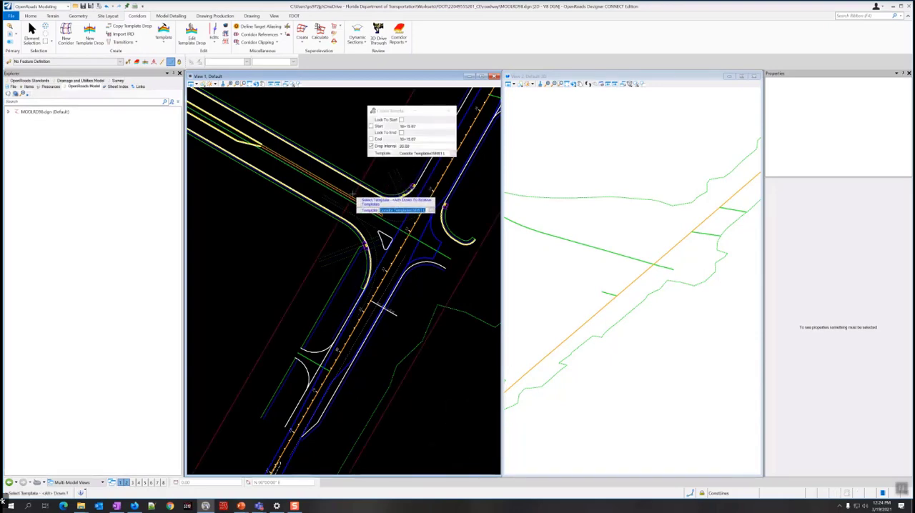
# Choose the cross slope correction L control template from Corridor Templates for the template drop.
pyautogui.scroll(-4, 354, 191)
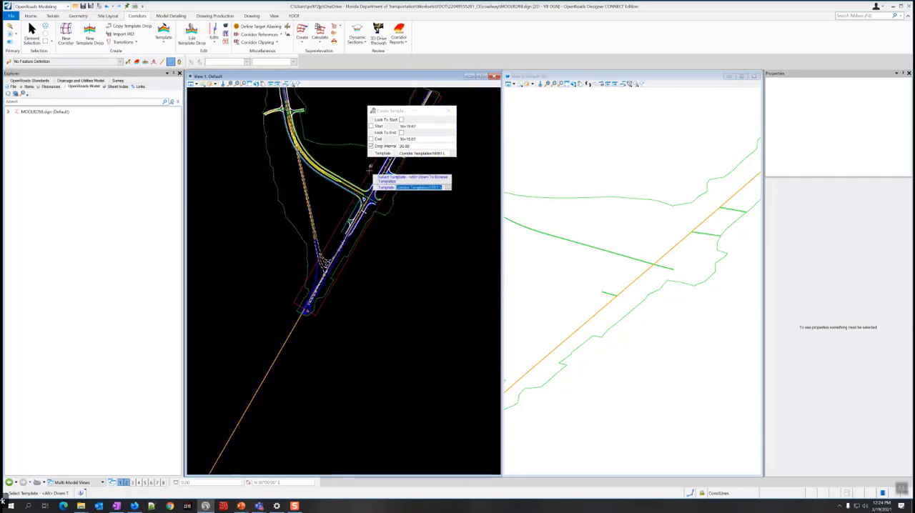
pyautogui.scroll(2, 369, 172)
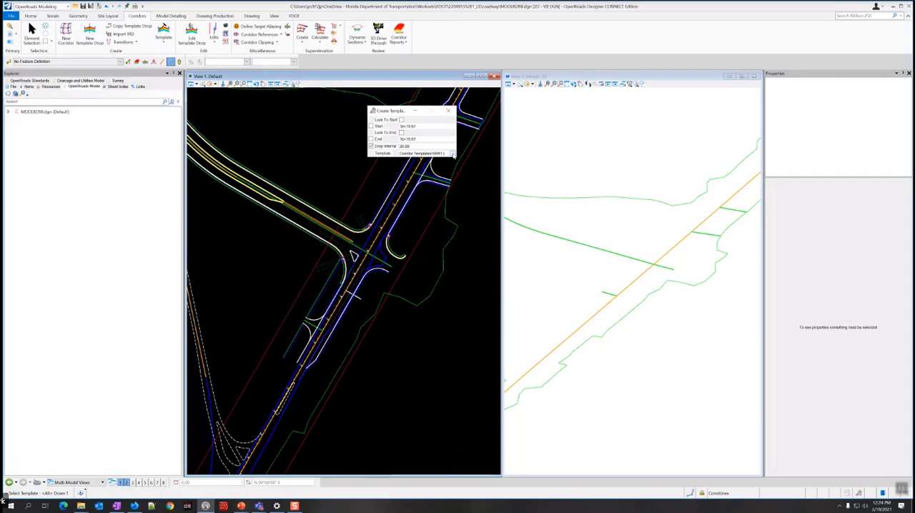
pyautogui.click(452, 154)
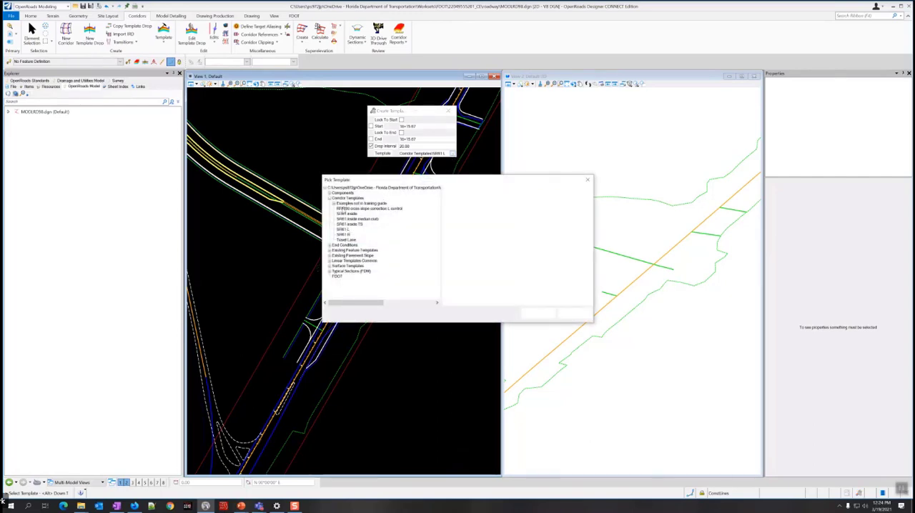
pyautogui.click(347, 208)
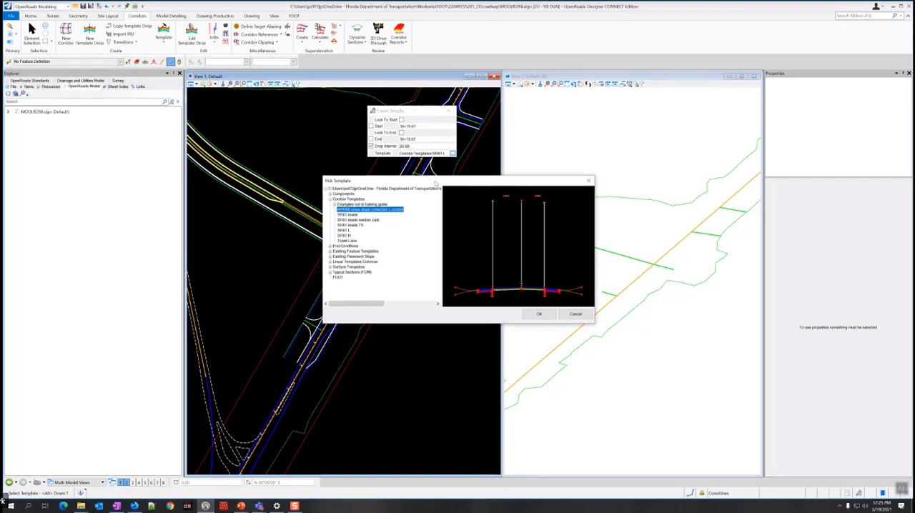
pyautogui.moveTo(424, 177); pyautogui.dragTo(502, 289)
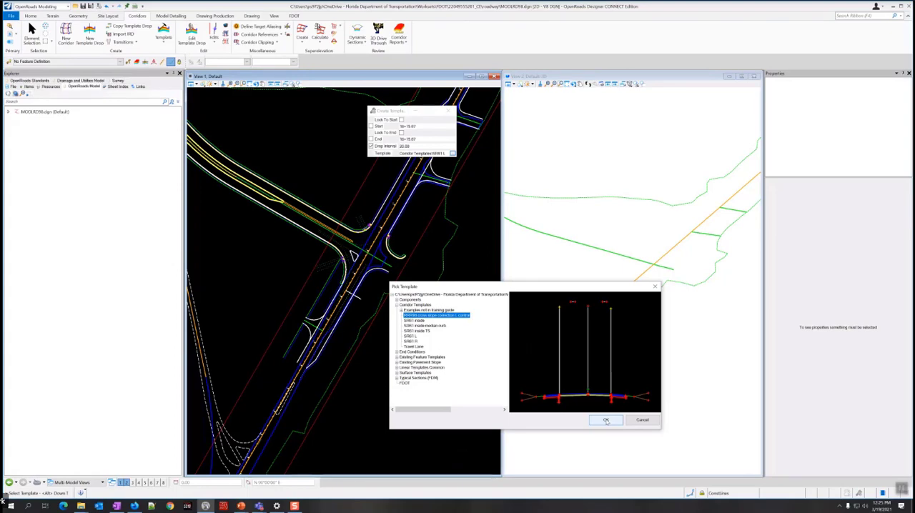
pyautogui.click(606, 421)
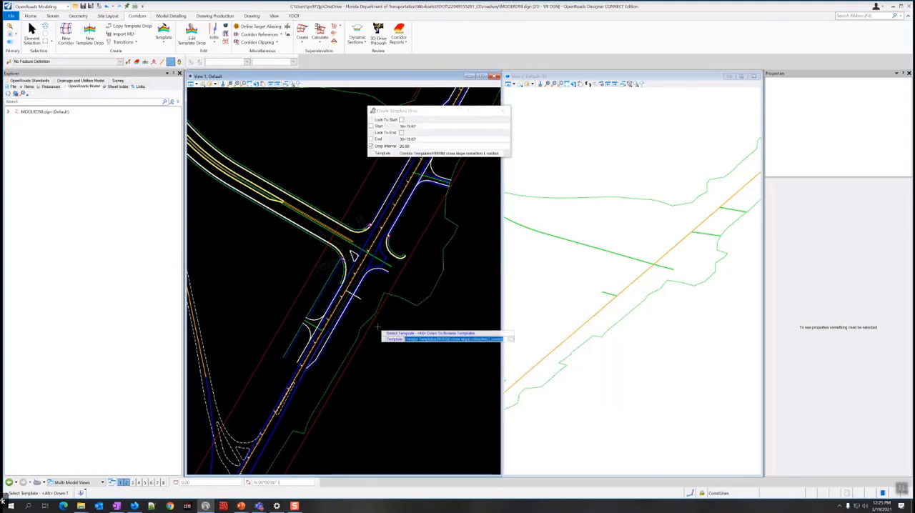
# Accept the template and set the drop's start station at the corridor's southwest beginning, about 18+20, by the end of the pavement milling line.
pyautogui.click(332, 188)
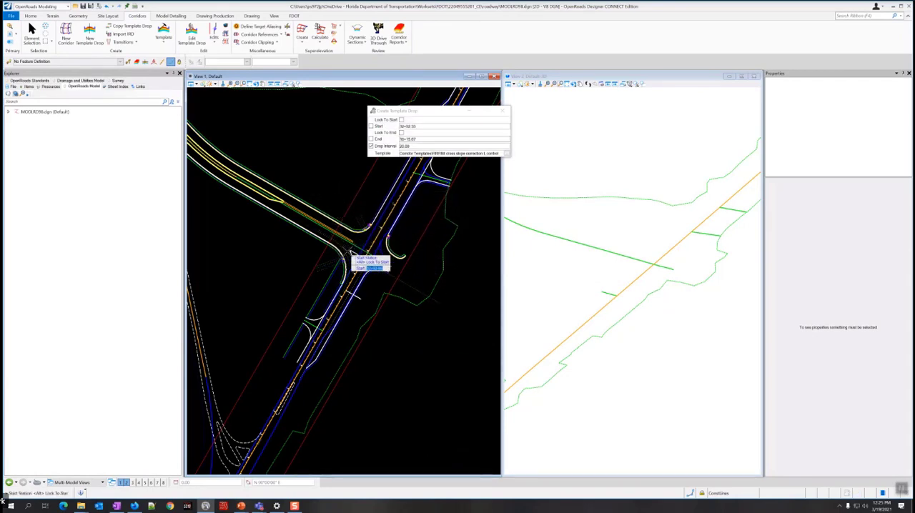
pyautogui.scroll(-2, 350, 256)
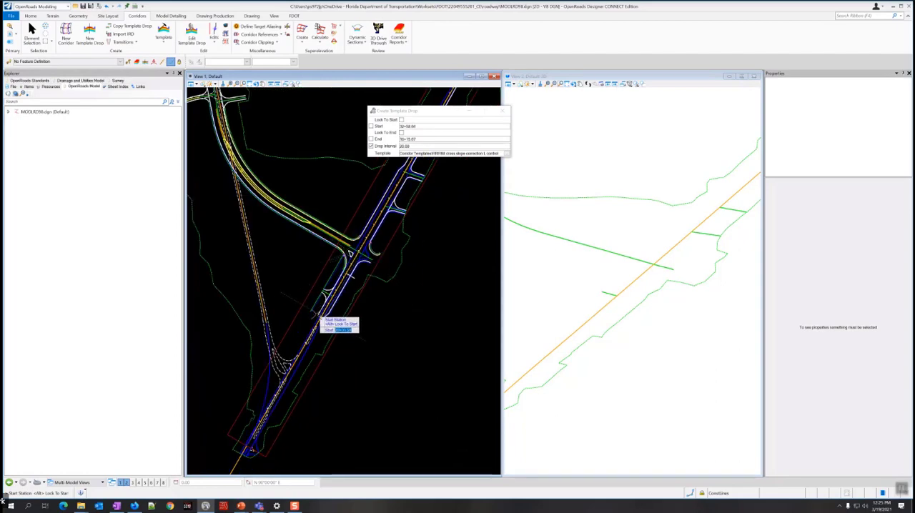
pyautogui.scroll(3, 320, 320)
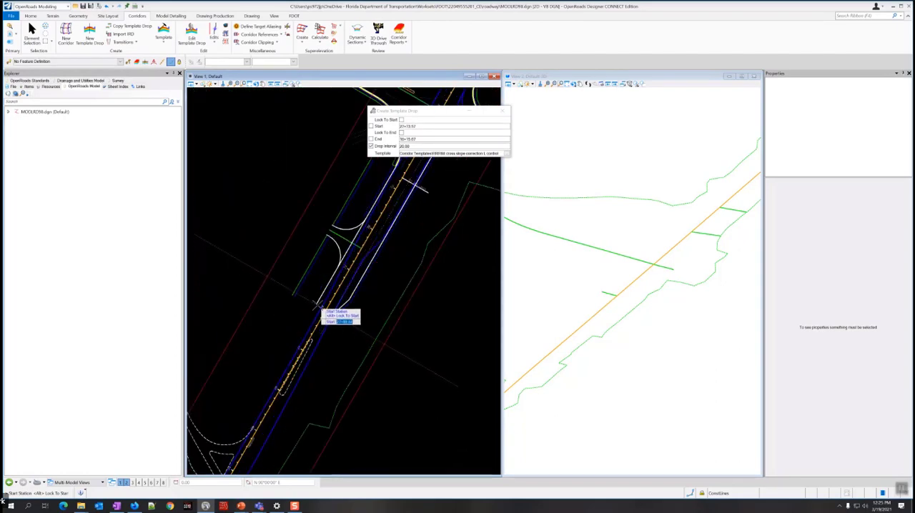
pyautogui.scroll(2, 320, 308)
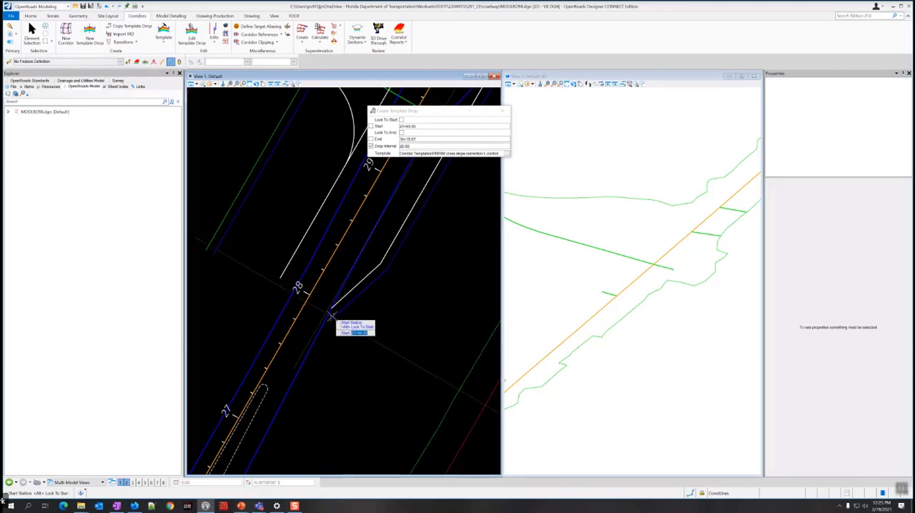
pyautogui.scroll(2, 335, 312)
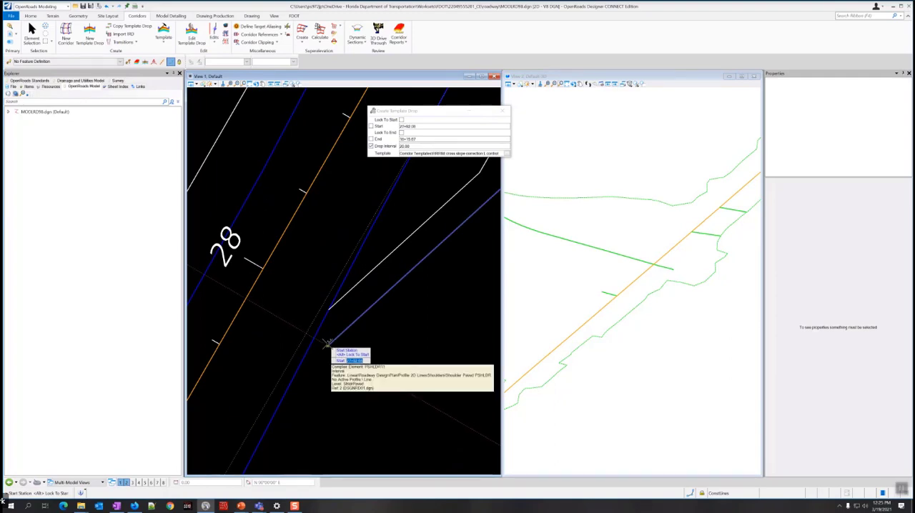
pyautogui.scroll(-1, 327, 343)
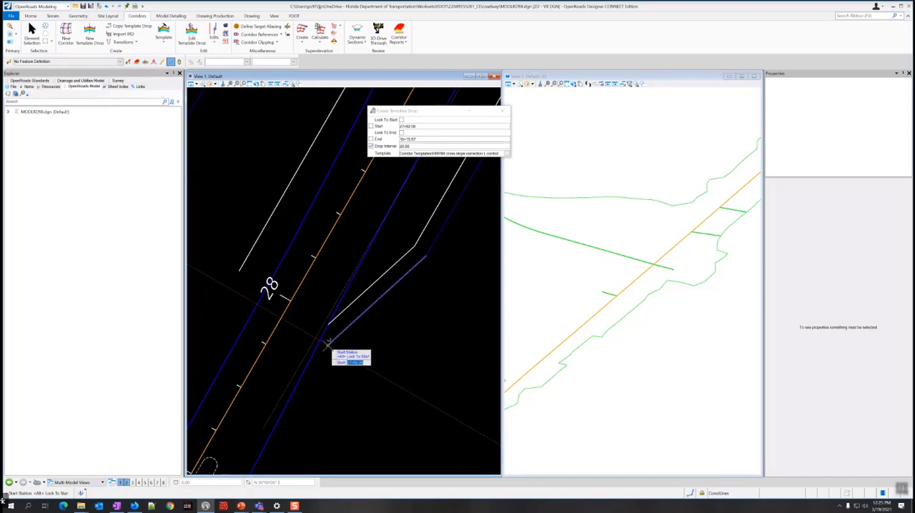
pyautogui.scroll(-4, 327, 344)
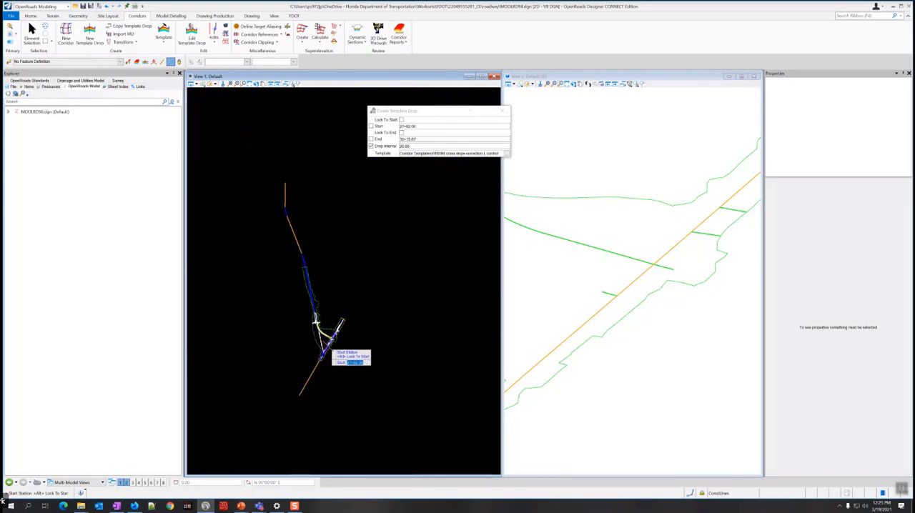
pyautogui.scroll(5, 316, 315)
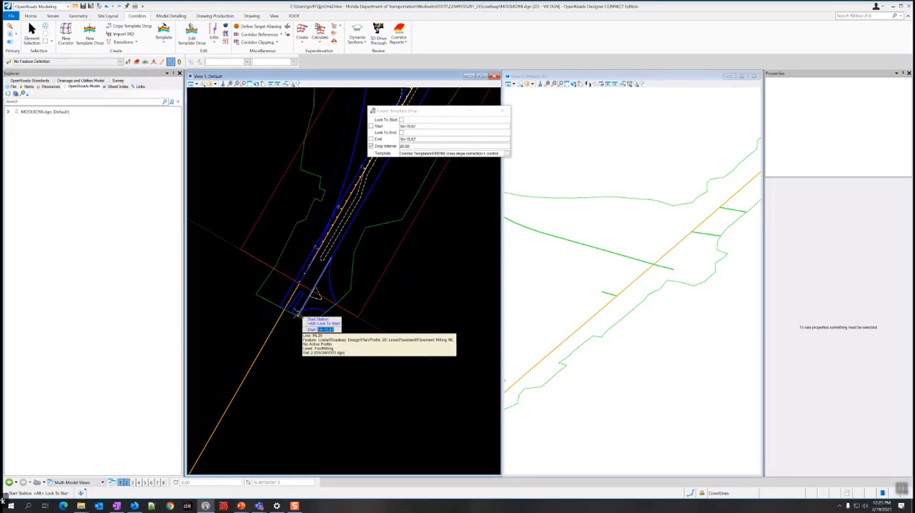
pyautogui.scroll(2, 296, 312)
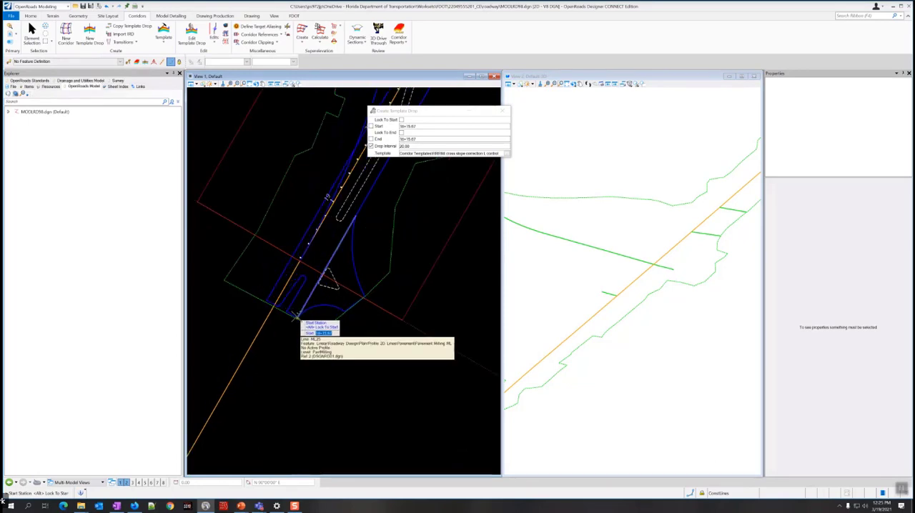
pyautogui.scroll(-3, 296, 316)
pyautogui.scroll(2, 296, 309)
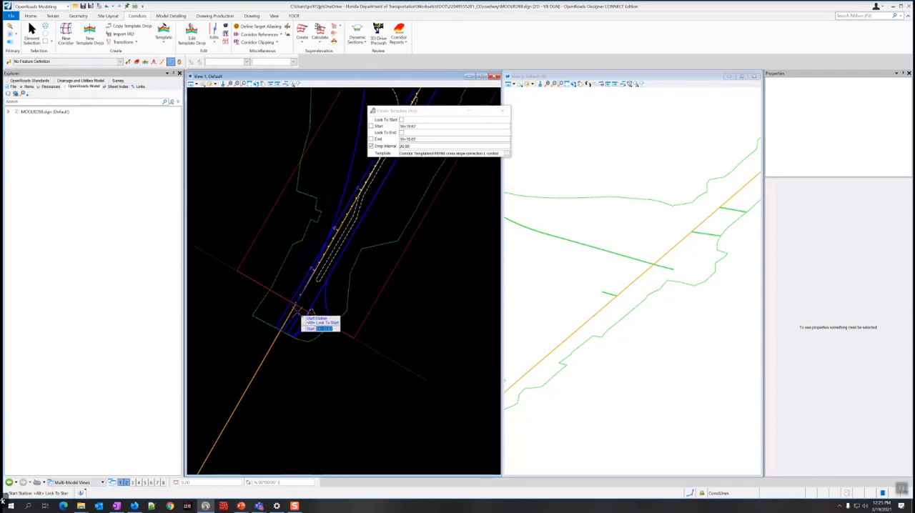
pyautogui.scroll(1, 296, 313)
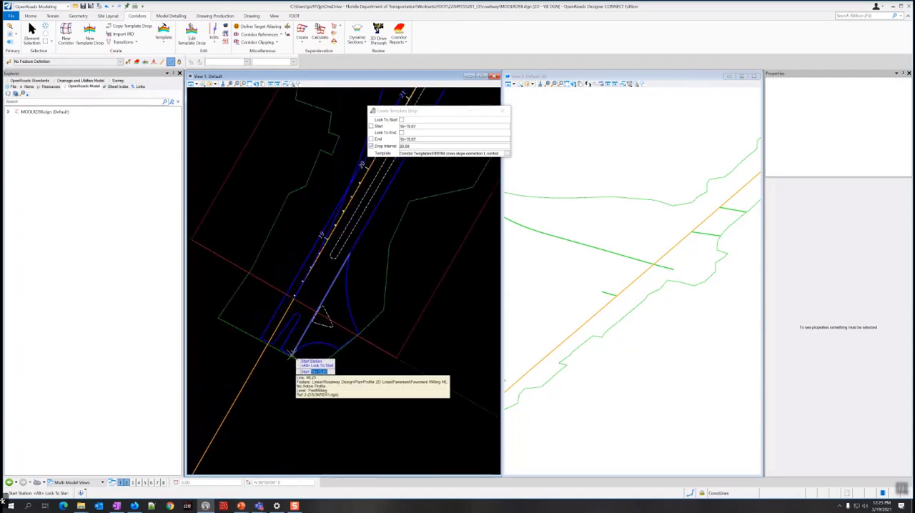
pyautogui.click(290, 354)
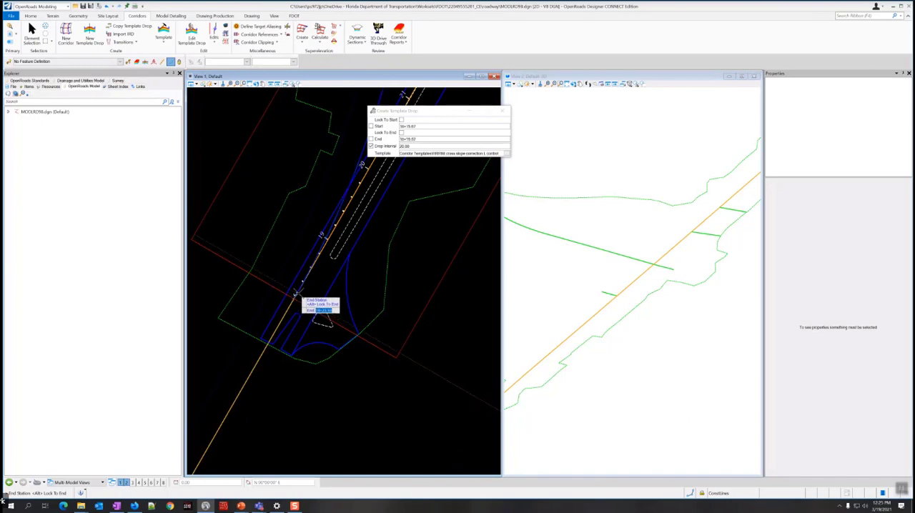
# Set the template drop's end station at the northeast end of the pavement milling line, about 47+18, and accept the 20.00 drop interval.
pyautogui.scroll(3, 296, 294)
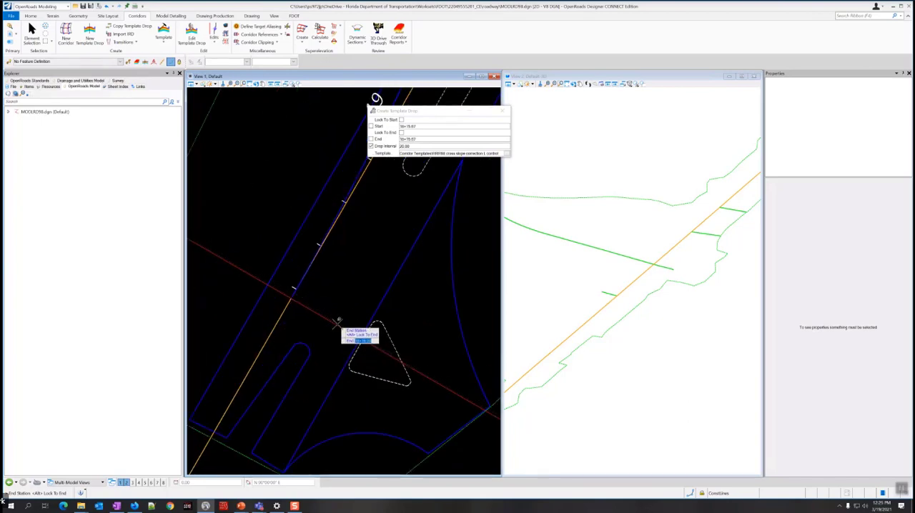
pyautogui.scroll(-2, 335, 321)
pyautogui.scroll(-3, 558, 351)
pyautogui.scroll(2, 552, 356)
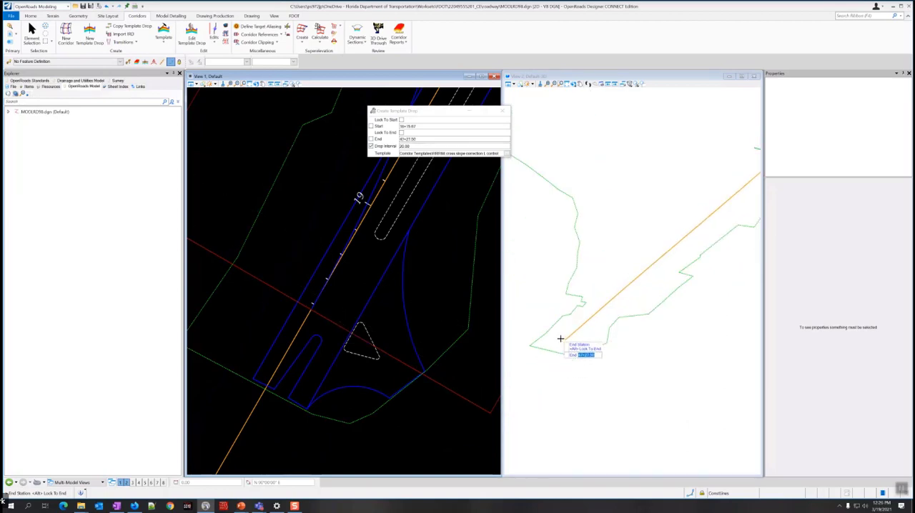
pyautogui.scroll(-3, 354, 266)
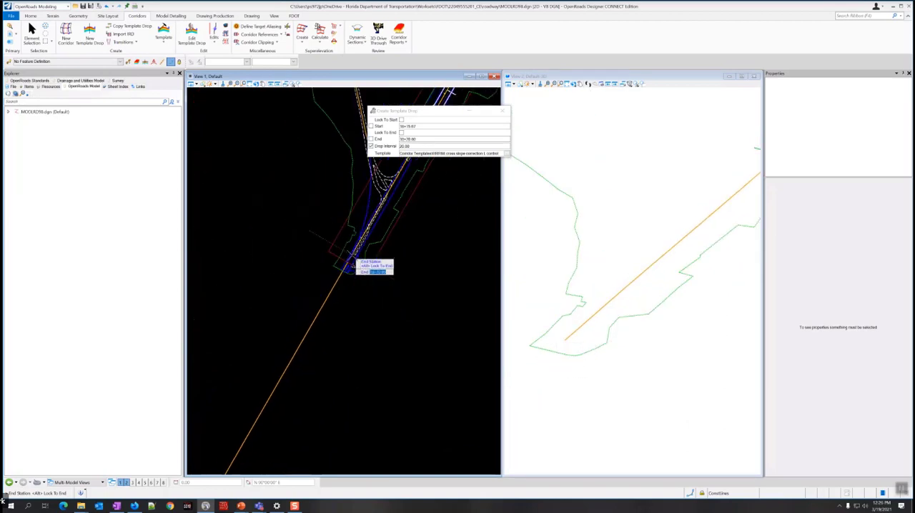
pyautogui.scroll(2, 351, 263)
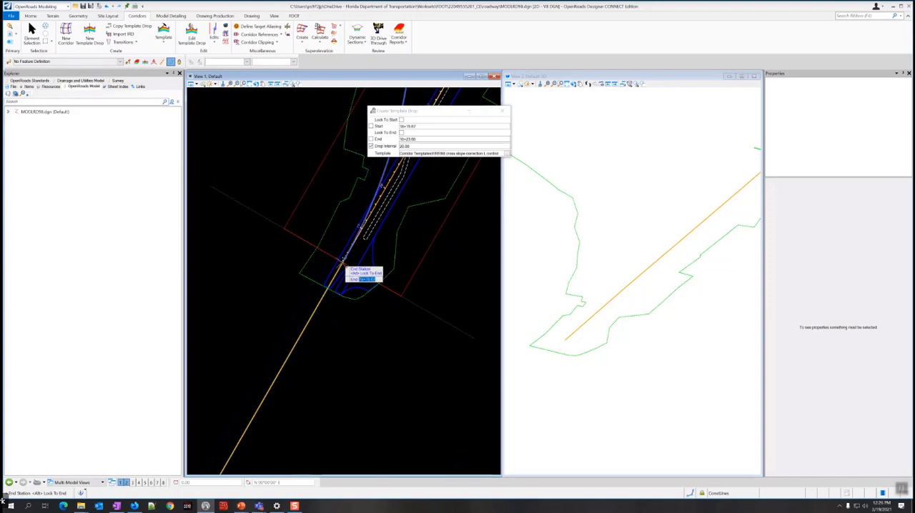
pyautogui.scroll(-4, 345, 264)
pyautogui.scroll(3, 352, 271)
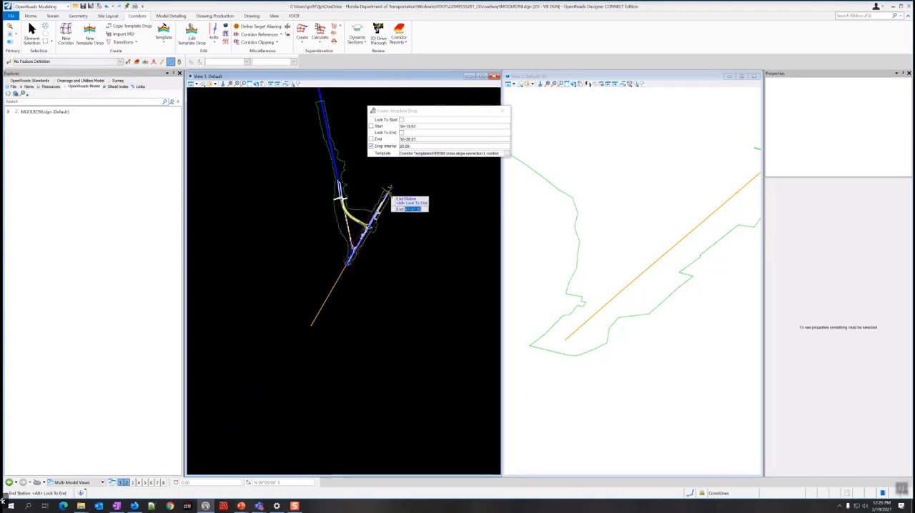
pyautogui.scroll(3, 384, 205)
pyautogui.scroll(4, 379, 186)
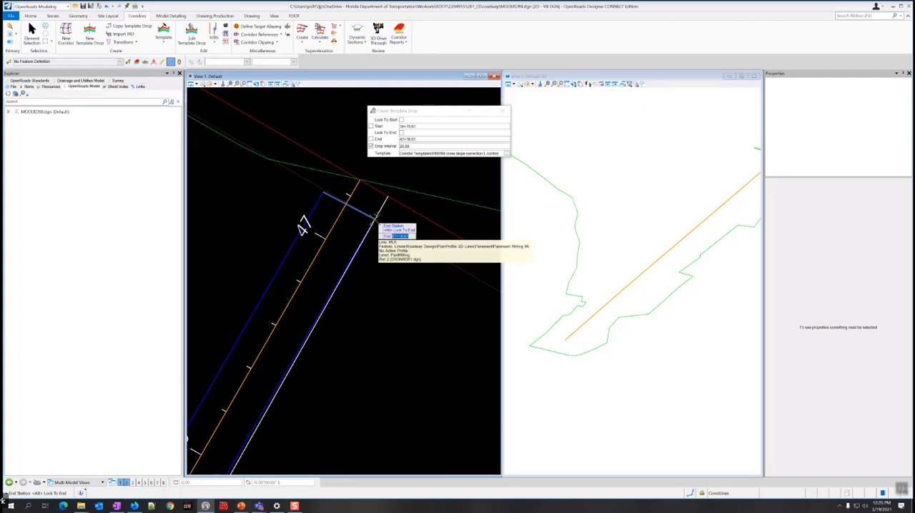
pyautogui.click(374, 217)
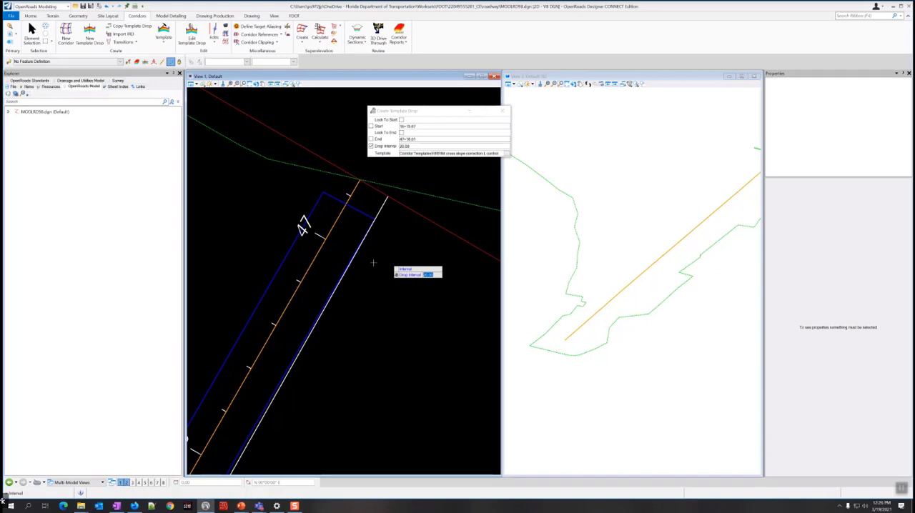
pyautogui.click(373, 264)
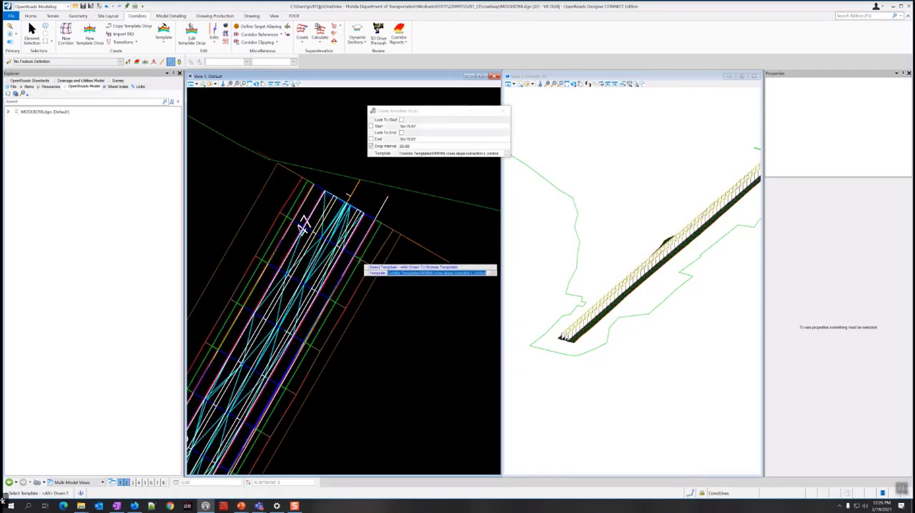
# Turn off the display of constructions in the 3D view.
pyautogui.scroll(5, 577, 314)
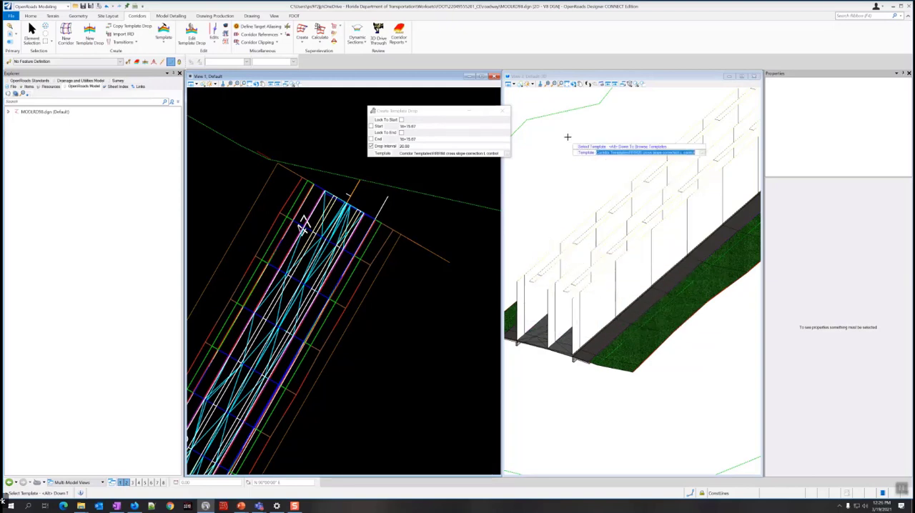
pyautogui.click(555, 76)
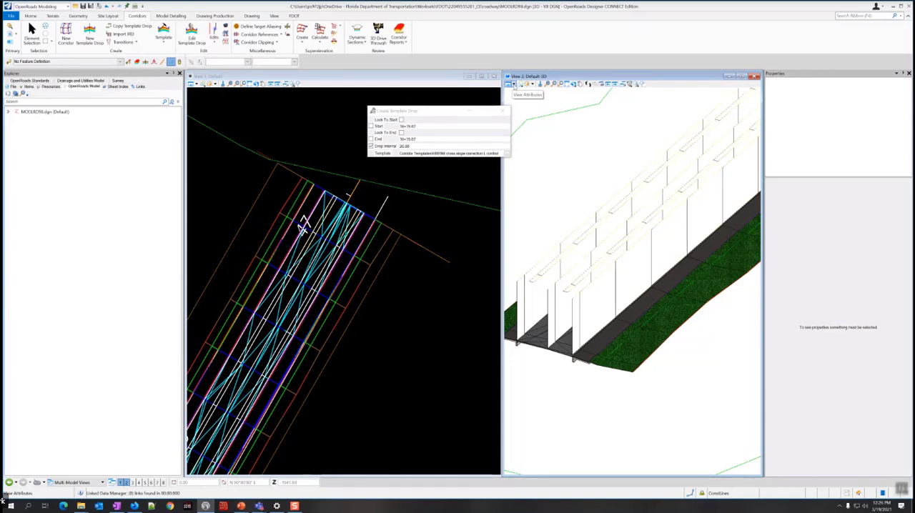
pyautogui.click(512, 85)
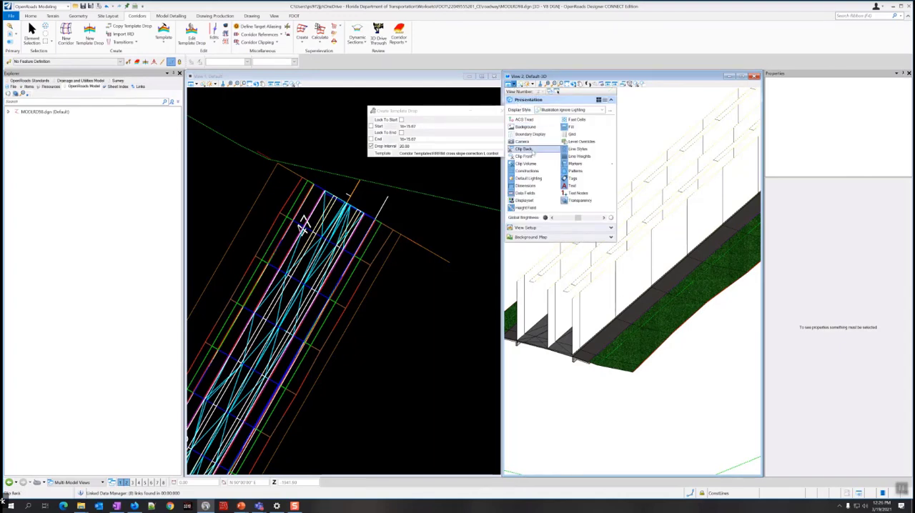
pyautogui.click(534, 171)
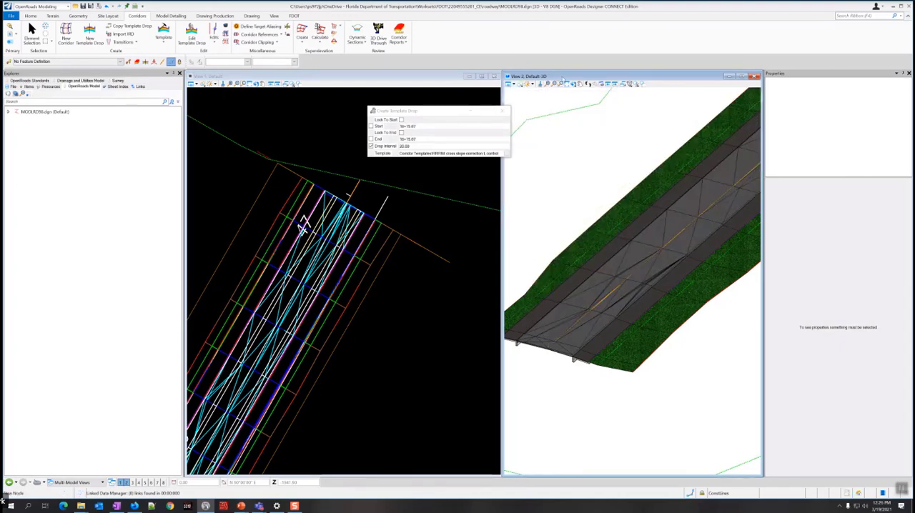
# Examine the modeled straight road corridor along its length in the 3D view, including its pavement and grass side slopes.
pyautogui.scroll(-5, 594, 202)
pyautogui.scroll(5, 629, 171)
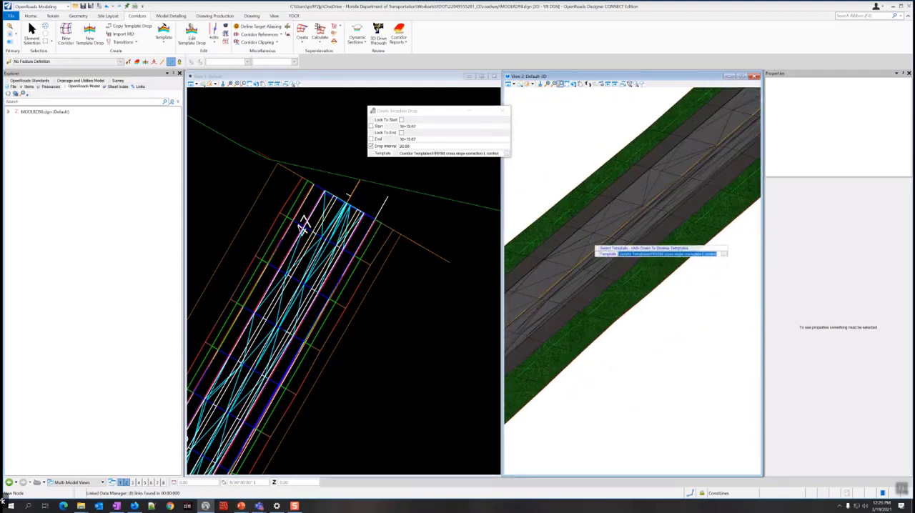
pyautogui.scroll(-4, 610, 278)
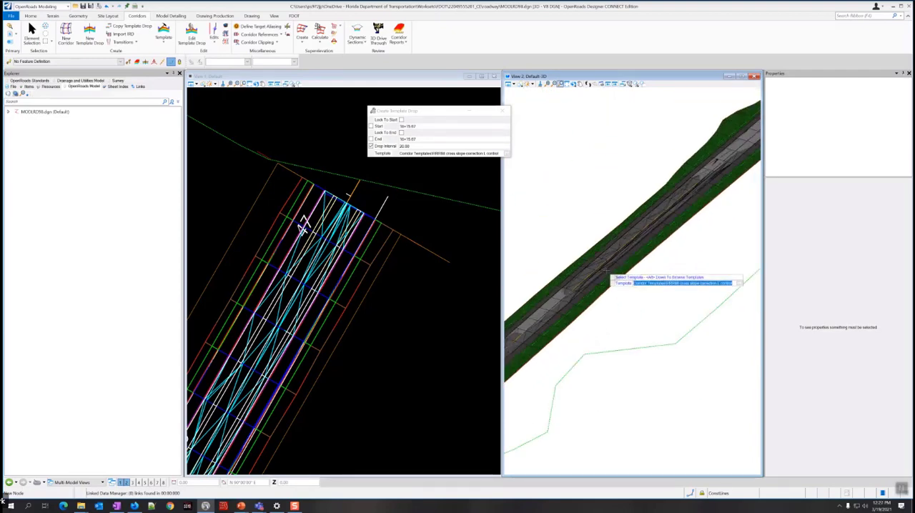
pyautogui.scroll(2, 675, 221)
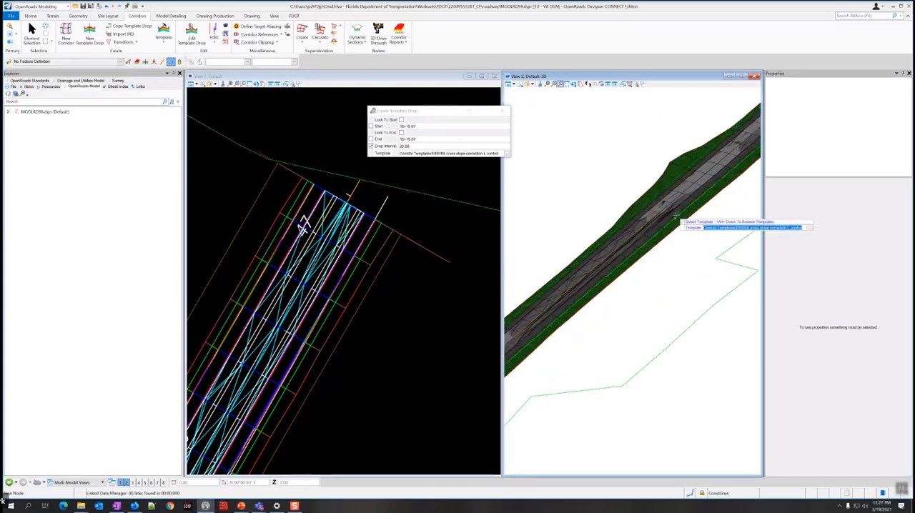
pyautogui.scroll(3, 676, 216)
pyautogui.scroll(-5, 684, 202)
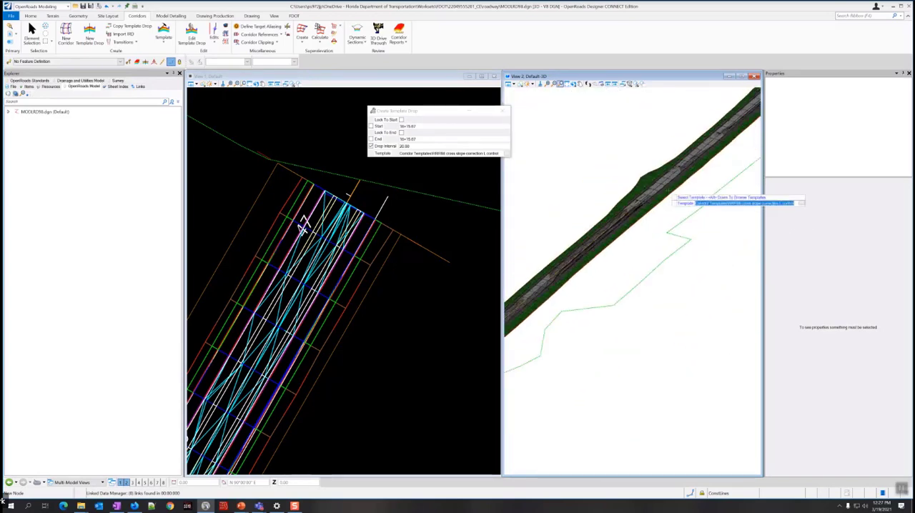
pyautogui.moveTo(695, 183); pyautogui.dragTo(653, 260, button='middle')
pyautogui.moveTo(700, 210); pyautogui.dragTo(564, 323, button='middle')
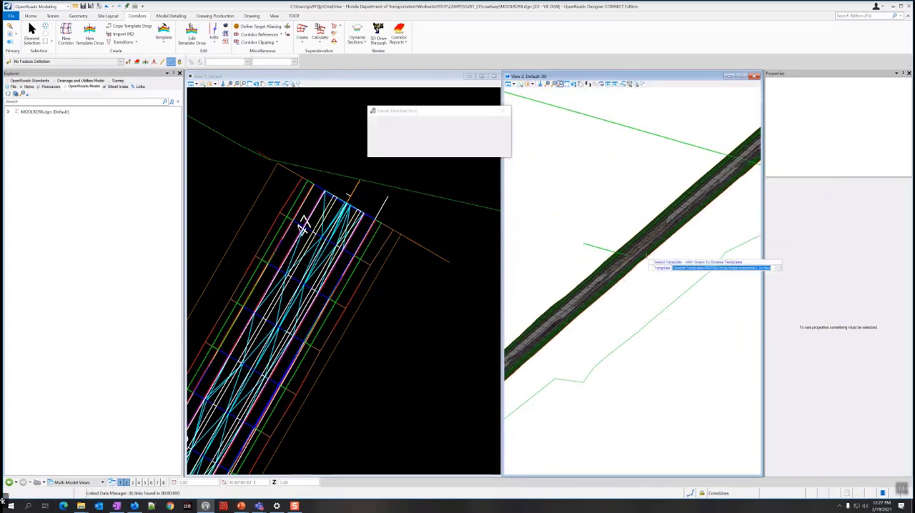
pyautogui.moveTo(680, 235); pyautogui.dragTo(576, 336, button='middle')
pyautogui.moveTo(664, 265); pyautogui.dragTo(593, 331, button='middle')
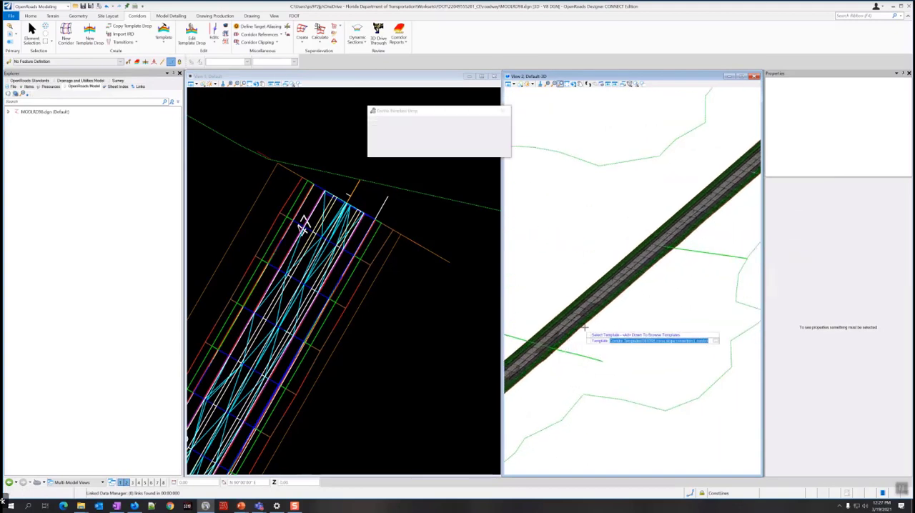
# End the template drop command and return to element selection with the plan view at the intersection.
pyautogui.scroll(-5, 368, 322)
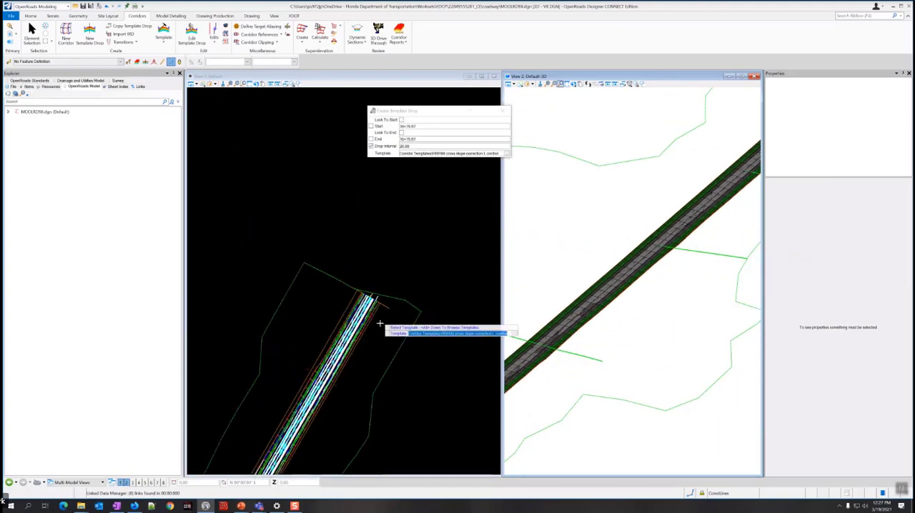
pyautogui.scroll(-3, 361, 356)
pyautogui.moveTo(316, 417); pyautogui.dragTo(358, 297, button='middle')
pyautogui.scroll(3, 352, 331)
pyautogui.scroll(3, 336, 332)
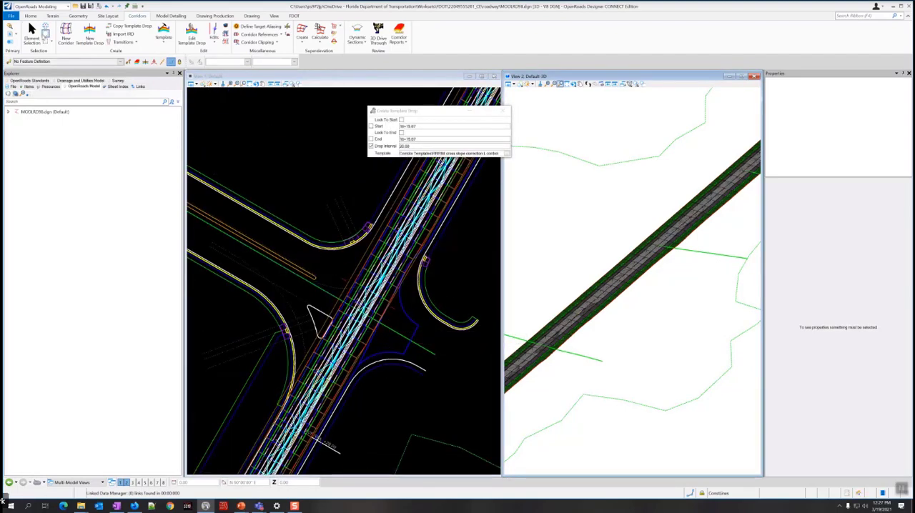
pyautogui.click(32, 30)
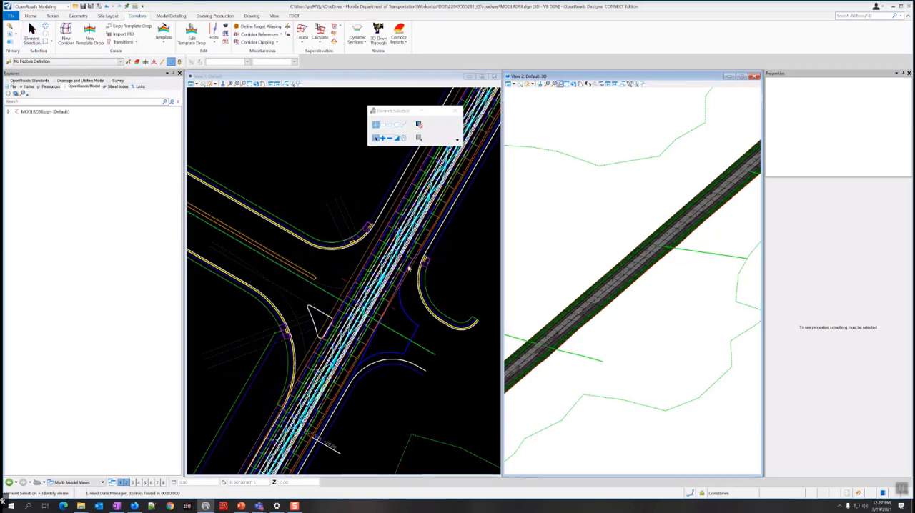
# Turn off the display of the MODLRD98.dgn Default-3D reference in the plan view and close the references list.
pyautogui.click(390, 278)
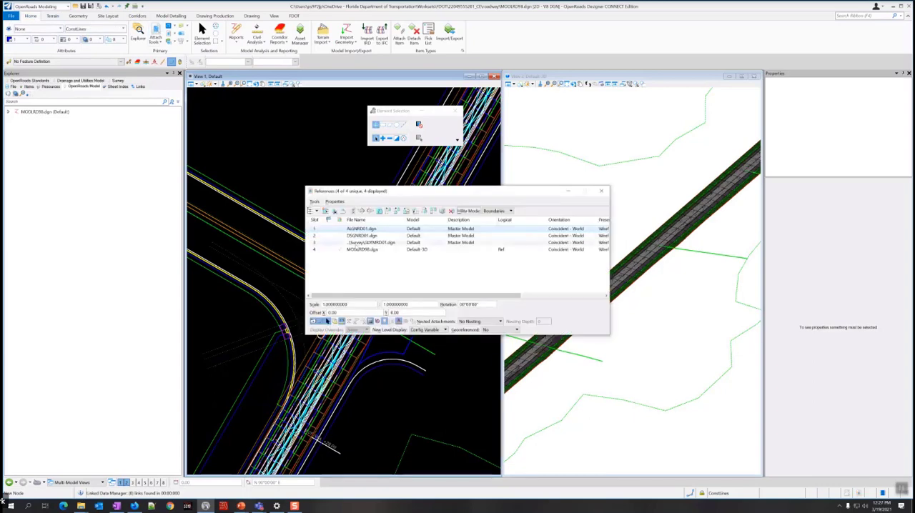
pyautogui.click(368, 250)
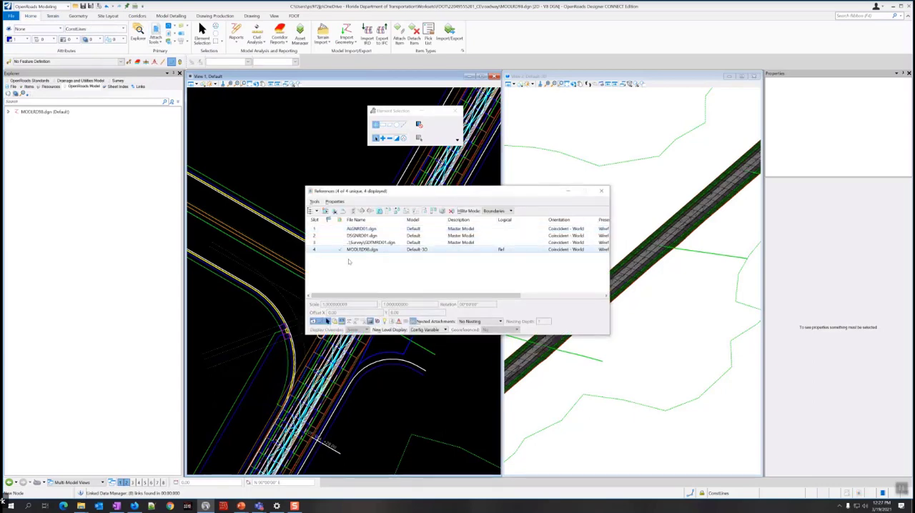
pyautogui.moveTo(461, 298); pyautogui.dragTo(545, 297)
pyautogui.click(568, 250)
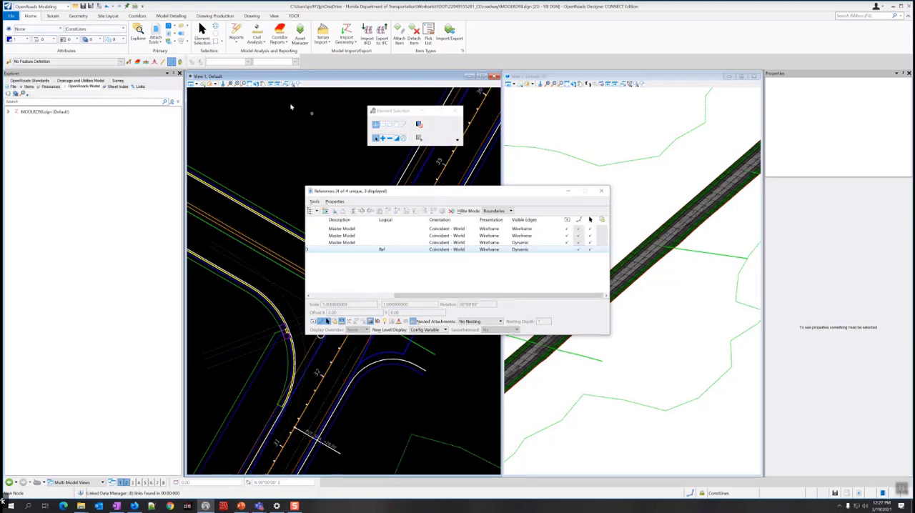
pyautogui.click(601, 191)
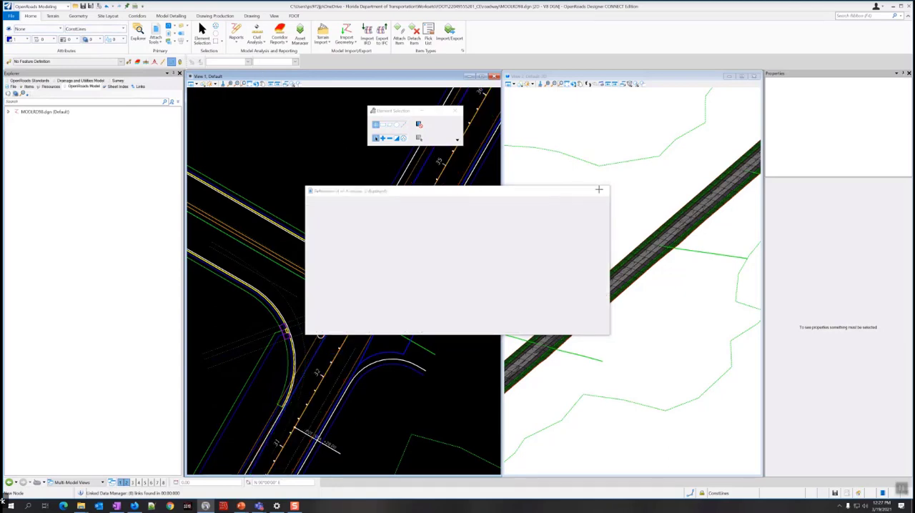
# Examine the pavement milling and edge lines along the straight road in the plan view, between the southwest widening and the intersection.
pyautogui.scroll(-5, 364, 308)
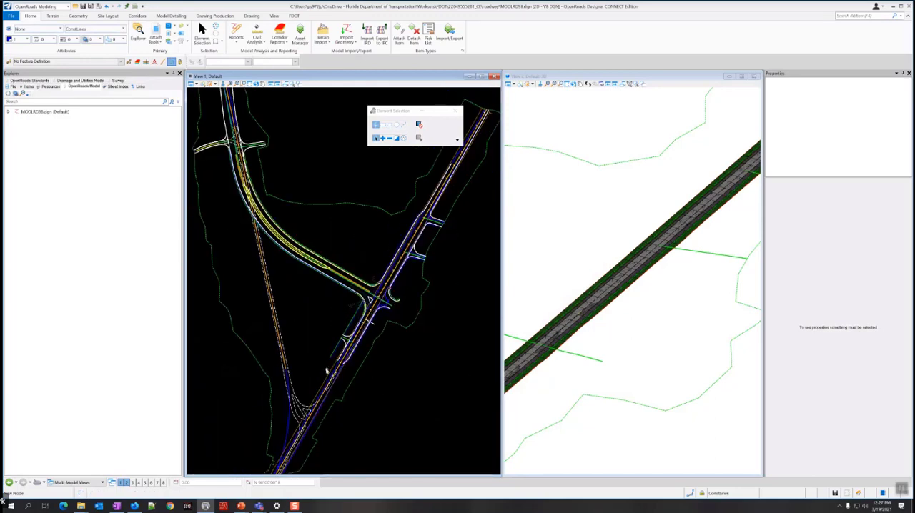
pyautogui.scroll(2, 326, 371)
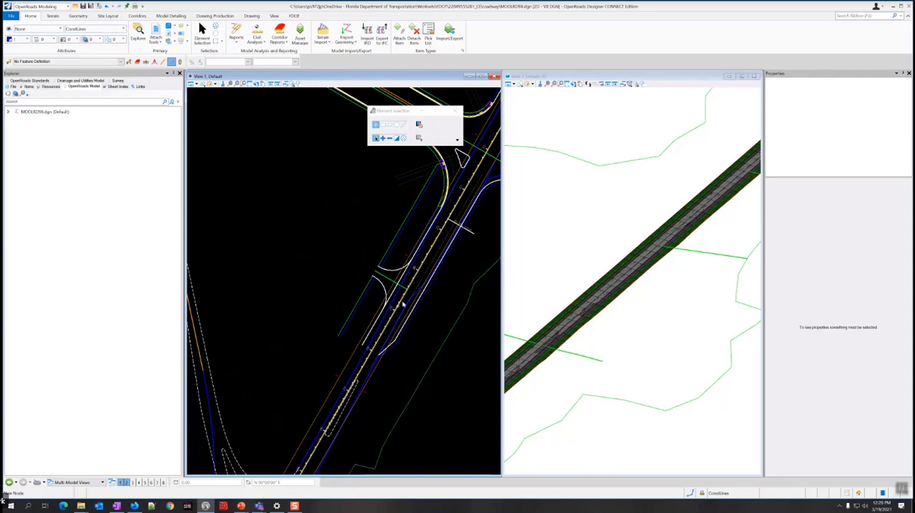
pyautogui.moveTo(442, 292); pyautogui.dragTo(373, 303, button='middle')
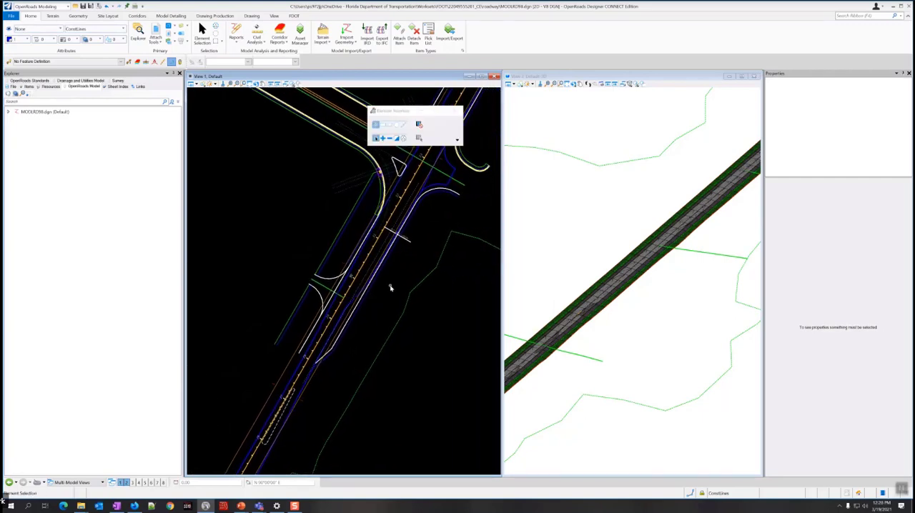
pyautogui.rightClick(391, 288)
pyautogui.moveTo(462, 301)
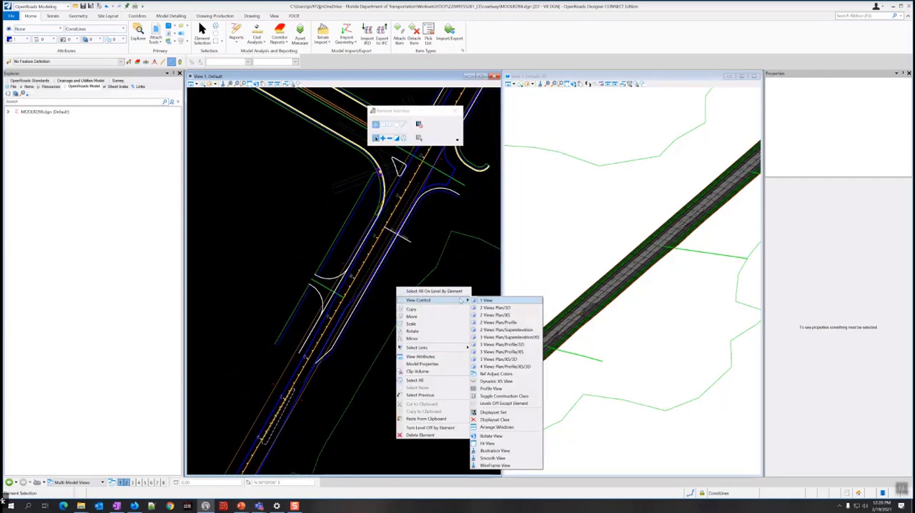
pyautogui.click(393, 270)
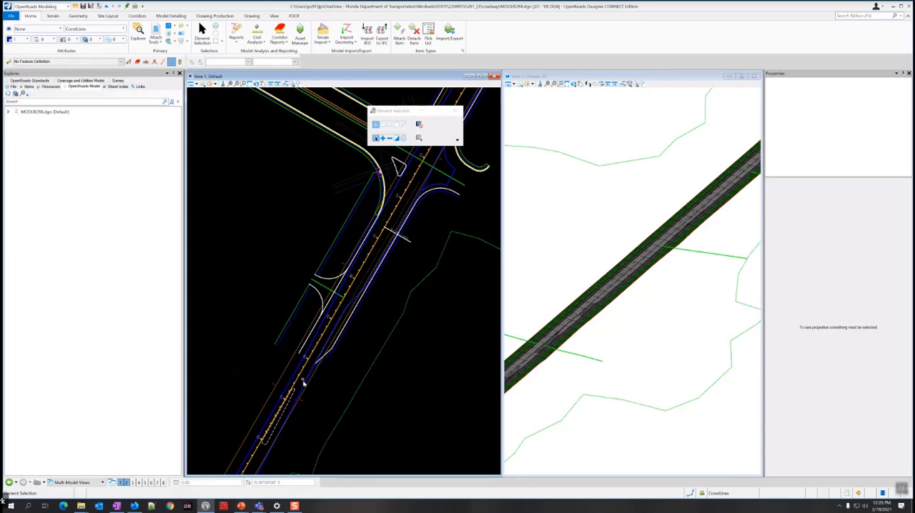
pyautogui.moveTo(304, 388)
pyautogui.scroll(-1, 337, 341)
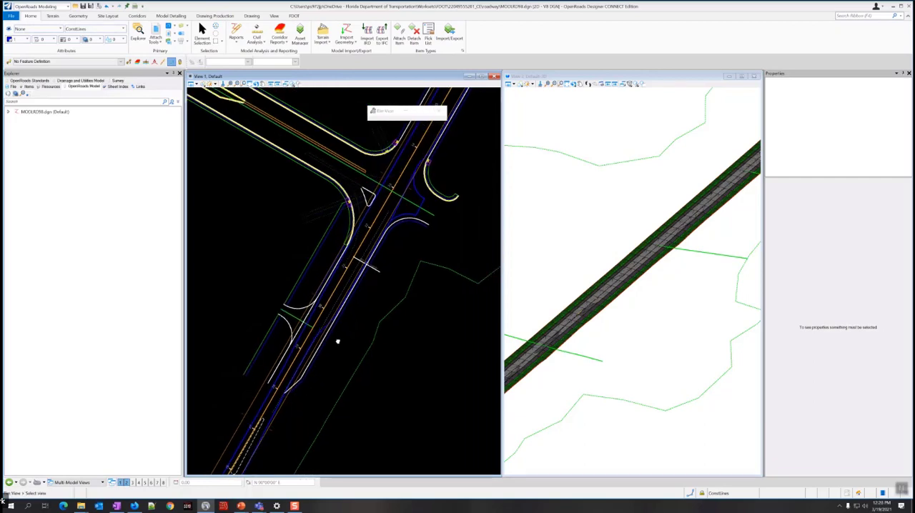
pyautogui.scroll(2, 296, 351)
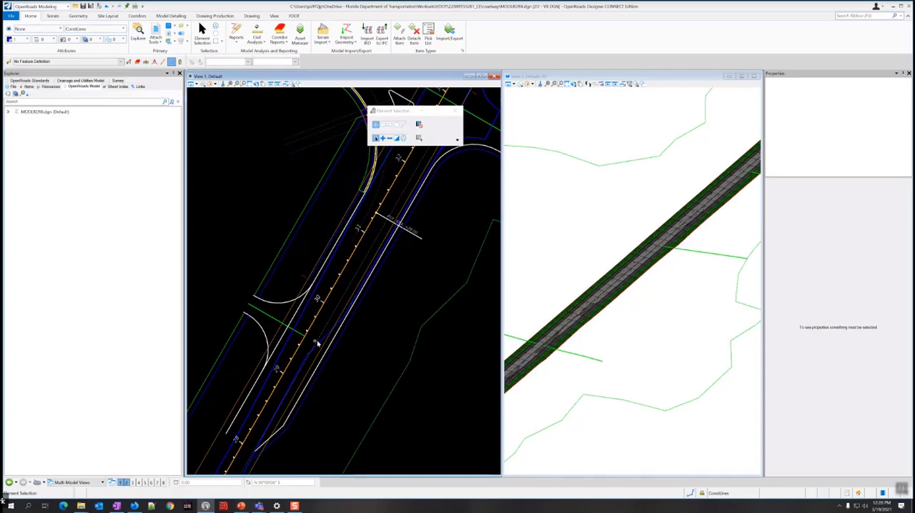
pyautogui.moveTo(319, 342)
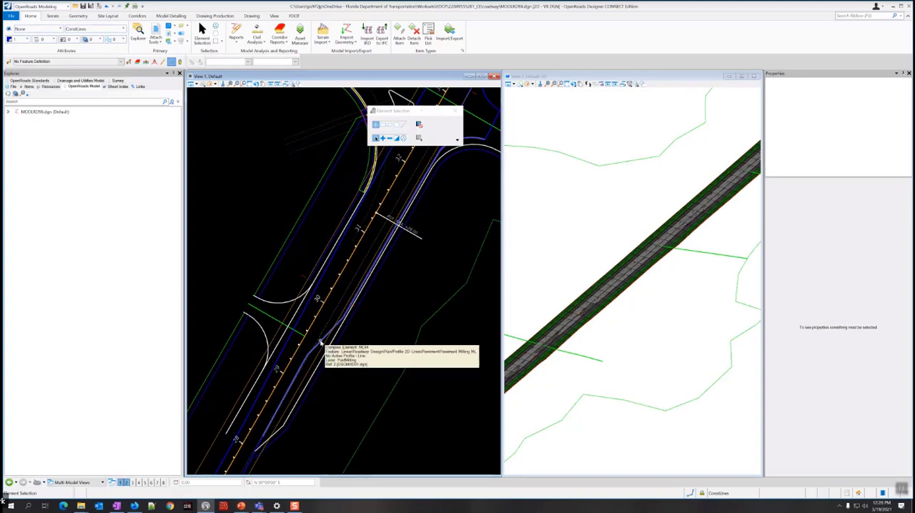
pyautogui.scroll(-1, 319, 341)
pyautogui.scroll(1, 300, 365)
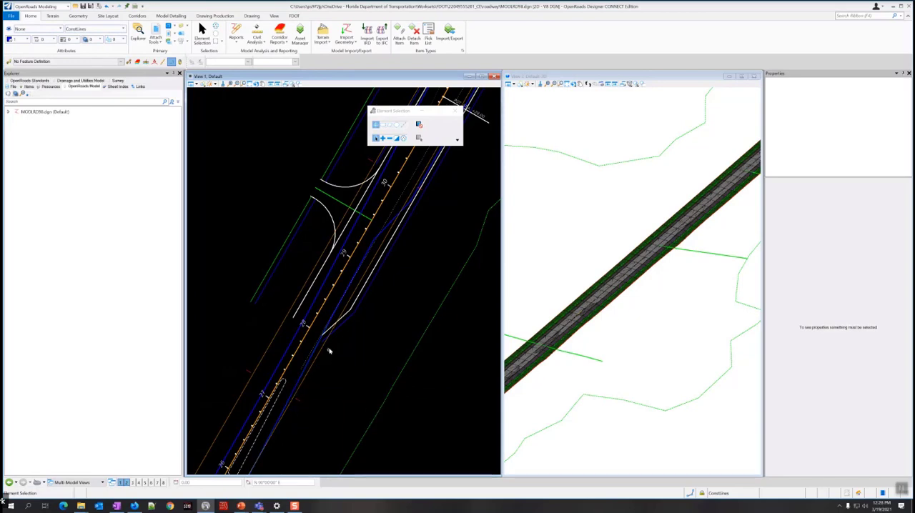
pyautogui.moveTo(343, 320)
pyautogui.moveTo(415, 216); pyautogui.dragTo(333, 317, button='middle')
pyautogui.moveTo(386, 258); pyautogui.dragTo(365, 309, button='middle')
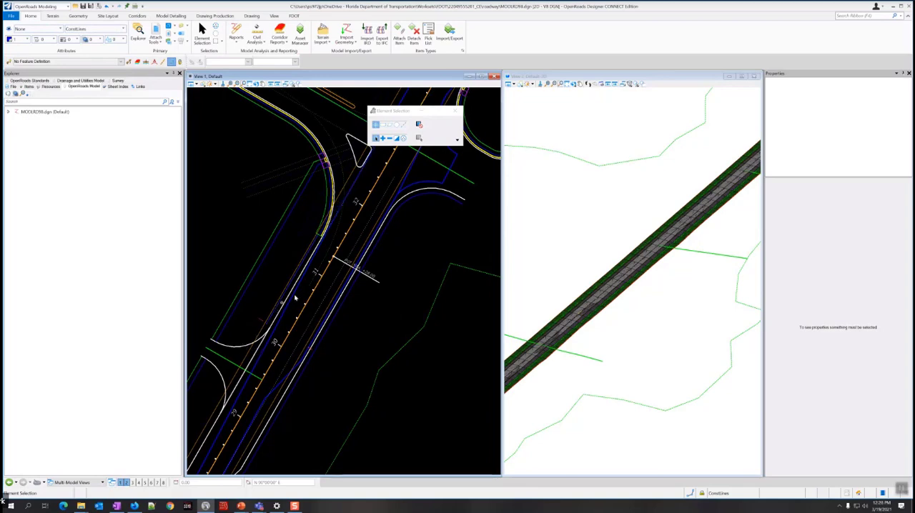
# Turn off the levels of the active MODLRD98.dgn model in the plan view, keeping only ConstLines and the CorrHndlStg3_dp corridor handle level on.
pyautogui.scroll(-2, 412, 274)
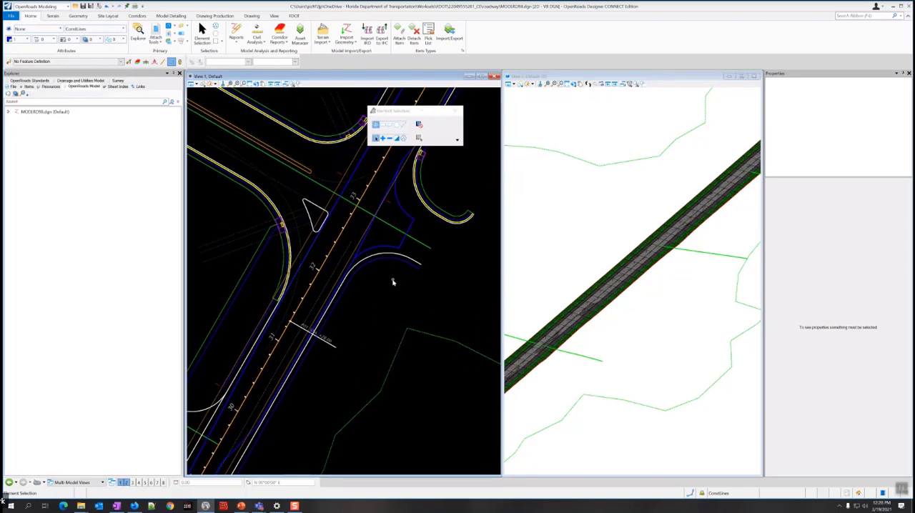
pyautogui.scroll(-2, 394, 279)
pyautogui.moveTo(428, 230); pyautogui.dragTo(401, 259, button='middle')
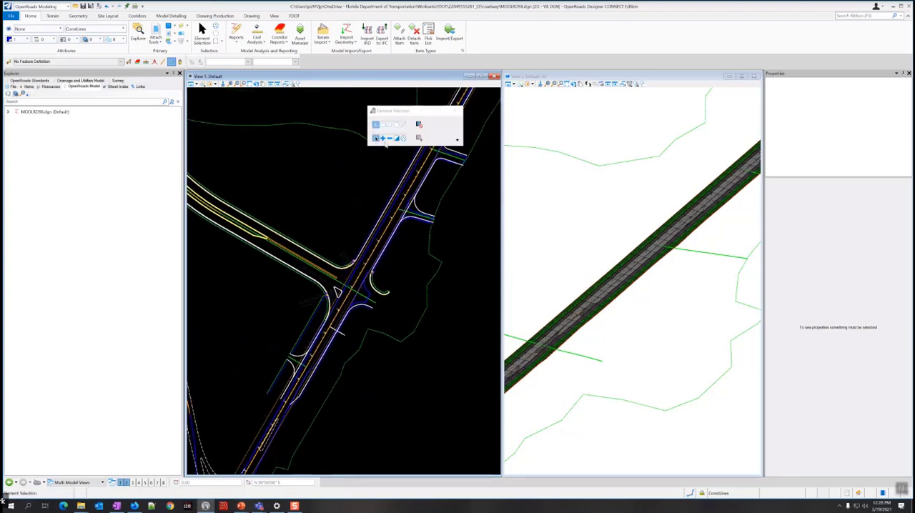
pyautogui.moveTo(409, 112); pyautogui.dragTo(403, 123)
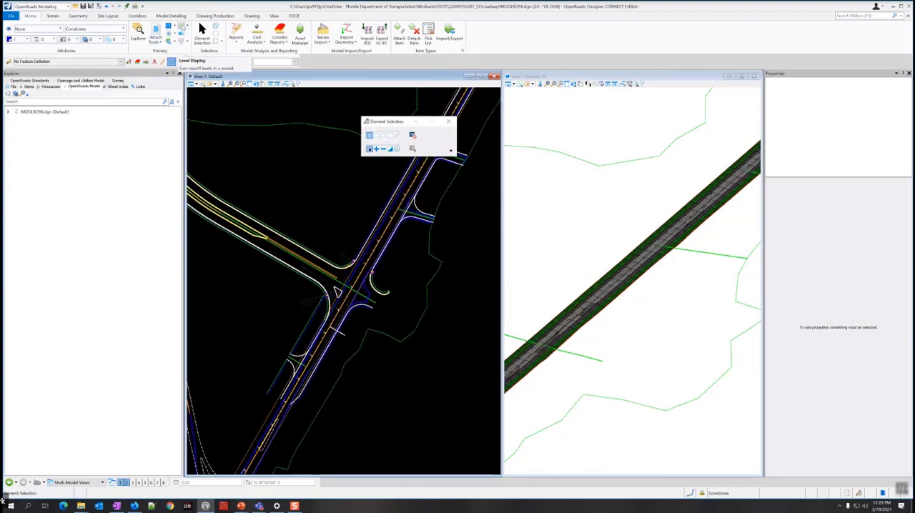
pyautogui.click(183, 27)
pyautogui.moveTo(79, 63); pyautogui.dragTo(96, 152)
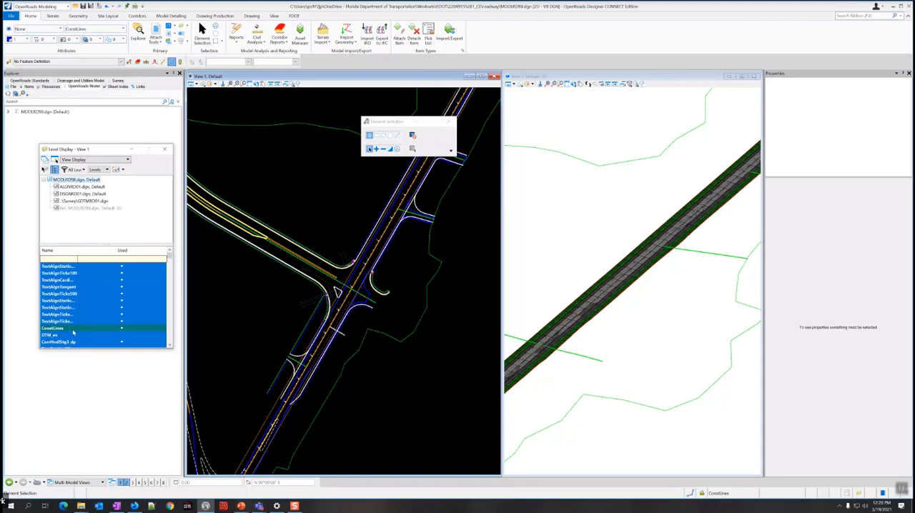
pyautogui.rightClick(89, 307)
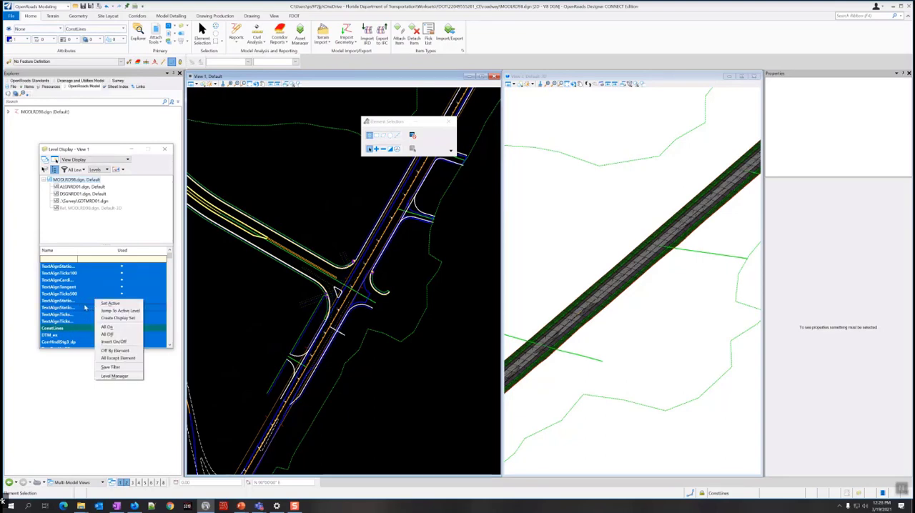
pyautogui.click(106, 334)
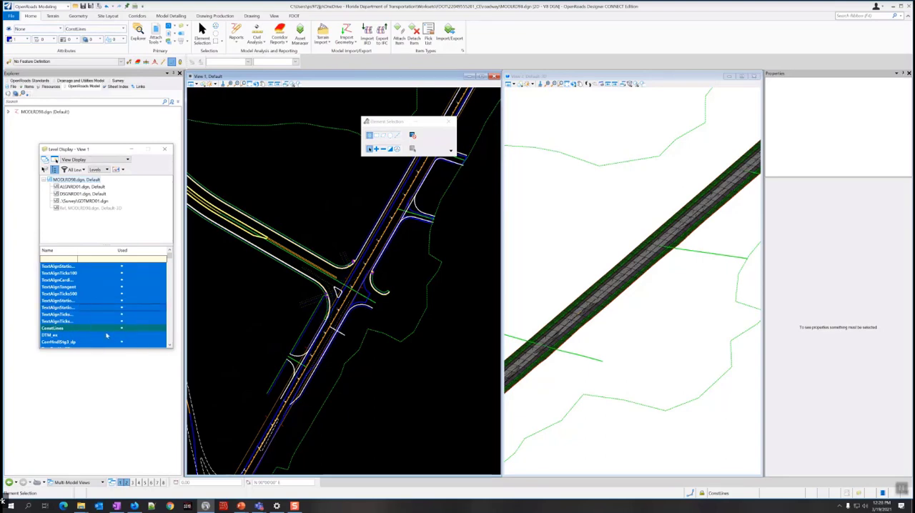
pyautogui.scroll(-1, 82, 311)
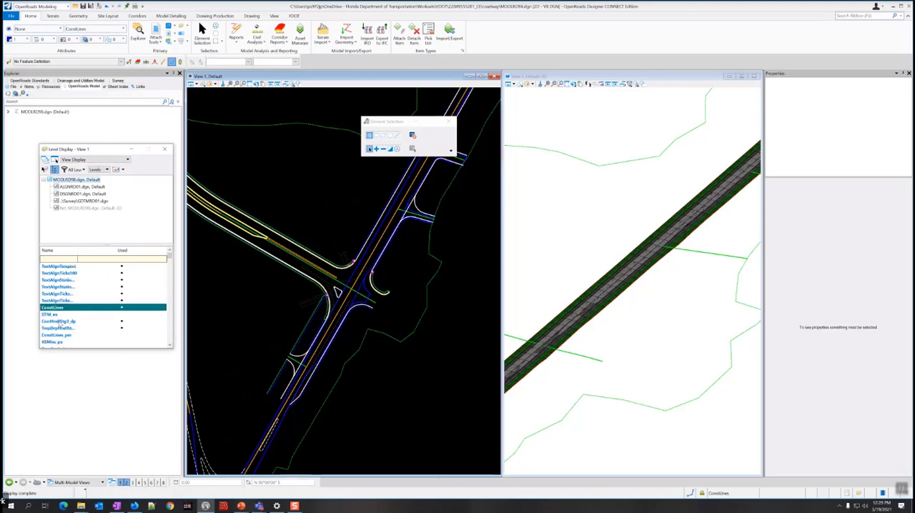
pyautogui.click(66, 323)
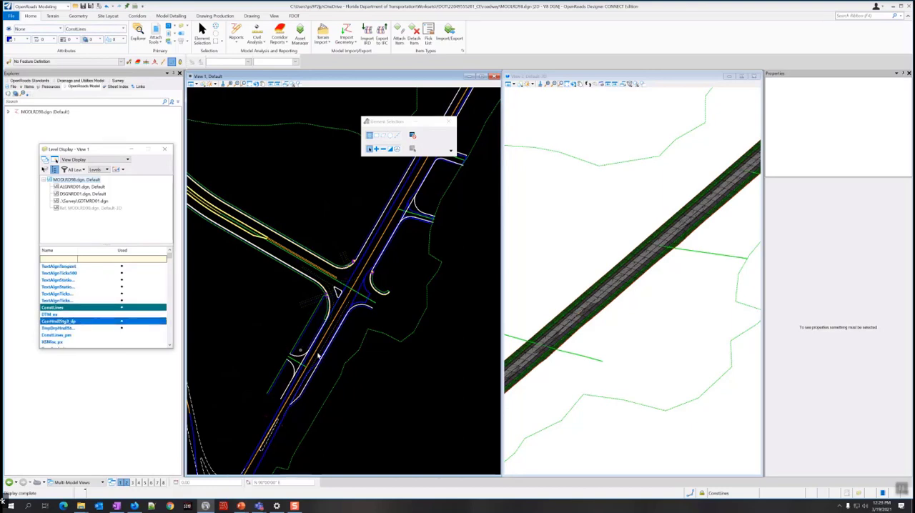
# Turn off all levels of the DSGNRD01.dgn reference in the plan view.
pyautogui.scroll(3, 306, 349)
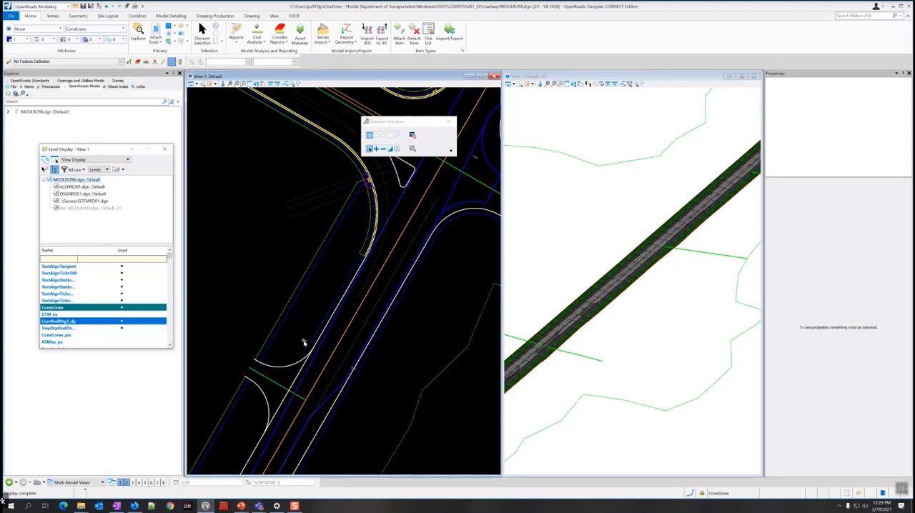
pyautogui.scroll(-2, 293, 330)
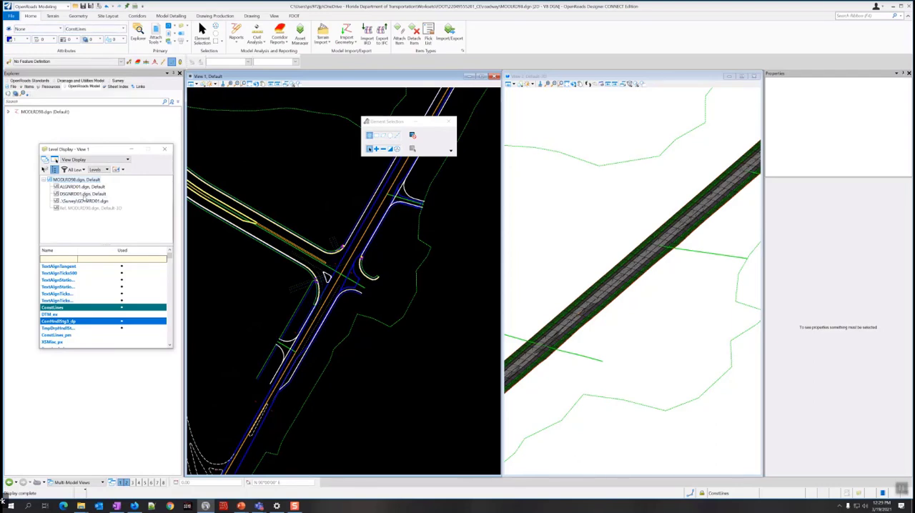
pyautogui.click(85, 193)
pyautogui.scroll(1, 99, 319)
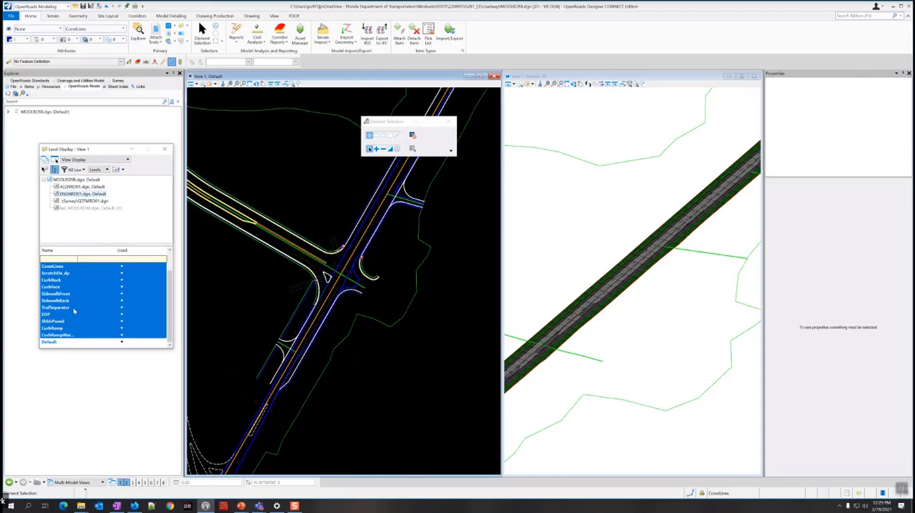
pyautogui.rightClick(75, 303)
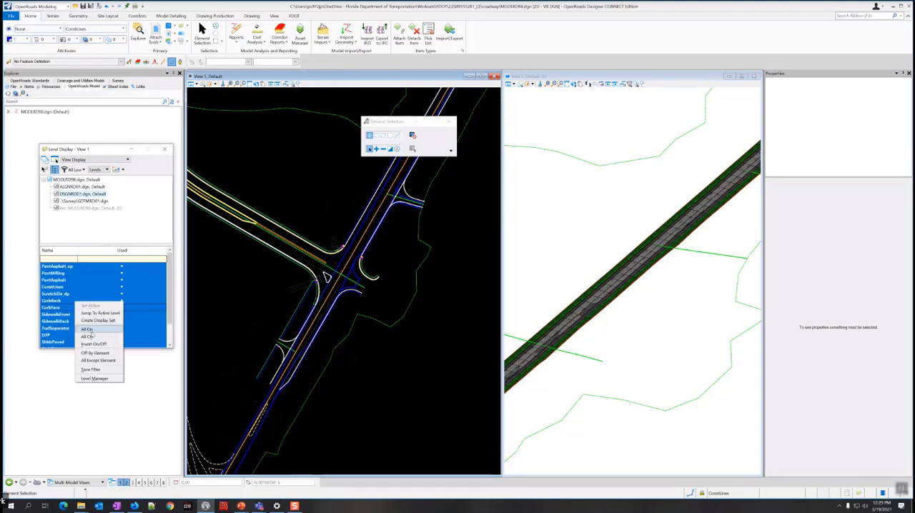
pyautogui.click(87, 337)
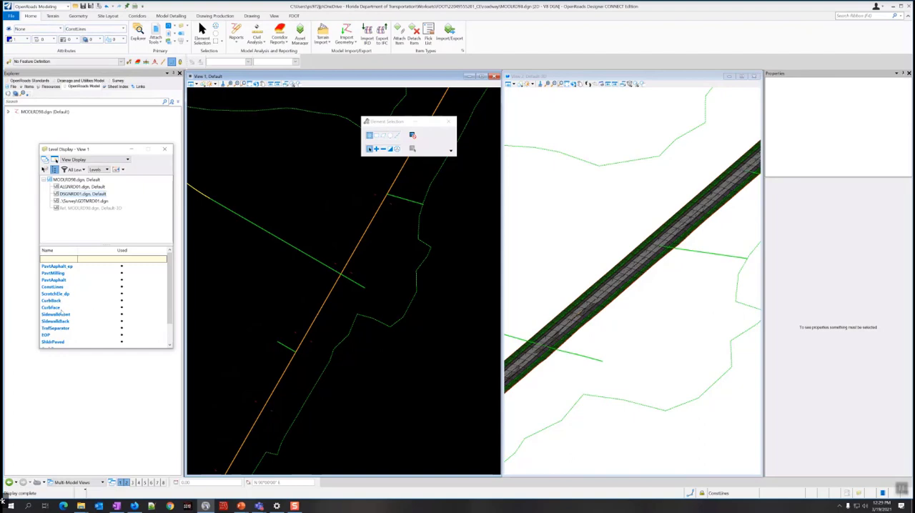
# Turn on the PavtMilling and PavtAsphalt levels of the DSGNRD01.dgn reference, checking what the EOP level holds and leaving it off.
pyautogui.click(56, 275)
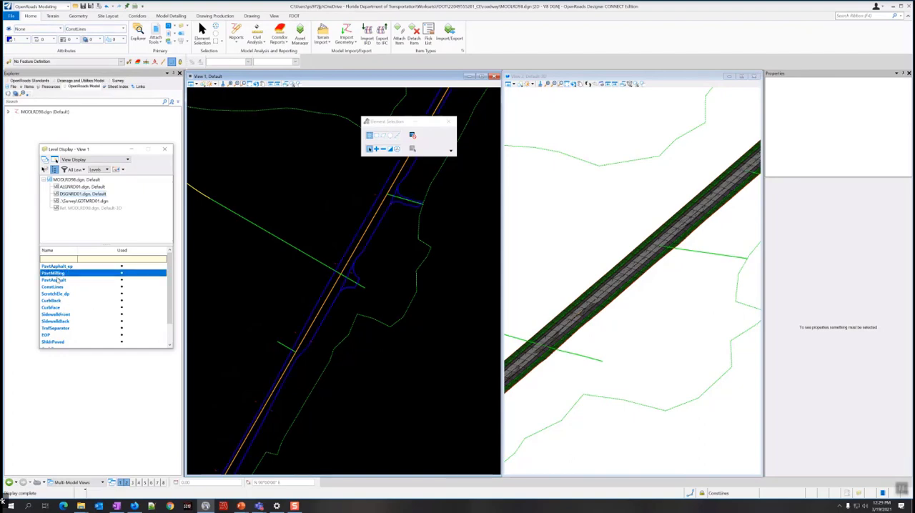
pyautogui.click(47, 335)
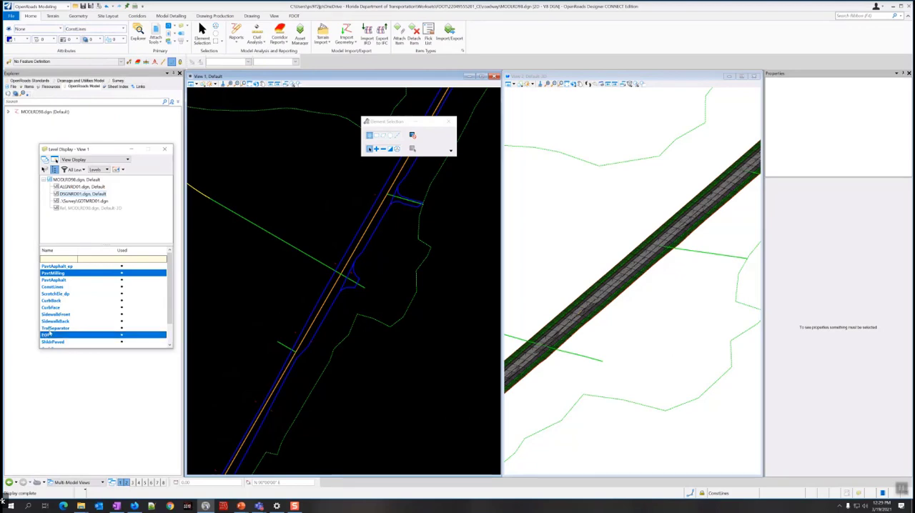
pyautogui.click(47, 335)
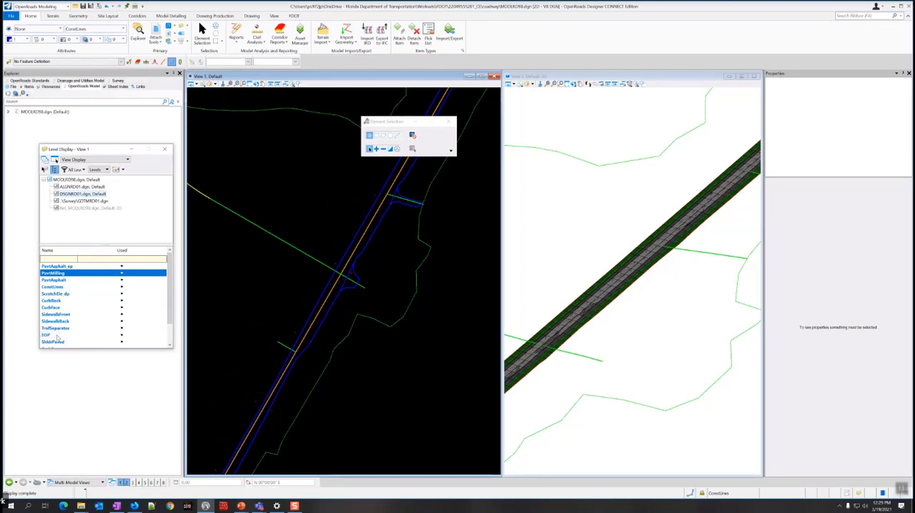
pyautogui.click(57, 335)
pyautogui.scroll(-3, 249, 284)
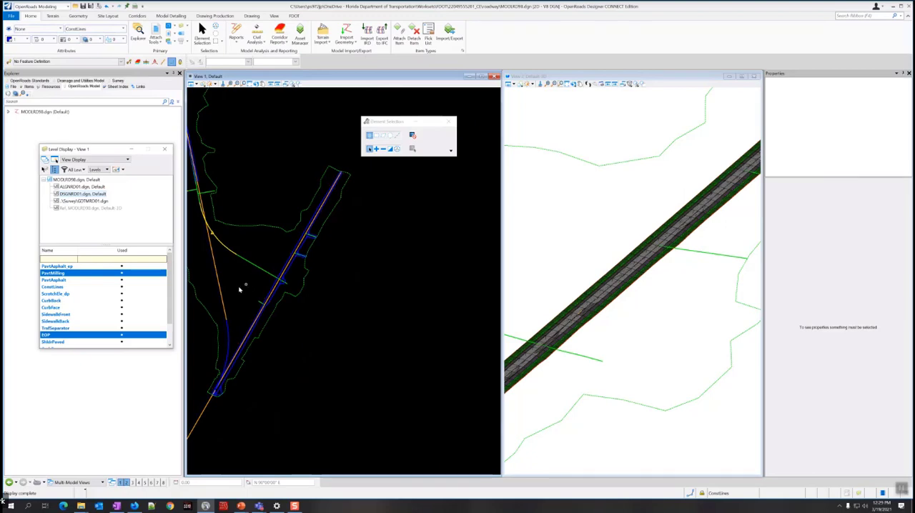
pyautogui.click(59, 336)
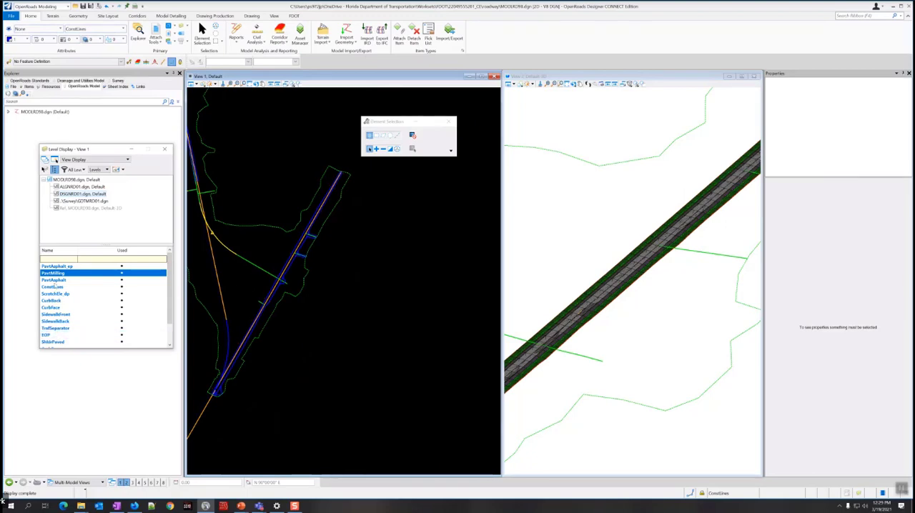
pyautogui.click(54, 280)
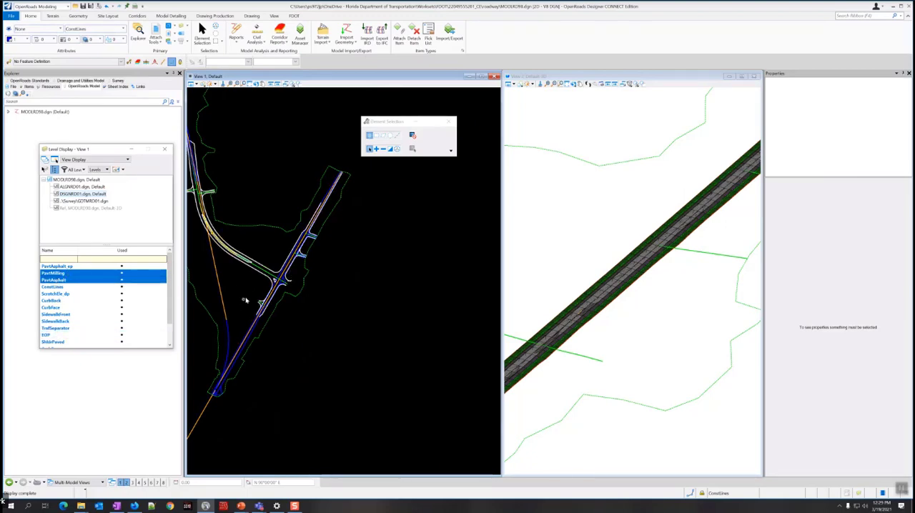
# Turn on the ShldrPaved level of the DSGNRD01.dgn reference and check the lines along the straight road near the intersection.
pyautogui.scroll(2, 271, 283)
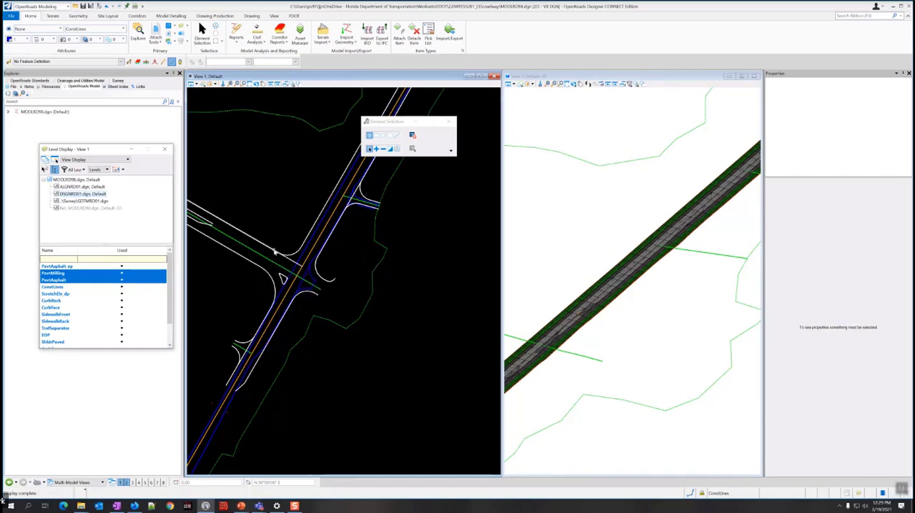
pyautogui.scroll(2, 273, 252)
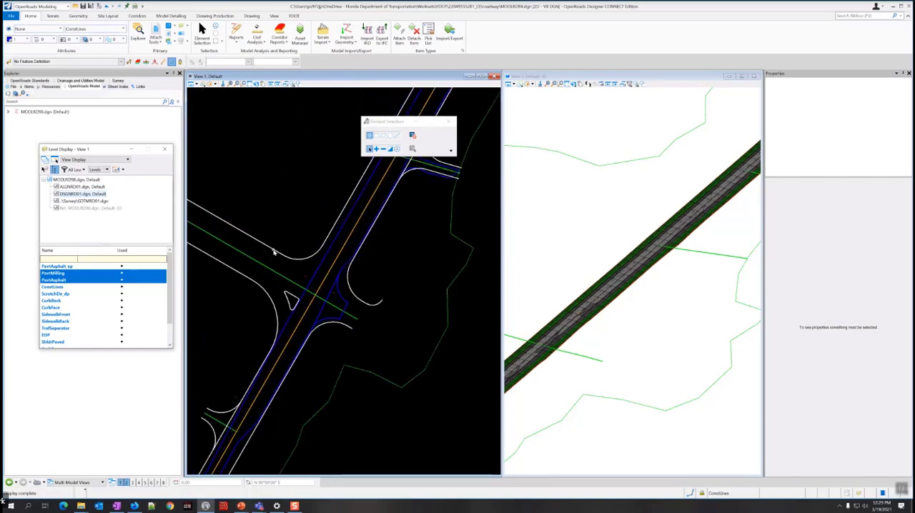
pyautogui.scroll(-3, 274, 252)
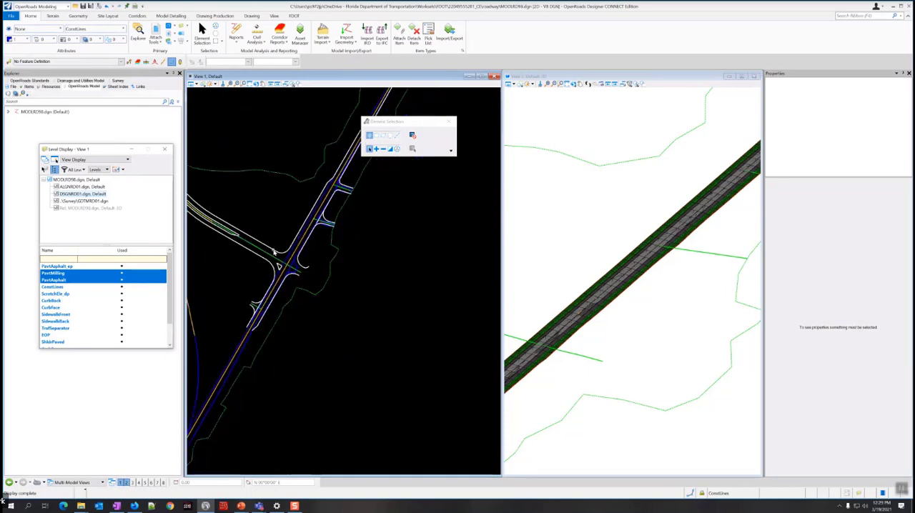
pyautogui.scroll(3, 271, 252)
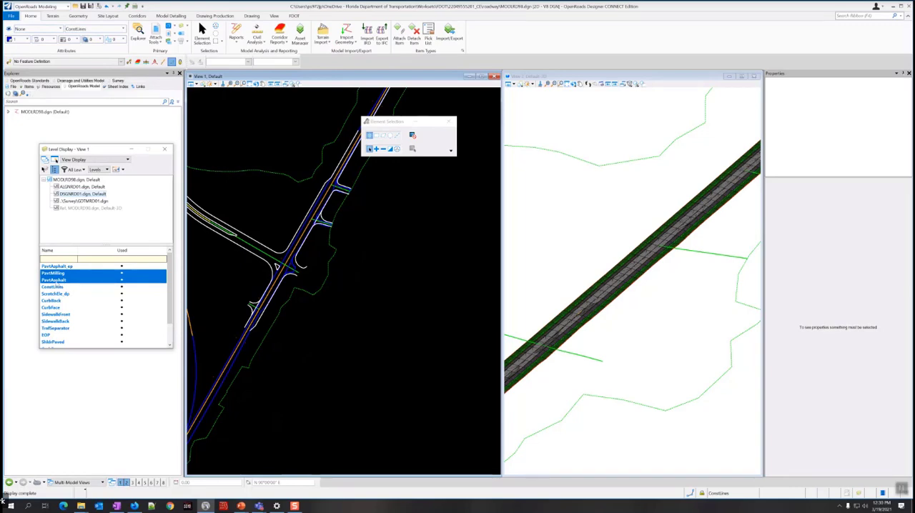
pyautogui.scroll(-1, 60, 306)
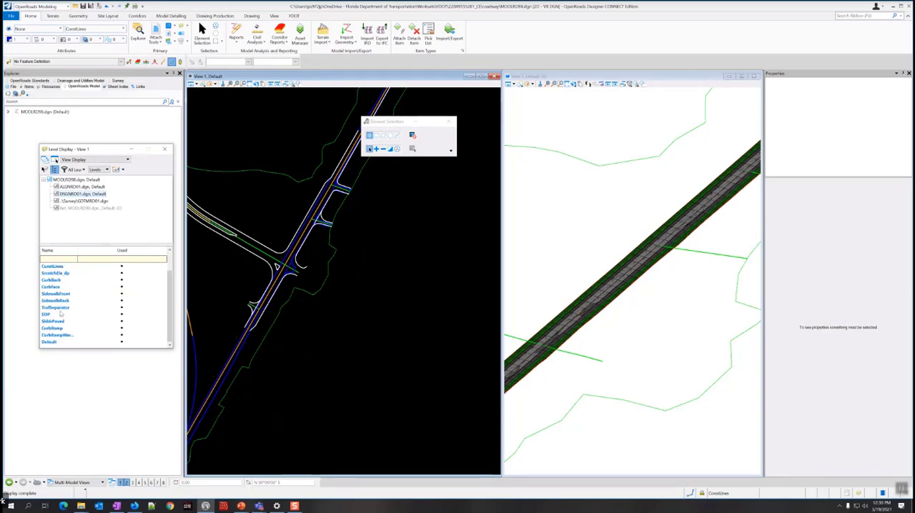
pyautogui.click(56, 323)
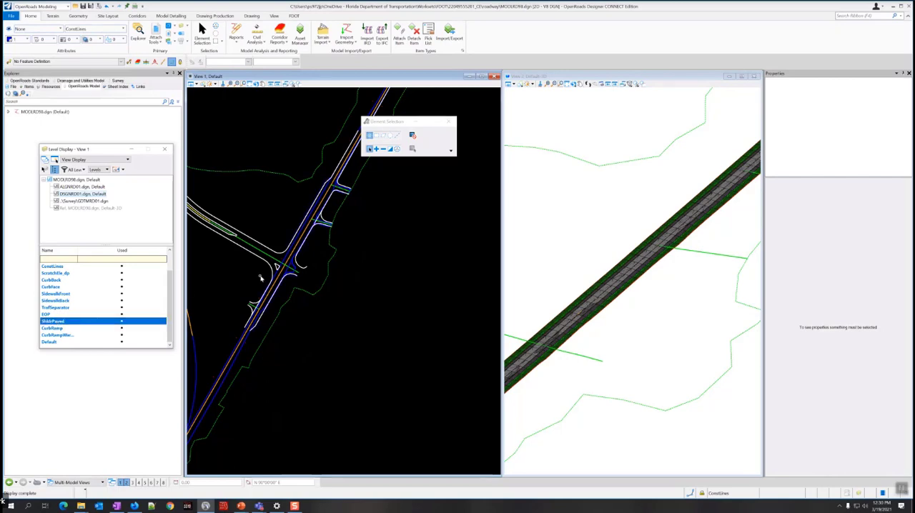
pyautogui.scroll(1, 262, 324)
pyautogui.scroll(1, 262, 324)
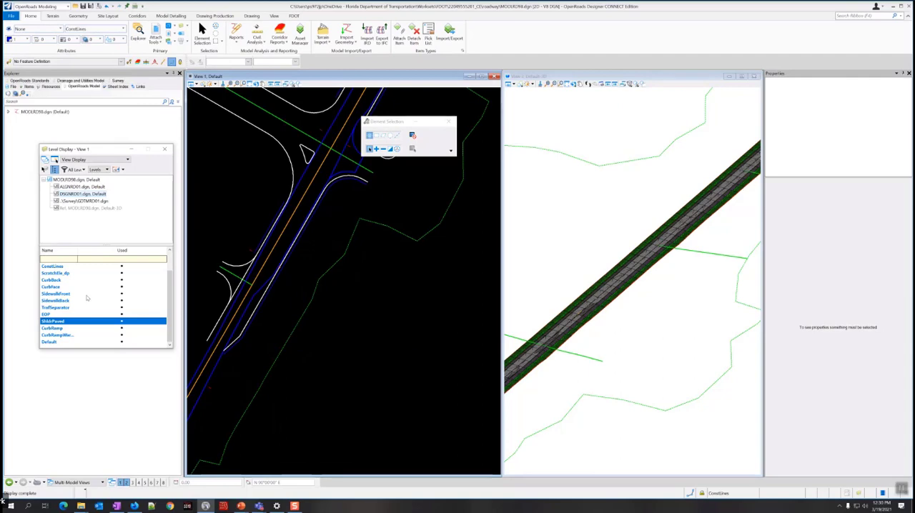
pyautogui.scroll(1, 86, 298)
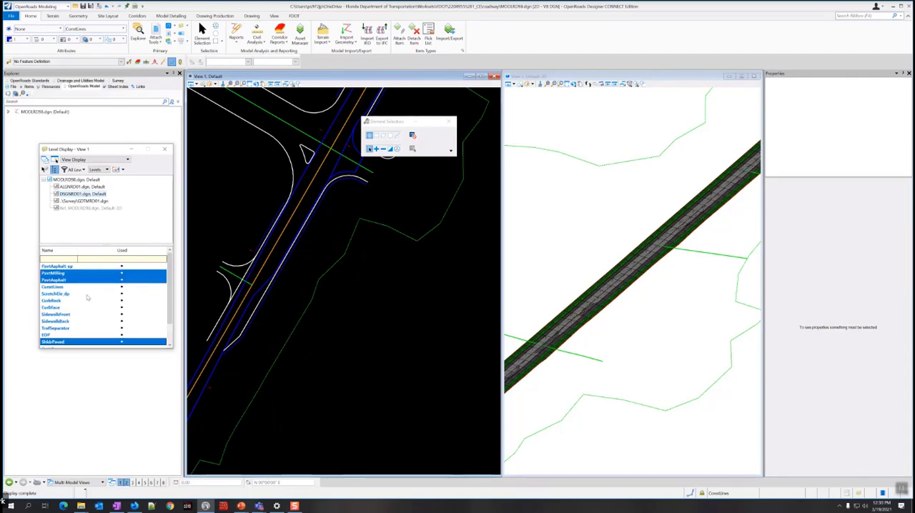
pyautogui.scroll(-1, 87, 297)
pyautogui.moveTo(270, 220); pyautogui.dragTo(305, 273, button='middle')
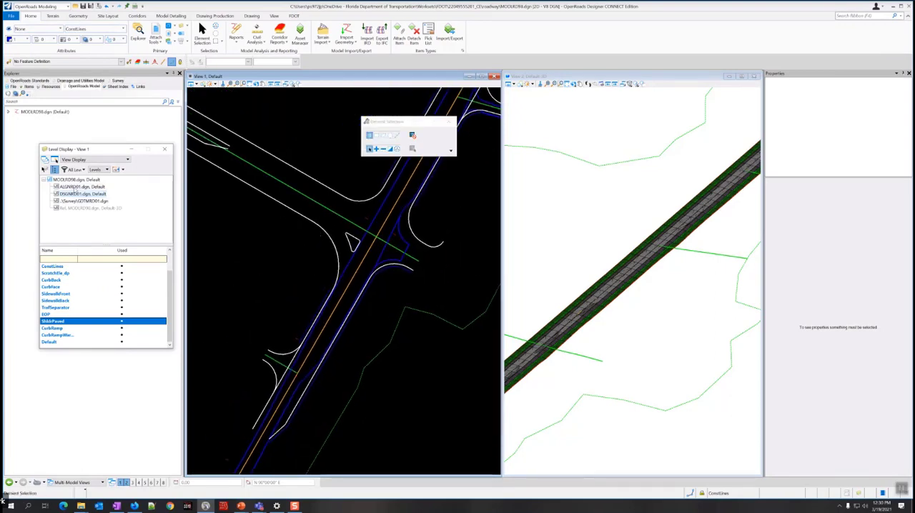
# Turn off the display of the ALGNRD01.dgn and Survey GDTMRD01.dgn references in the plan view.
pyautogui.click(75, 187)
pyautogui.rightClick(74, 190)
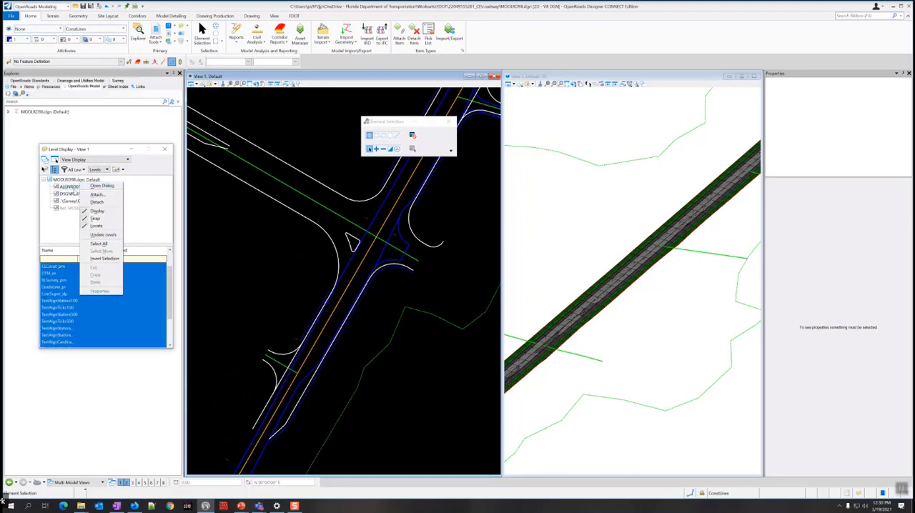
pyautogui.click(98, 212)
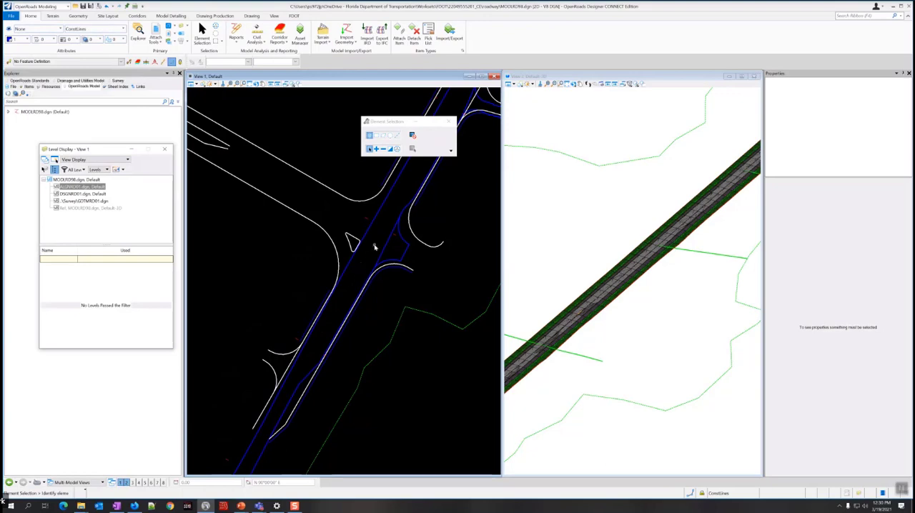
pyautogui.scroll(-5, 296, 276)
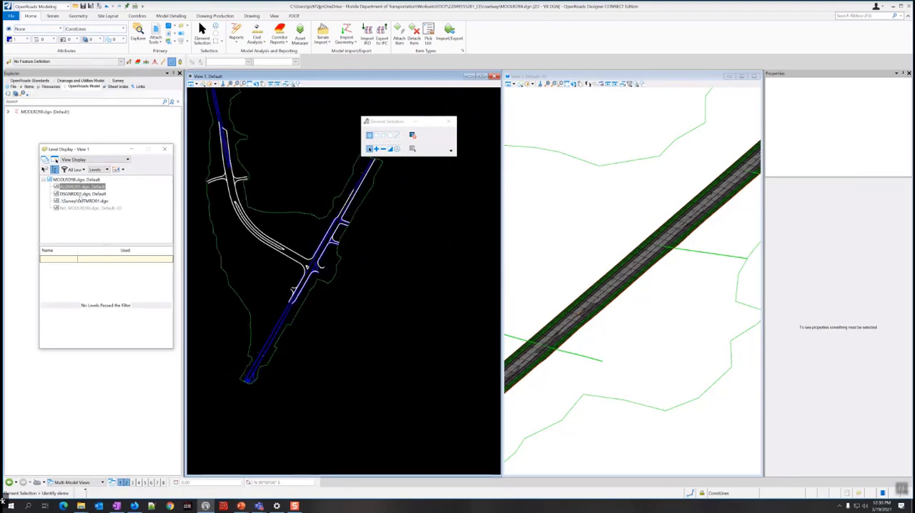
pyautogui.click(79, 194)
pyautogui.rightClick(82, 195)
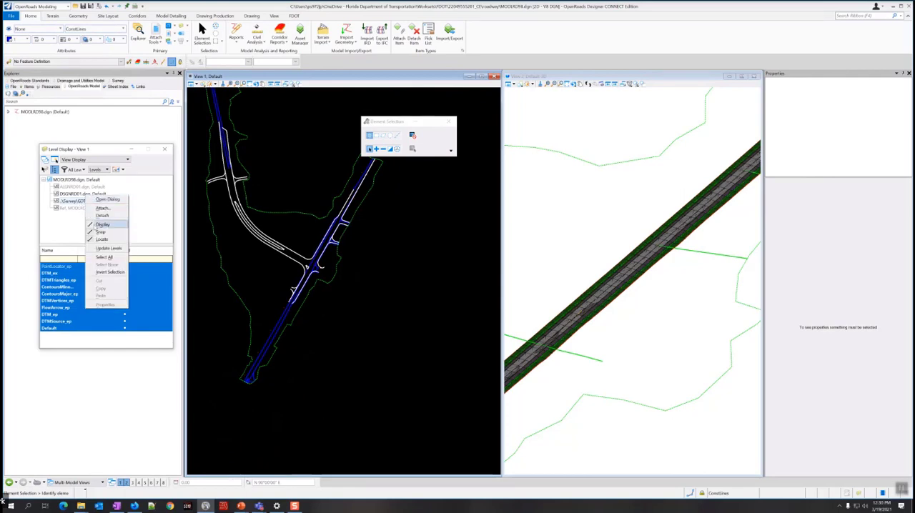
pyautogui.click(102, 225)
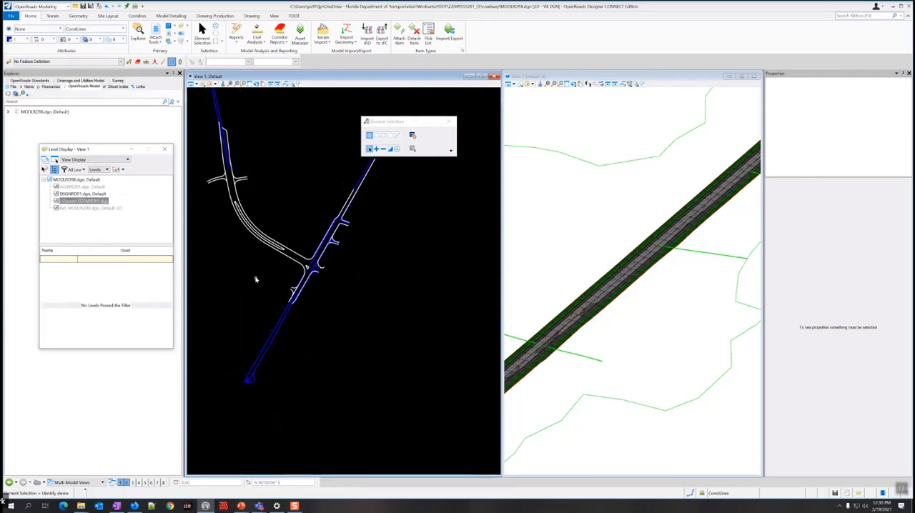
# Select all elements along the straight road with a shape drawn around its full length, leaving out most of the curved road.
pyautogui.moveTo(256, 276); pyautogui.dragTo(283, 300, button='middle')
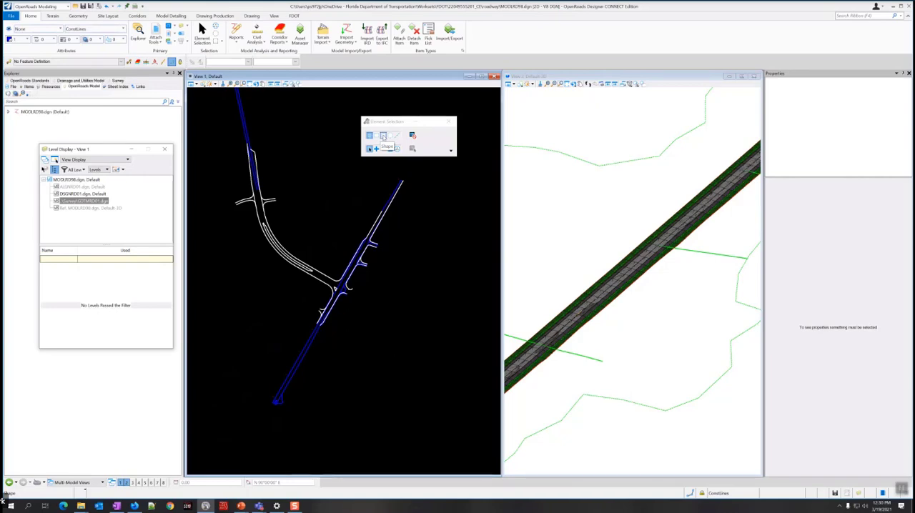
pyautogui.click(383, 136)
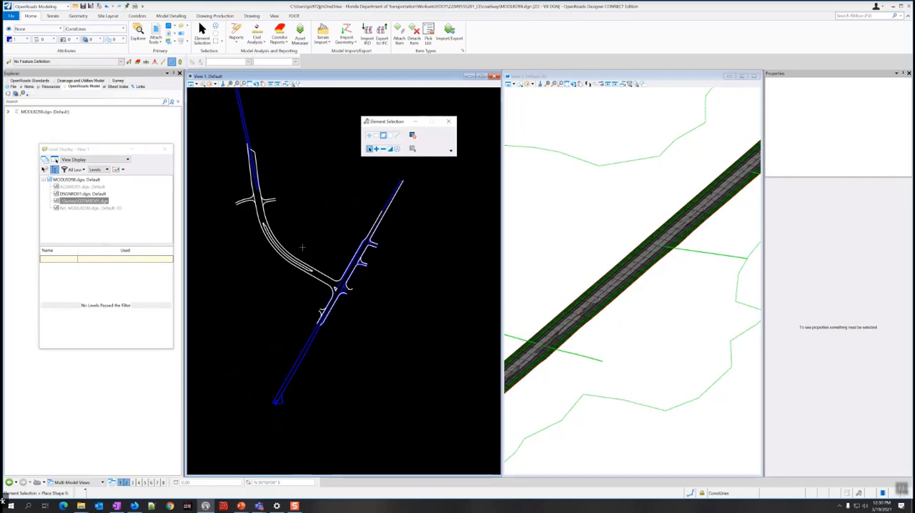
pyautogui.click(409, 168)
pyautogui.click(259, 405)
pyautogui.click(294, 416)
pyautogui.click(364, 337)
pyautogui.click(409, 168)
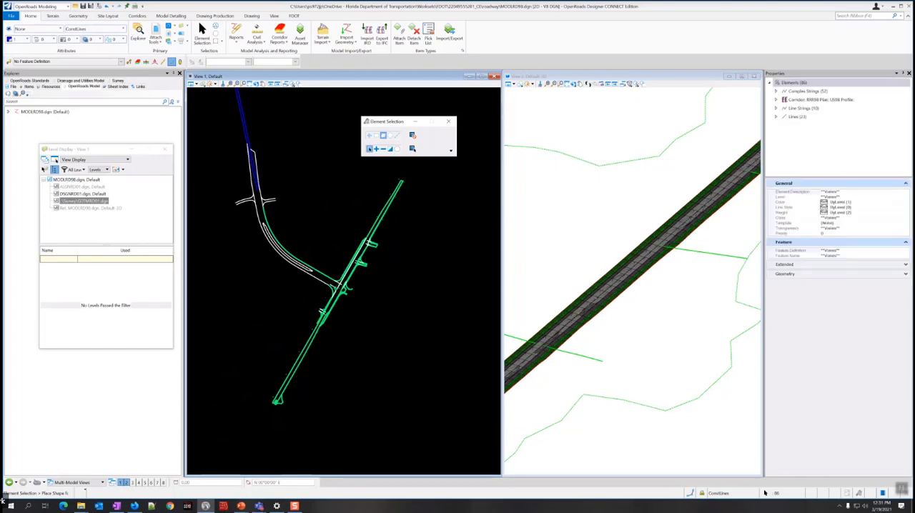
# Remove the RRR98 corridor from the selection set in the plan view, using individual selection in Subtract mode.
pyautogui.scroll(3, 326, 286)
pyautogui.scroll(3, 313, 319)
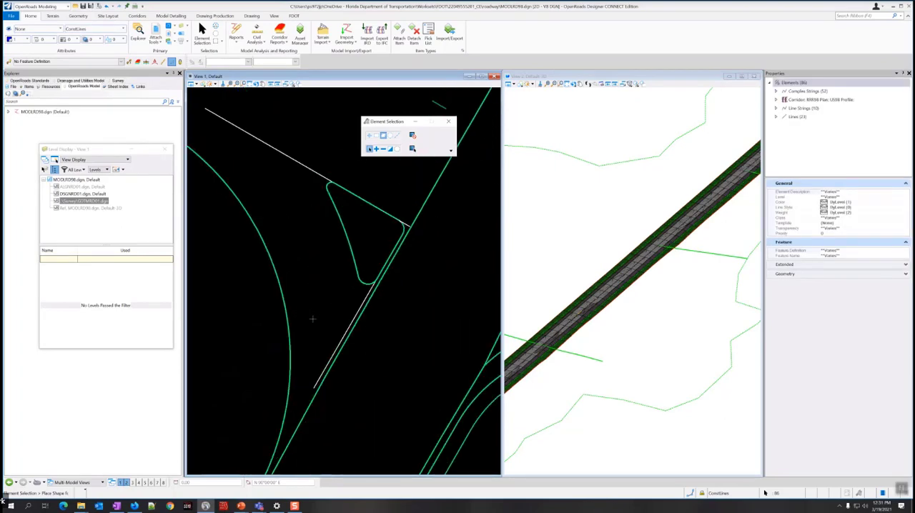
pyautogui.scroll(-4, 334, 349)
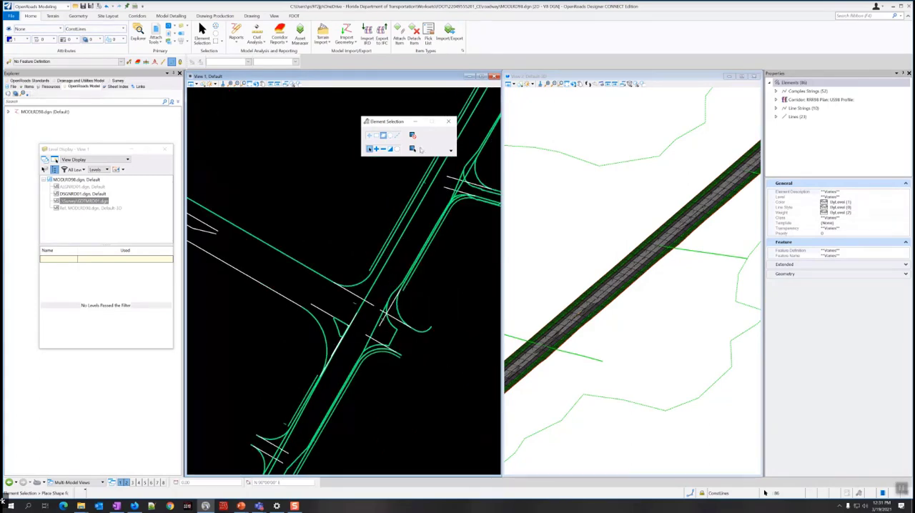
pyautogui.scroll(-2, 393, 212)
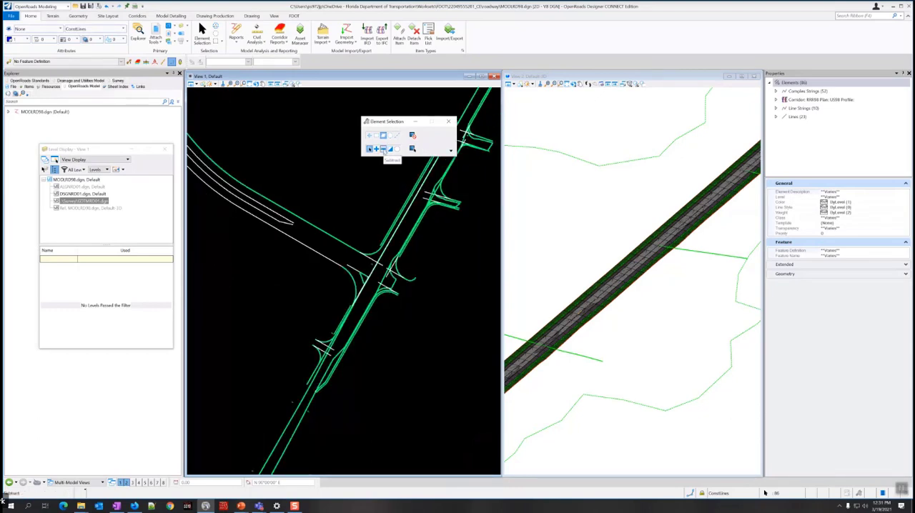
pyautogui.click(370, 136)
pyautogui.click(384, 149)
pyautogui.scroll(2, 319, 379)
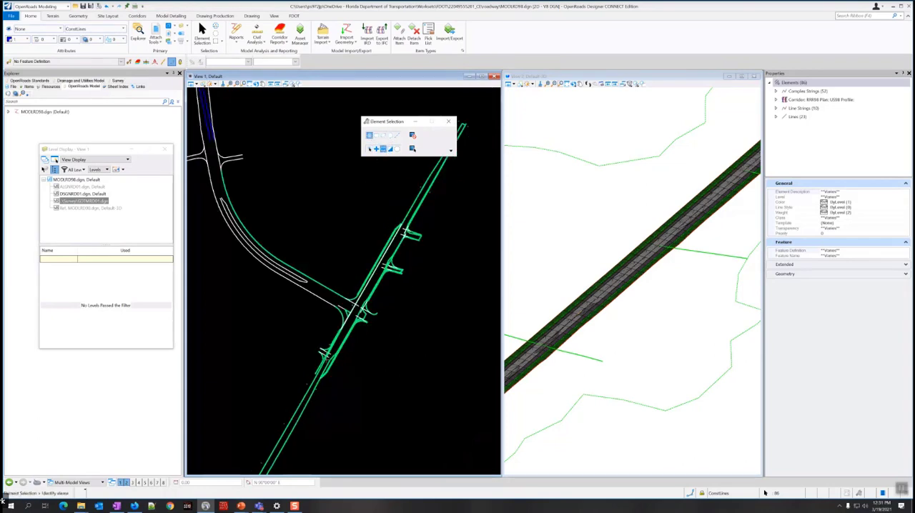
pyautogui.scroll(2, 319, 379)
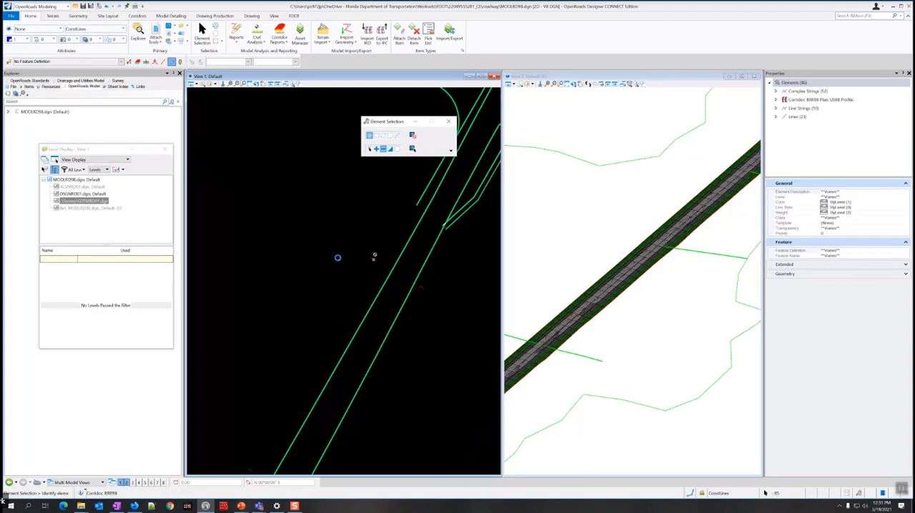
pyautogui.click(338, 258)
# Remove the curved road's long pavement edge line, which joins the straight road at the intersection, from the selection set.
pyautogui.scroll(-3, 340, 270)
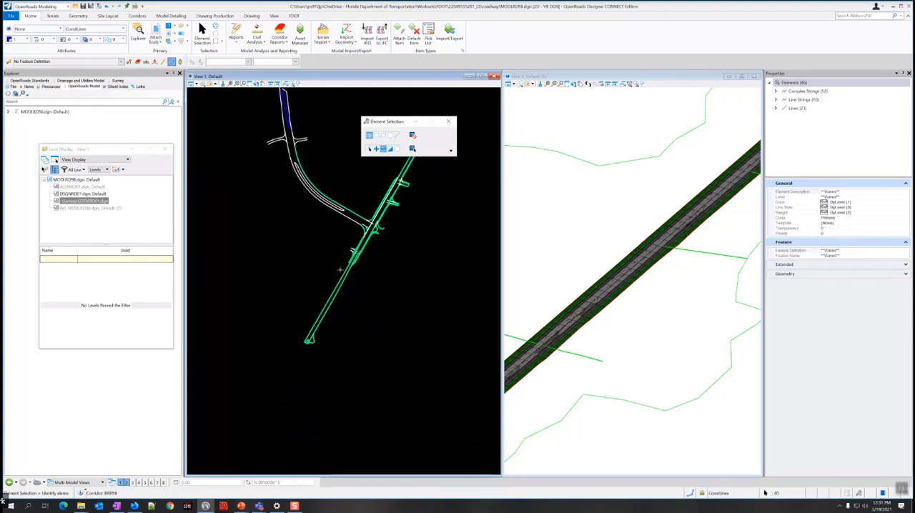
pyautogui.scroll(3, 403, 204)
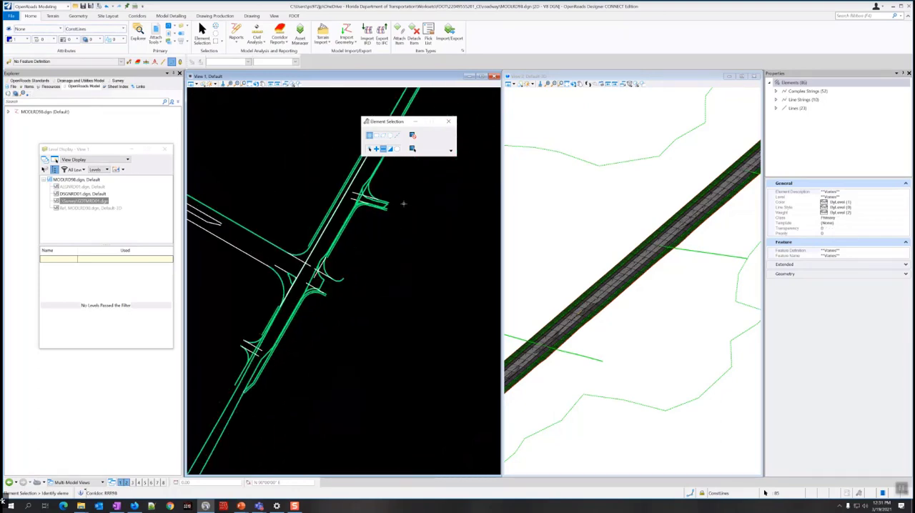
pyautogui.scroll(2, 375, 206)
pyautogui.scroll(-3, 371, 198)
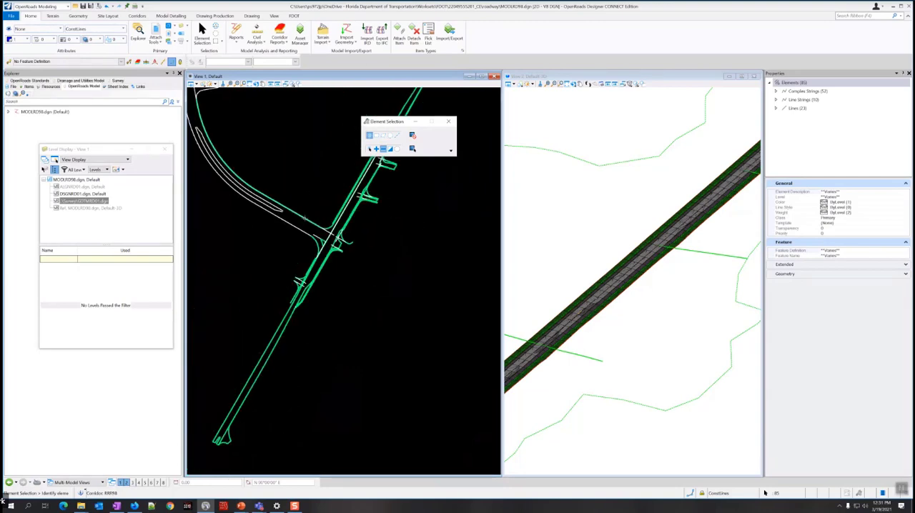
pyautogui.click(311, 215)
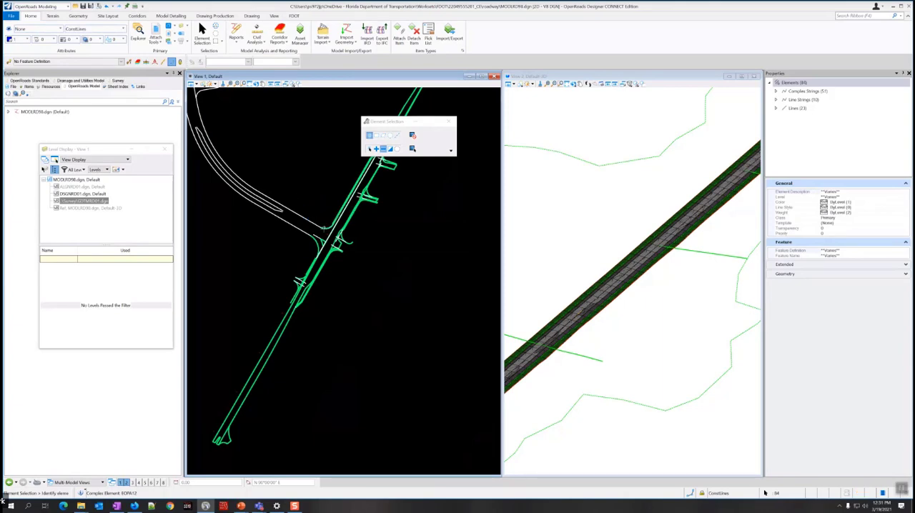
# Check the remaining selection around the intersection, and start Add Corridor Reference on the RRR98 corridor.
pyautogui.scroll(2, 323, 233)
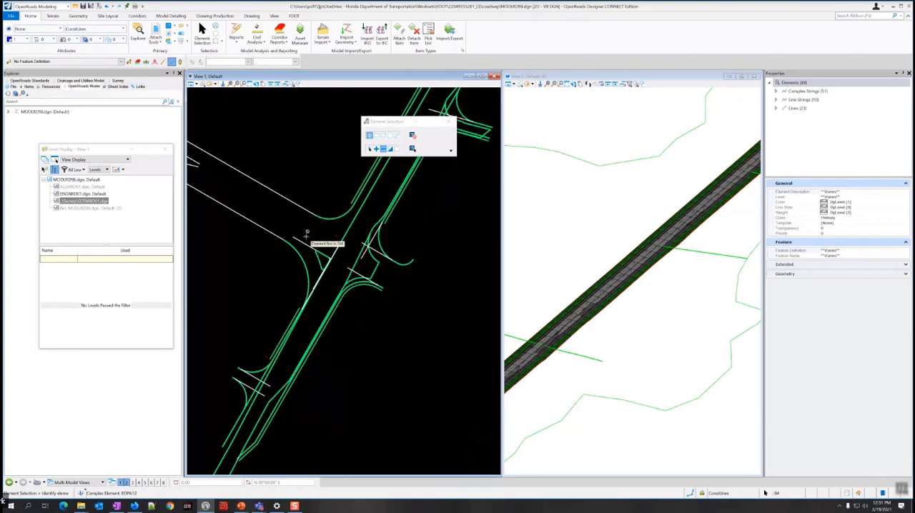
pyautogui.scroll(-8, 308, 234)
pyautogui.scroll(5, 307, 235)
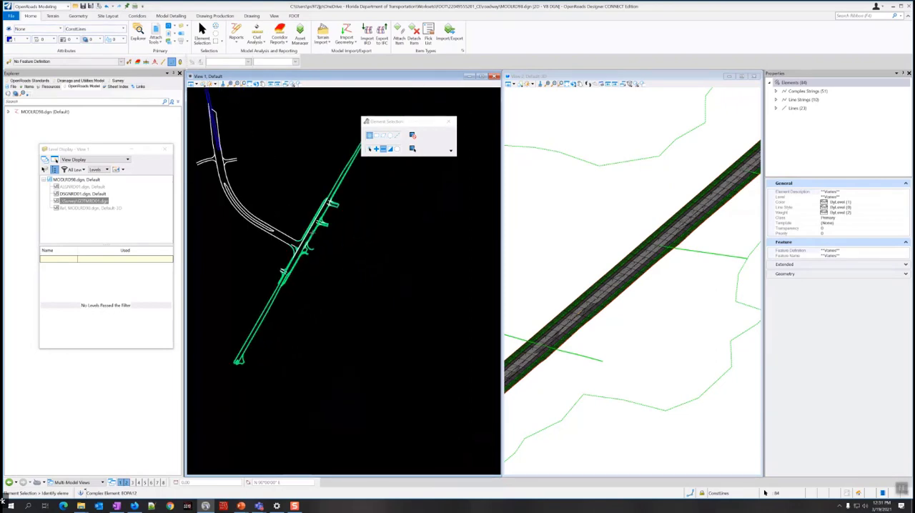
pyautogui.scroll(2, 271, 241)
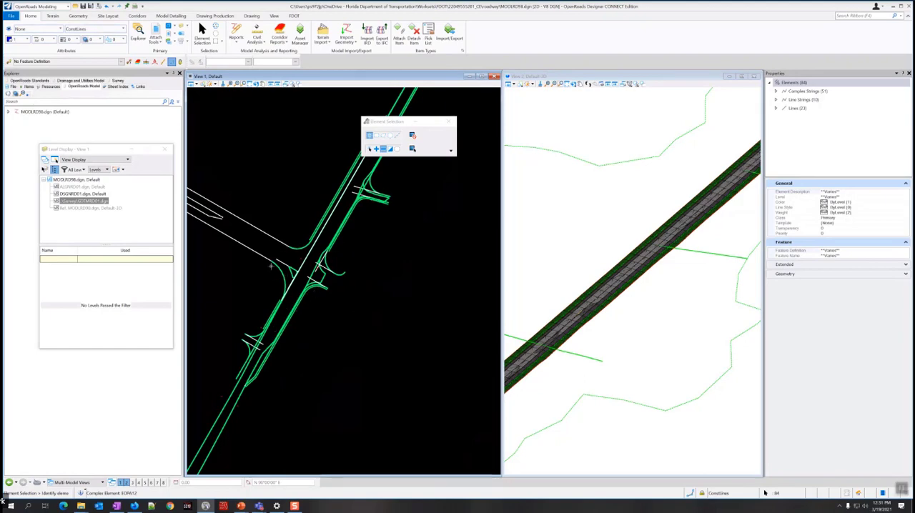
pyautogui.scroll(2, 286, 271)
pyautogui.scroll(1, 283, 274)
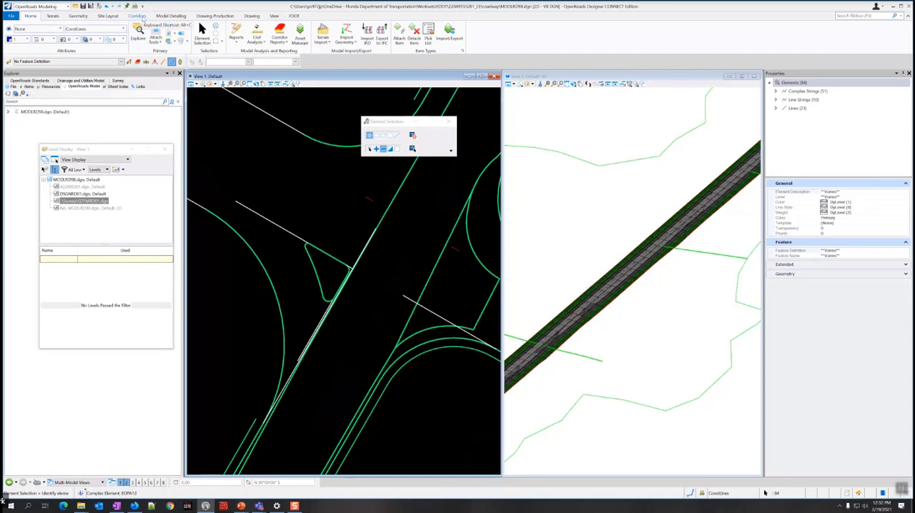
pyautogui.click(138, 16)
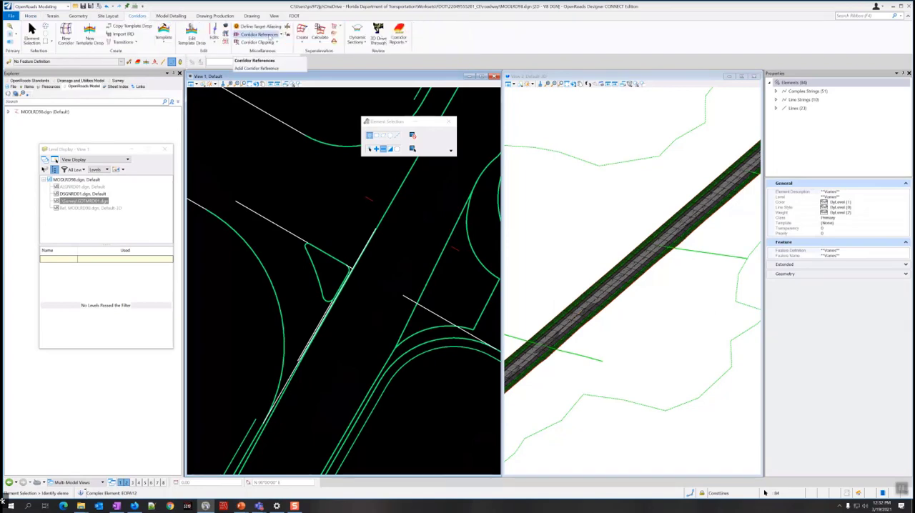
pyautogui.click(281, 34)
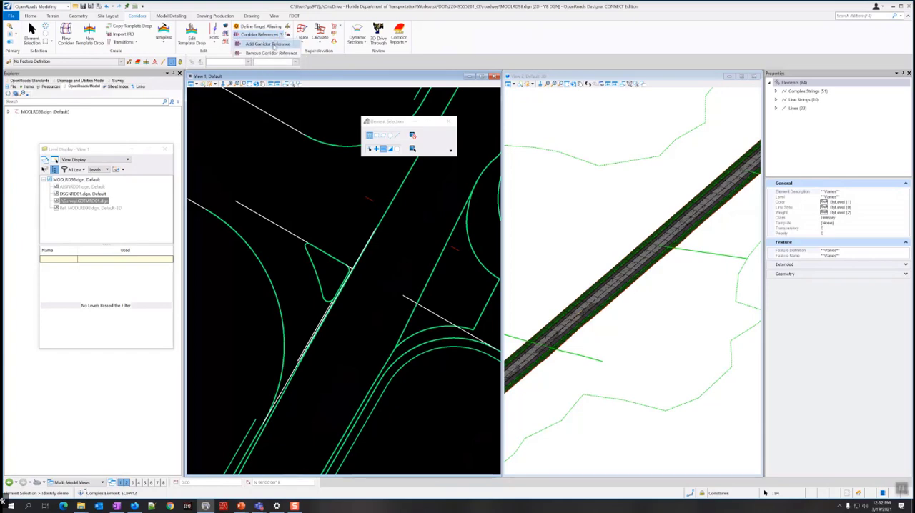
pyautogui.click(273, 45)
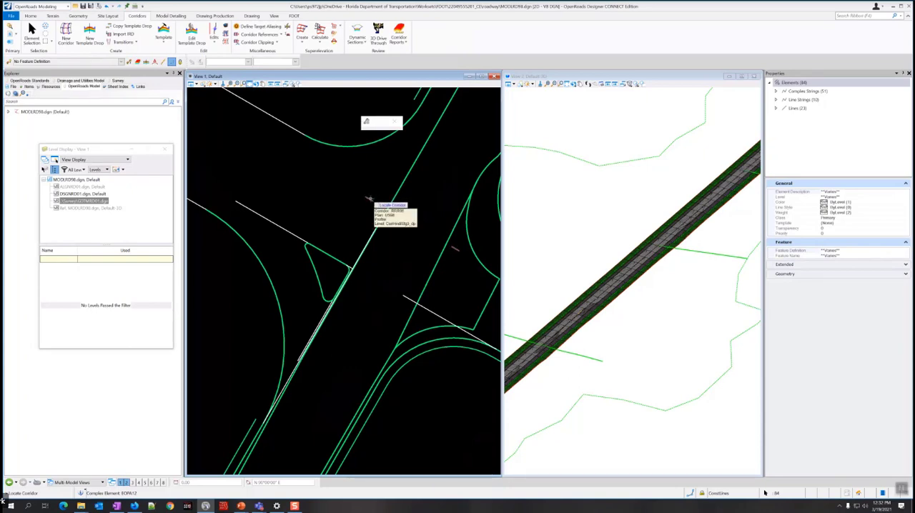
pyautogui.click(369, 199)
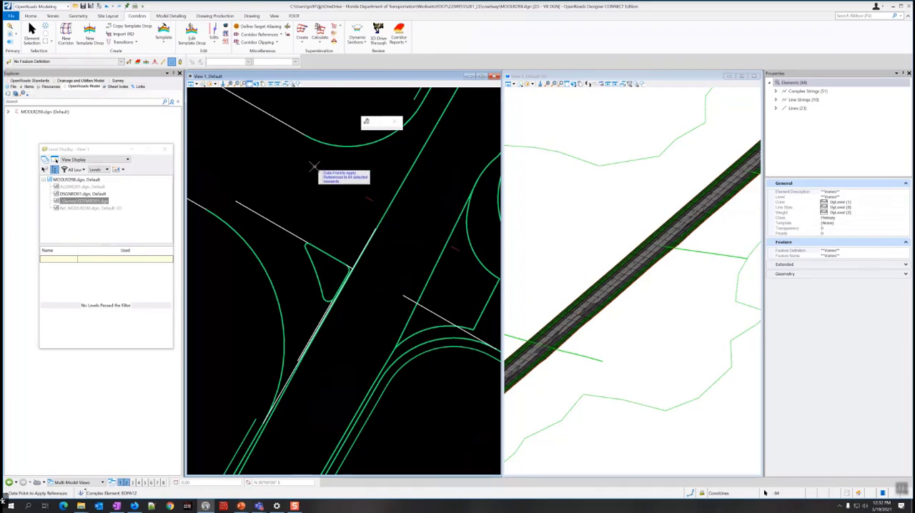
# Apply the selected pavement and milling lines along the straight road as references to the RRR98 corridor.
pyautogui.scroll(-1, 314, 167)
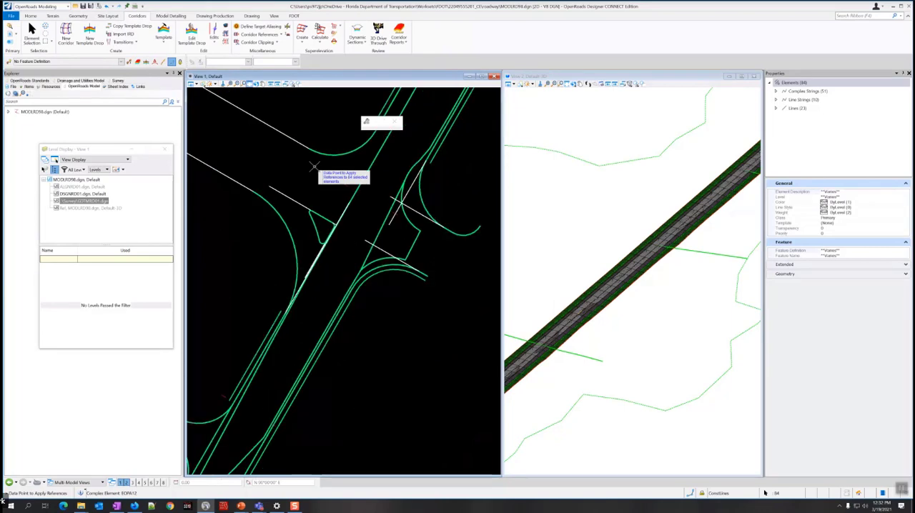
pyautogui.scroll(-2, 314, 167)
pyautogui.scroll(2, 313, 183)
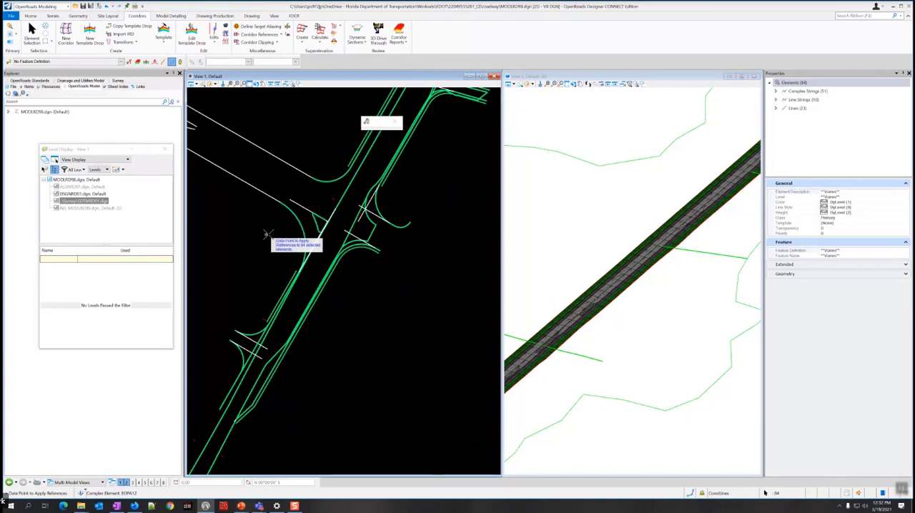
pyautogui.scroll(-3, 286, 229)
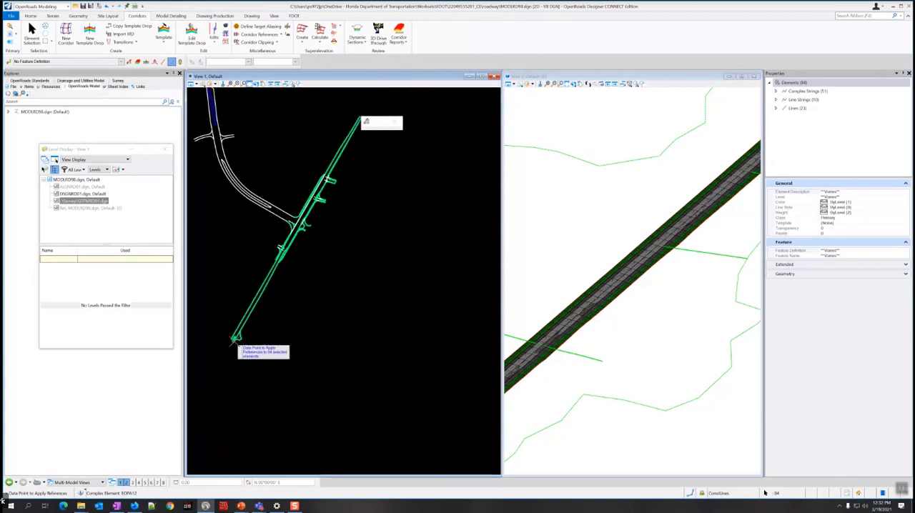
pyautogui.scroll(2, 286, 219)
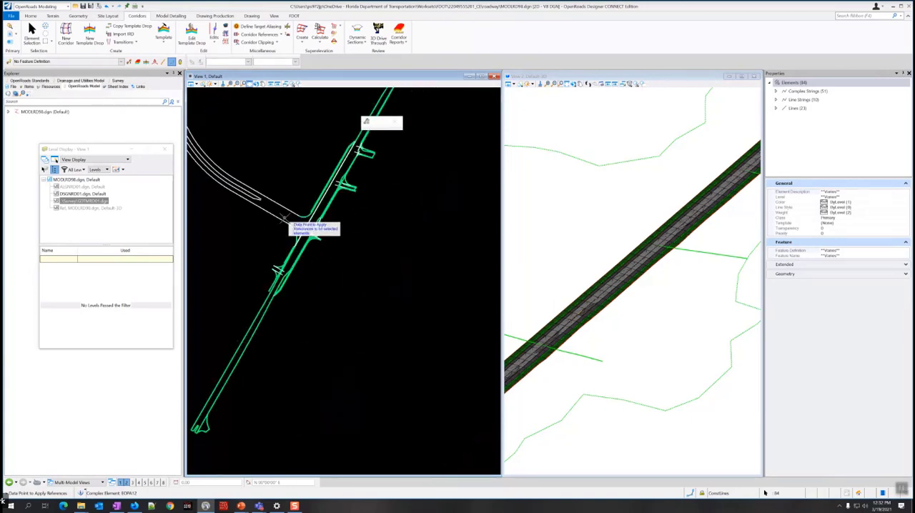
pyautogui.scroll(3, 285, 220)
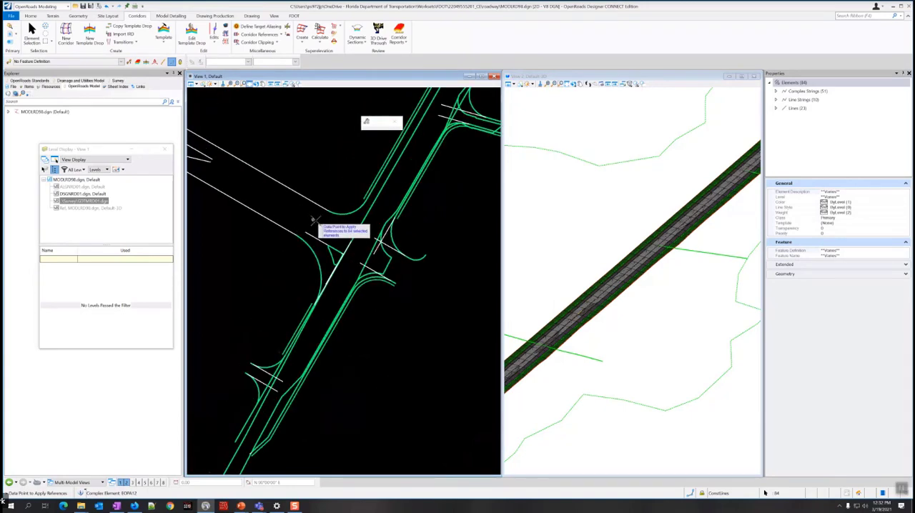
pyautogui.click(271, 255)
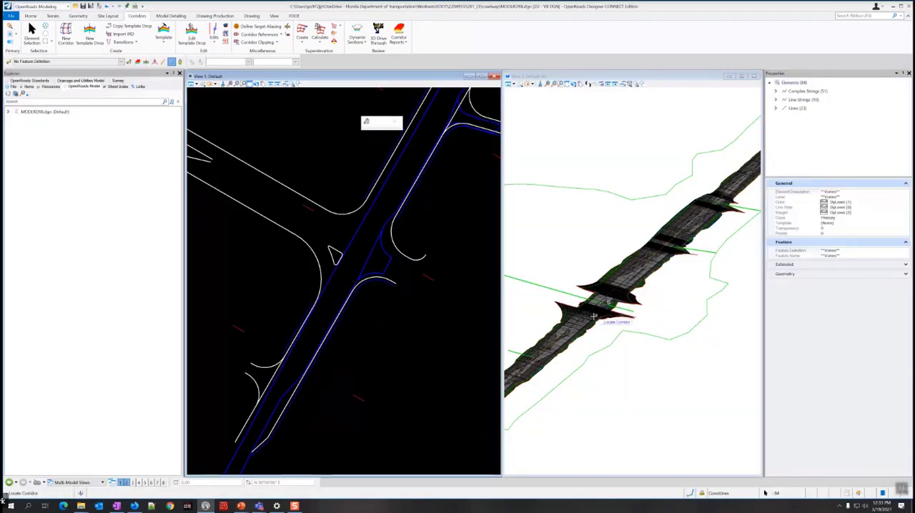
# Examine the reprocessed corridor in the 3D view around the intersection and side-street connections and at its lower end.
pyautogui.scroll(4, 604, 334)
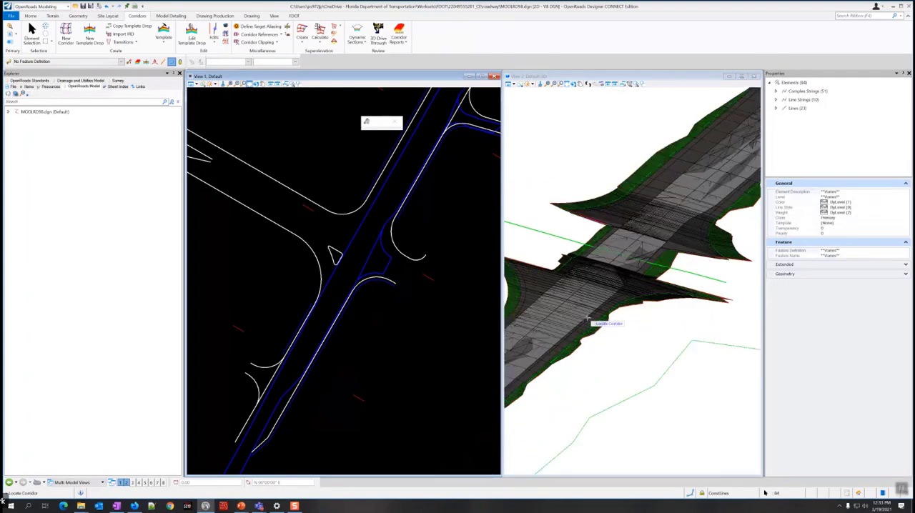
pyautogui.scroll(-3, 598, 336)
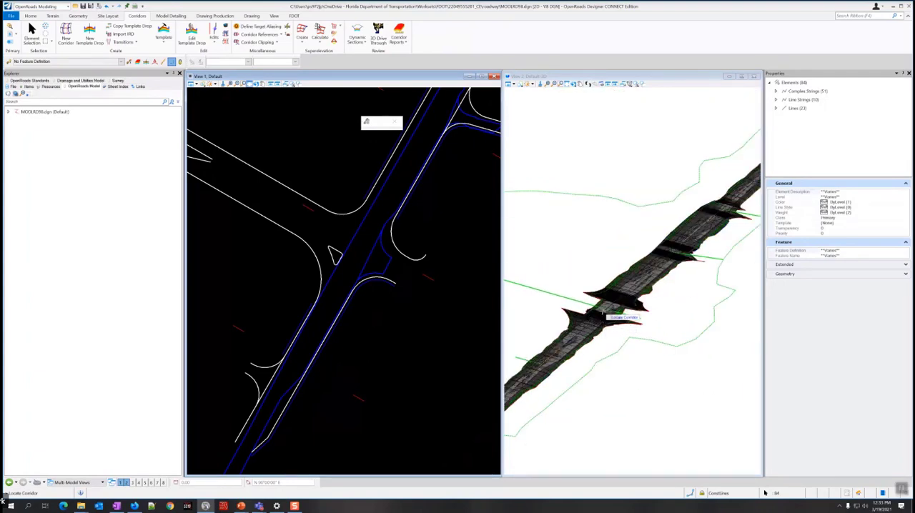
pyautogui.scroll(2, 586, 308)
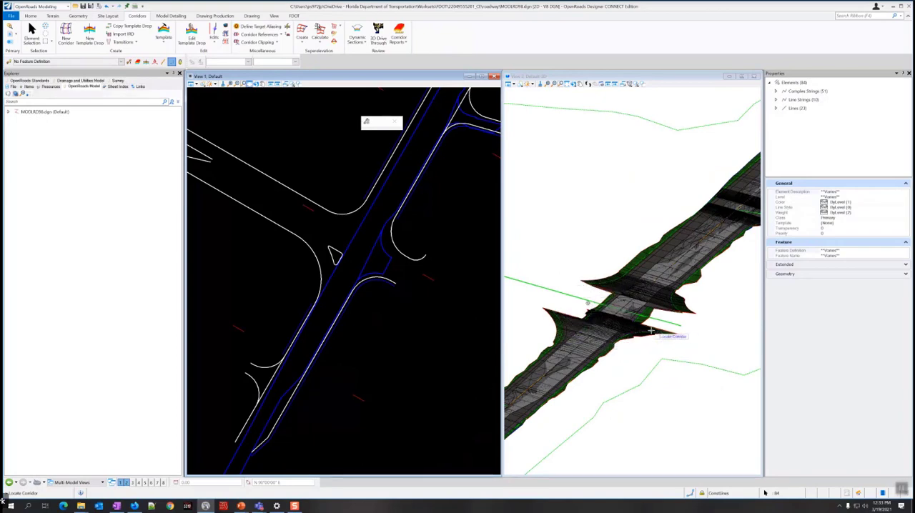
pyautogui.scroll(3, 651, 331)
pyautogui.scroll(-2, 651, 331)
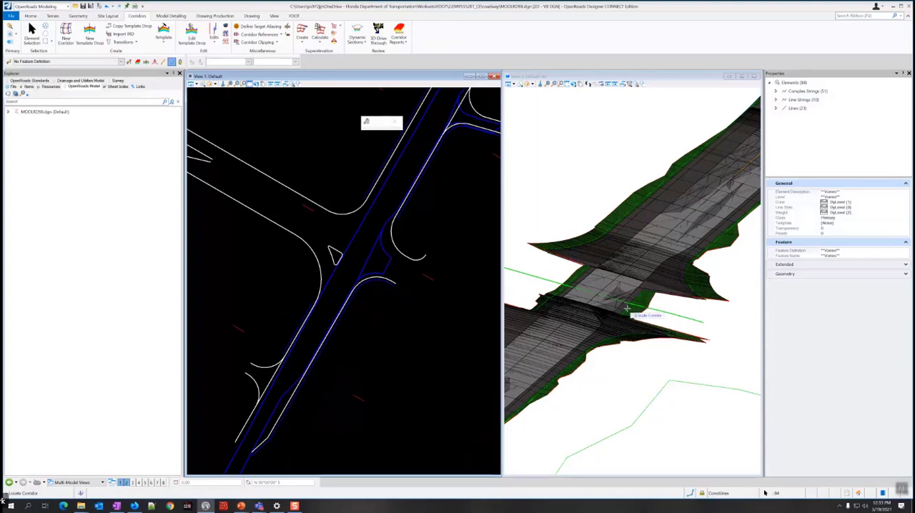
pyautogui.scroll(-3, 604, 358)
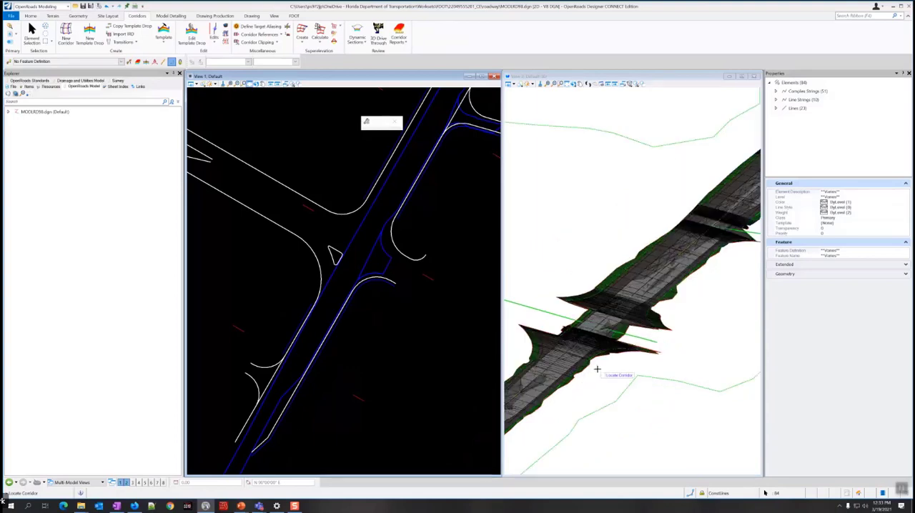
pyautogui.scroll(-3, 583, 419)
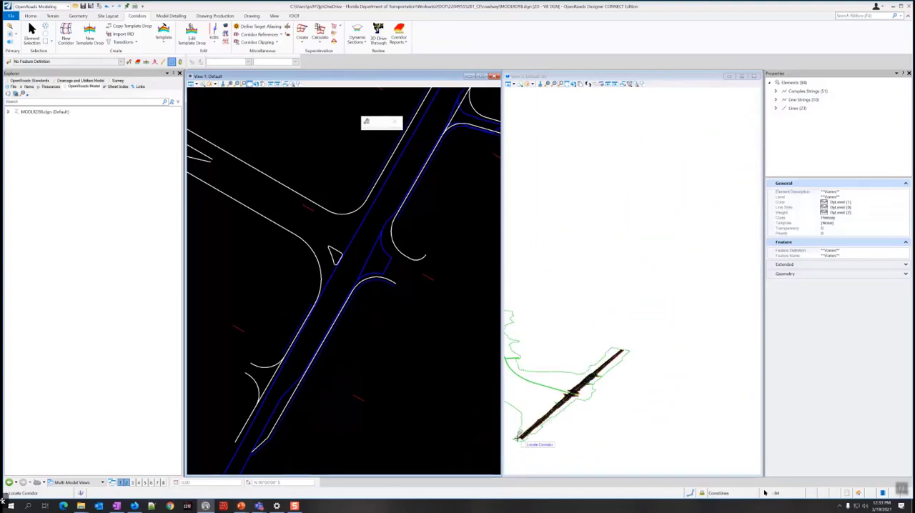
pyautogui.scroll(4, 518, 438)
pyautogui.scroll(2, 518, 437)
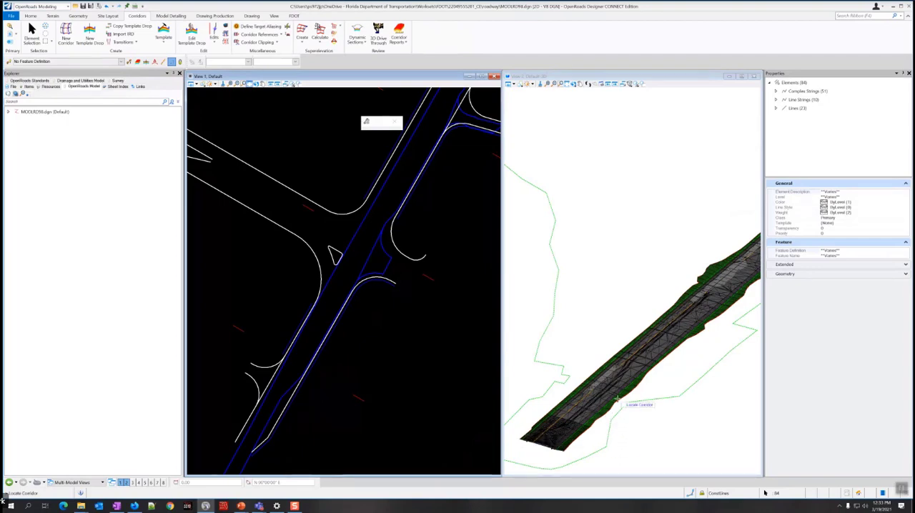
pyautogui.scroll(2, 609, 403)
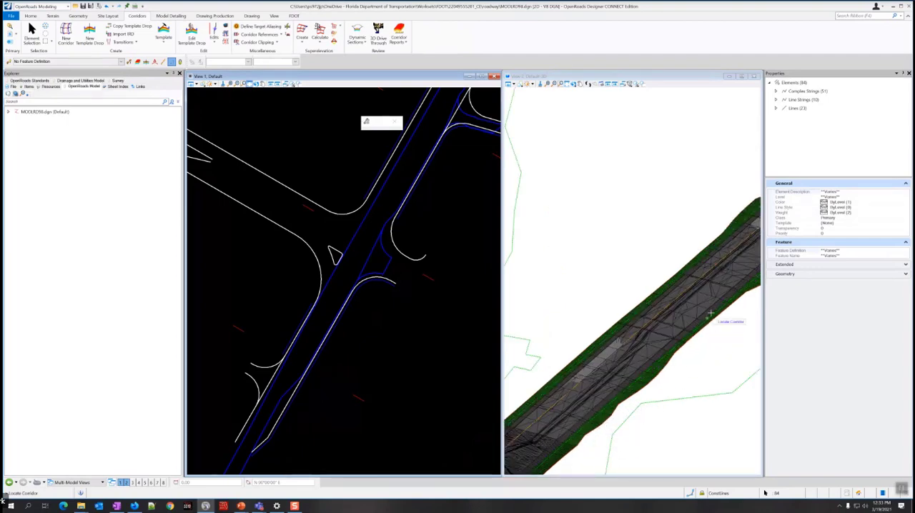
# Examine the reprocessed corridor in the 3D view along the straight road toward its upper end, past the side-street connections.
pyautogui.moveTo(729, 322); pyautogui.dragTo(631, 388, button='middle')
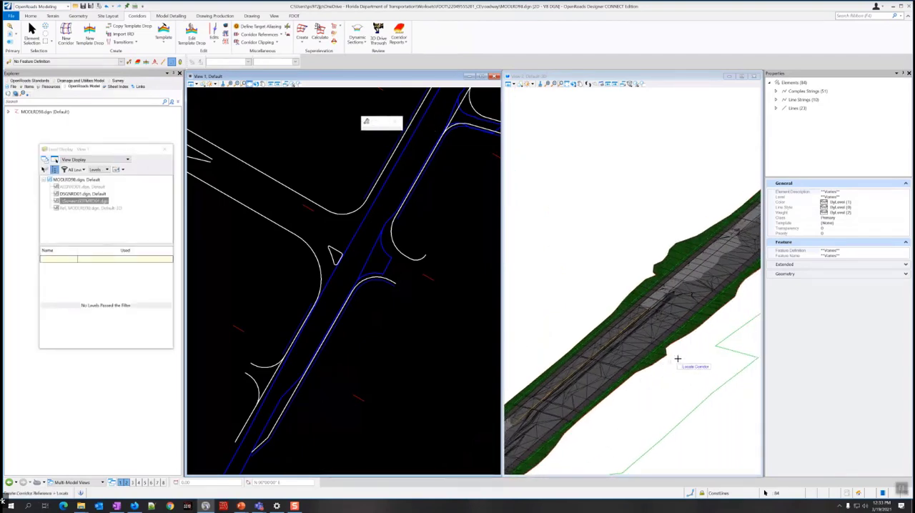
pyautogui.moveTo(679, 359); pyautogui.dragTo(584, 427, button='middle')
pyautogui.moveTo(700, 322); pyautogui.dragTo(619, 394, button='middle')
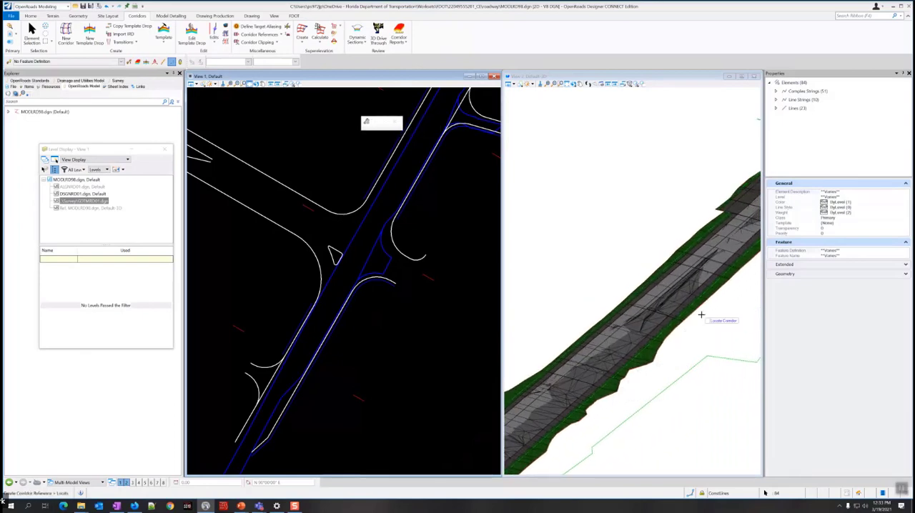
pyautogui.moveTo(708, 319); pyautogui.dragTo(593, 413, button='middle')
pyautogui.moveTo(684, 330); pyautogui.dragTo(619, 413, button='middle')
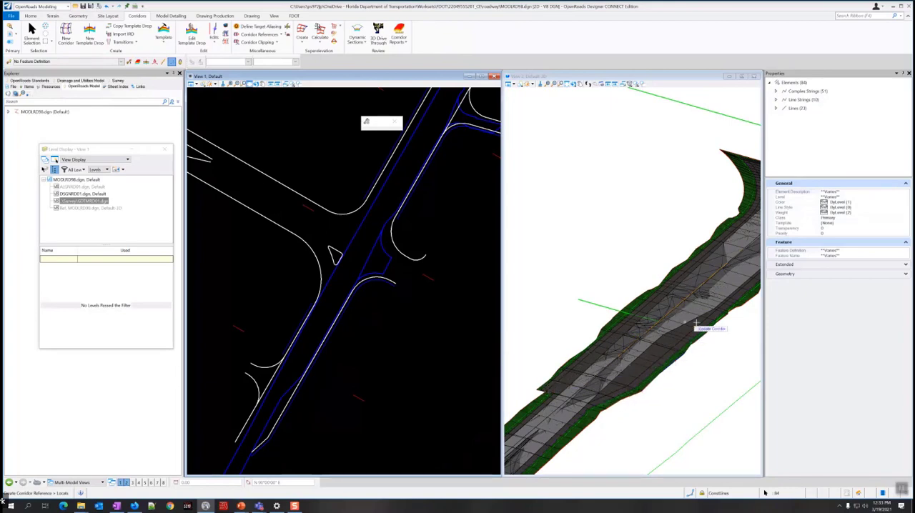
pyautogui.moveTo(719, 331); pyautogui.dragTo(583, 366, button='middle')
pyautogui.moveTo(711, 299); pyautogui.dragTo(673, 339, button='middle')
pyautogui.scroll(-2, 688, 331)
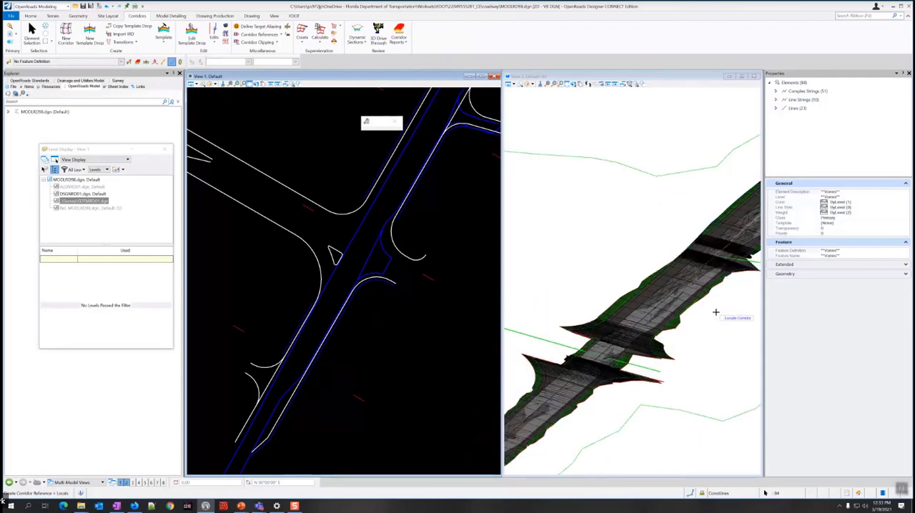
pyautogui.moveTo(714, 312); pyautogui.dragTo(588, 402, button='middle')
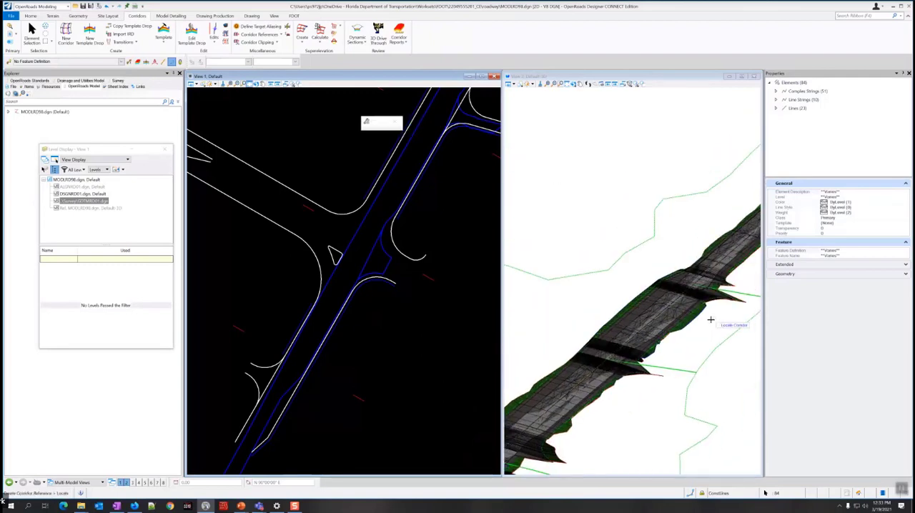
pyautogui.moveTo(719, 317); pyautogui.dragTo(680, 305, button='middle')
# Go back to the side-street intersection in the 3D view, inspect its flared pavement connections closely, and return to Element Selection.
pyautogui.moveTo(594, 413); pyautogui.dragTo(694, 291, button='middle')
pyautogui.moveTo(591, 385); pyautogui.dragTo(700, 299, button='middle')
pyautogui.moveTo(615, 360); pyautogui.dragTo(669, 328, button='middle')
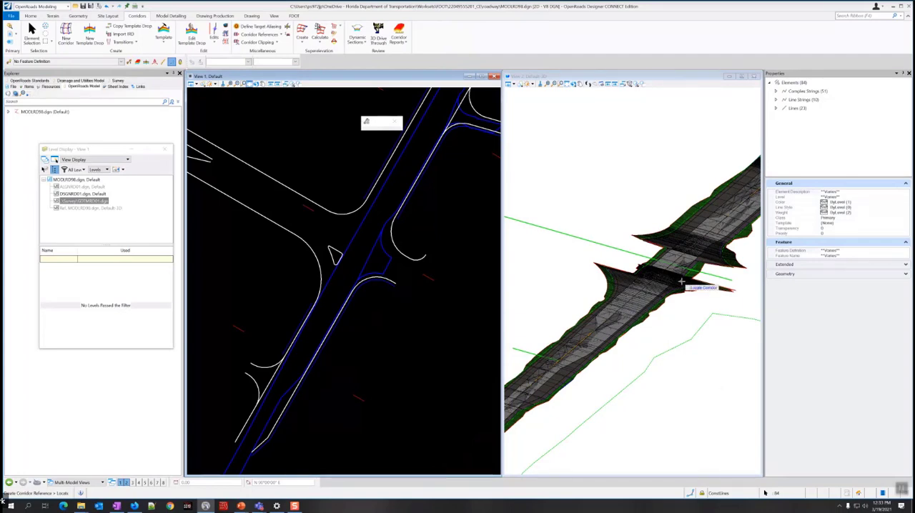
pyautogui.scroll(3, 685, 281)
pyautogui.scroll(-2, 692, 279)
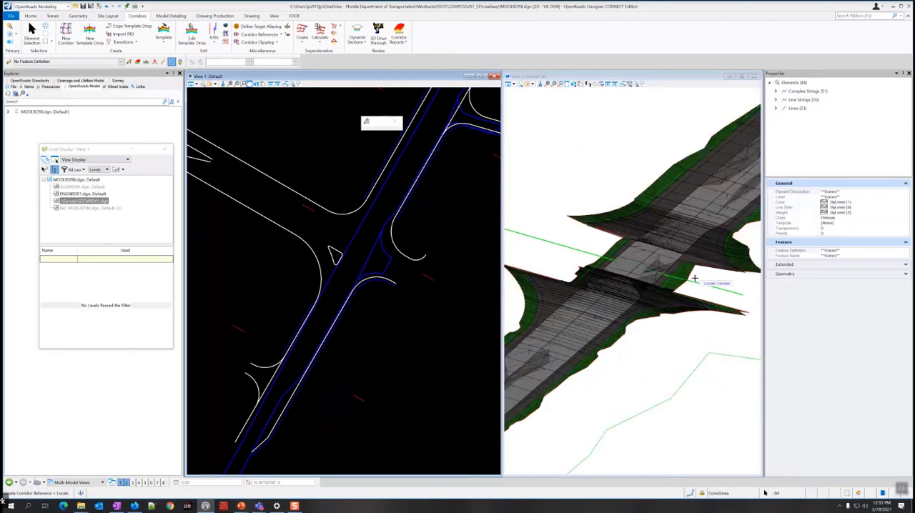
pyautogui.moveTo(695, 278); pyautogui.dragTo(695, 336, button='middle')
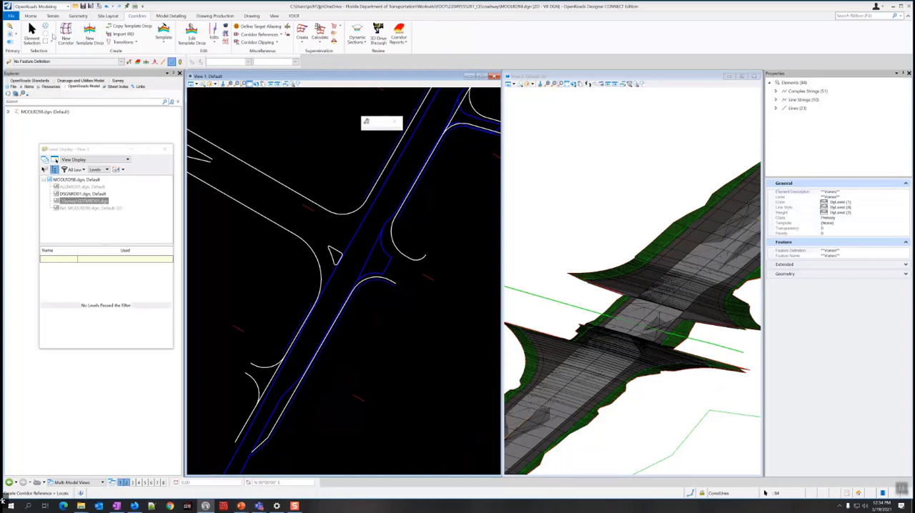
pyautogui.click(32, 32)
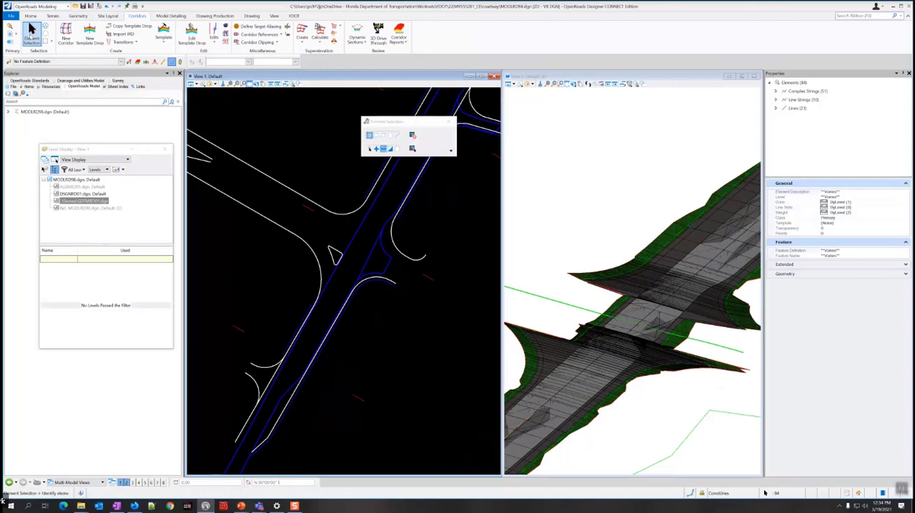